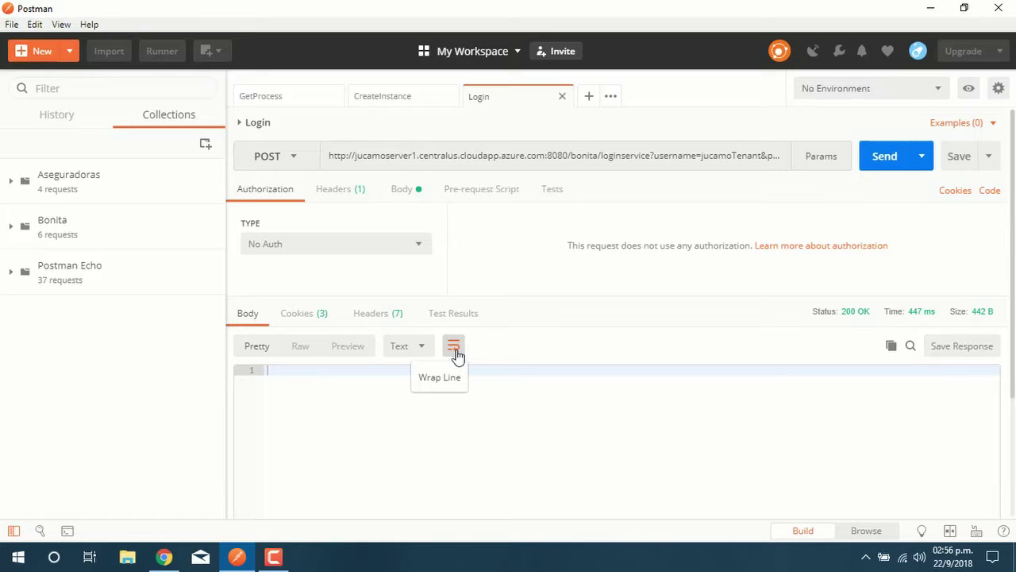
- Send the GetProcess request and copy the id of the GESTIÓN DE SOLICITUDES QUEJAS Y RECLAMOS process from the response
click(382, 96)
click(260, 97)
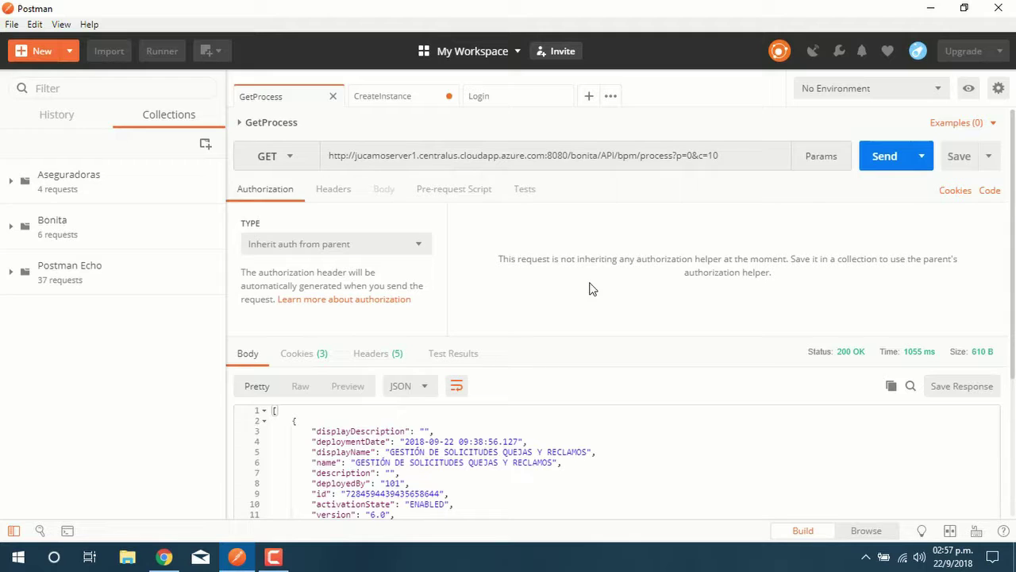
key(ctrl+Return)
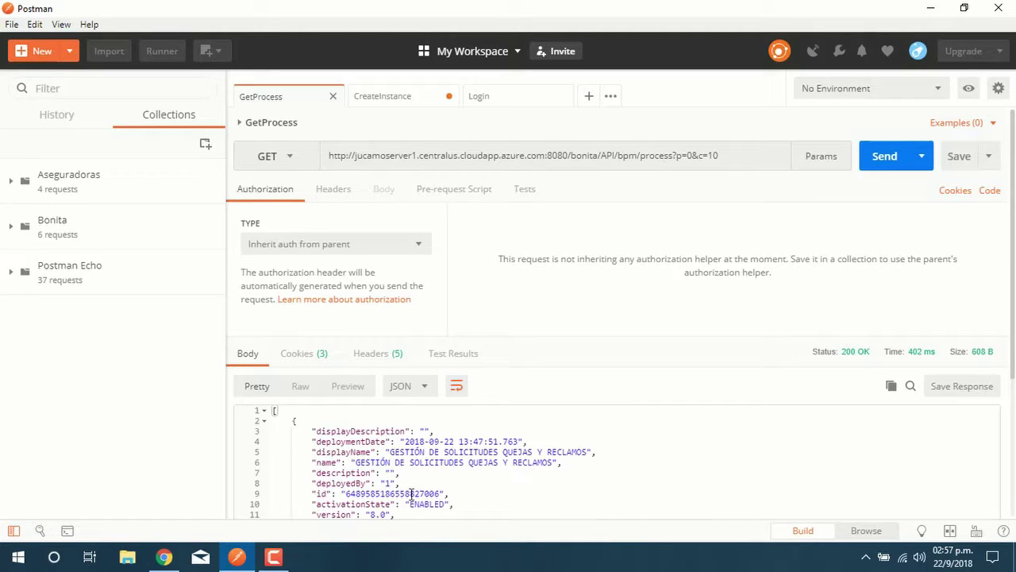
double_click(412, 493)
key(ctrl+c)
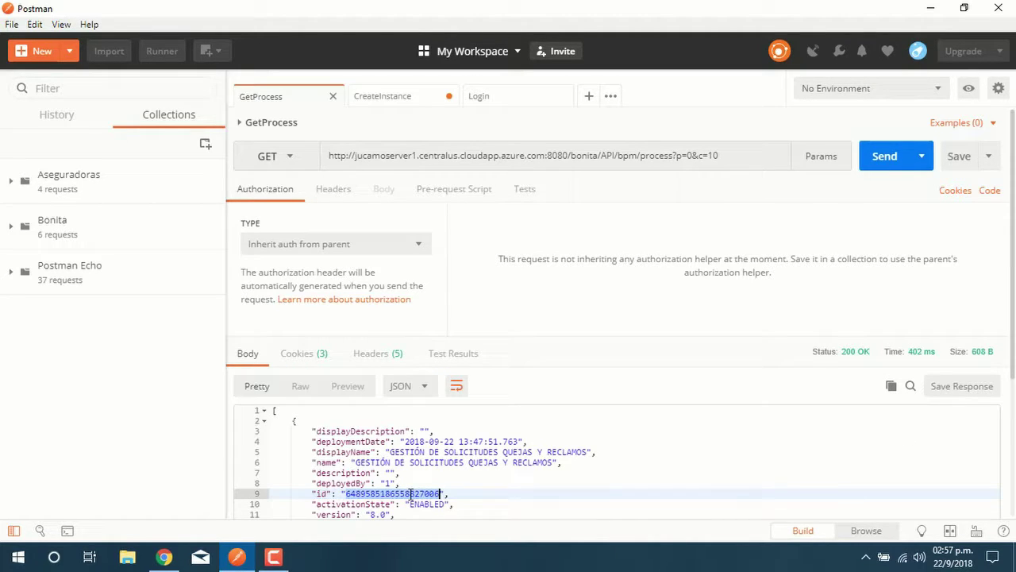
click(382, 94)
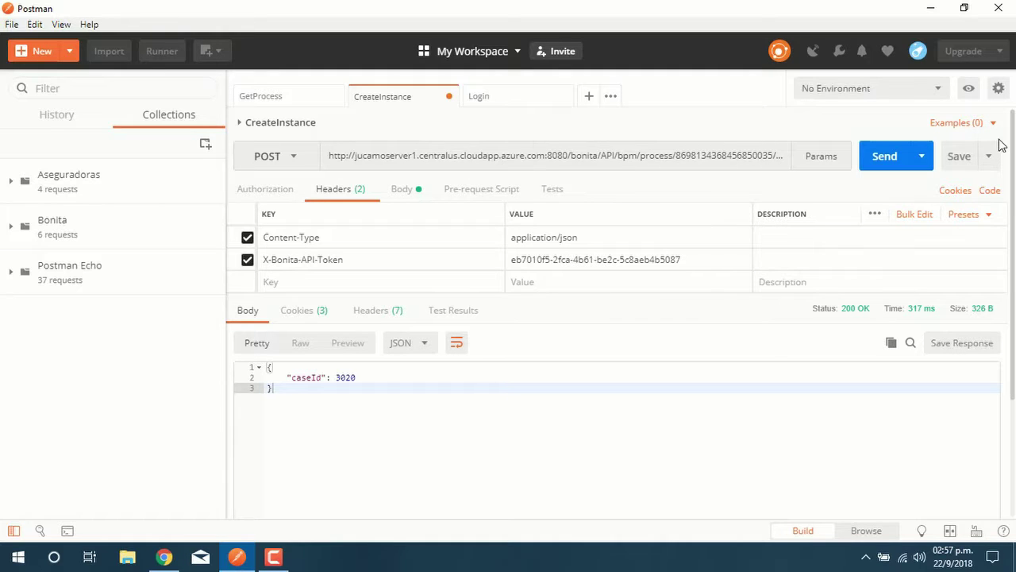
click(959, 156)
double_click(742, 156)
key(ctrl+v)
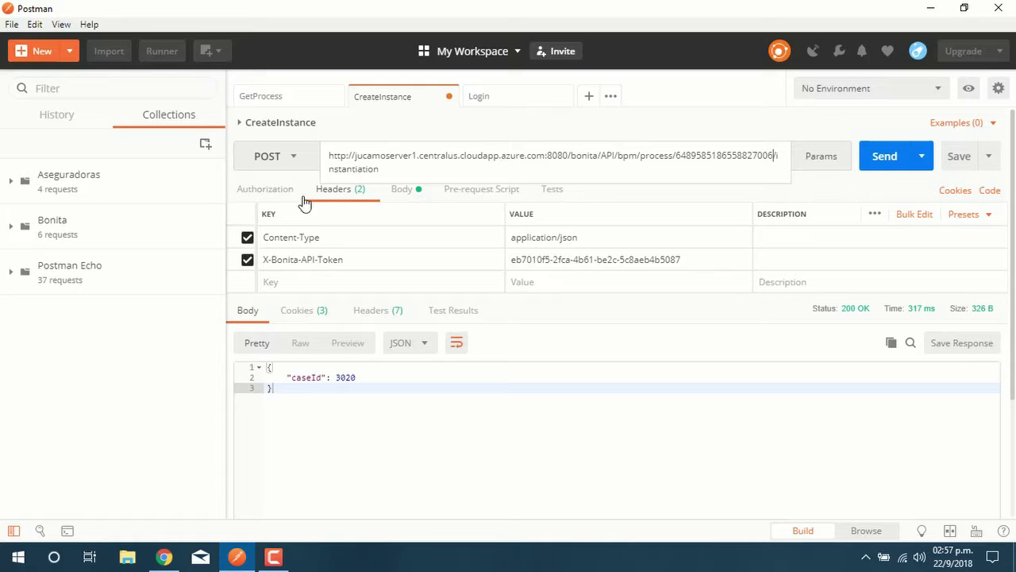
click(414, 192)
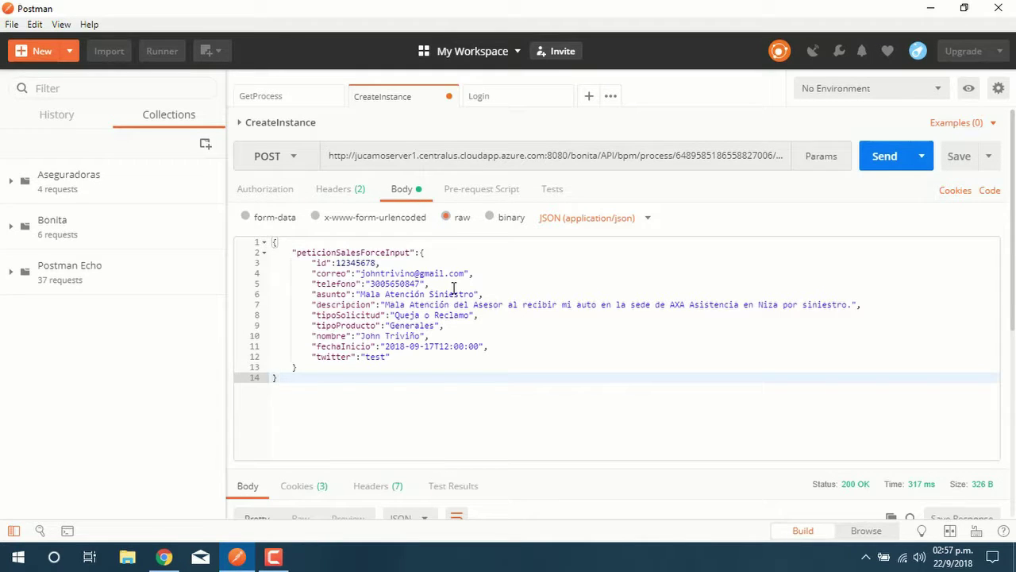
- Switch to Chrome and log in to Salesforce with the account's username and password
click(152, 565)
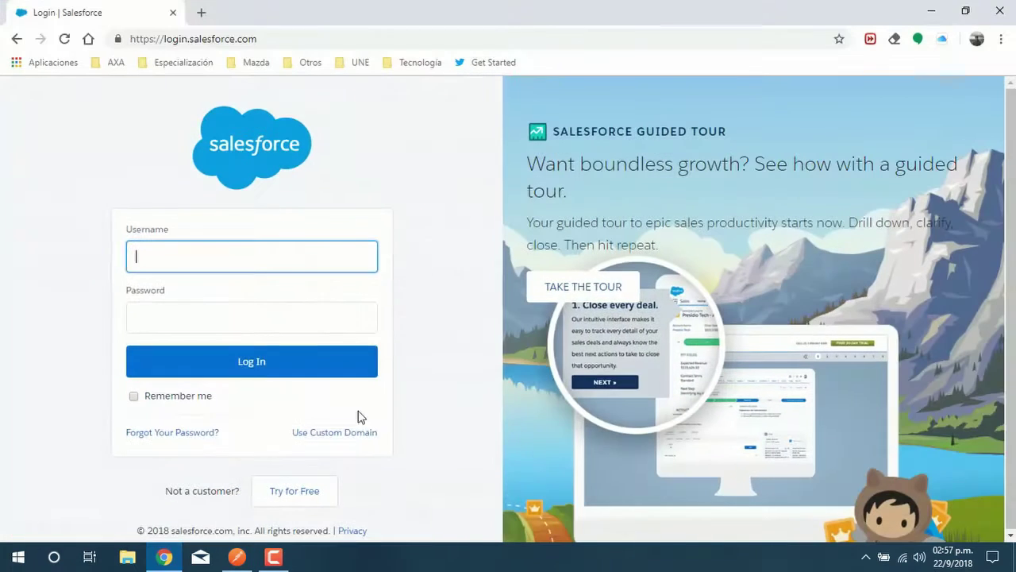
click(239, 249)
text(j)
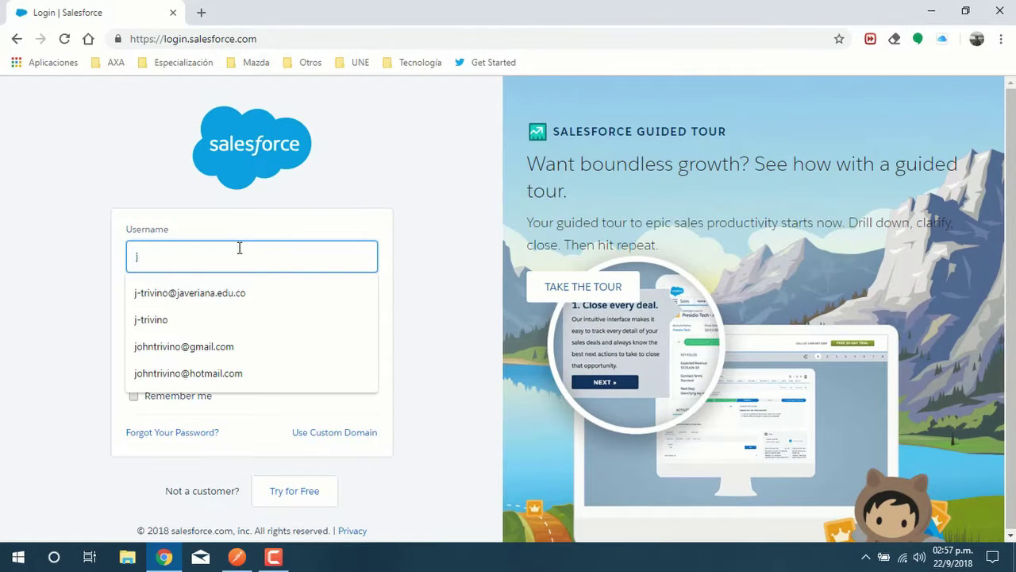
text(-Tr)
key(BackSpace)
key(BackSpace)
text(tr)
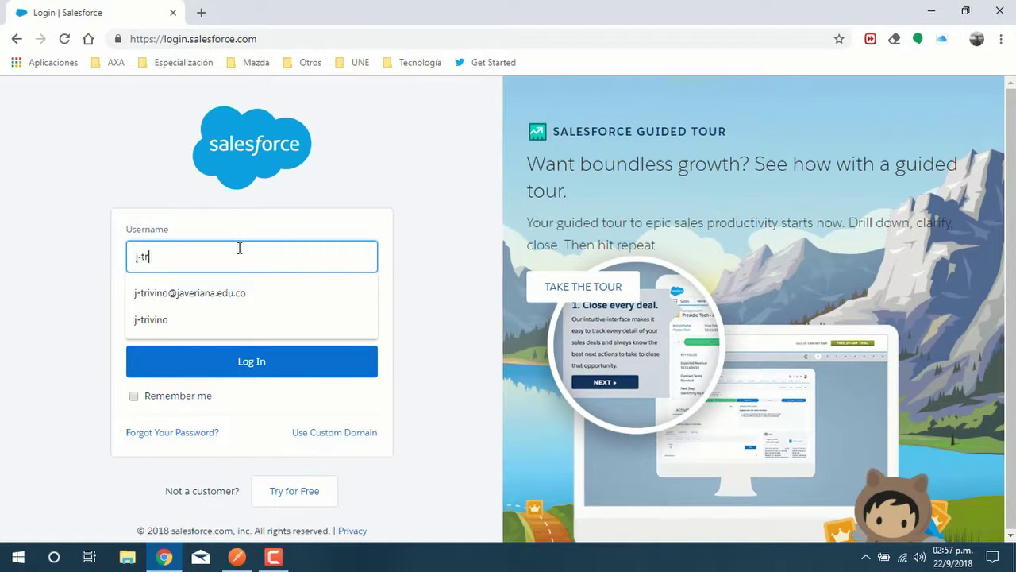
key(Down)
key(Tab)
text(*****)
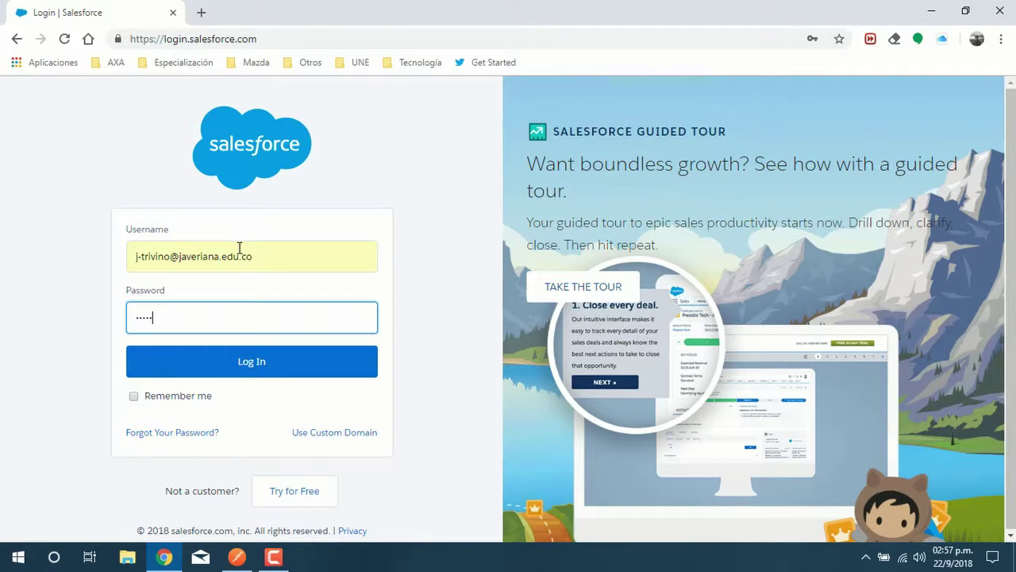
key(Return)
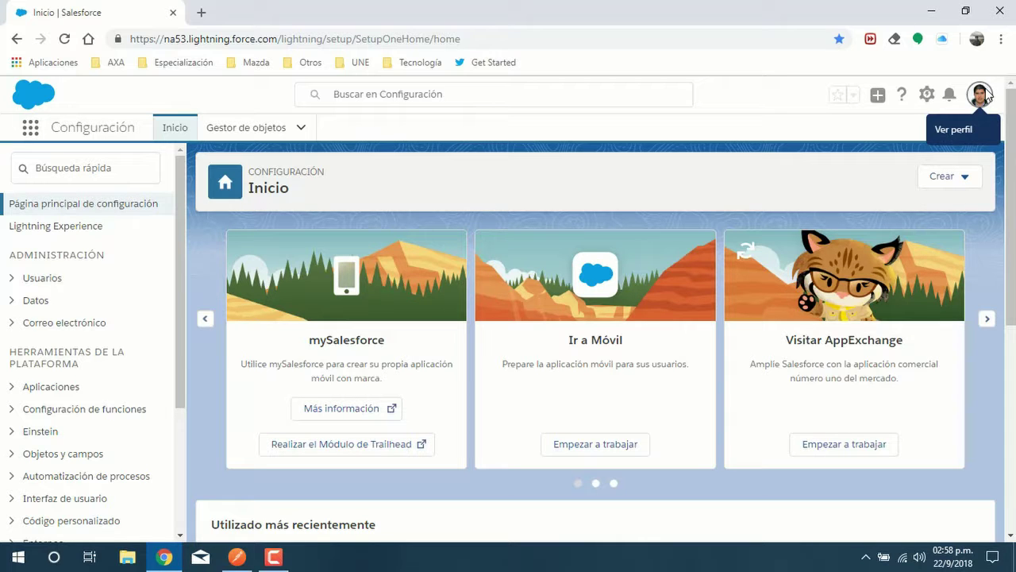
- Open the Casos list through the application launcher and start a new case
drag(178, 217, 178, 236)
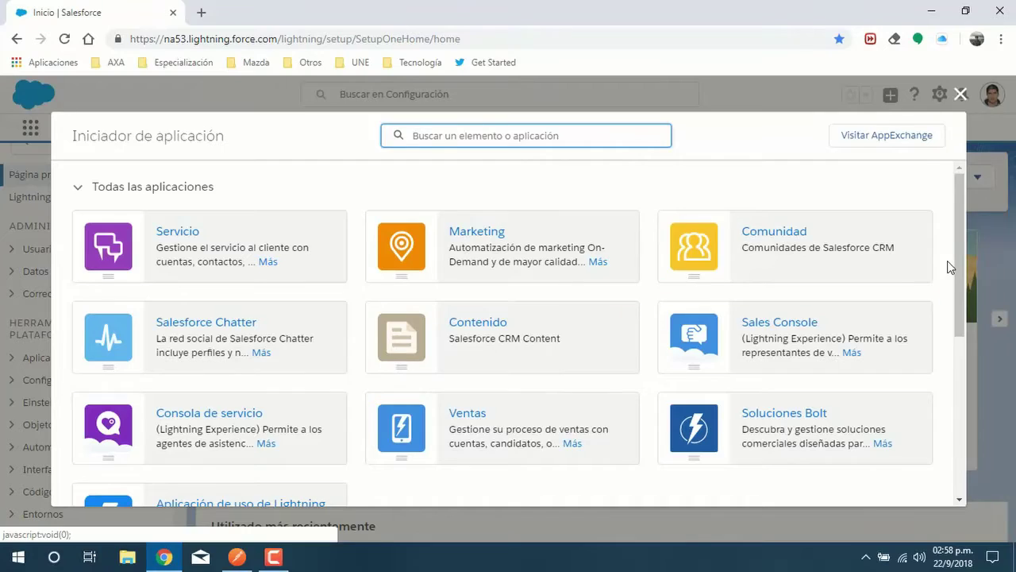
drag(961, 257, 960, 446)
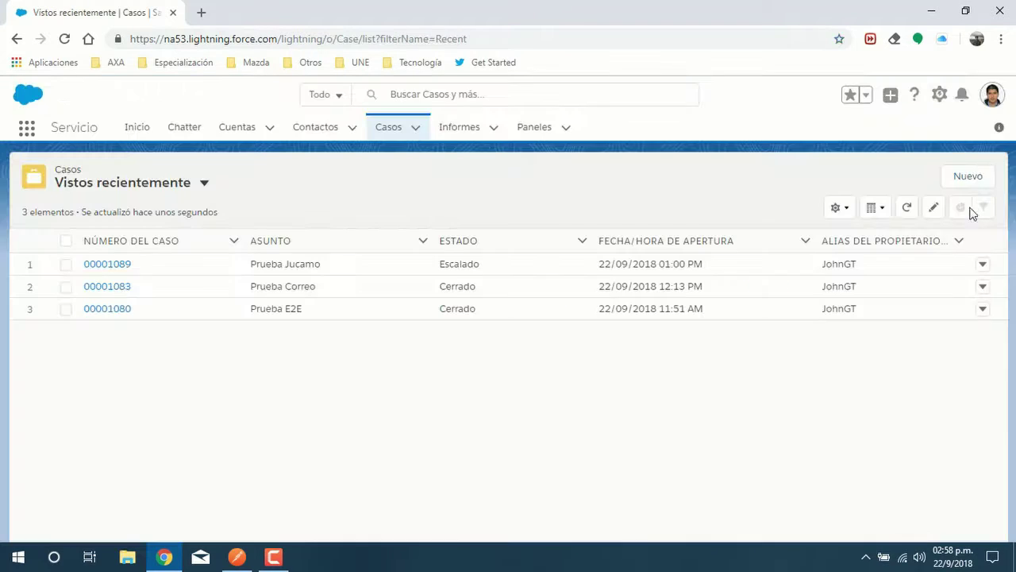
click(968, 176)
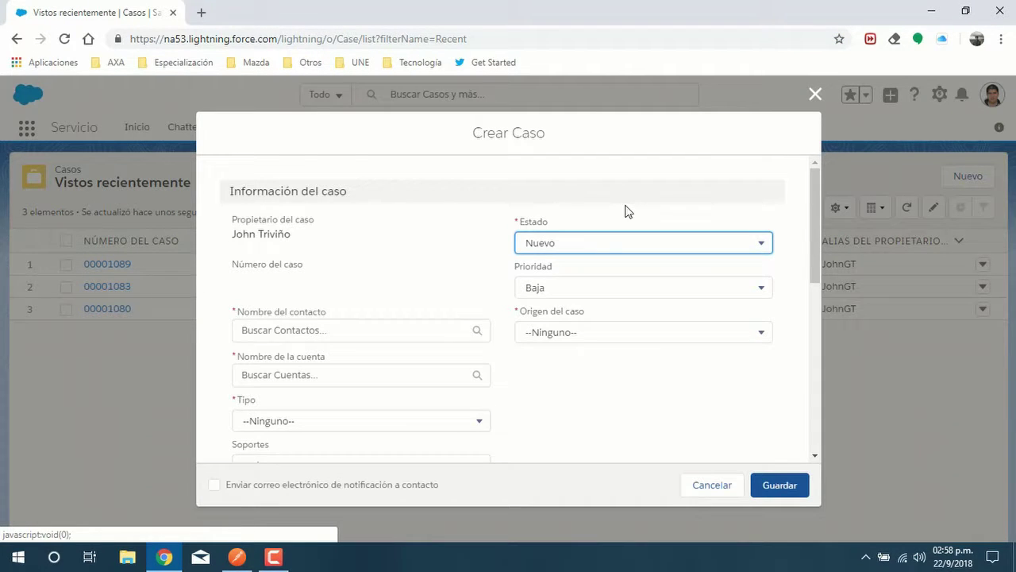
- Review the Estado options in the new case form and close the form without saving
drag(810, 199, 590, 245)
click(590, 247)
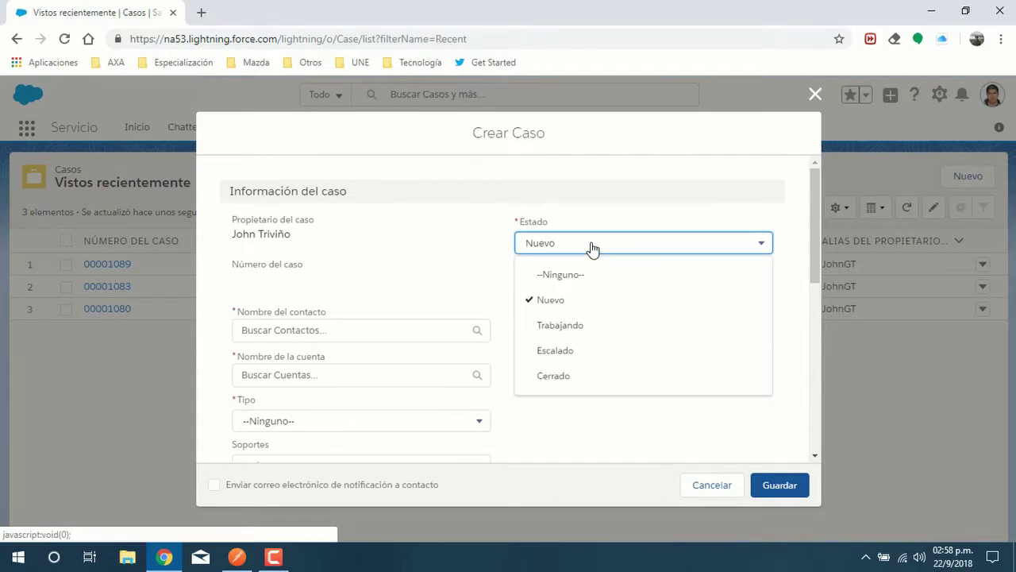
click(393, 238)
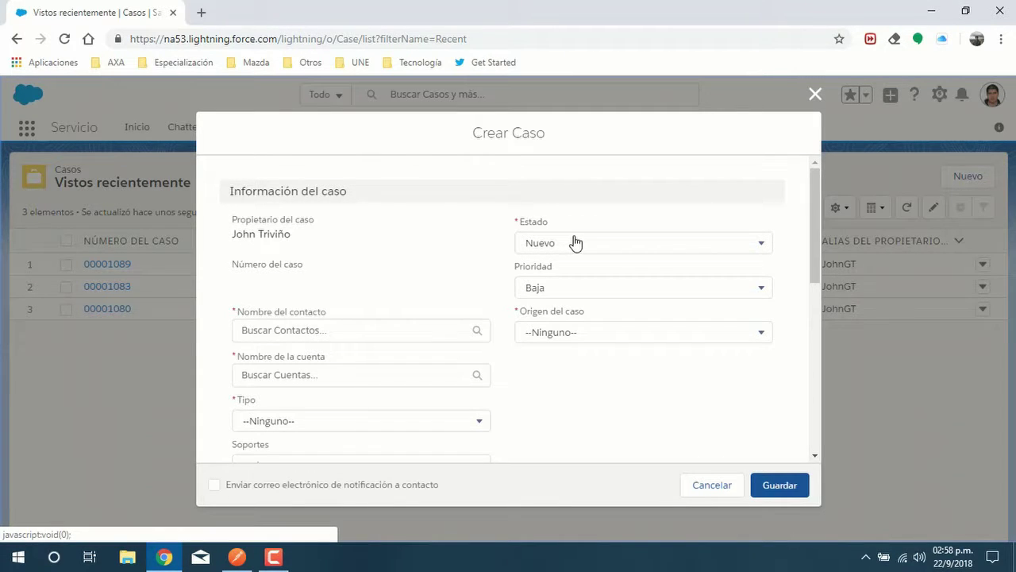
click(815, 93)
- Open the Caso object in the service setup's Gestor de objetos and review its Campos y relaciones
click(991, 96)
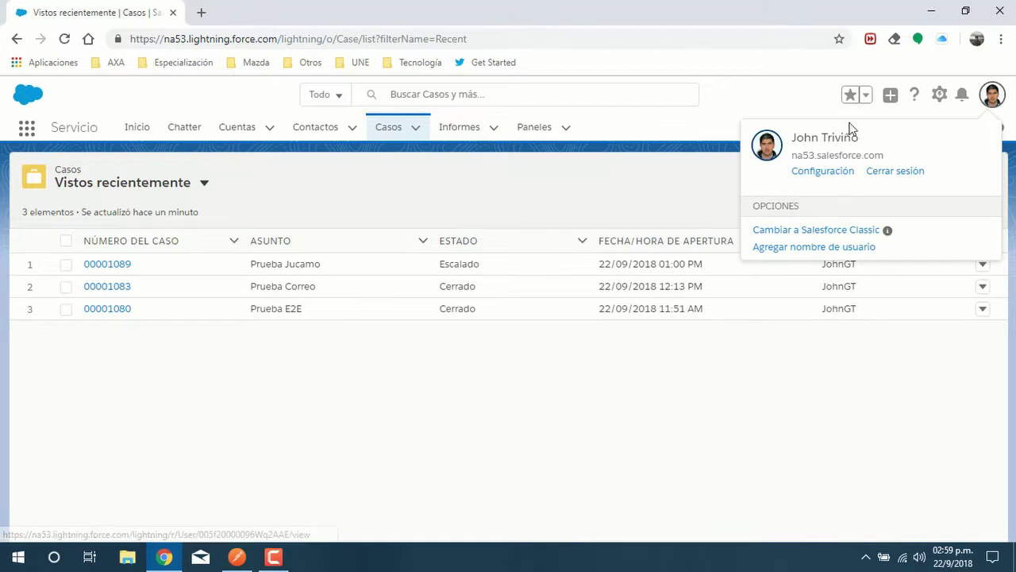
click(947, 99)
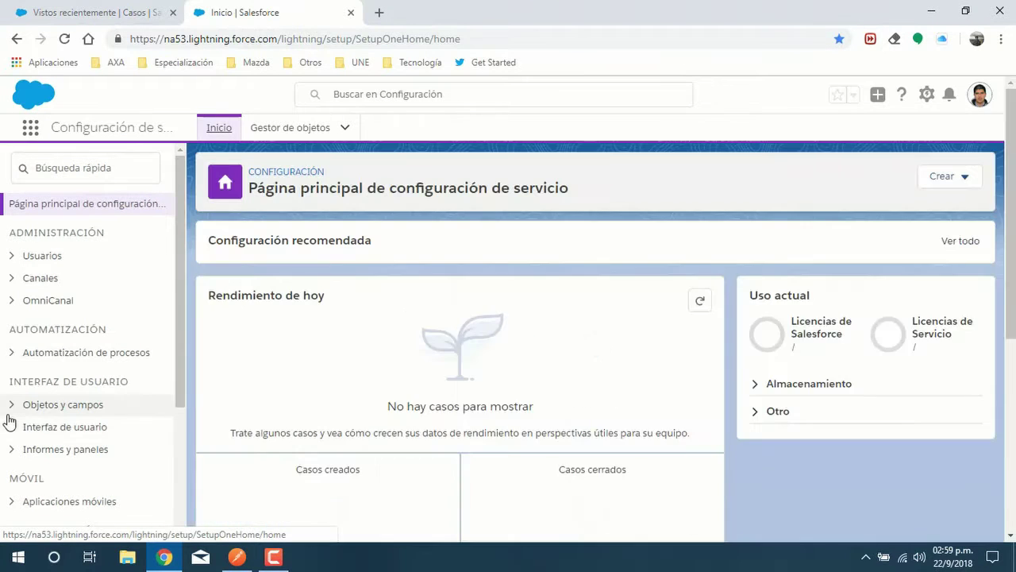
click(11, 404)
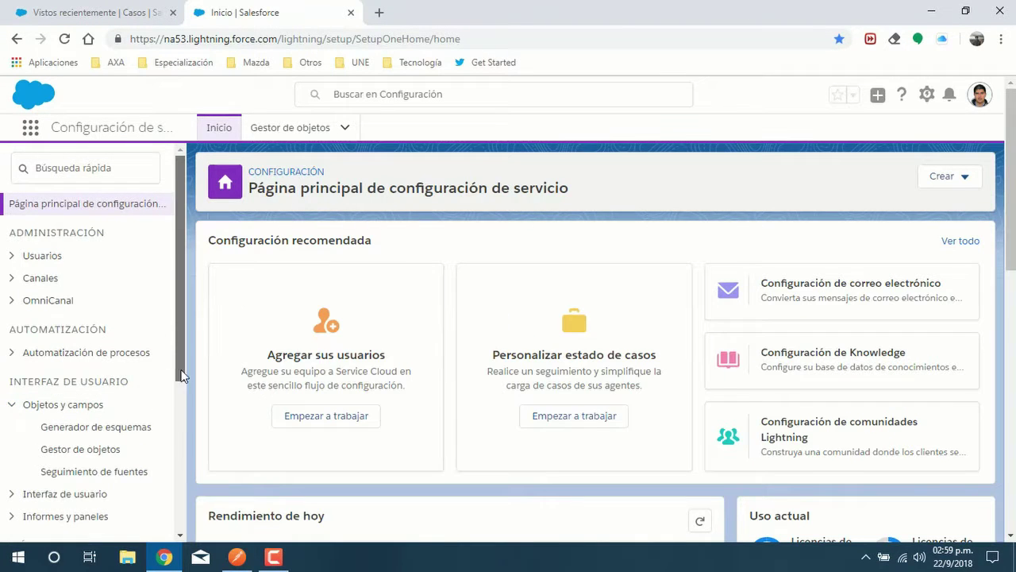
drag(179, 354, 179, 426)
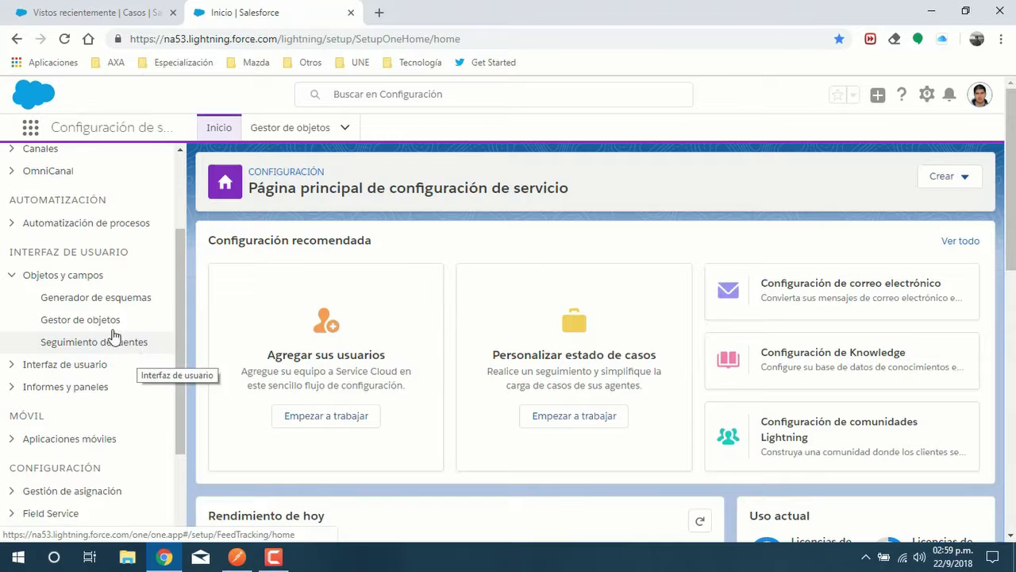
click(80, 327)
click(32, 402)
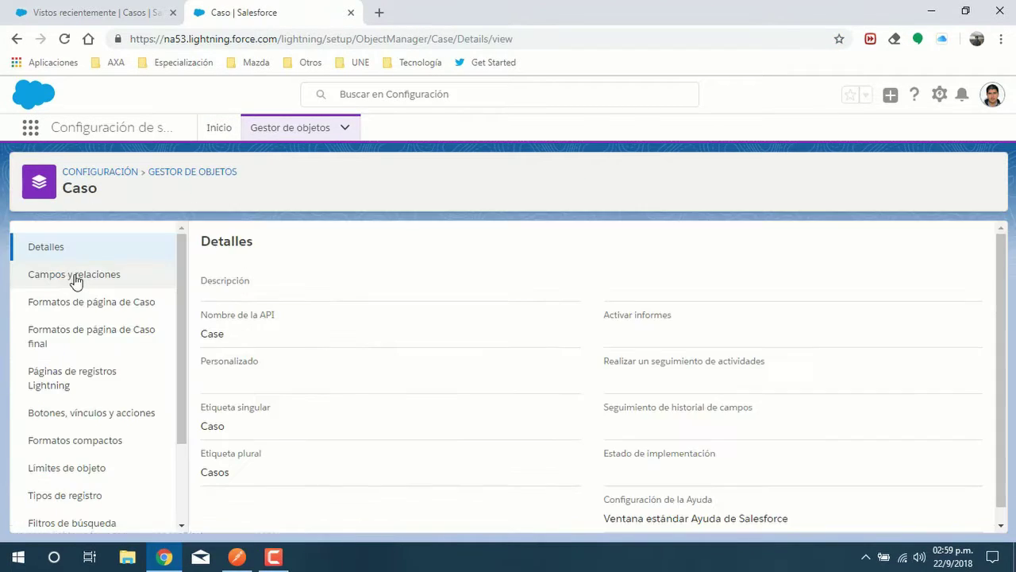
click(75, 278)
mouse_move(999, 302)
mouse_down()
mouse_move(989, 420)
mouse_move(990, 463)
mouse_move(999, 332)
mouse_move(999, 481)
mouse_move(988, 301)
mouse_up()
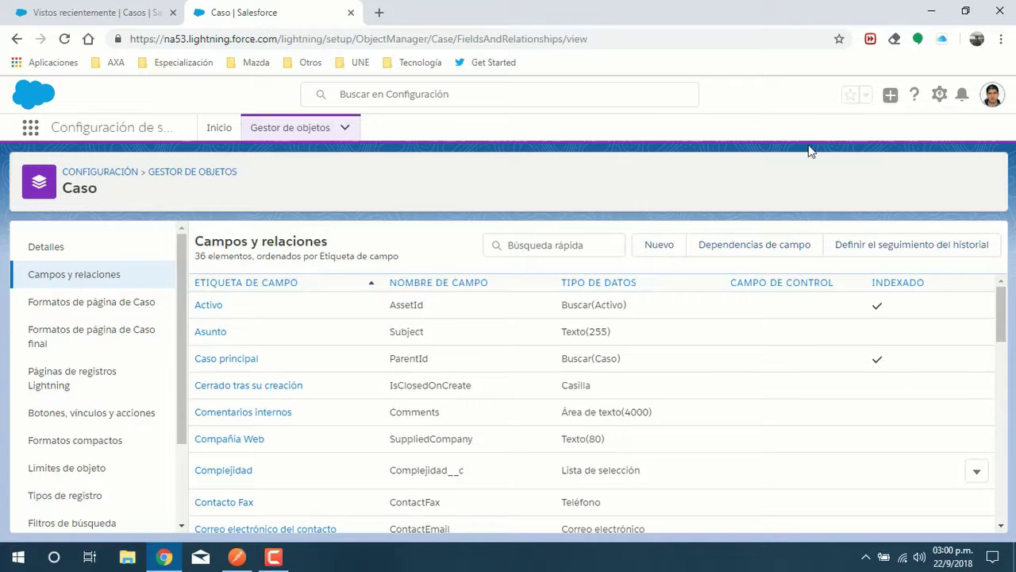
- Open the Developer Console and maximize its window
click(939, 96)
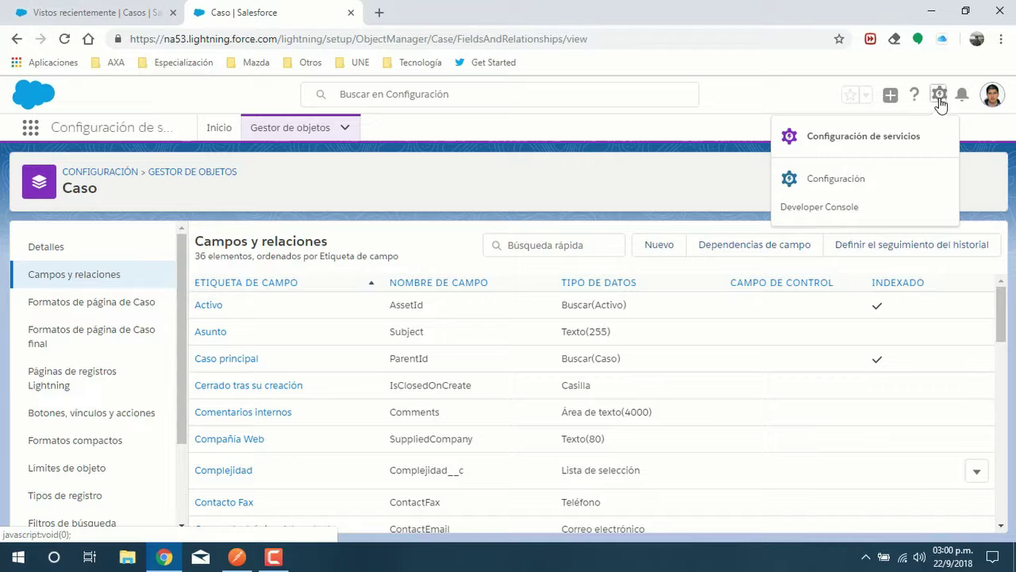
click(844, 209)
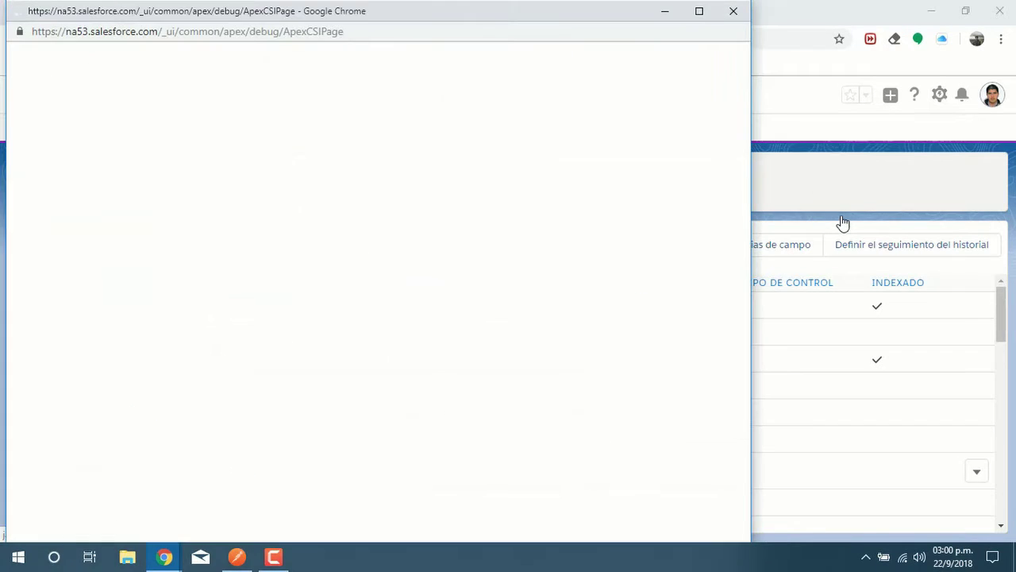
click(699, 11)
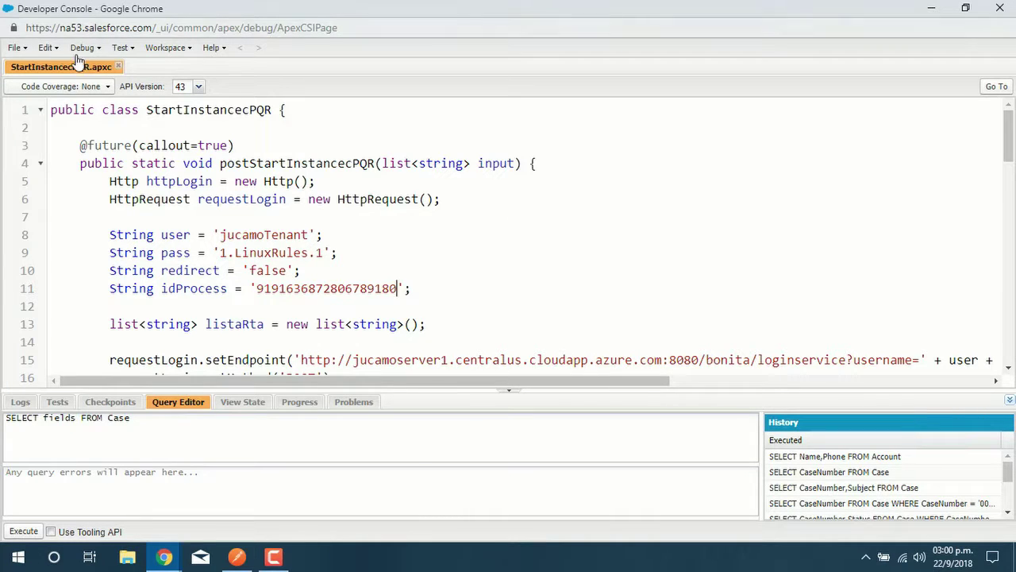
- Collapse the postStartInstancecPQR method to view the StartInstancecPQR class structure and its invocable method, and expand it again
key(ctrl+Home)
click(40, 109)
click(40, 110)
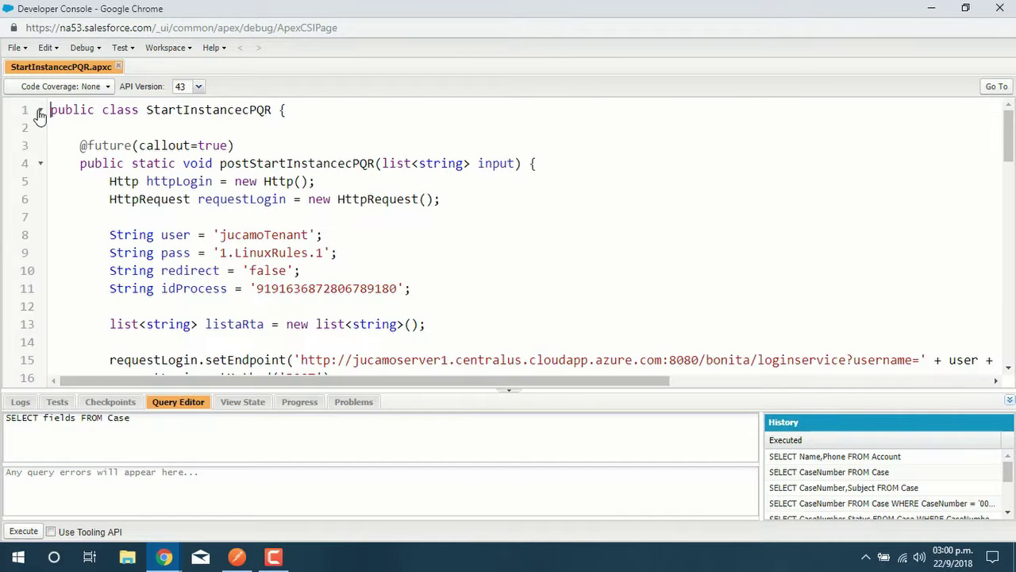
click(41, 164)
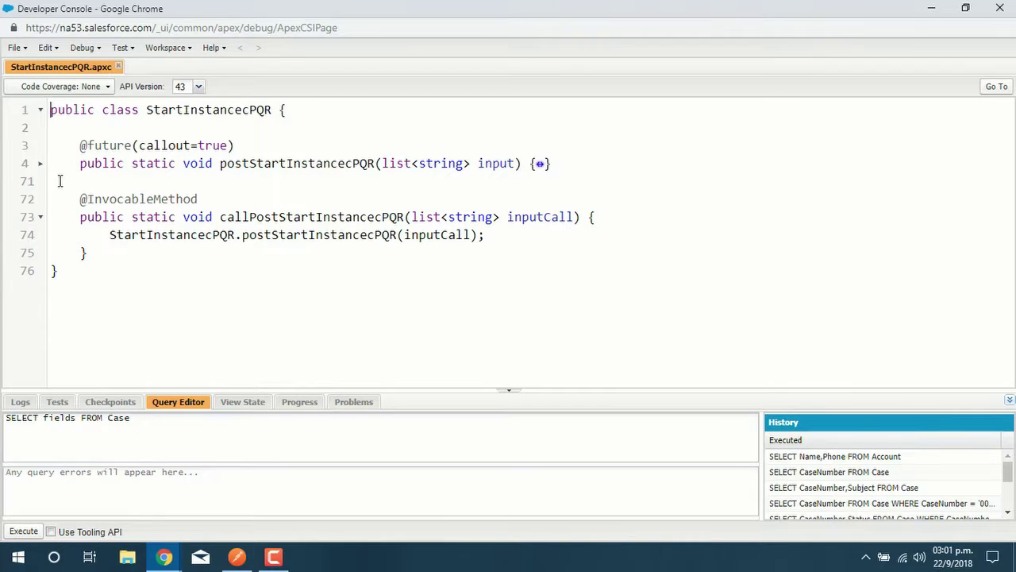
click(40, 163)
- Examine the login variables, login endpoint, status-code check and Bonita cookie and token handling in postStartInstancecPQR
scroll(296, 197, down, 1)
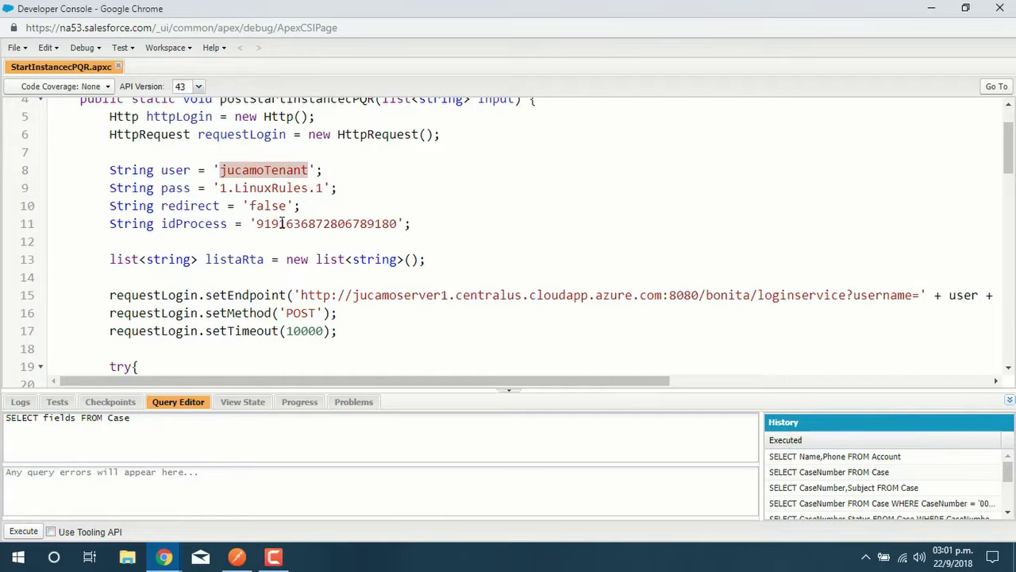
drag(1008, 144, 1008, 164)
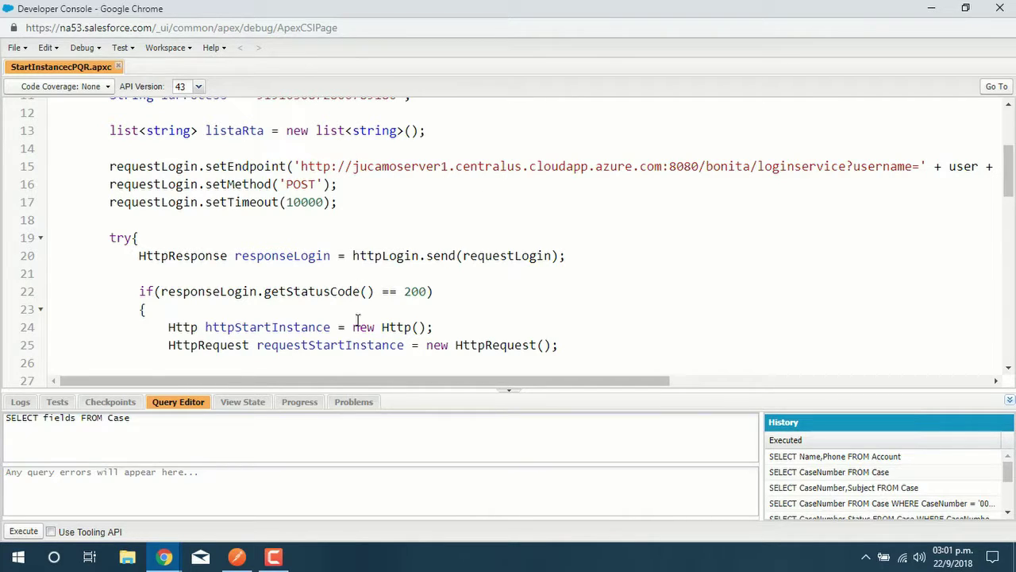
drag(364, 383, 715, 391)
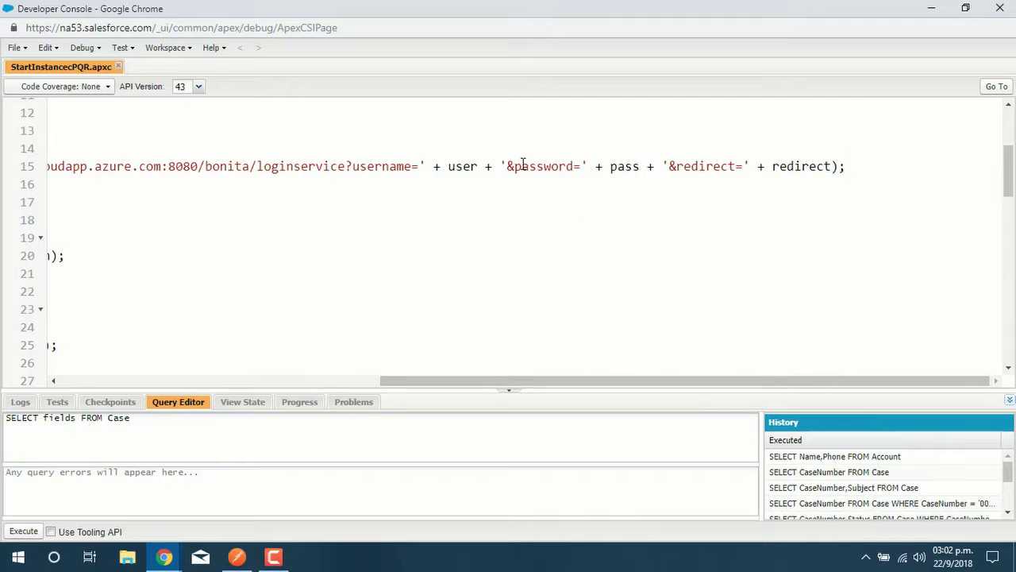
drag(685, 383, 256, 359)
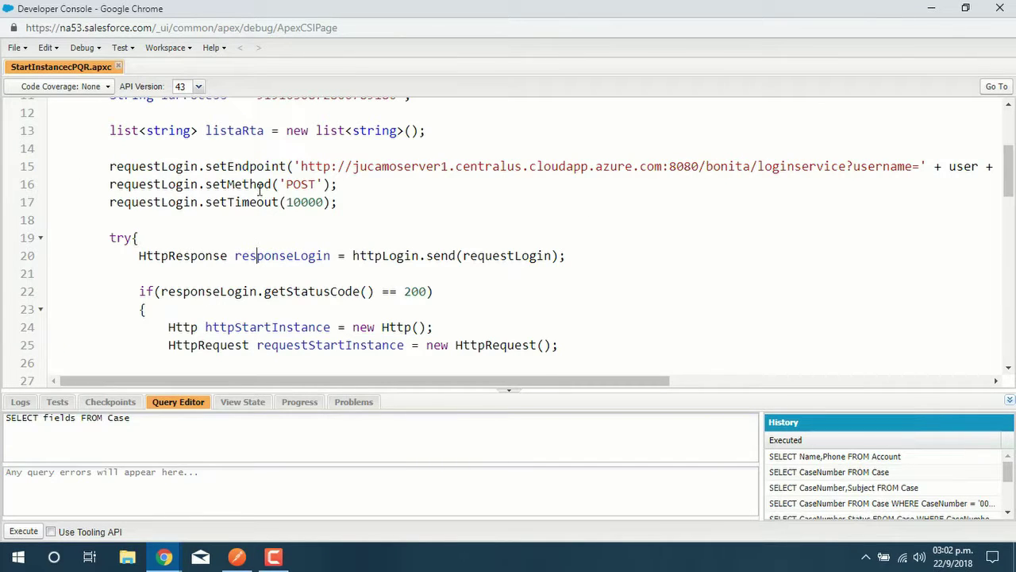
scroll(259, 189, down, 3)
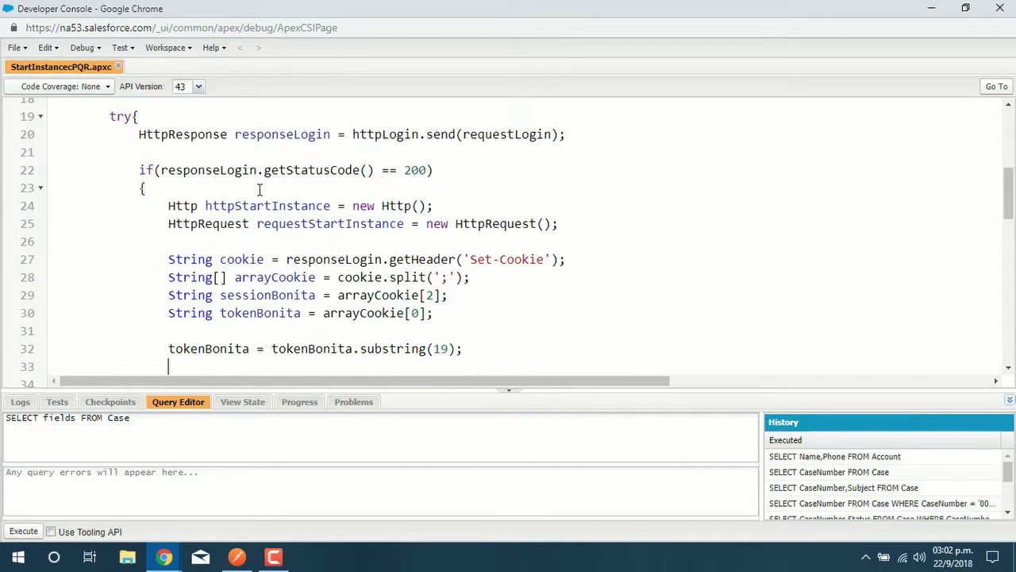
double_click(295, 135)
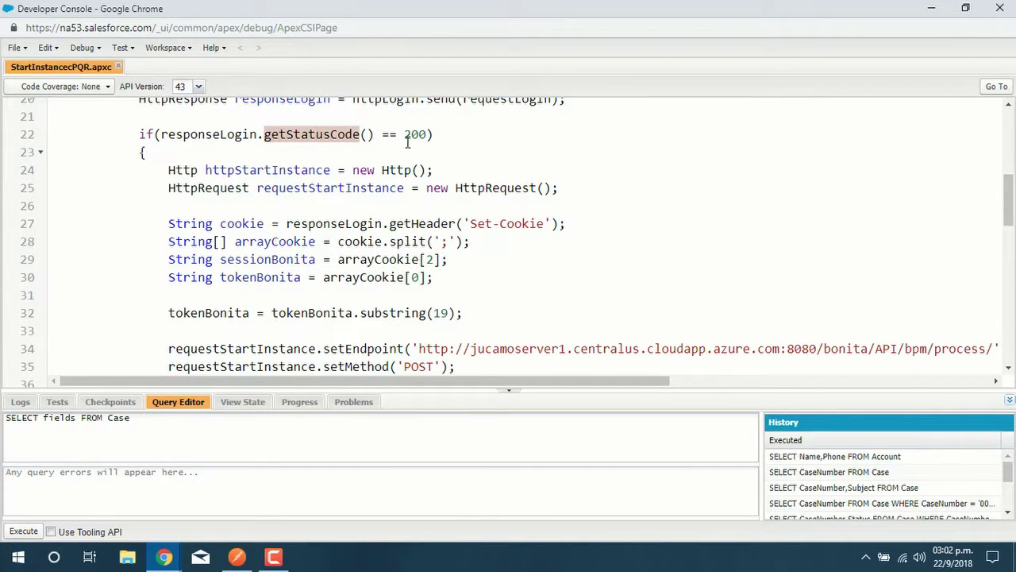
click(175, 190)
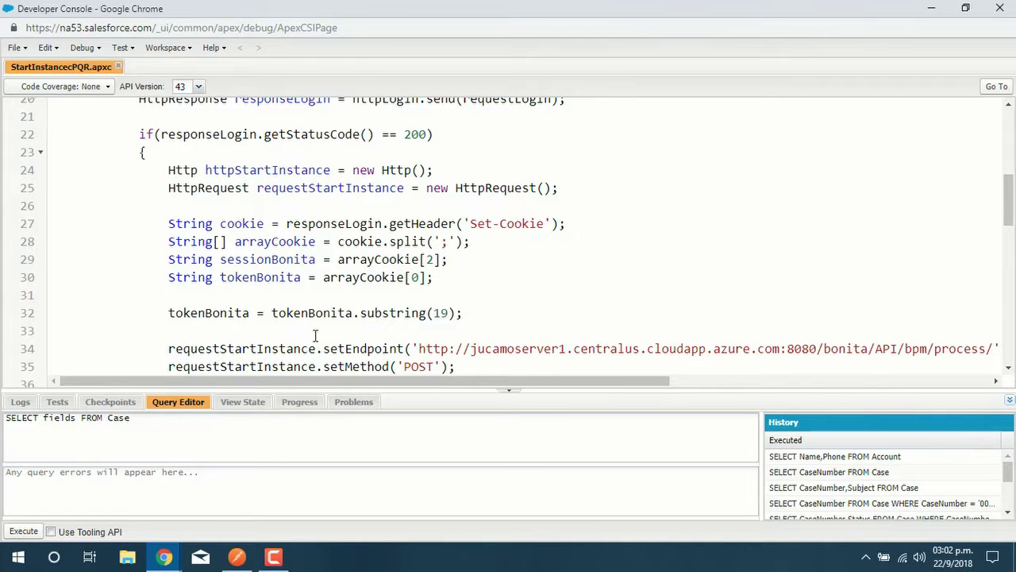
double_click(211, 312)
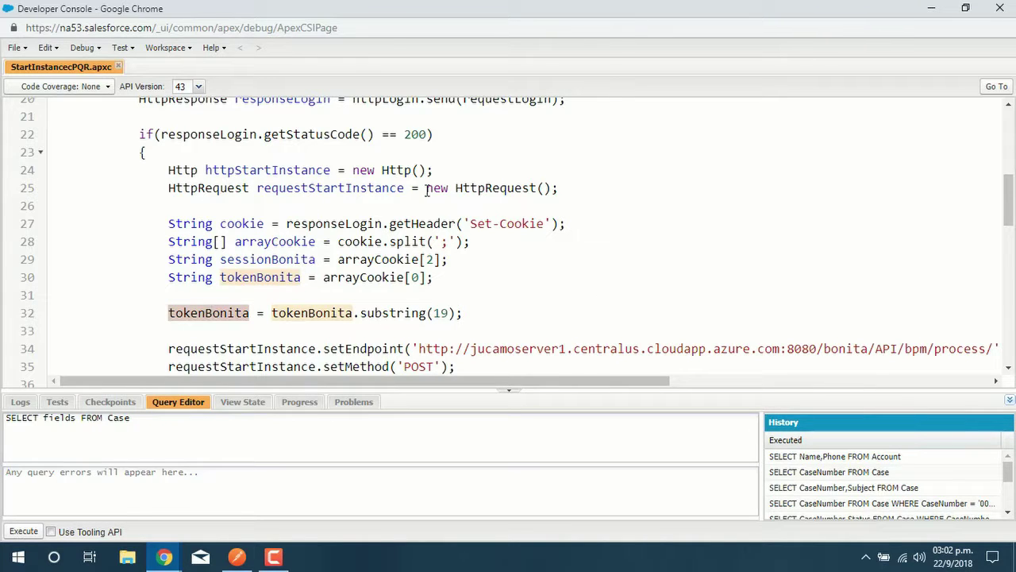
- Examine the requestStartInstance endpoint with idProcess, its headers and body, and the response and callout-error handling in postStartInstancecPQR
drag(1008, 201, 1005, 222)
double_click(286, 181)
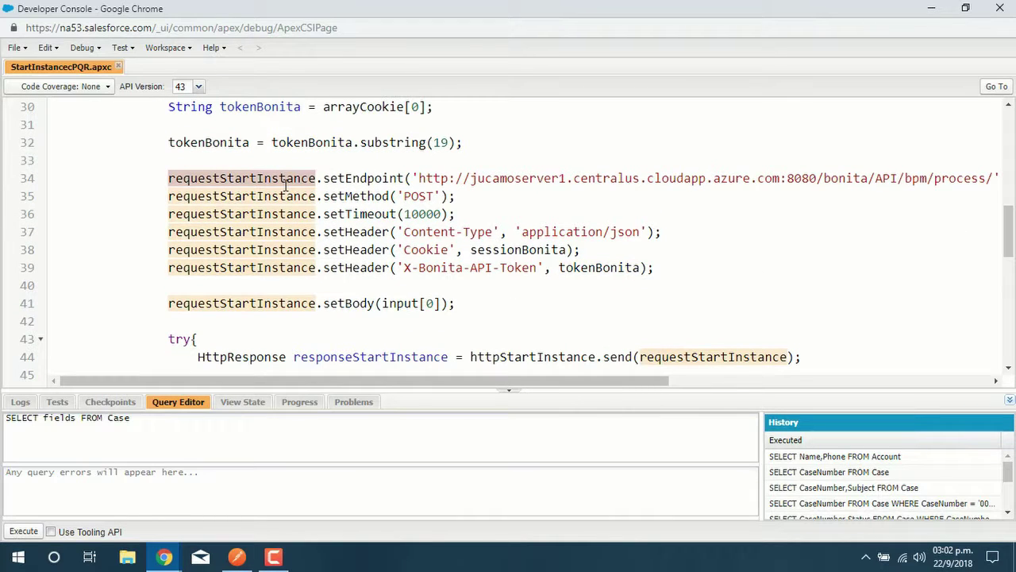
drag(351, 381, 640, 415)
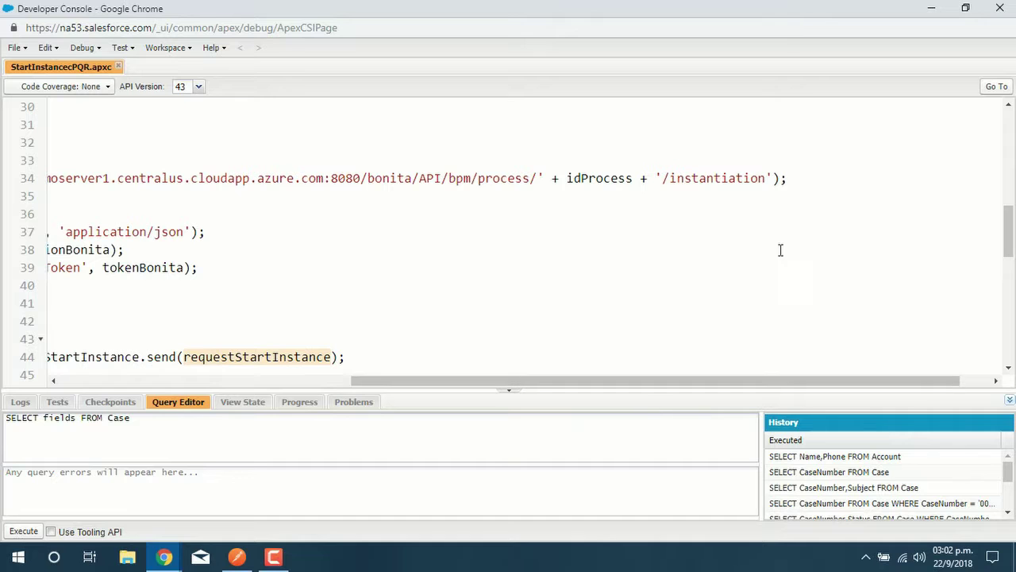
double_click(580, 178)
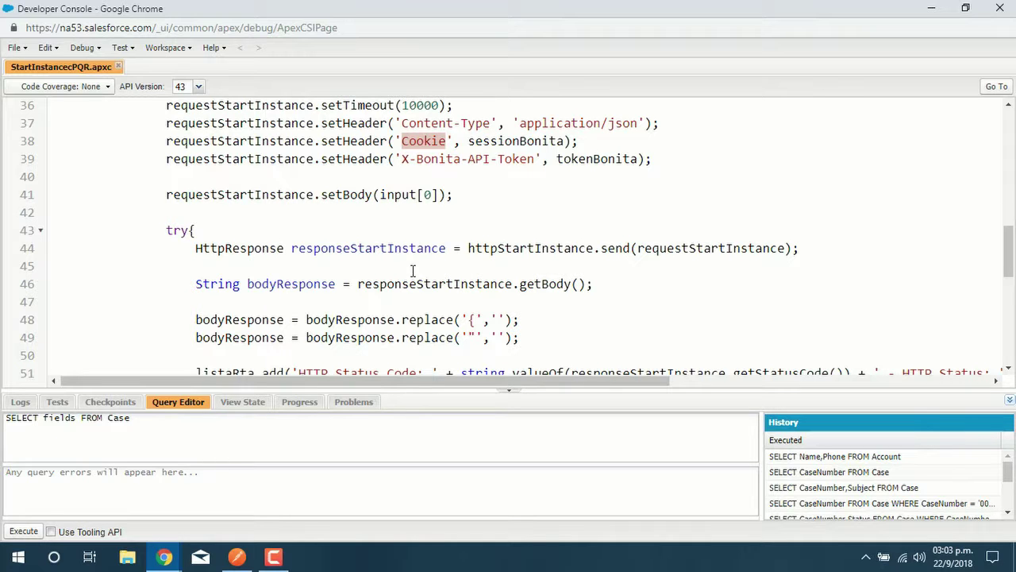
drag(723, 398, 383, 363)
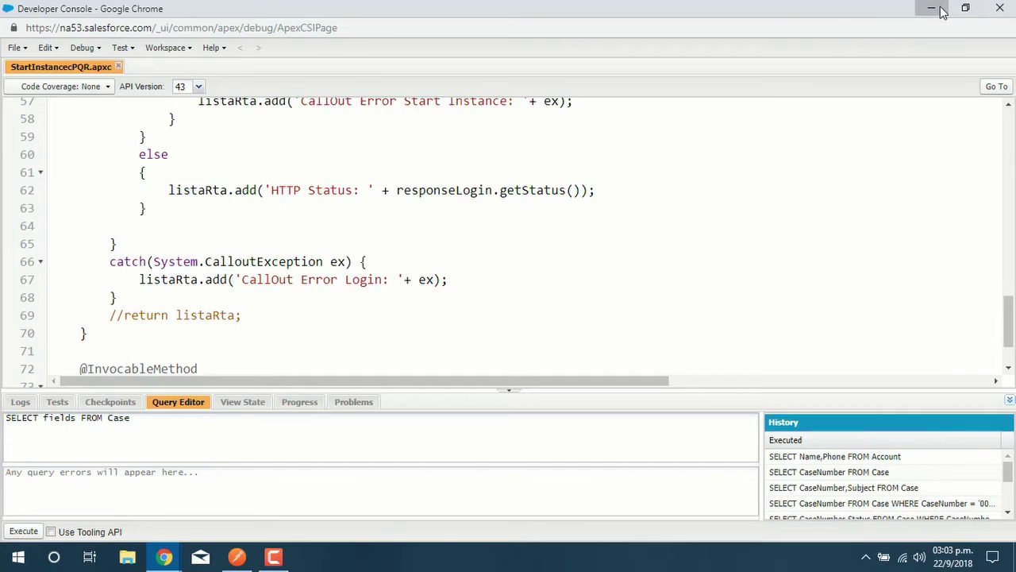
- Minimize the Developer Console and open the general Configuración page from the Caso object's setup page
click(940, 12)
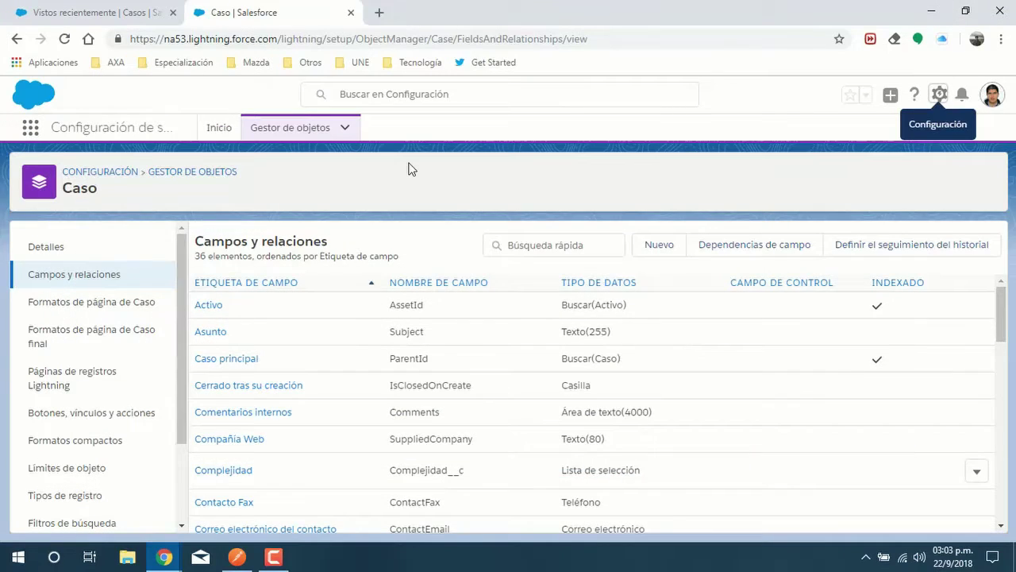
click(938, 96)
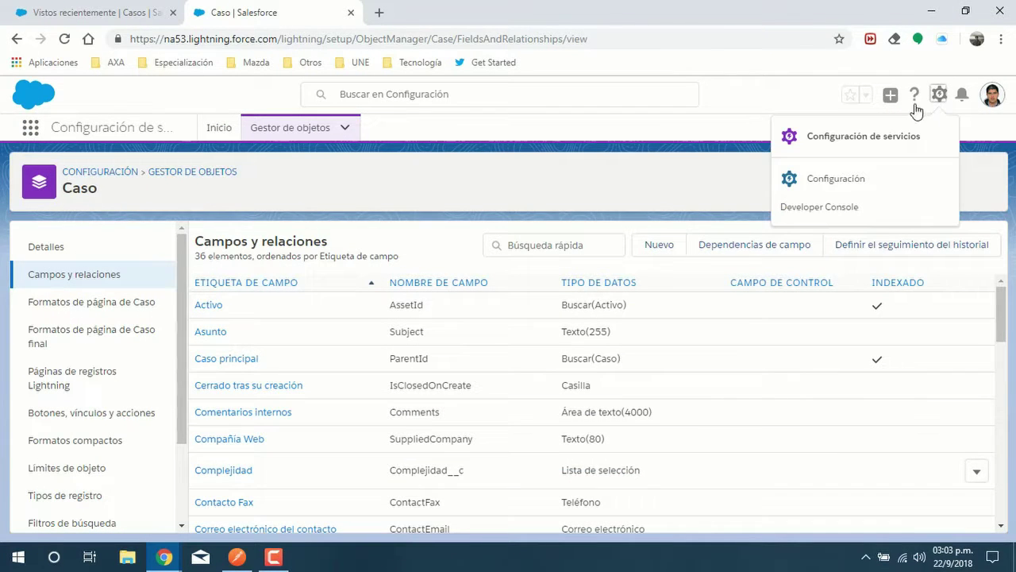
click(838, 178)
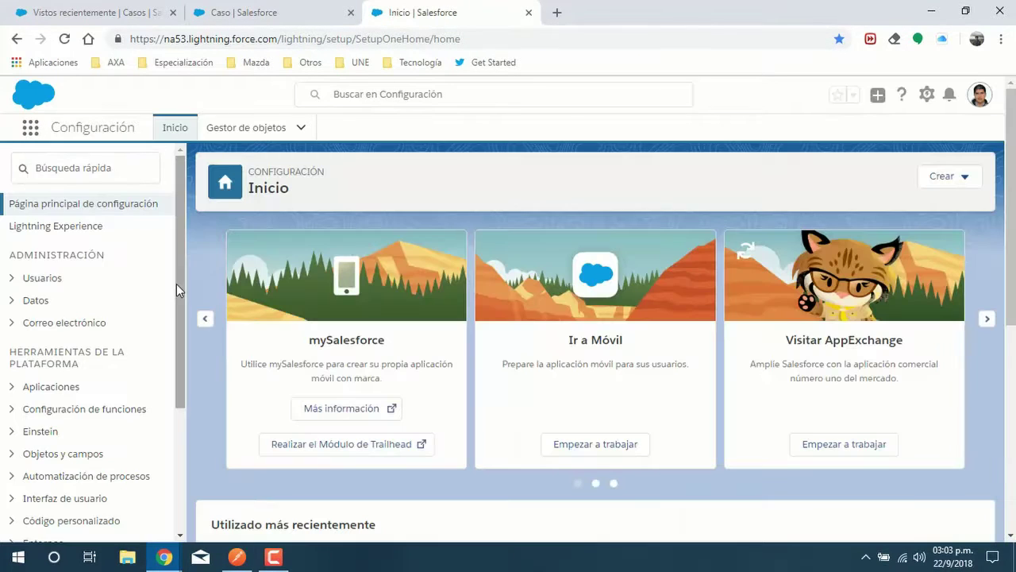
- Find Flujos under Automatización de procesos and open the Invocar Crear Instancia PQR flow in Flow Designer
drag(179, 289, 173, 407)
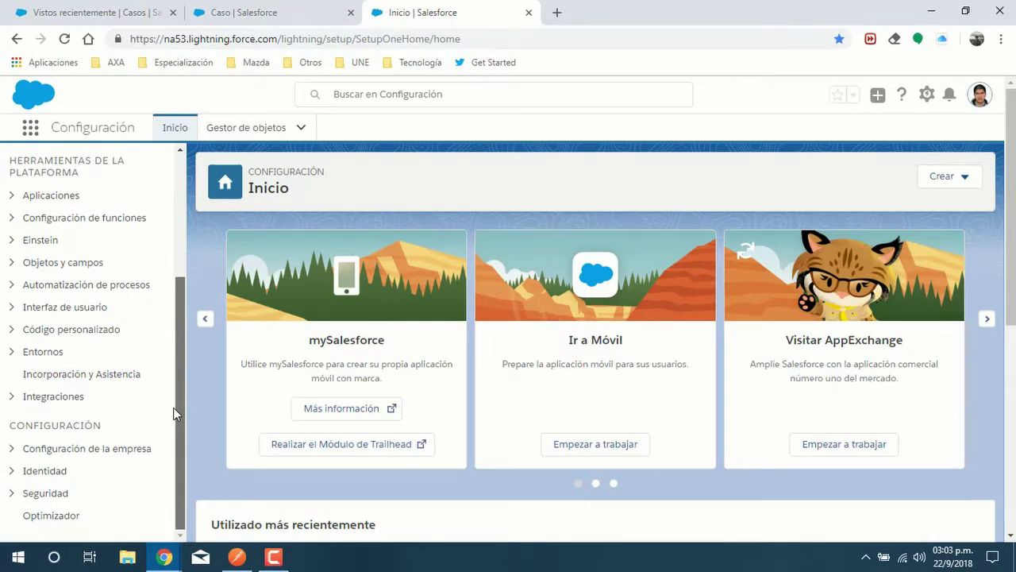
click(11, 288)
click(77, 355)
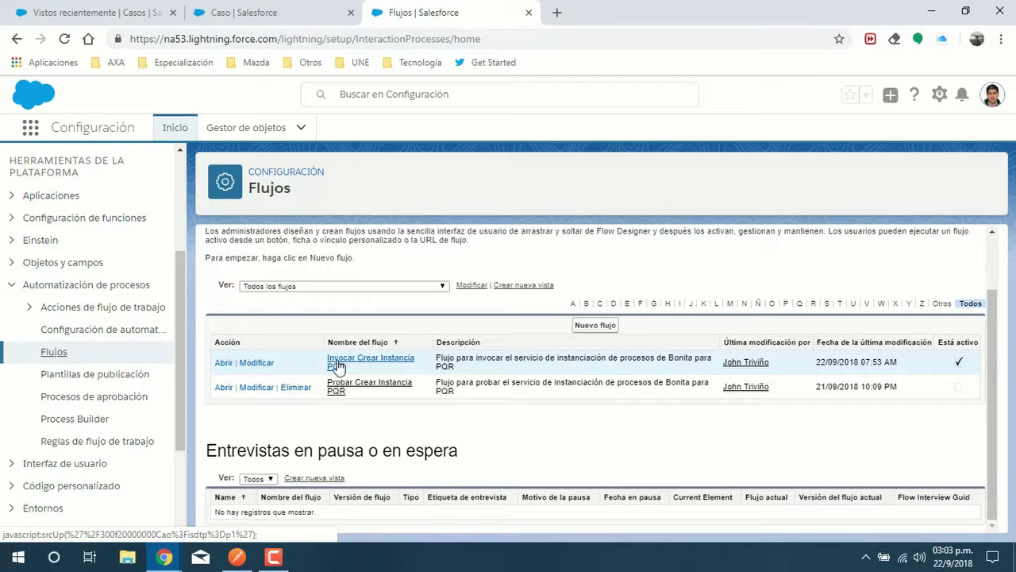
click(336, 361)
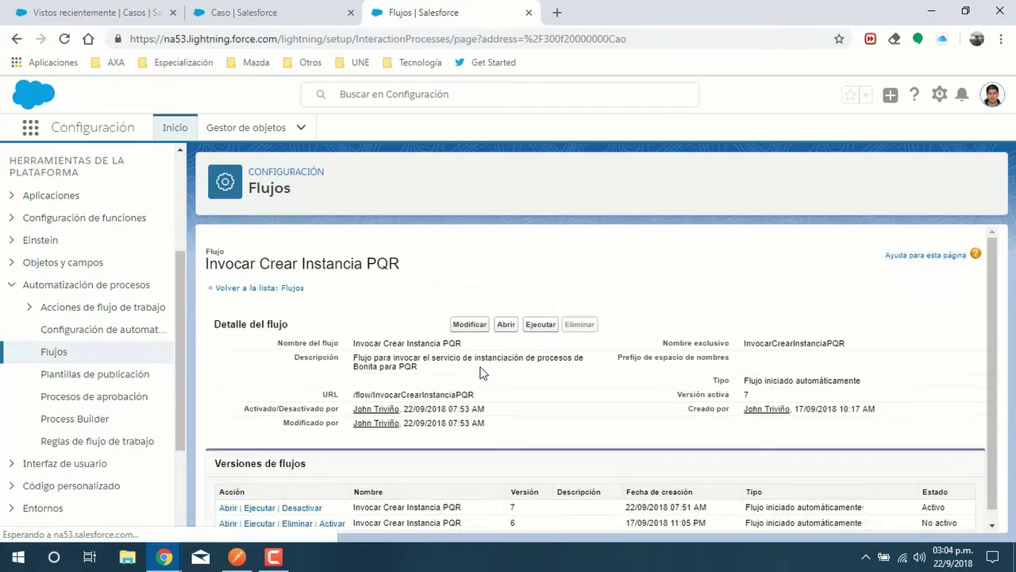
click(518, 326)
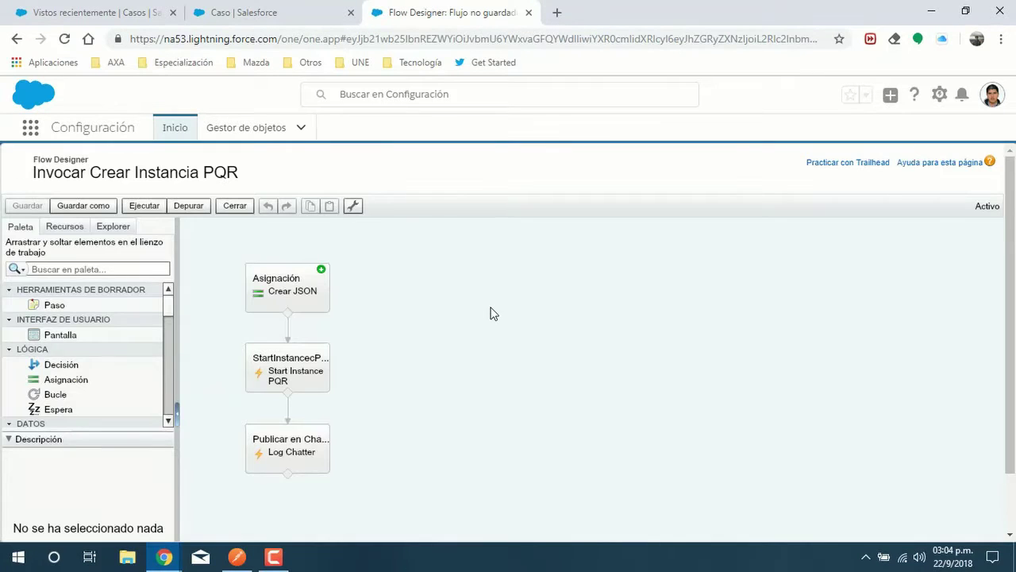
- Open the Crear JSON assignment, review how its rows build the entrada variable, and close it without changes
click(266, 295)
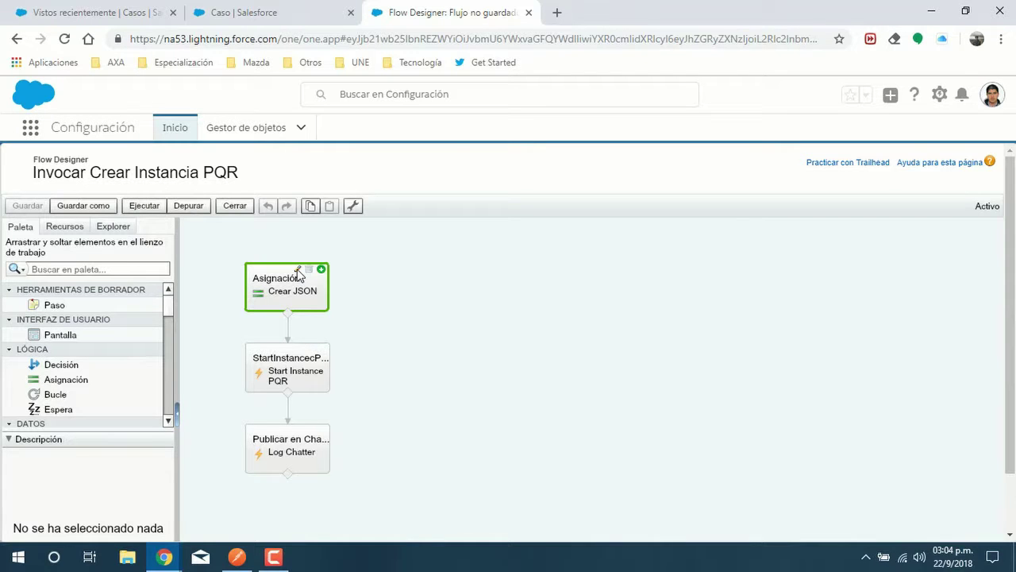
click(297, 271)
scroll(796, 313, down, 1)
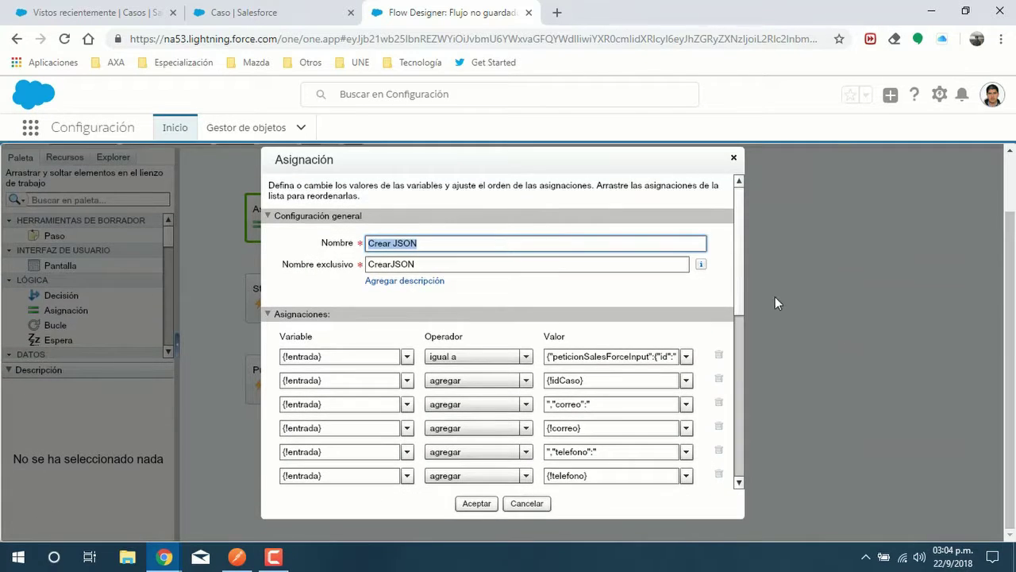
drag(741, 275, 741, 319)
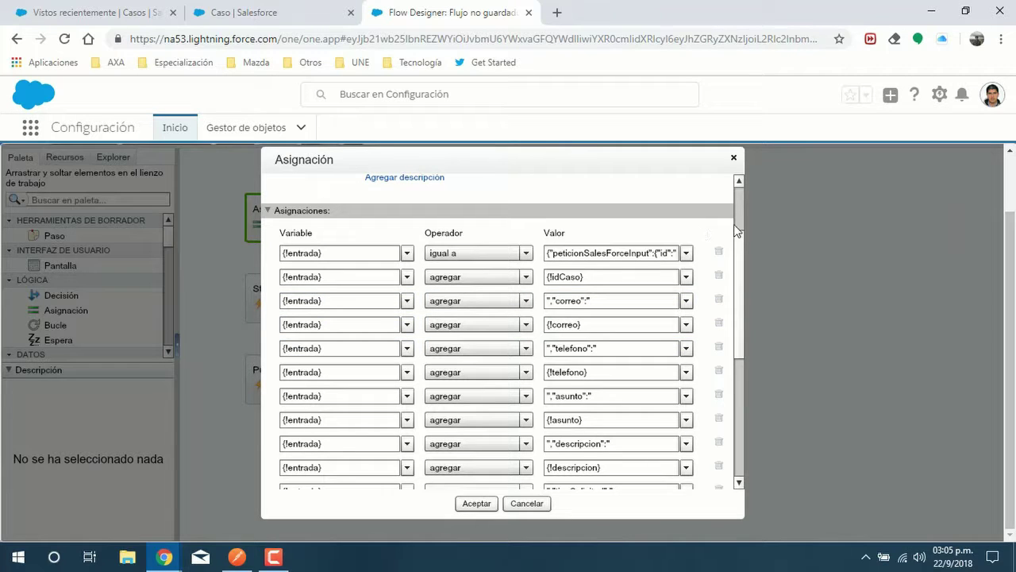
drag(737, 261, 737, 284)
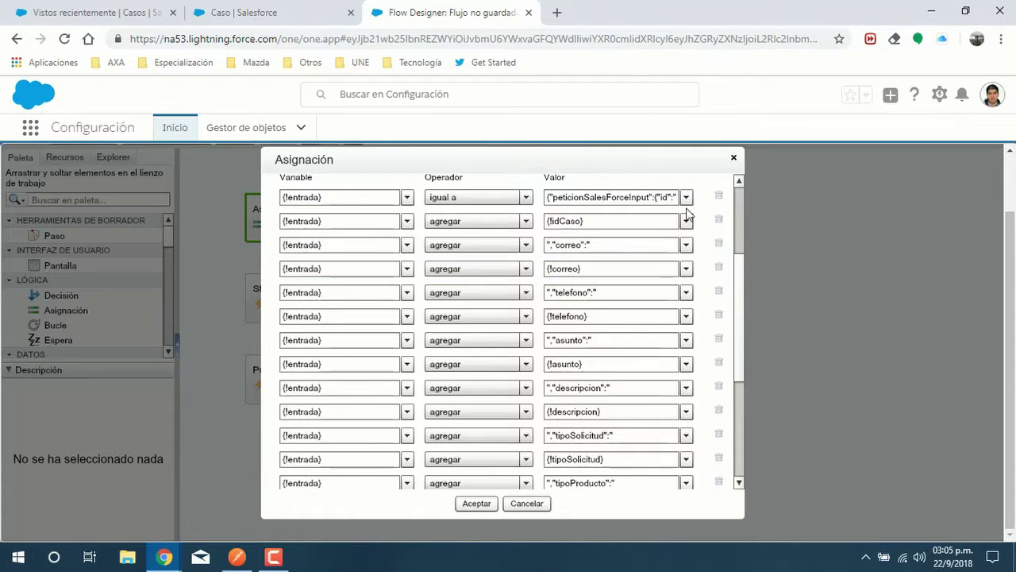
click(734, 157)
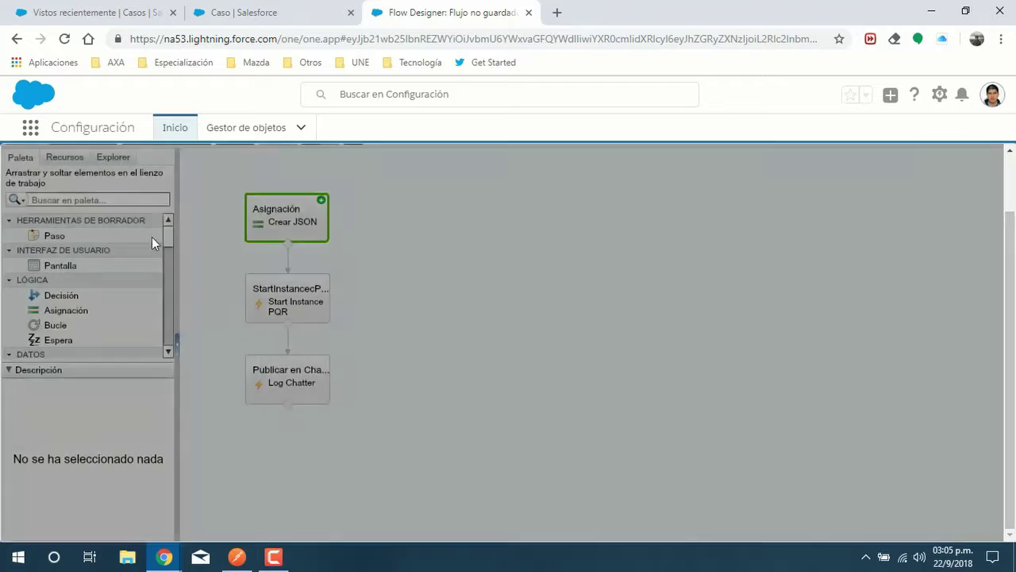
- List the flow's variables, view the idCaso variable's data type and input/output type, and cancel its dialog
click(113, 158)
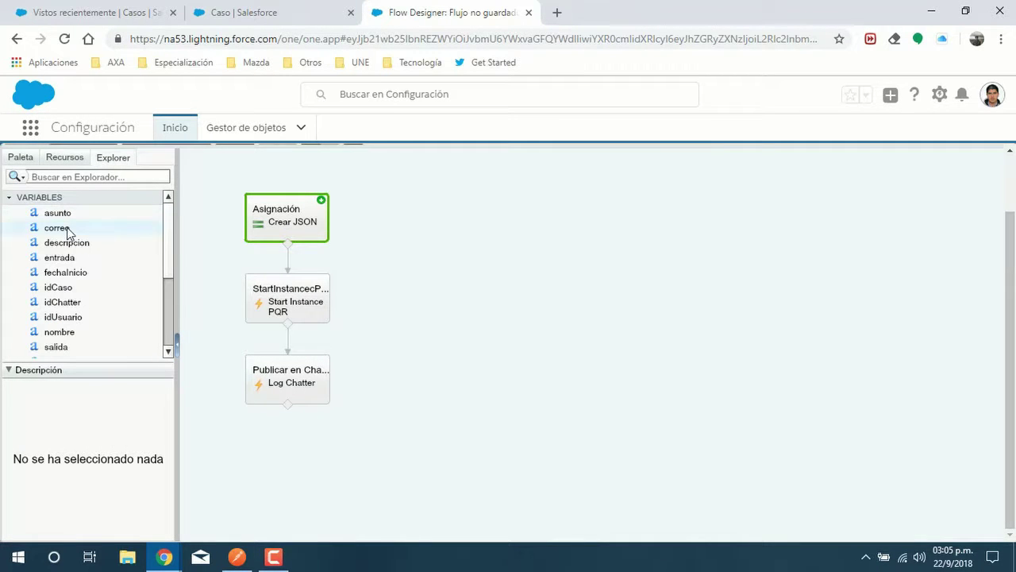
click(64, 289)
click(123, 286)
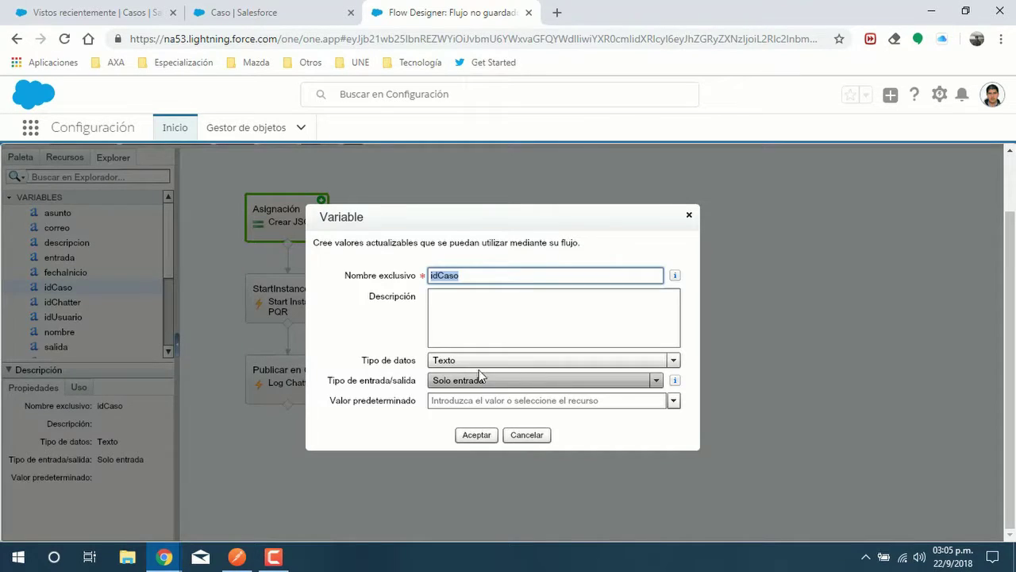
click(525, 435)
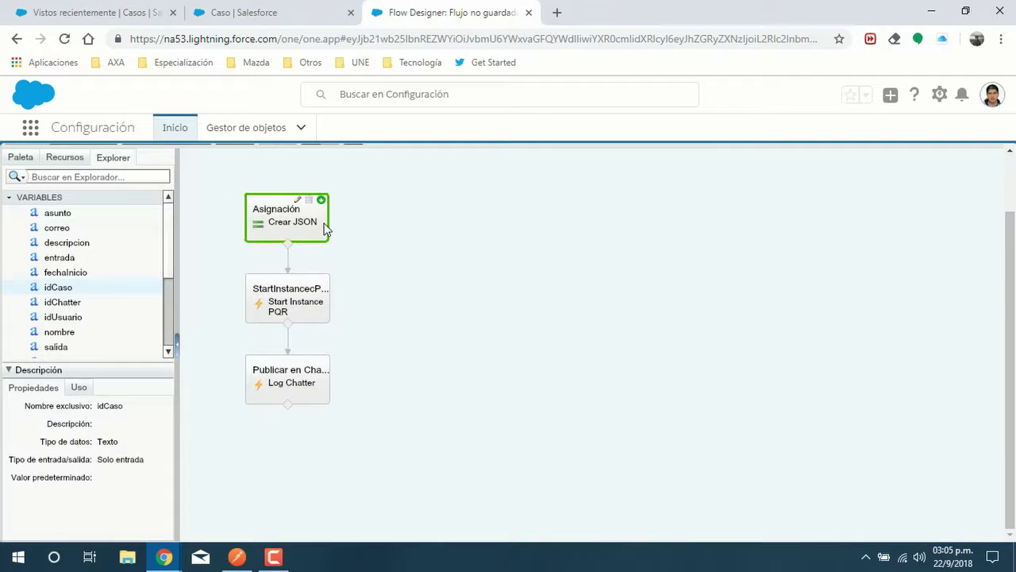
- Open the Start Instance PQR action, review its inputCall input mapped to entrada, and close it
click(300, 288)
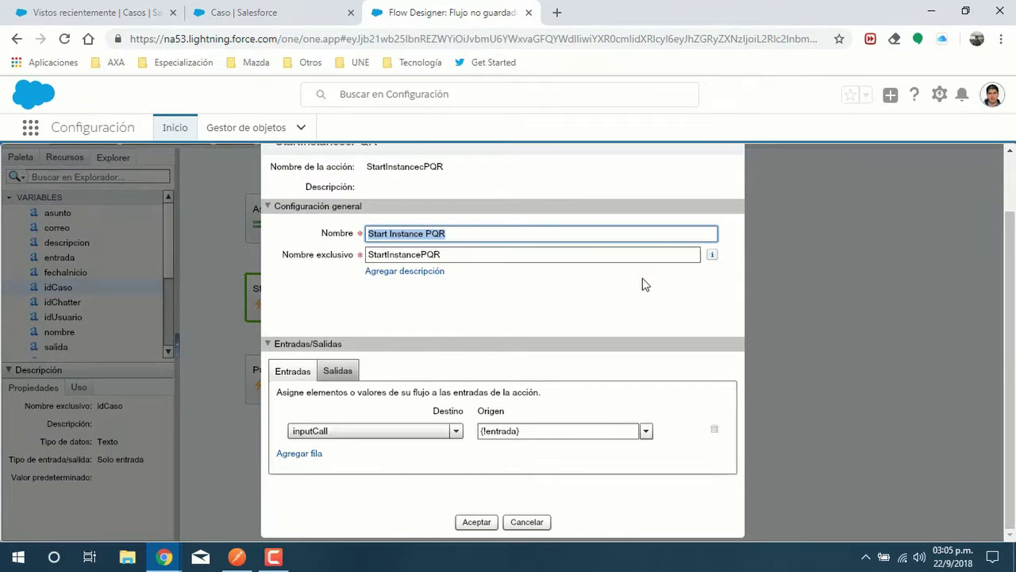
scroll(1010, 211, up, 1)
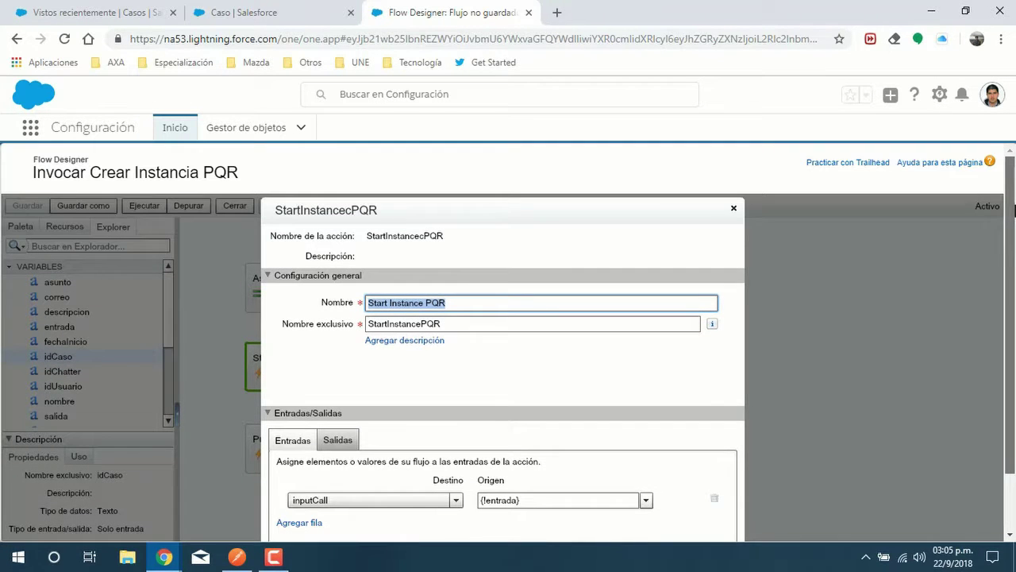
scroll(1010, 211, down, 1)
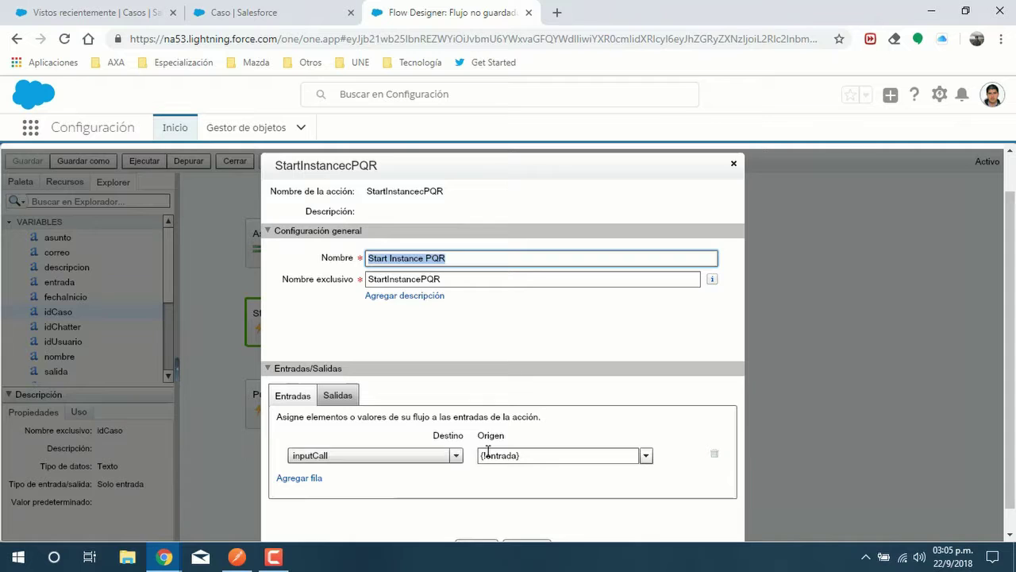
key(Escape)
- Reopen the Crear JSON assignment to check the entrada rows again, and close it
click(289, 248)
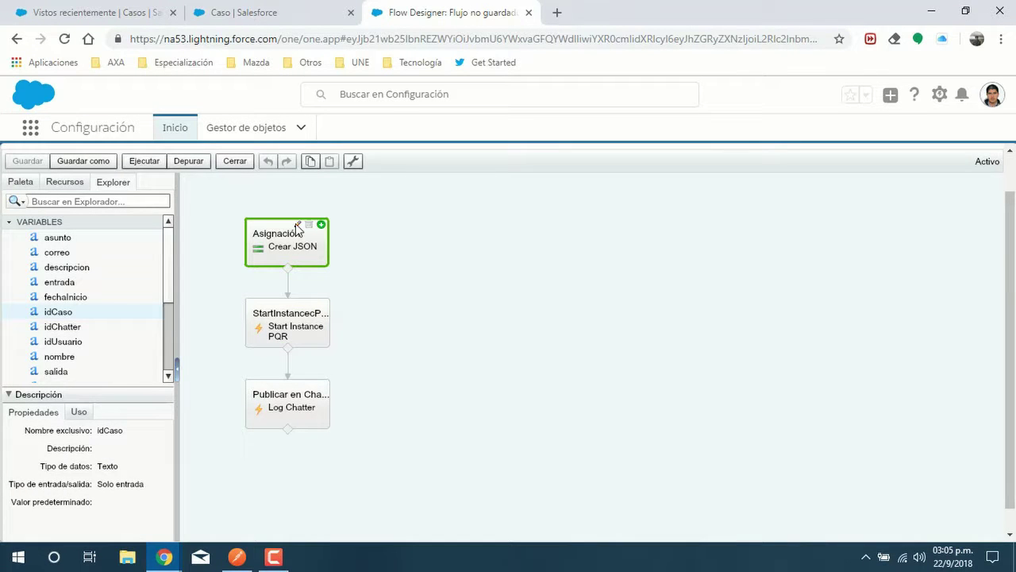
click(295, 223)
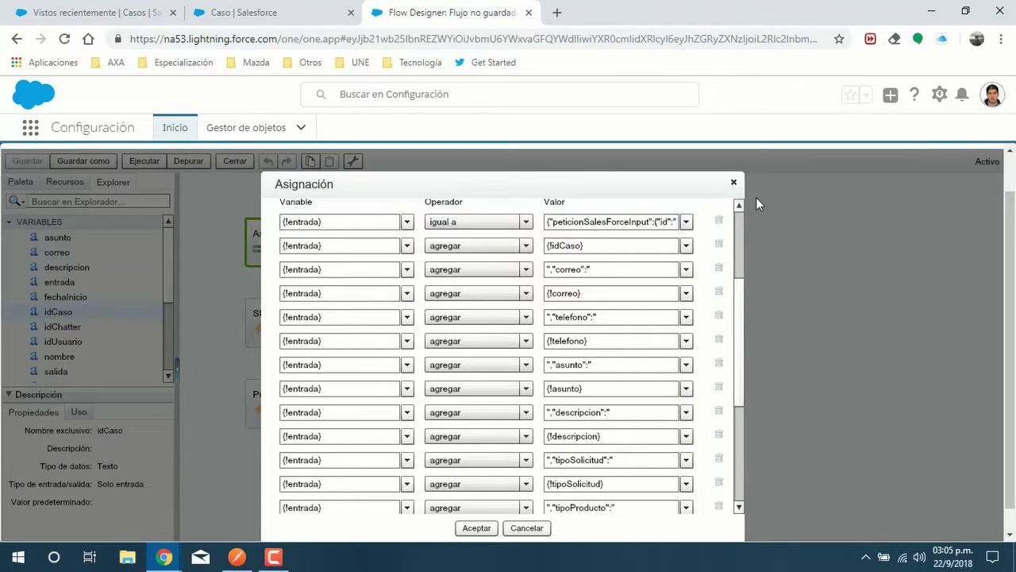
click(734, 182)
- Reopen the Start Instance PQR action, check its Salidas, and close it
click(298, 305)
click(335, 394)
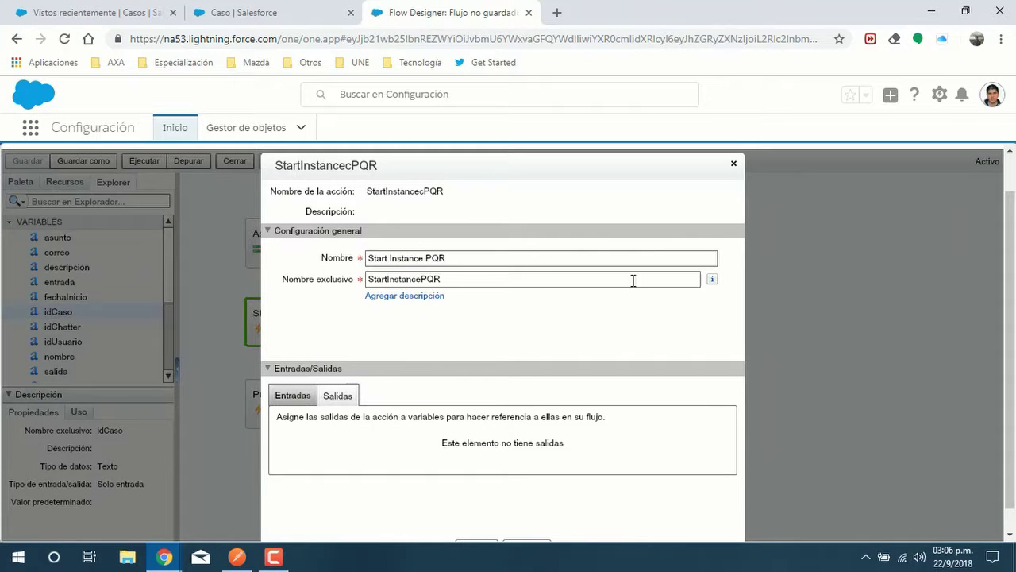
click(734, 164)
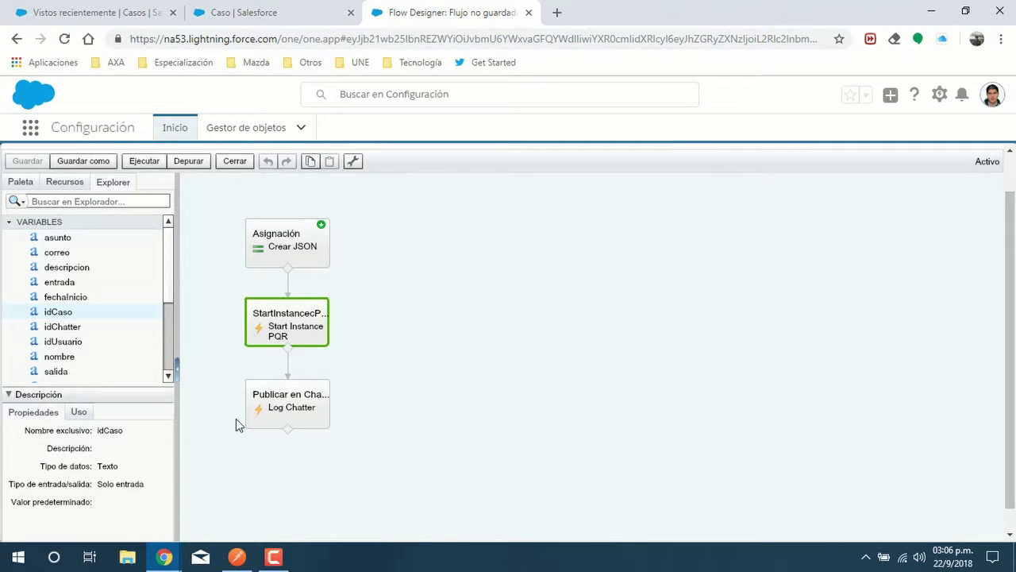
- Open the Log Chatter action, review its Entradas and Salidas mappings, and close it
click(268, 418)
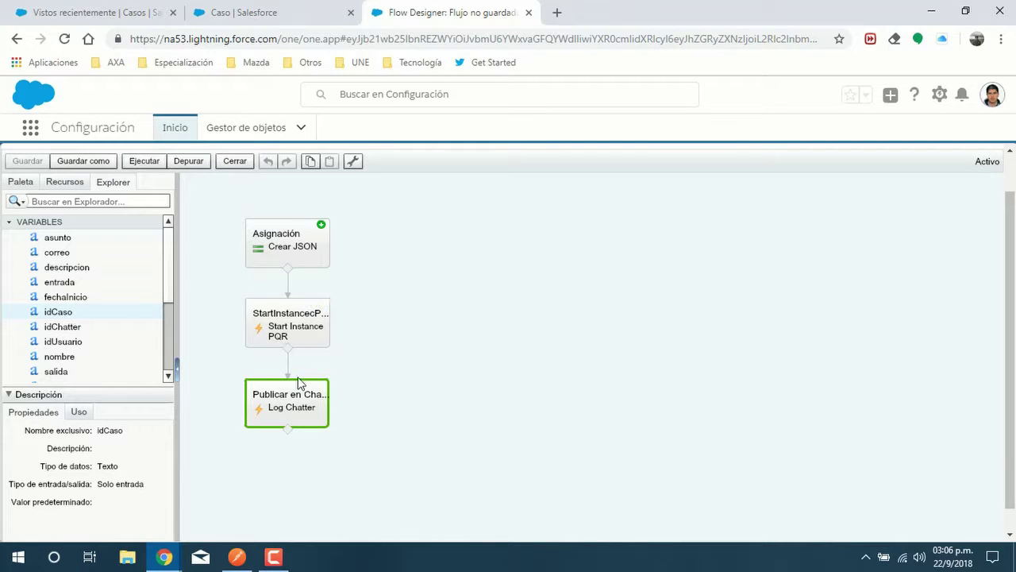
click(299, 386)
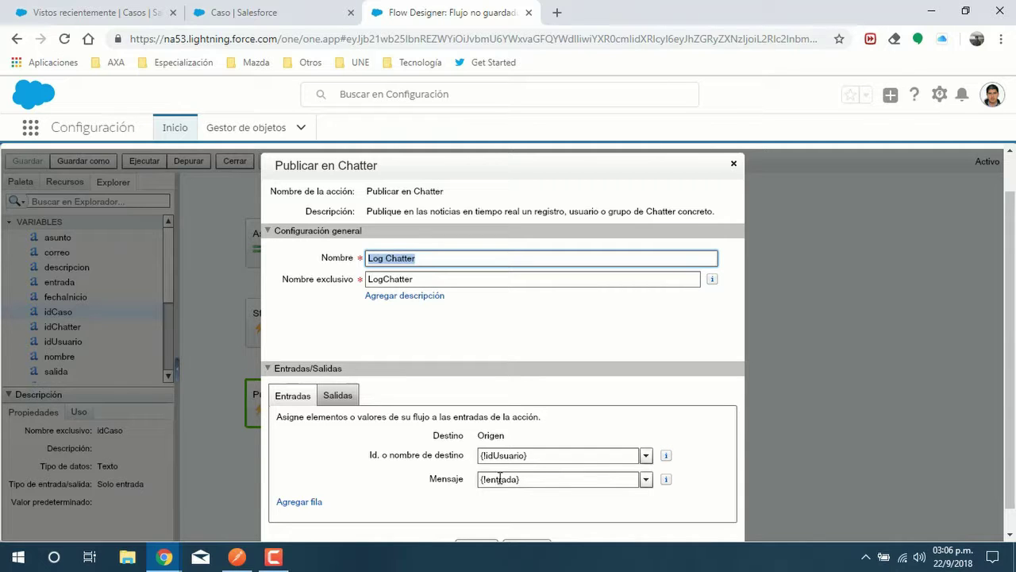
click(338, 395)
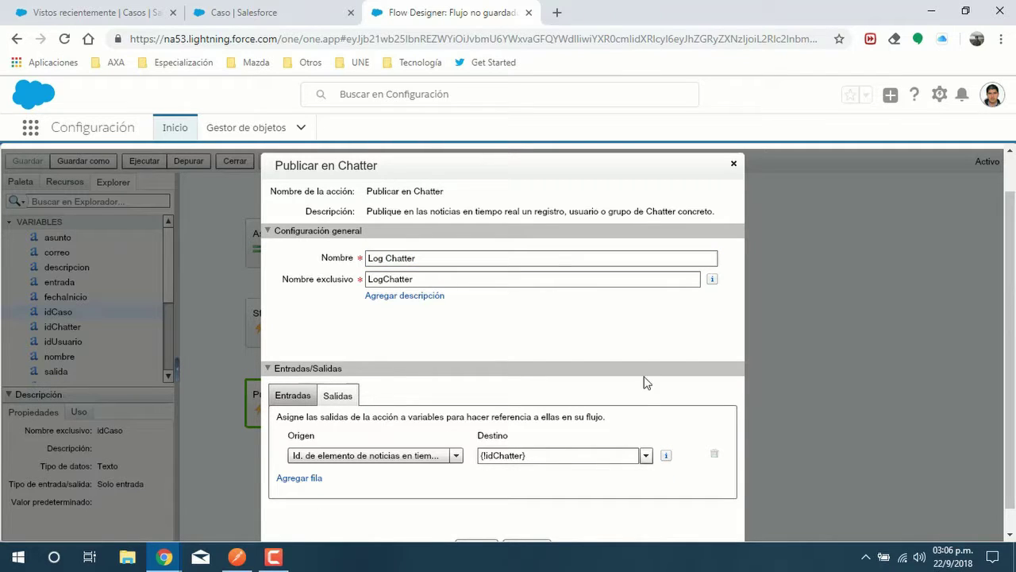
click(733, 163)
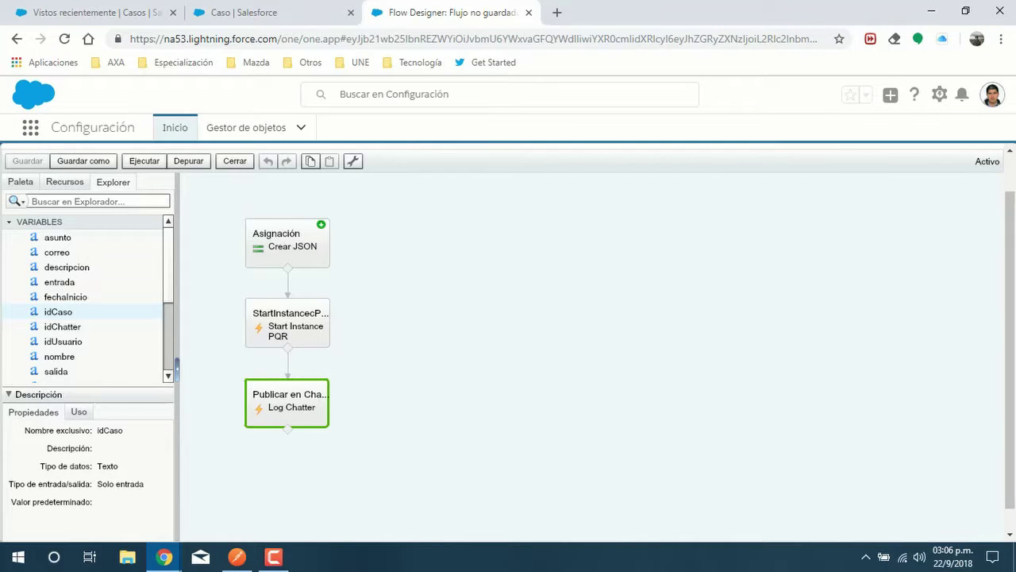
- Close Flow Designer and open the RadicadoPQR process in Process Builder
scroll(508, 341, up, 1)
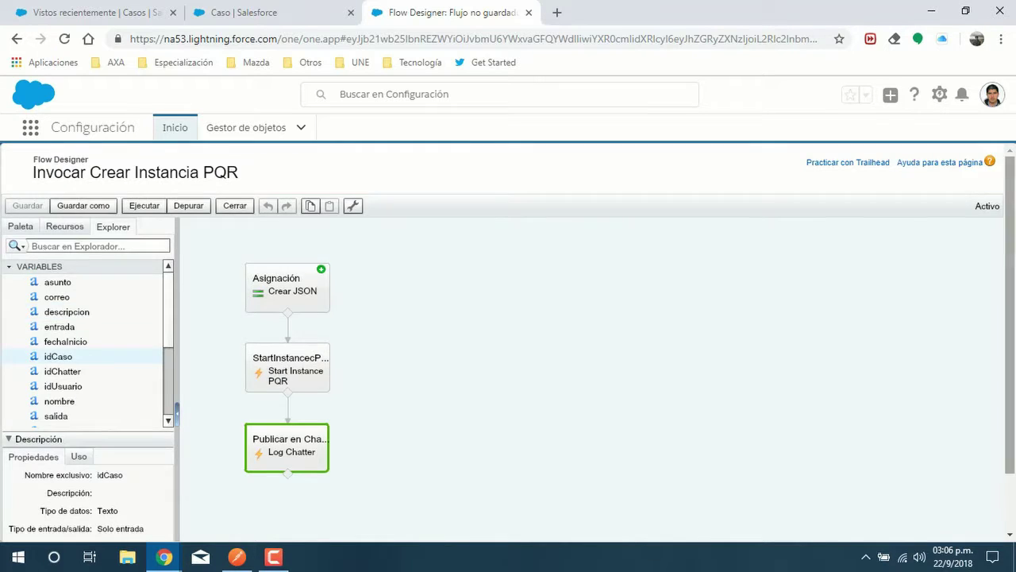
click(239, 206)
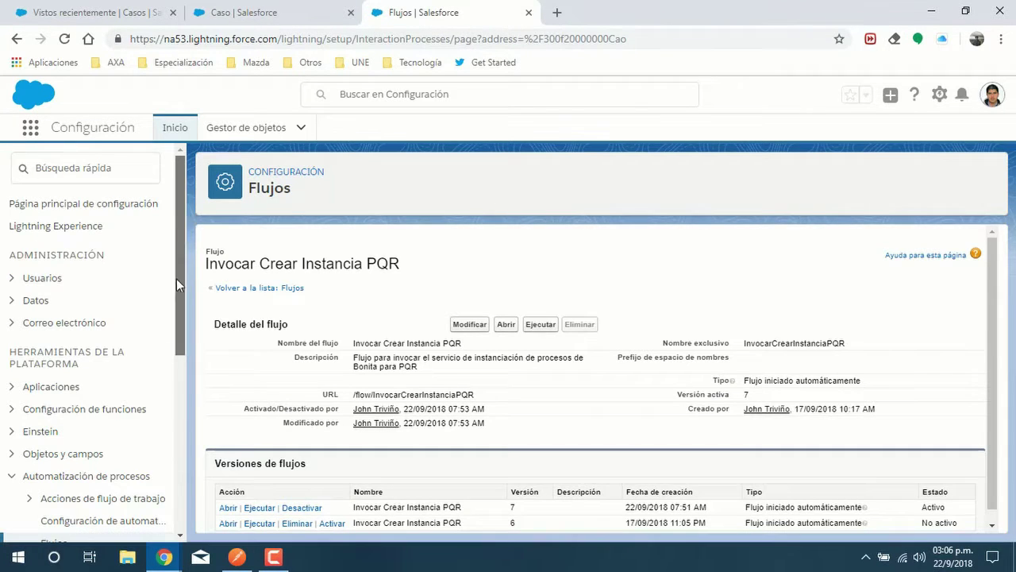
scroll(184, 218, down, 3)
click(86, 392)
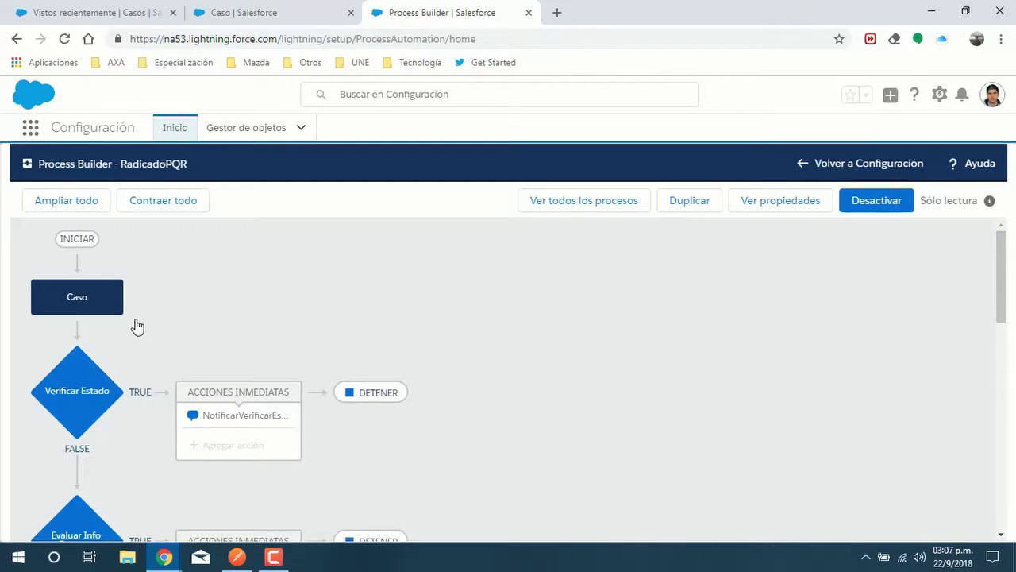
- View the Caso node's object and start criteria in the RadicadoPQR process, and expand its Avanzado recursion option
click(103, 303)
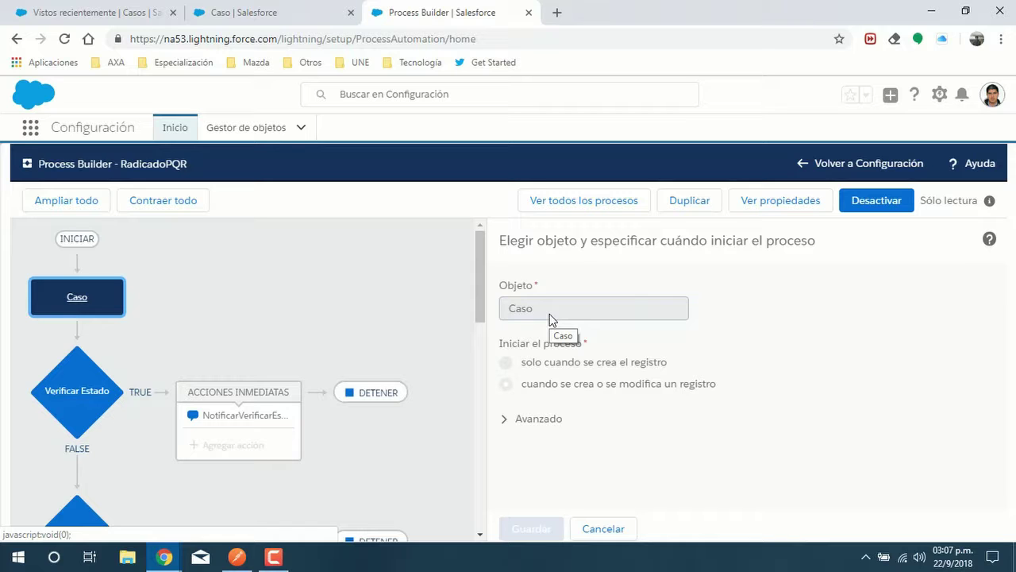
click(509, 420)
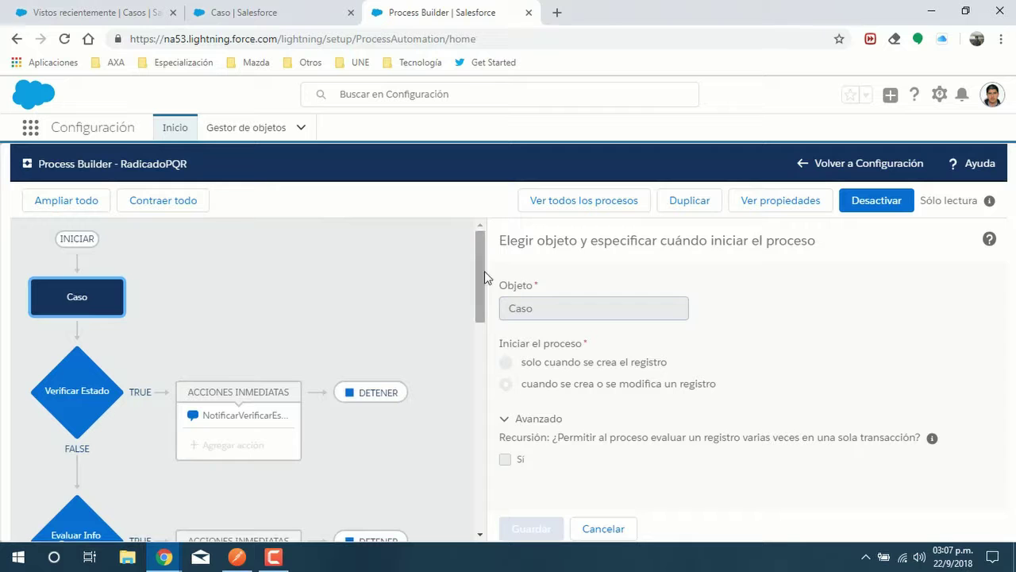
- Review the Verificar Estado criteria conditions and the Chatter message of its NotificarVerificarEstado action
click(68, 400)
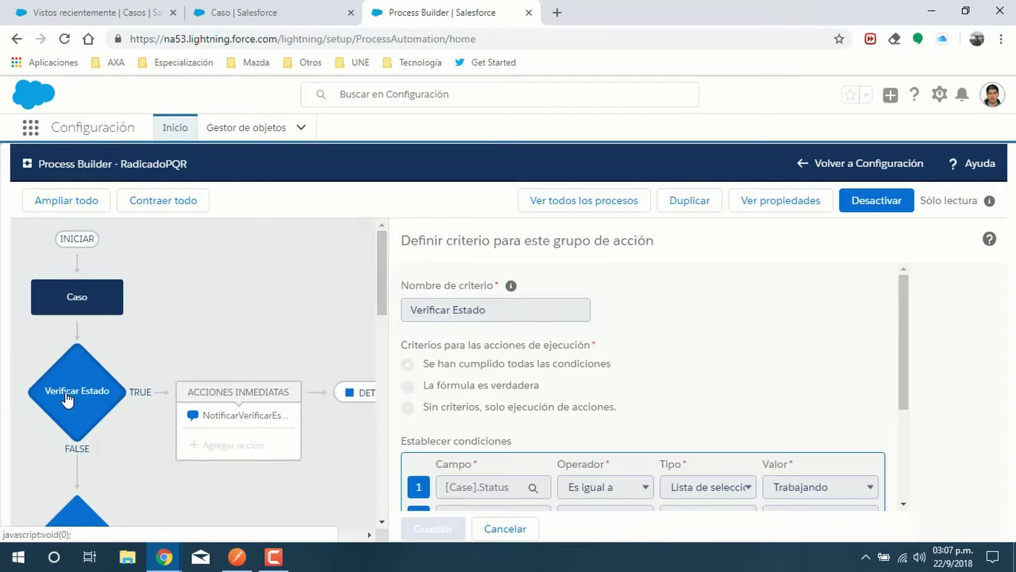
scroll(910, 352, down, 3)
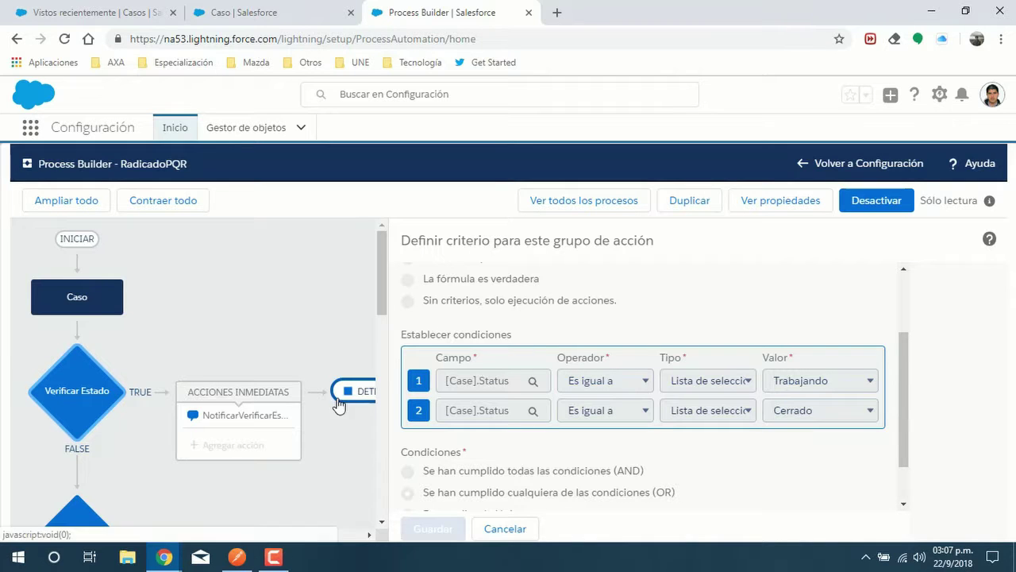
click(230, 415)
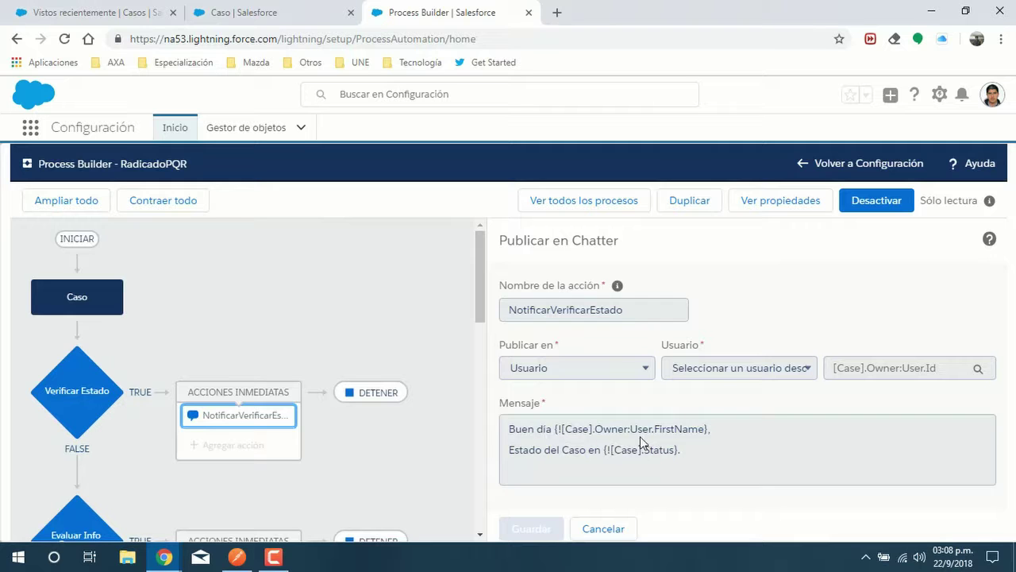
- Recheck the Verificar Estado conditions, and review the Evaluar Info Contacto criteria with its NotificarFaltaInfo Chatter message
drag(480, 278, 482, 314)
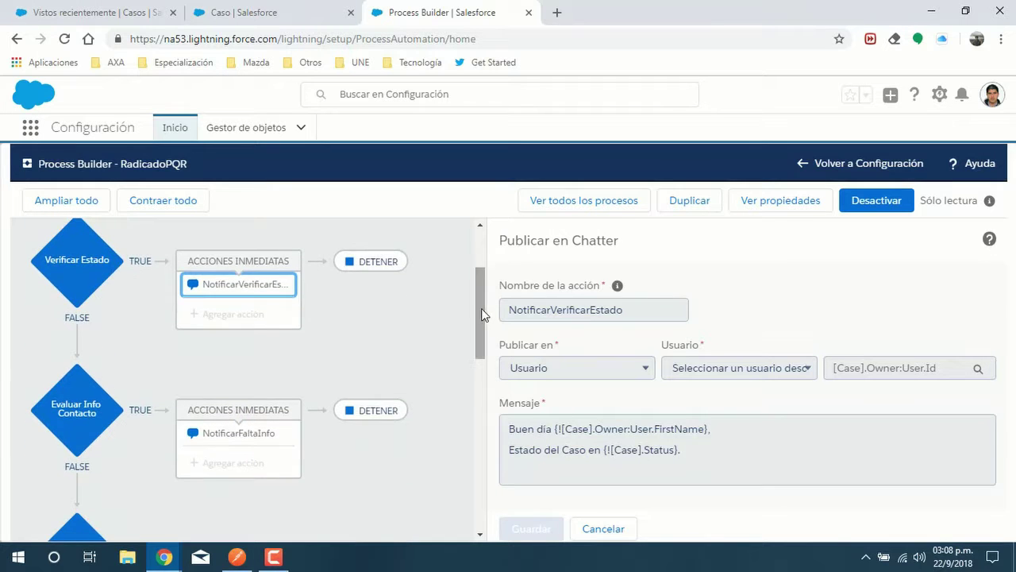
click(115, 305)
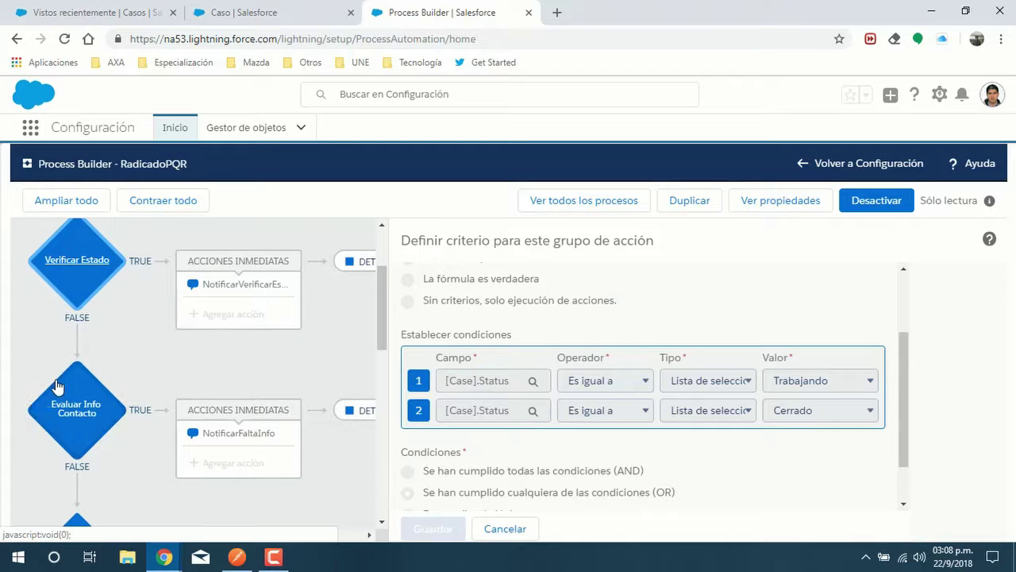
click(77, 408)
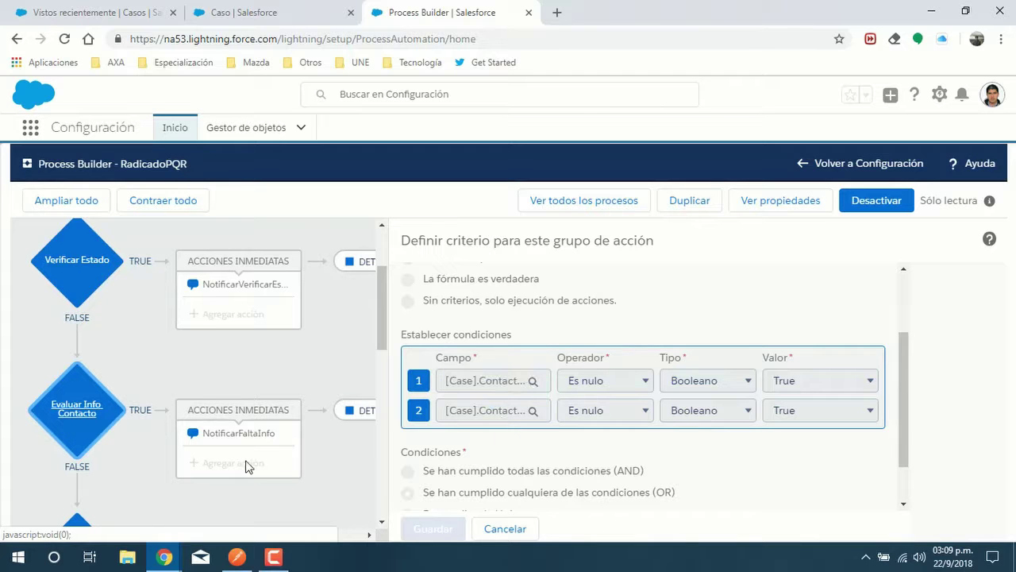
click(238, 437)
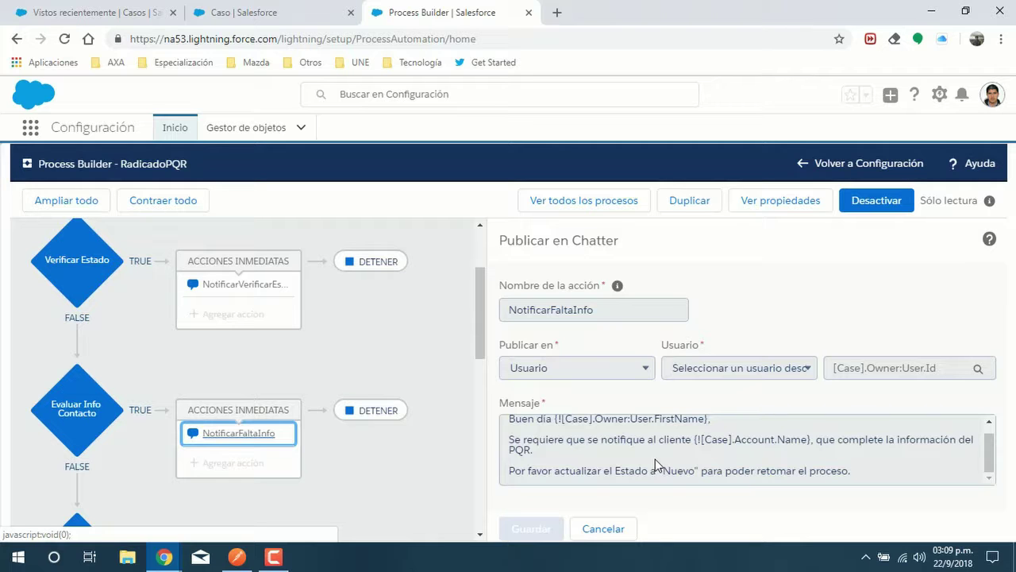
- Review the Verificar Complejidad criteria, open its NotificarRtaAutoPQR email alert action, and expand the remaining immediate actions
scroll(53, 315, down, 3)
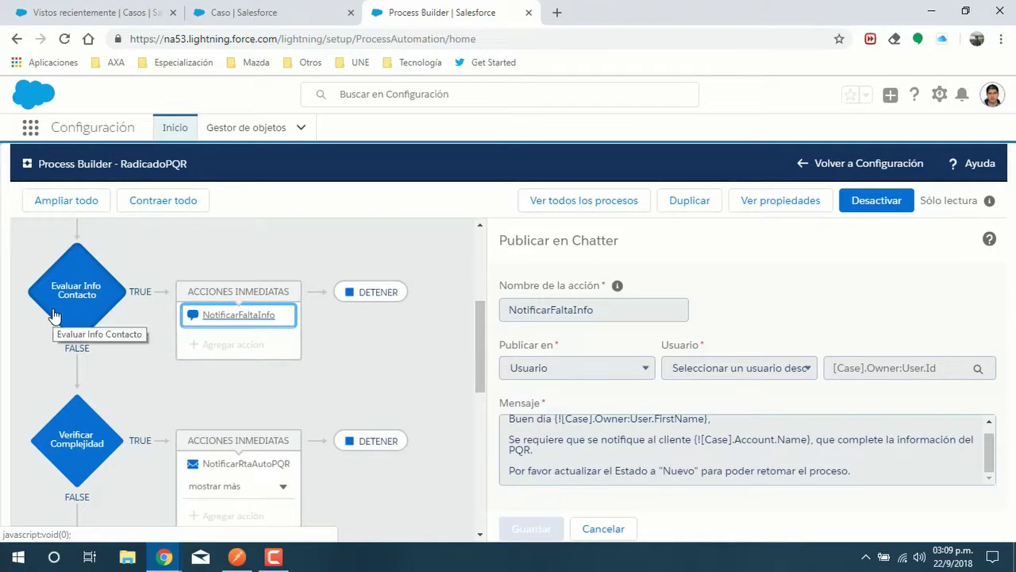
click(69, 482)
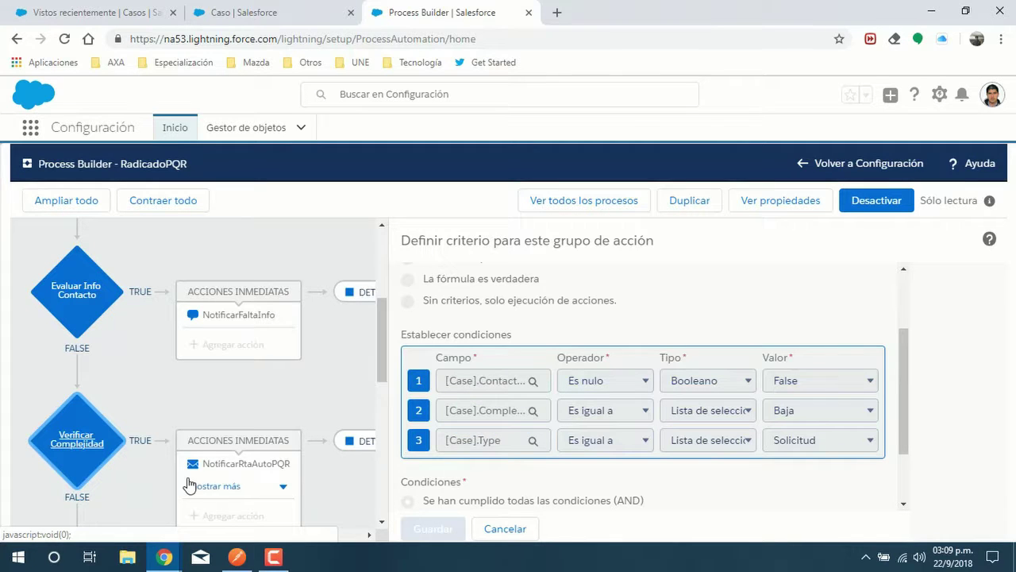
click(232, 470)
click(224, 485)
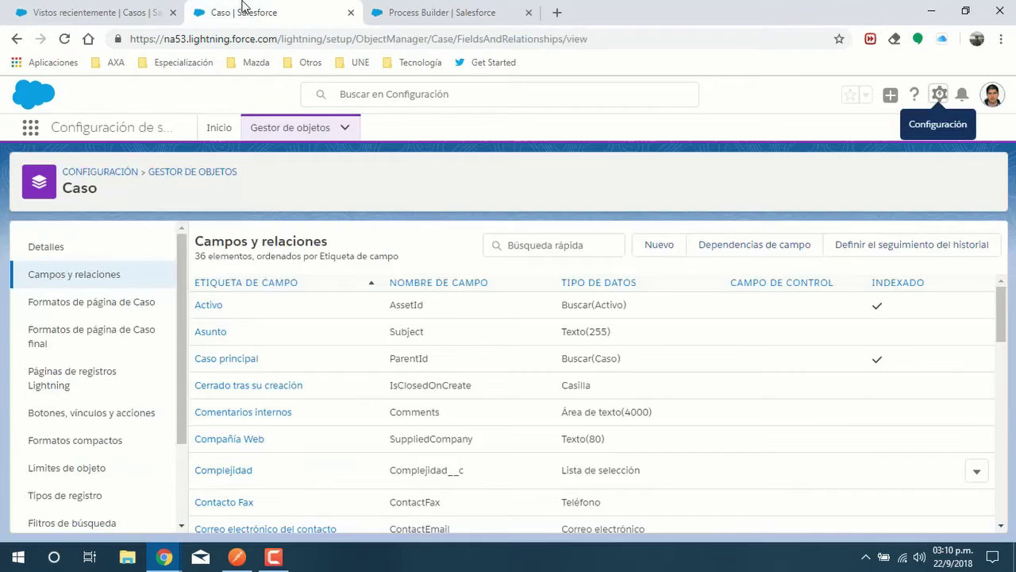
- Open the Setup home page in a new tab from the Caso object page
click(247, 11)
click(944, 99)
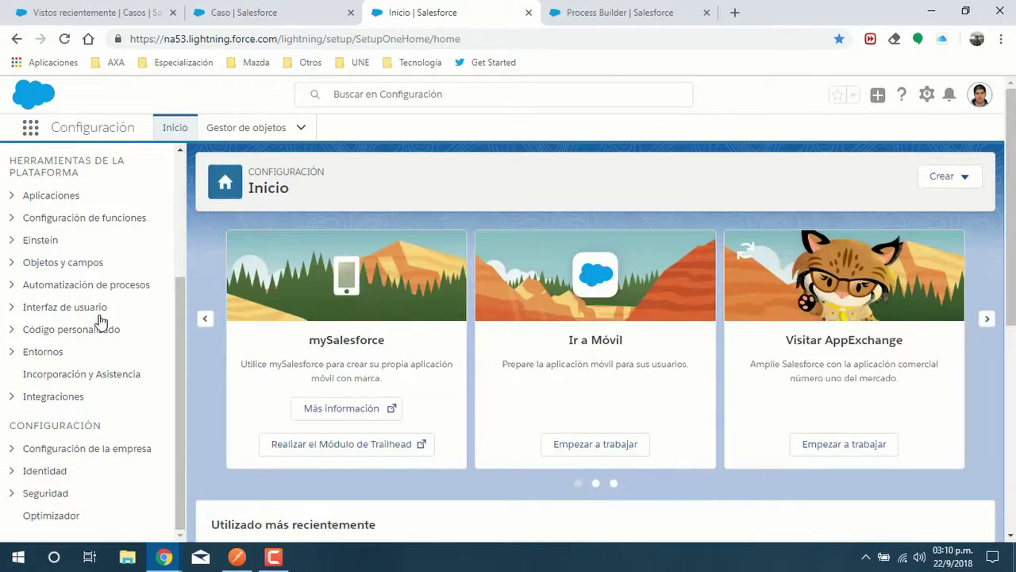
scroll(182, 199, up, 5)
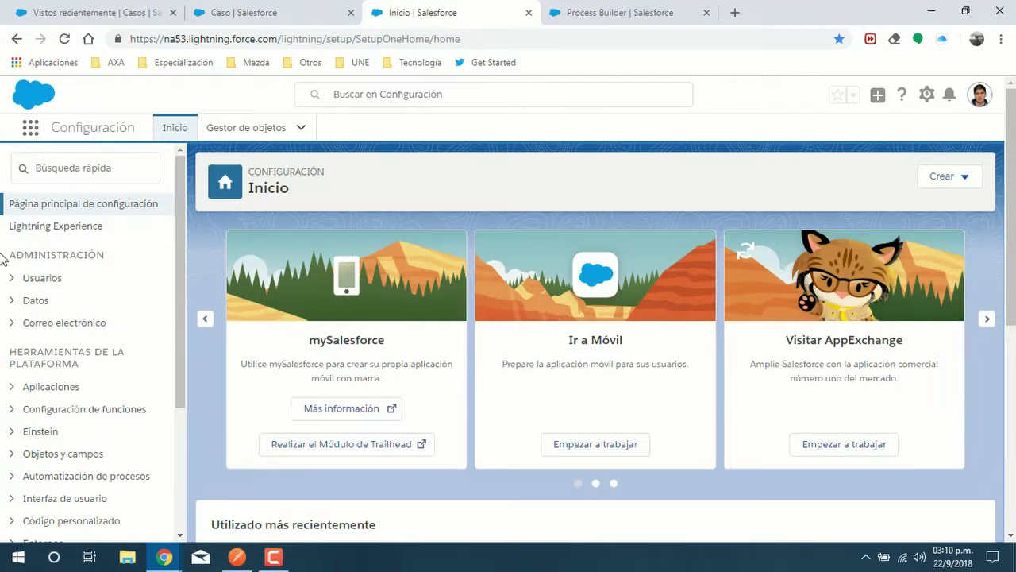
- Open the Classic email templates and view the subject and body text of Notificar Rta Automatica PQR
click(11, 322)
scroll(174, 498, down, 5)
click(103, 353)
scroll(995, 305, down, 2)
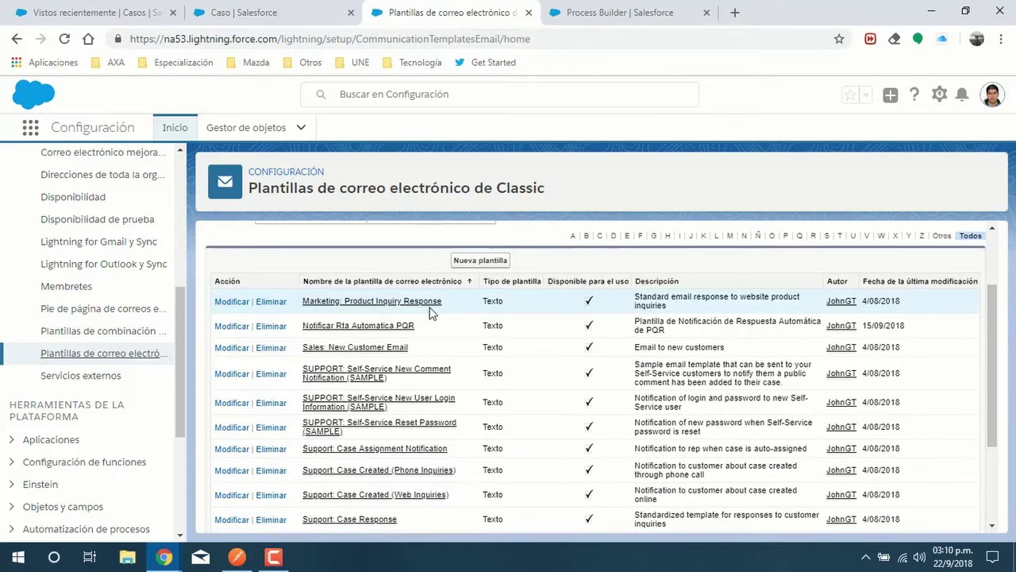
click(383, 328)
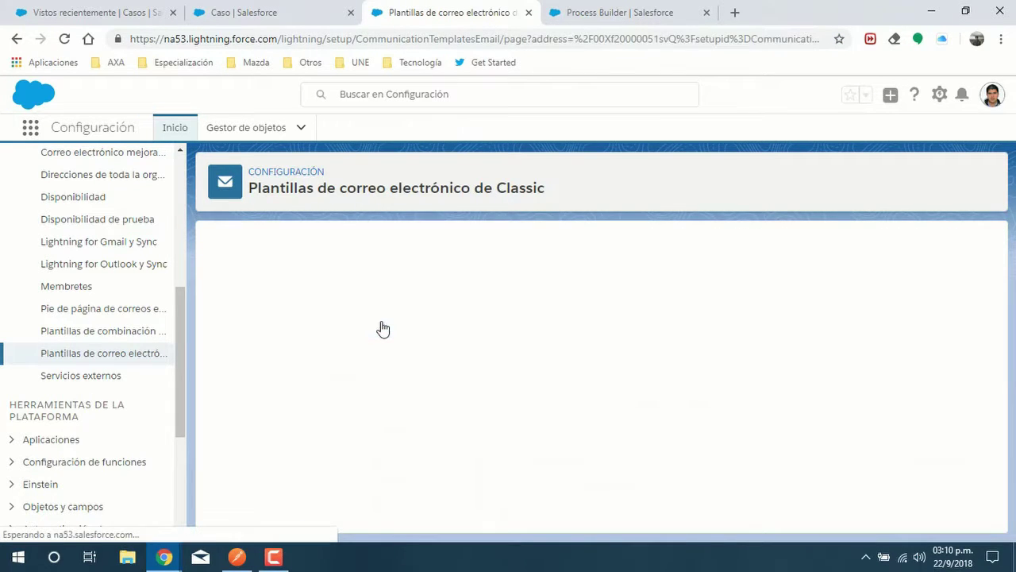
drag(994, 350, 993, 433)
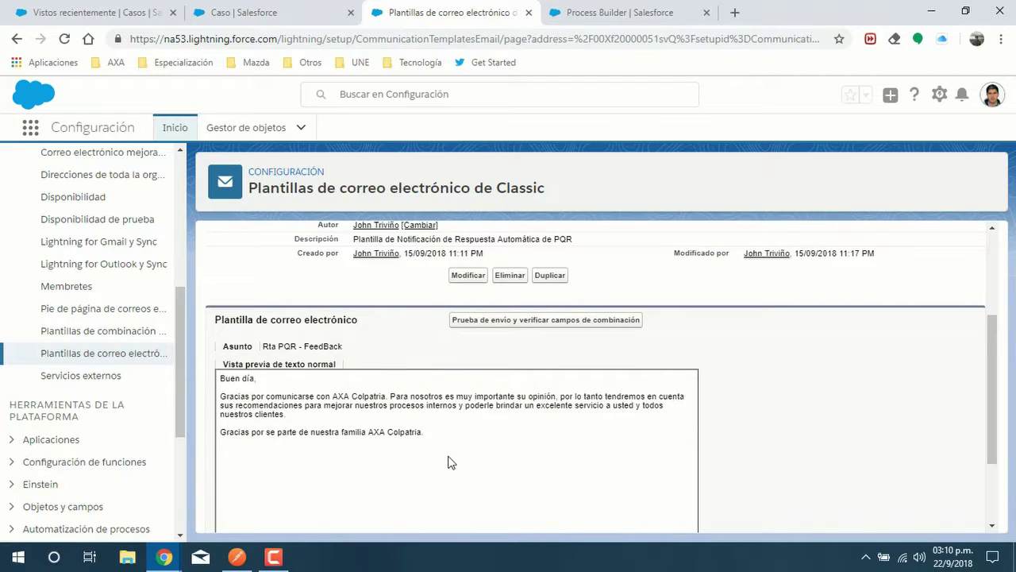
- Open the email alerts under the workflow actions in Setup and continue past the workflow introduction page
drag(179, 370, 179, 462)
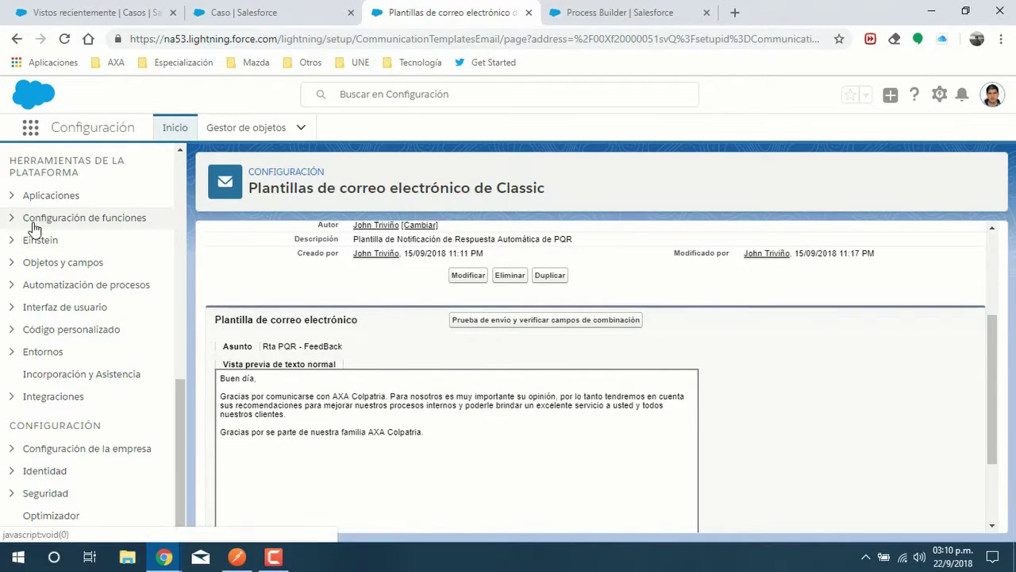
click(17, 283)
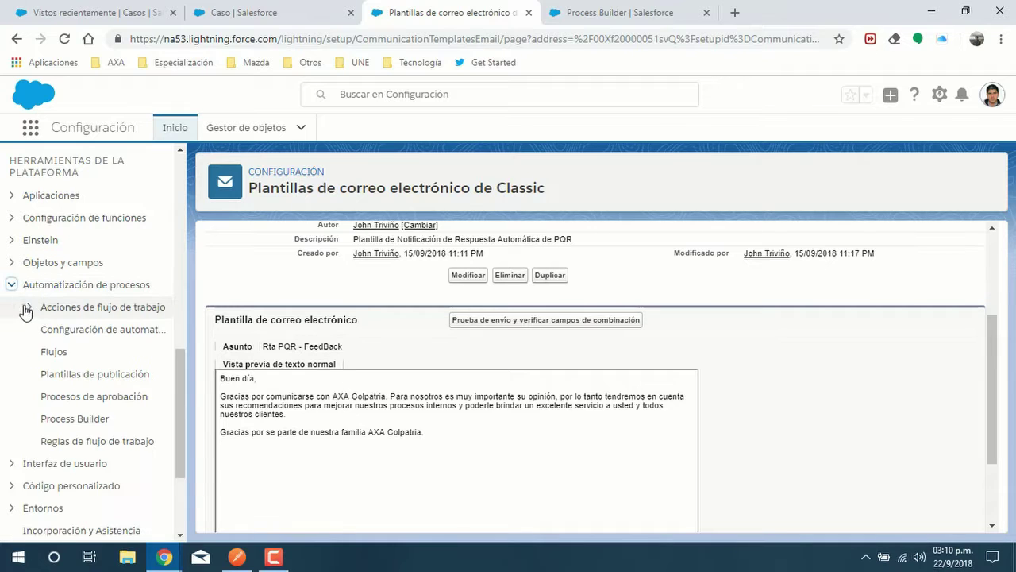
click(28, 308)
click(79, 373)
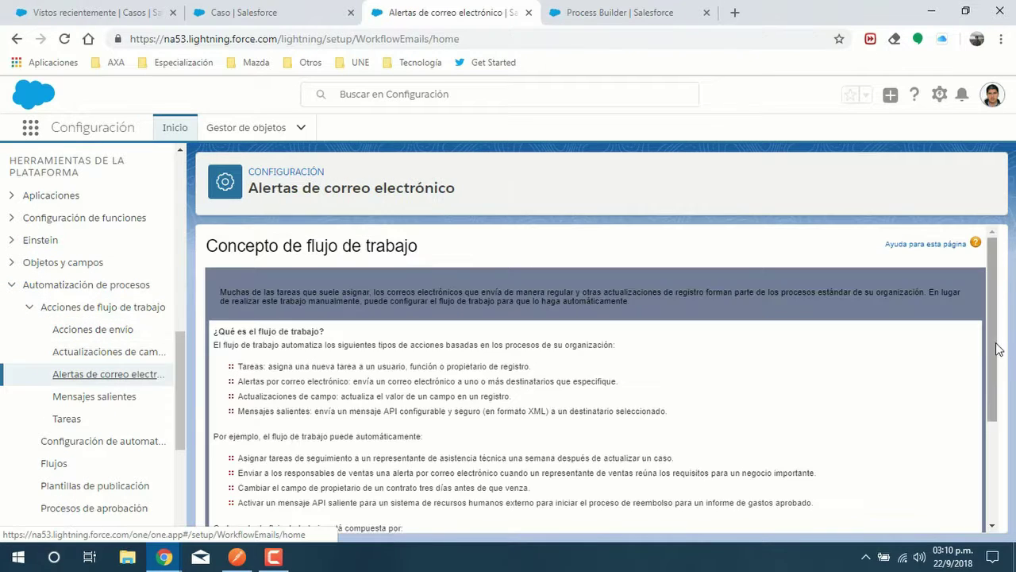
drag(997, 351, 1001, 492)
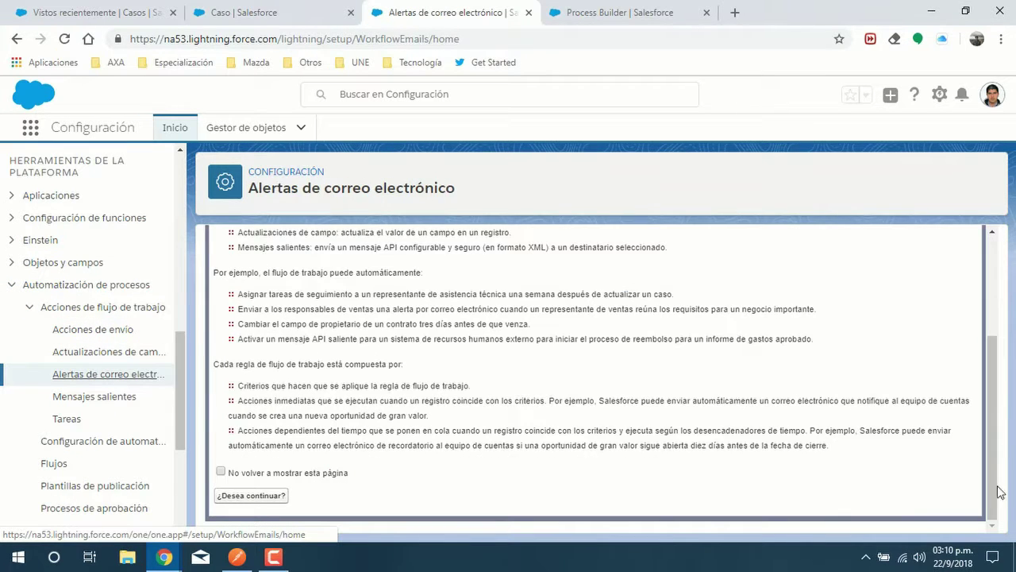
click(265, 495)
- Open the NotificarRtaAutoPQR email alert for editing and review its description, email template and selected recipients
click(230, 363)
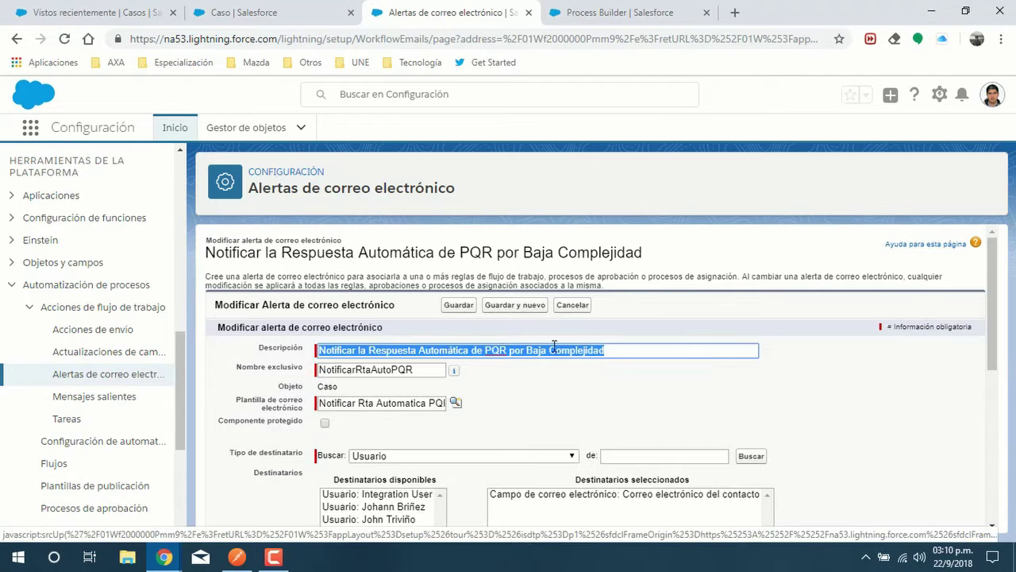
mouse_move(993, 368)
mouse_down()
mouse_move(992, 399)
mouse_move(991, 386)
mouse_up()
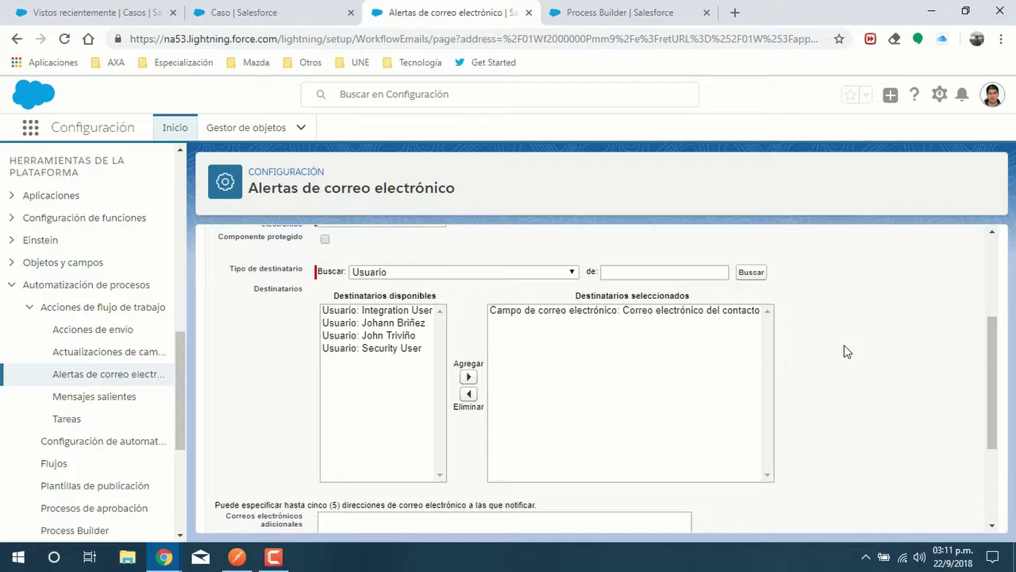
mouse_move(992, 353)
mouse_down()
mouse_move(1002, 445)
mouse_move(999, 358)
mouse_up()
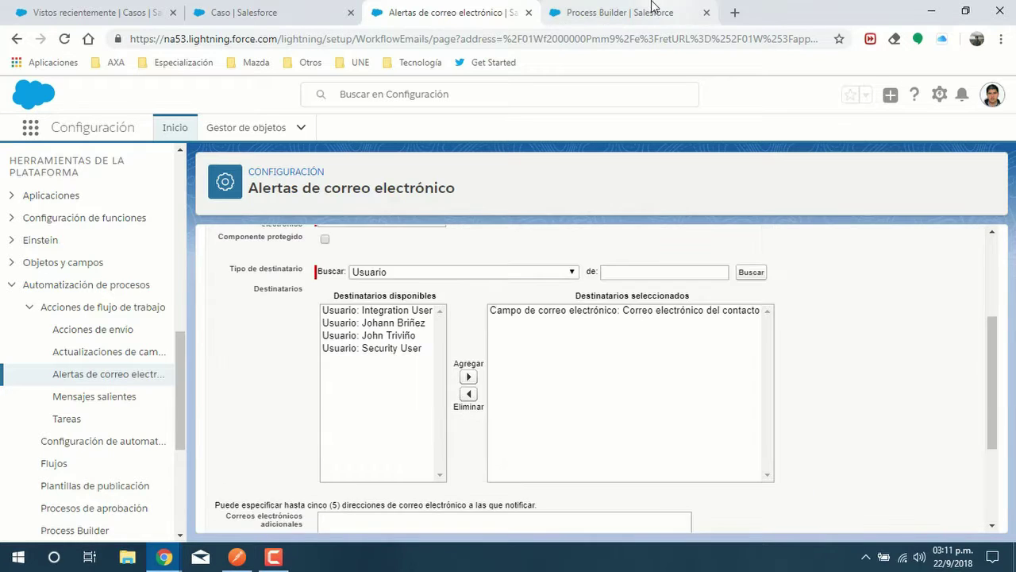
- Return to the RadicadoPQR process and review the field update in Verificar Complejidad's ActualizarEstado action
click(649, 5)
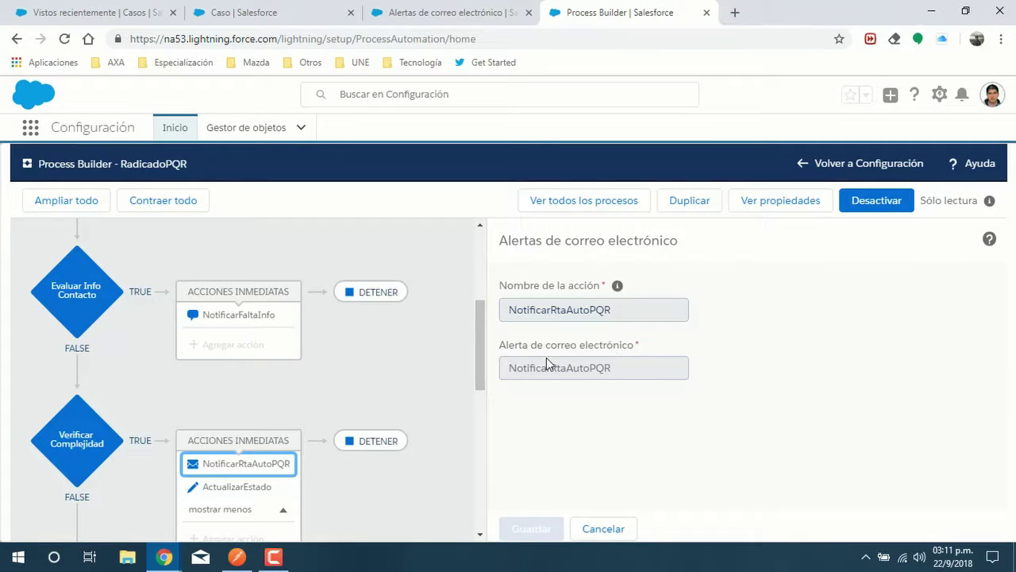
click(252, 491)
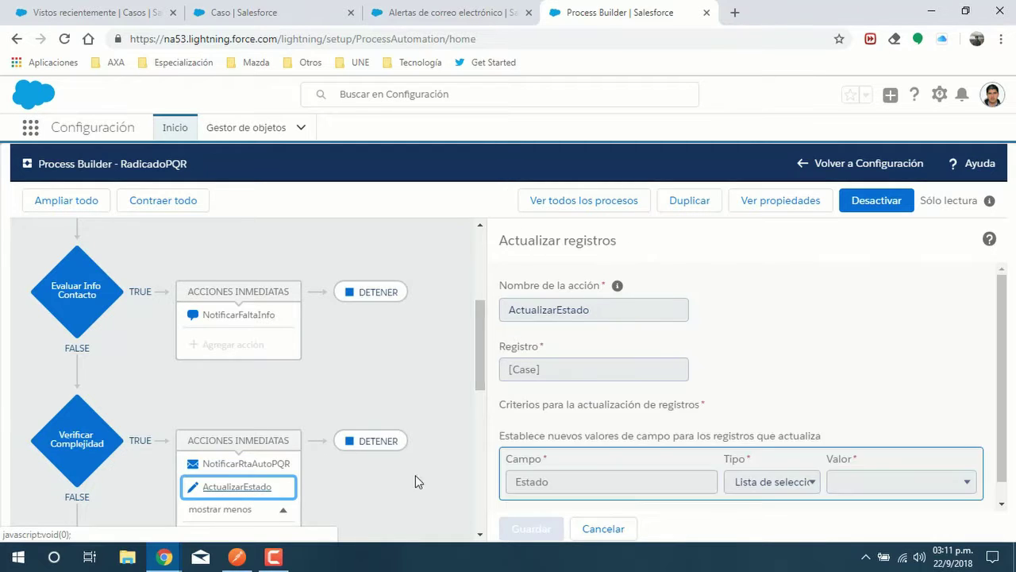
drag(998, 319, 1003, 385)
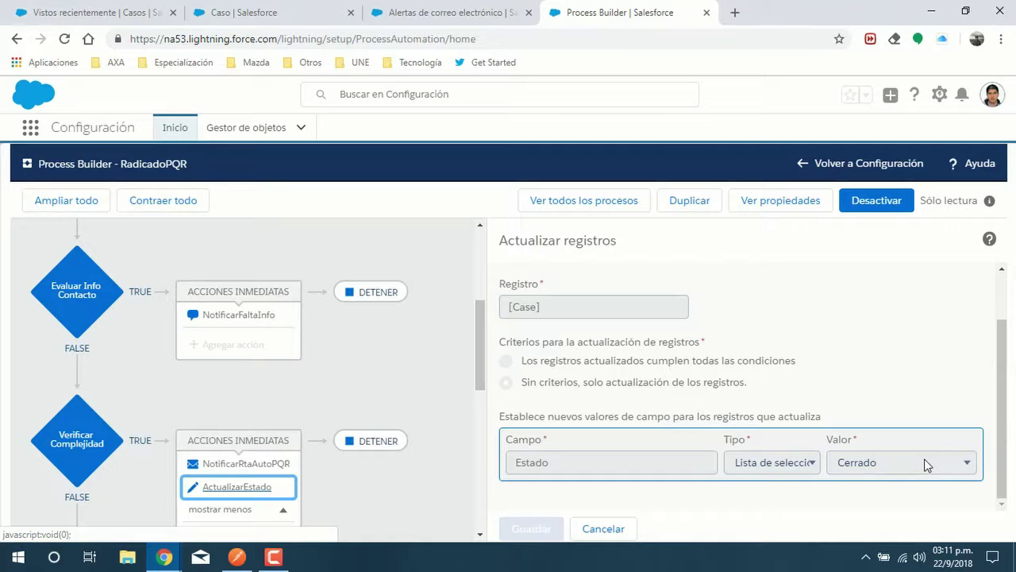
- Reopen the Verificar Complejidad criteria and check the full field names in its conditions
drag(478, 345, 475, 412)
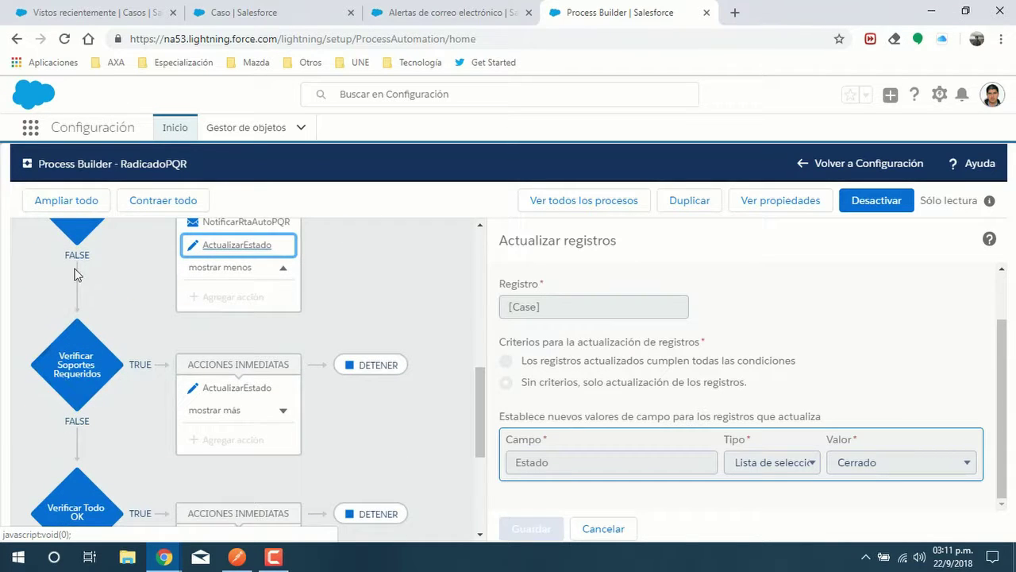
click(68, 228)
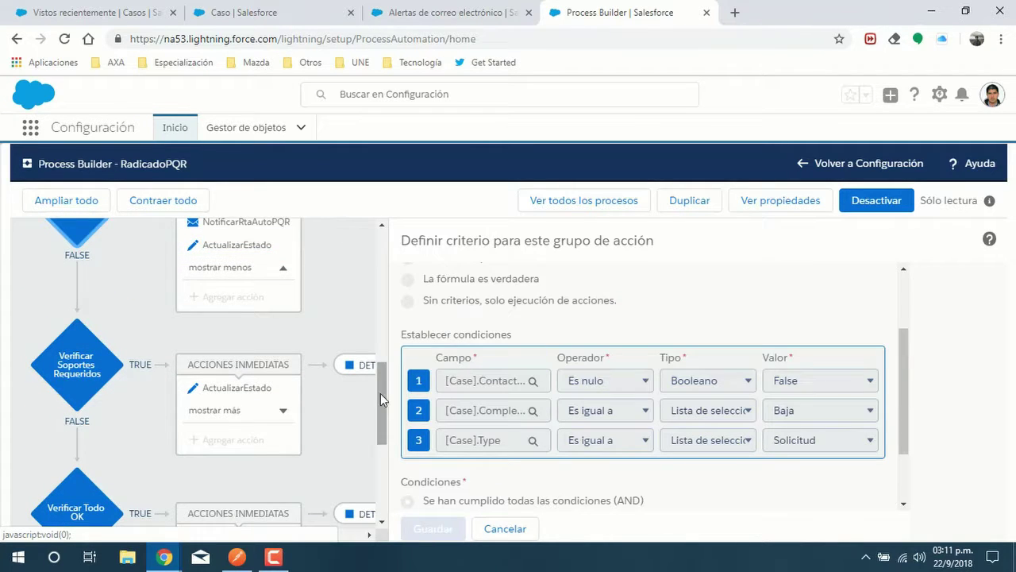
drag(381, 393, 376, 357)
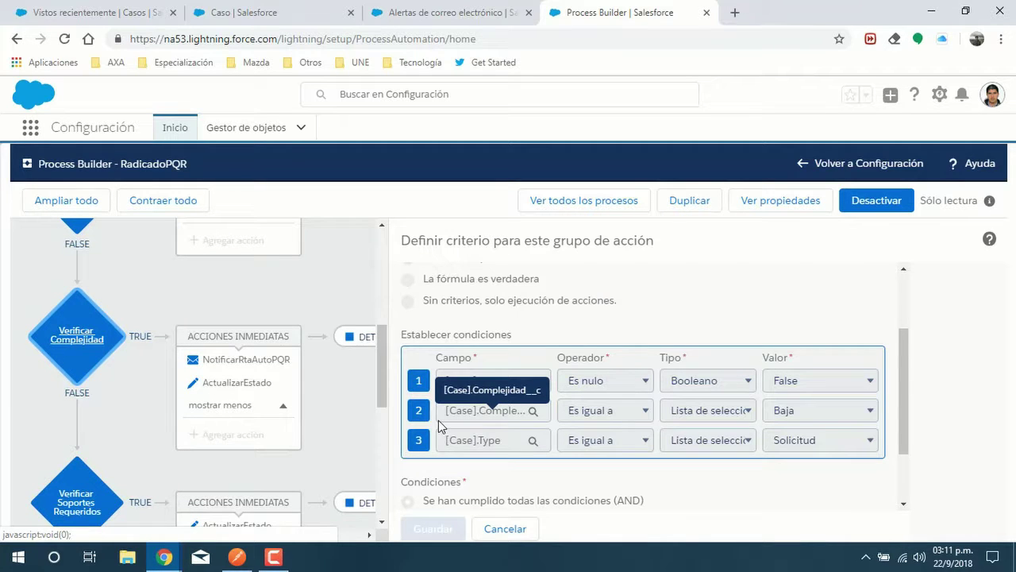
- Review the Verificar Soportes Requeridos condition and the Comentarios internos and Estado updates in its ActualizarEstado action
click(70, 513)
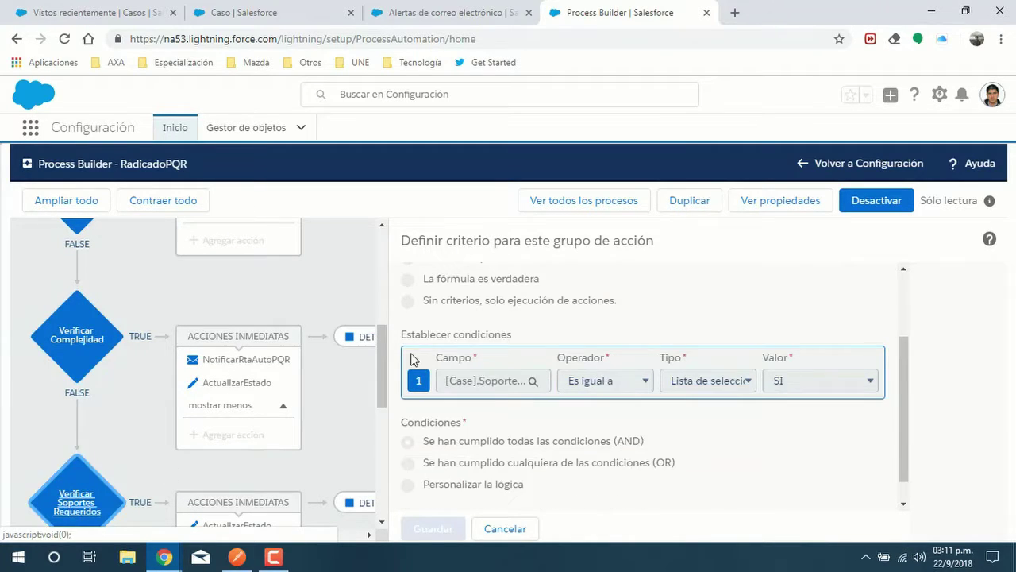
drag(382, 355, 379, 403)
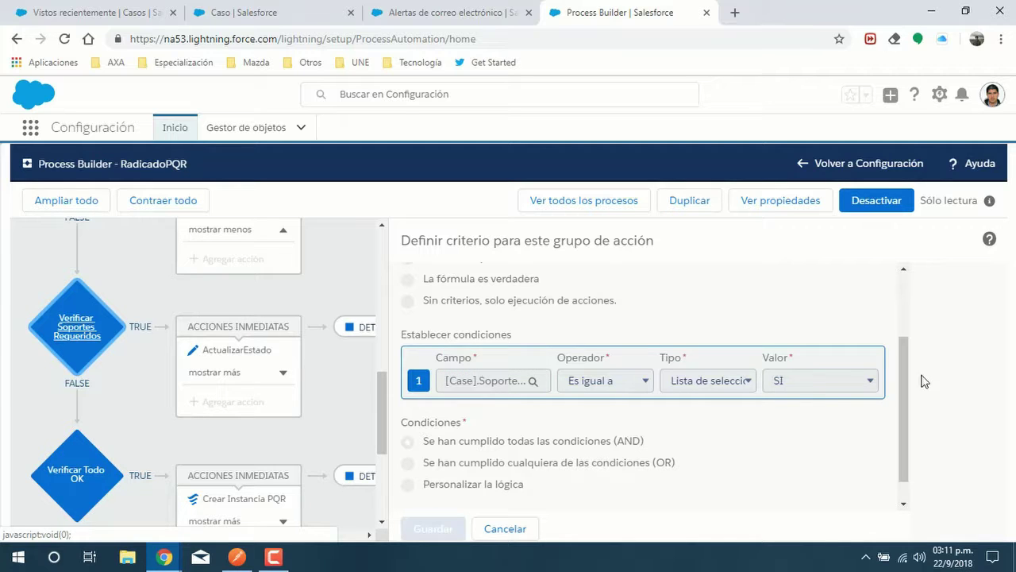
drag(908, 381, 909, 413)
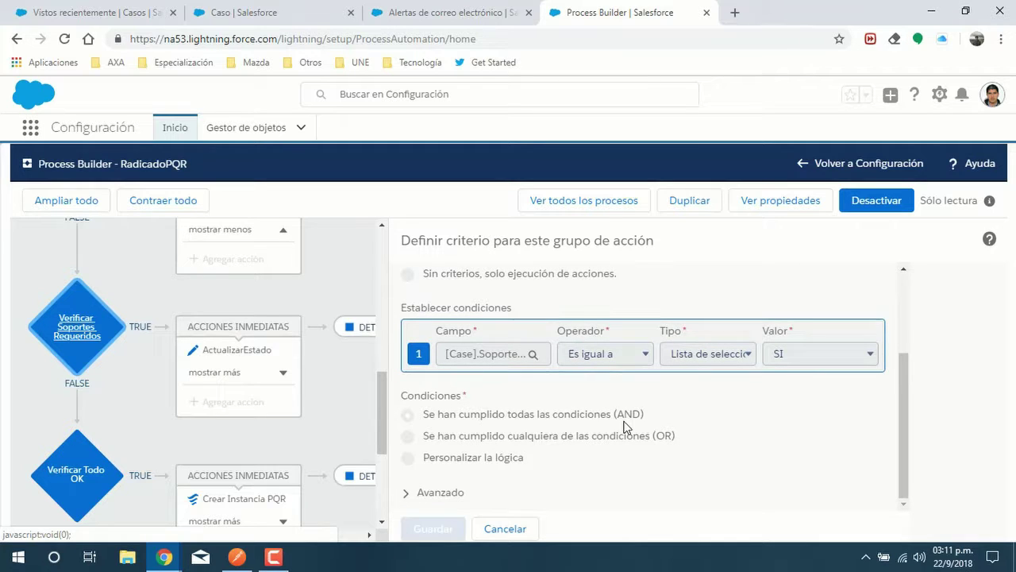
click(236, 350)
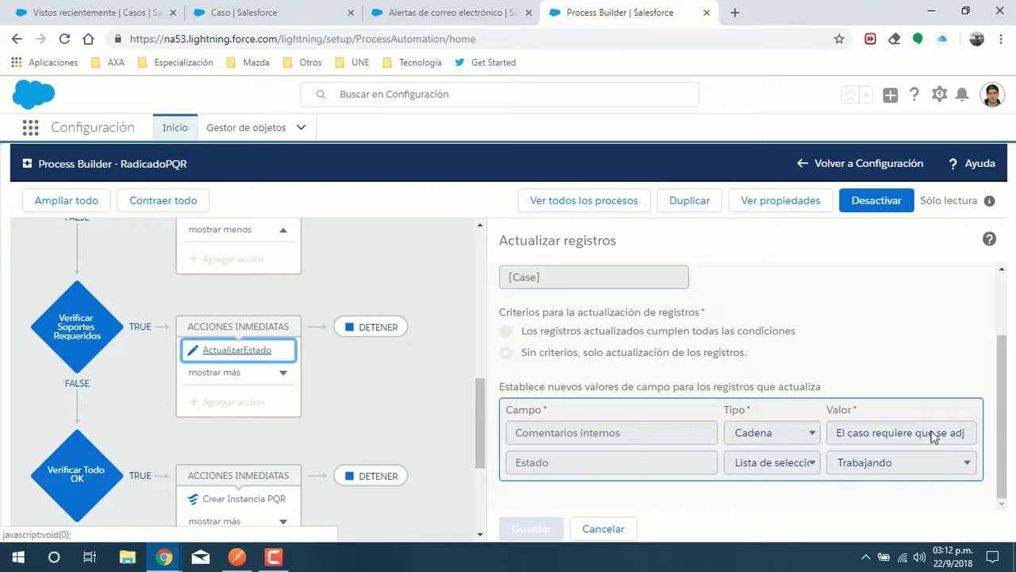
click(75, 357)
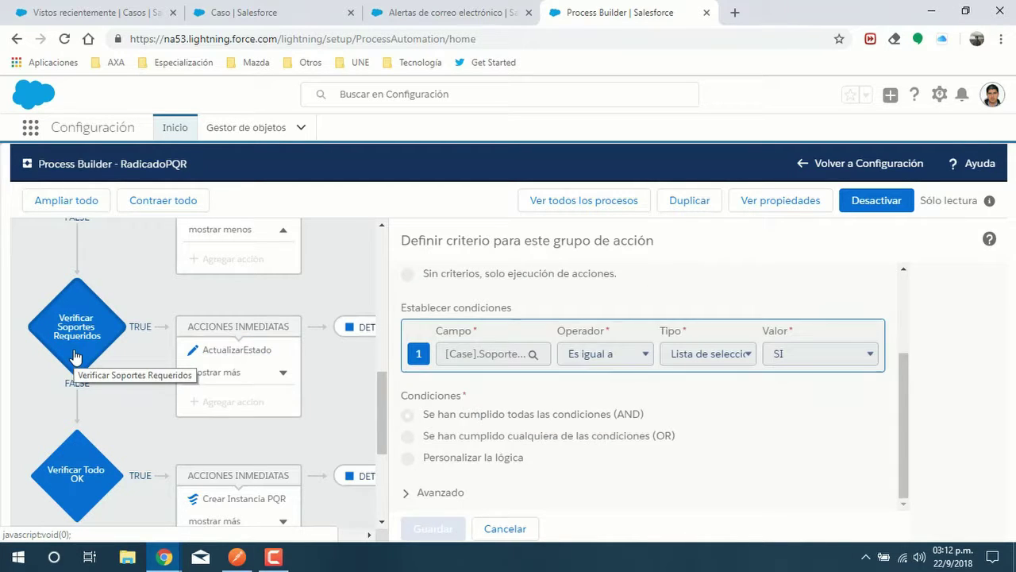
- Open the Verificar Todo OK criteria and review how its actions are set to run
click(80, 500)
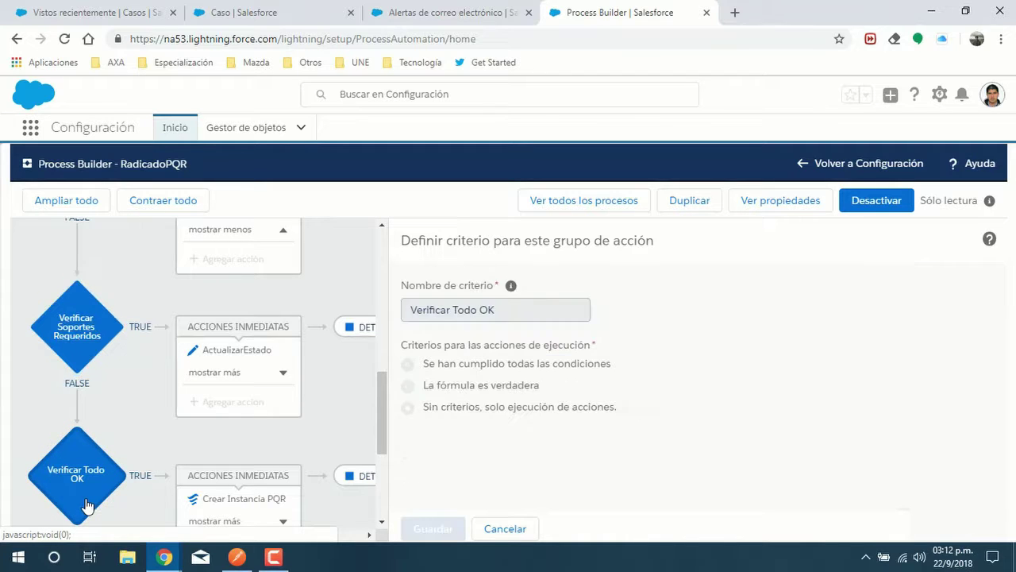
drag(386, 418, 385, 462)
click(72, 295)
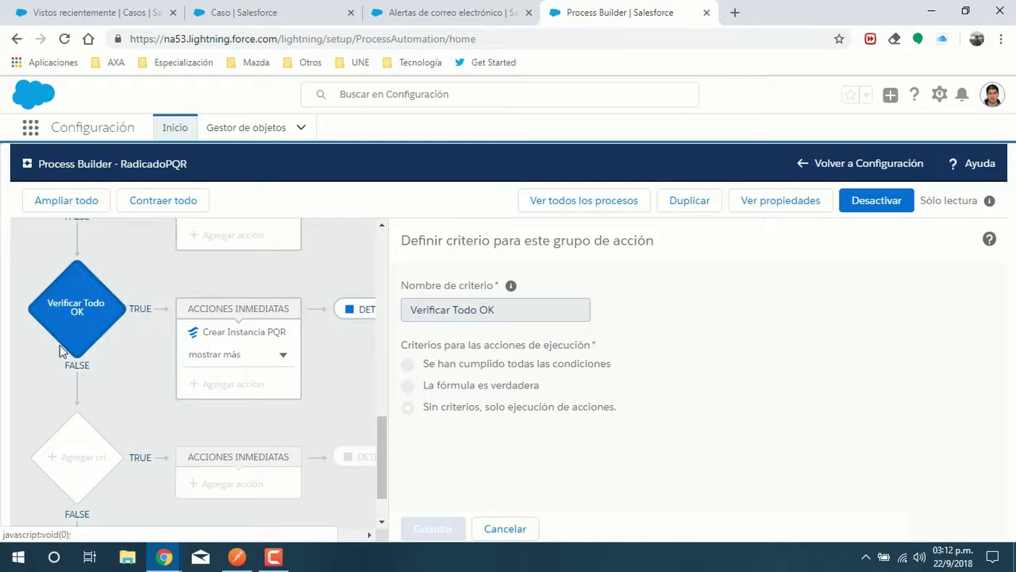
- Open Verificar Todo OK's Crear Instancia PQR action, expand the action list and check which flow the action starts
click(216, 347)
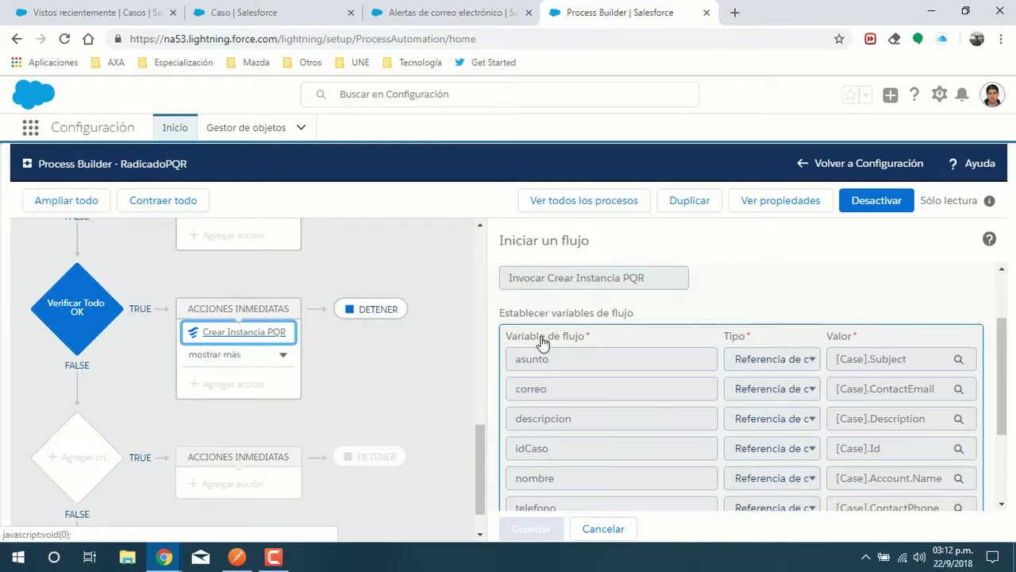
click(231, 361)
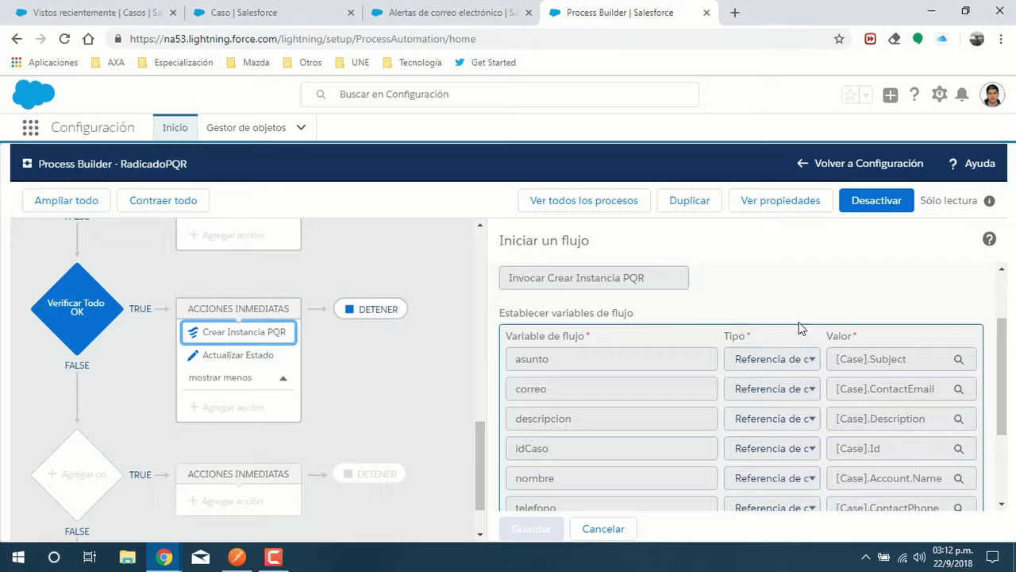
scroll(969, 318, up, 2)
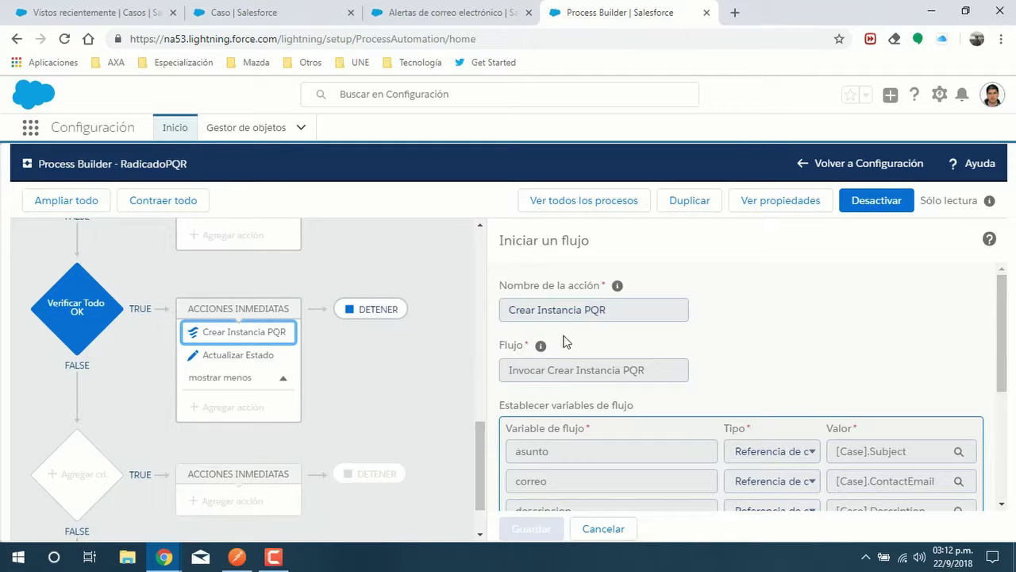
drag(658, 381, 458, 365)
click(562, 360)
- Review how Crear Instancia PQR maps flow variables to case fields, and inspect the Actualizar Estado action
scroll(1002, 318, down, 3)
scroll(1011, 366, up, 1)
scroll(1011, 370, down, 1)
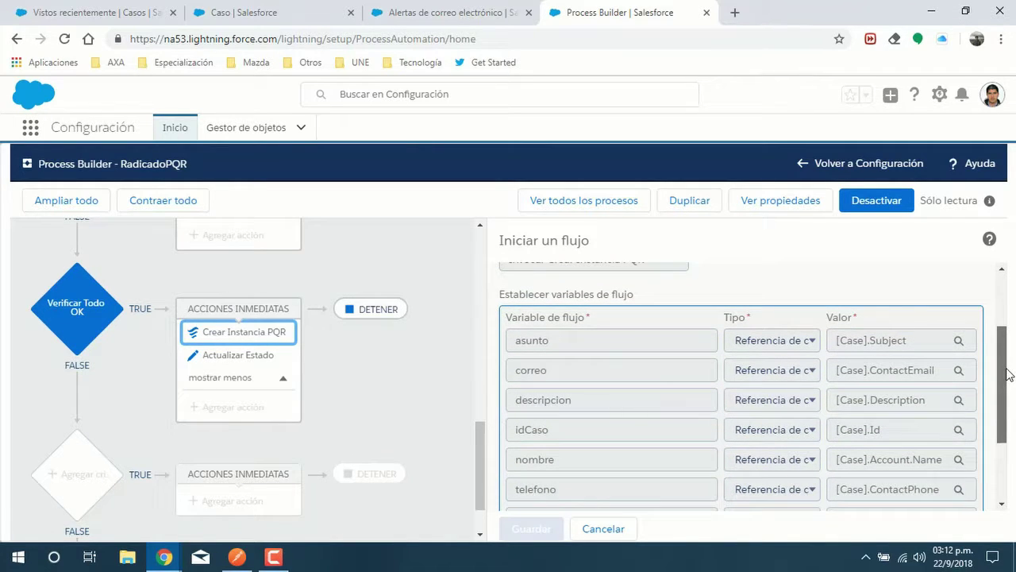
scroll(1007, 374, down, 1)
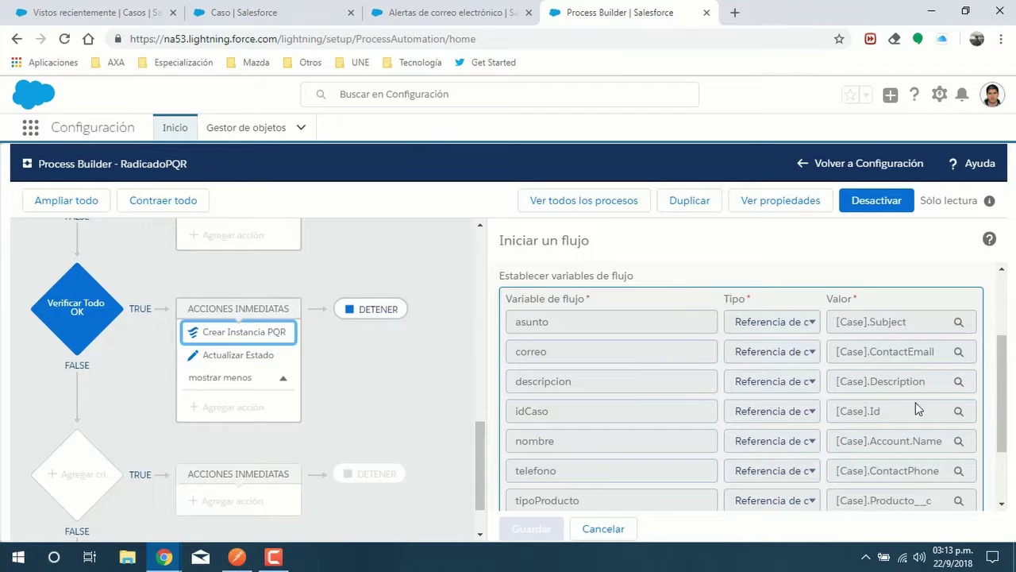
drag(1001, 404, 1001, 455)
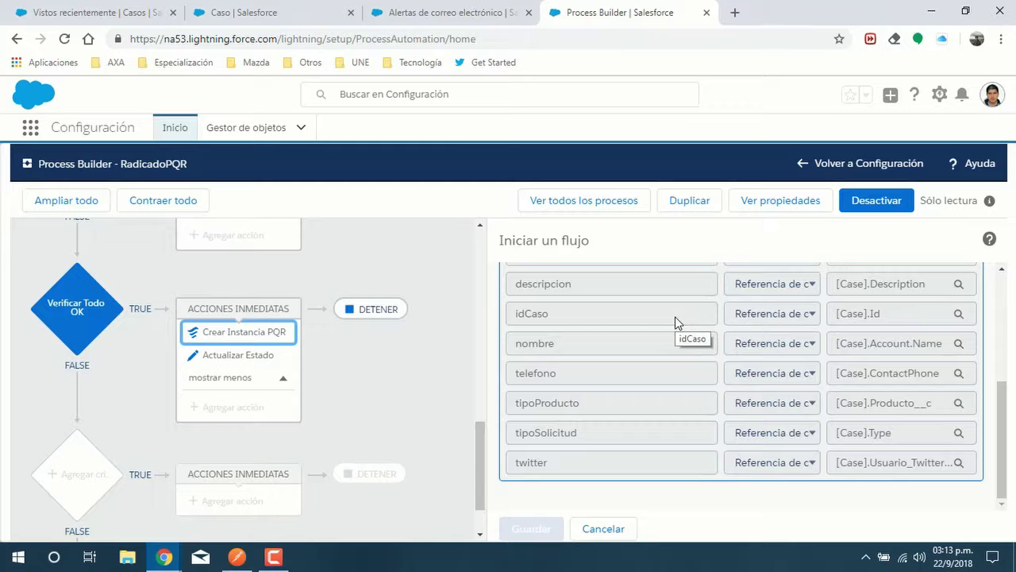
click(236, 363)
mouse_move(1006, 413)
mouse_down()
mouse_move(1005, 375)
mouse_move(1014, 425)
mouse_up()
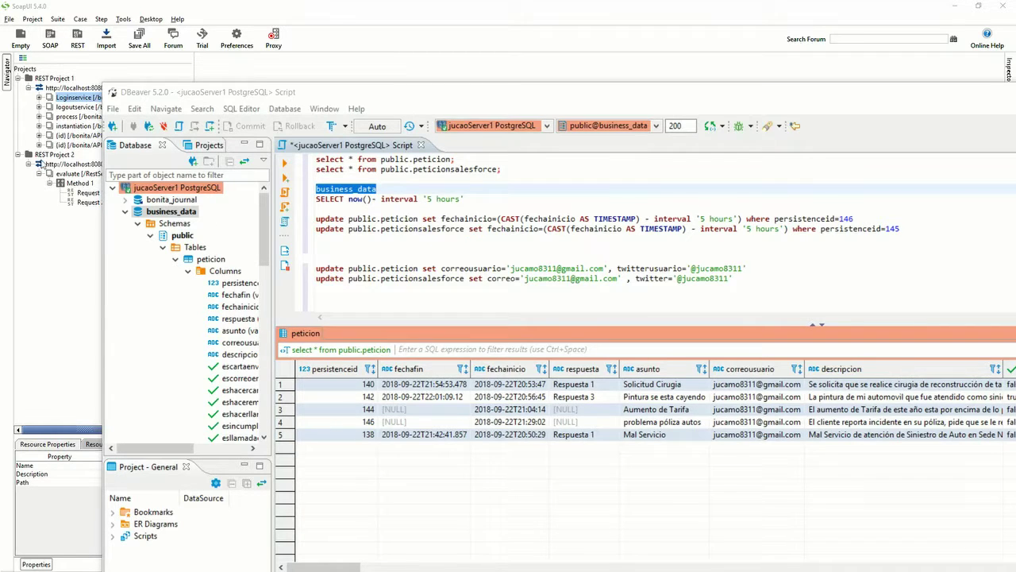
- Switch to Bonita Studio and look over the whole Proyecto_final process diagram
key(alt+Tab)
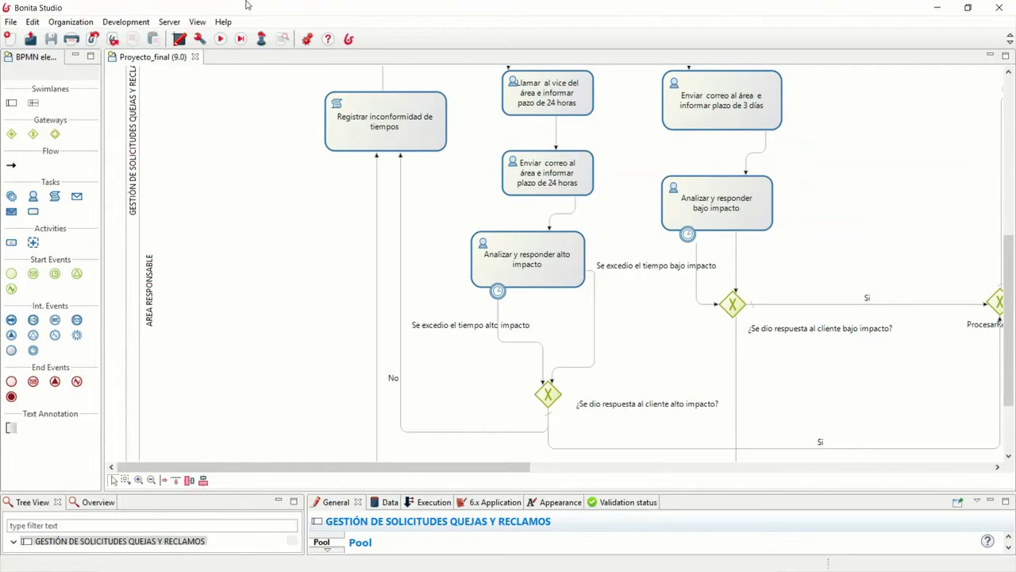
scroll(305, 212, up, 4)
scroll(305, 213, up, 3)
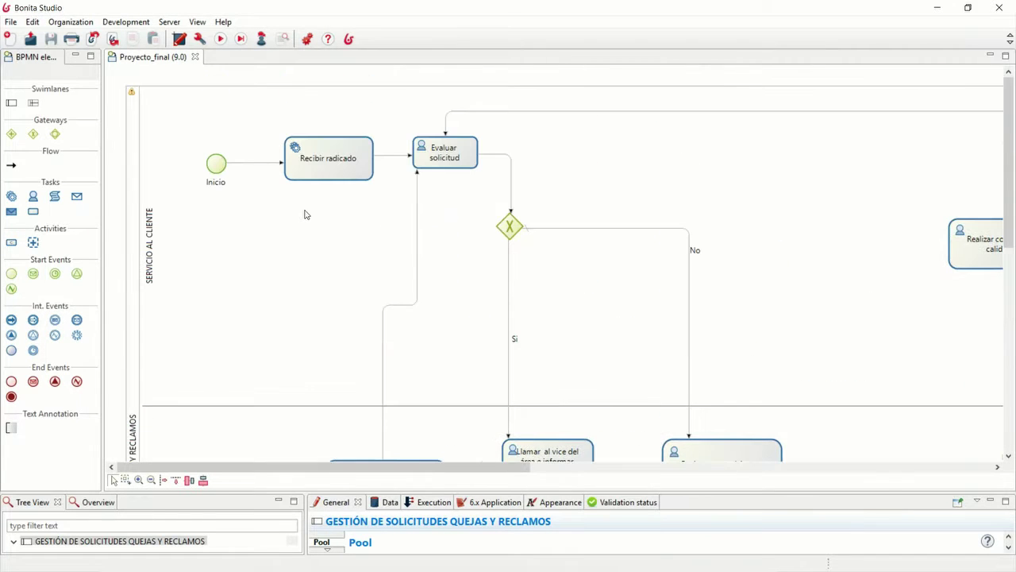
scroll(282, 393, down, 2)
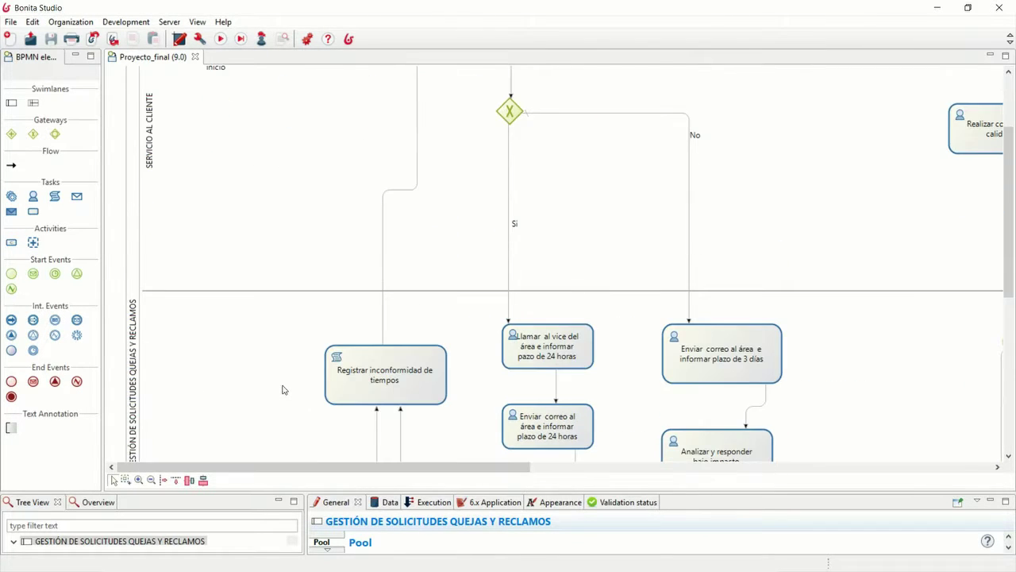
drag(333, 492, 312, 359)
scroll(247, 194, down, 2)
scroll(241, 193, down, 5)
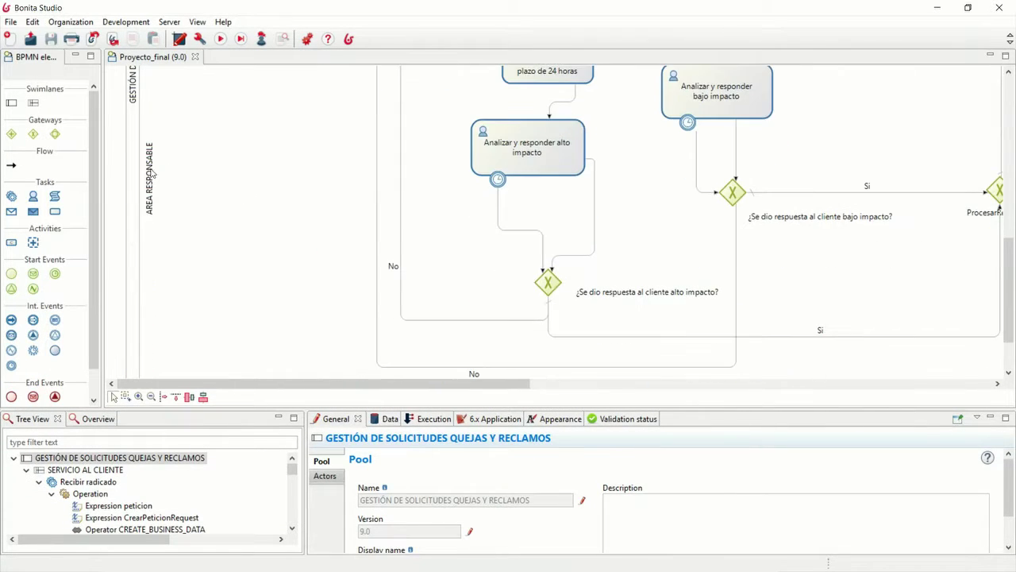
scroll(170, 175, down, 3)
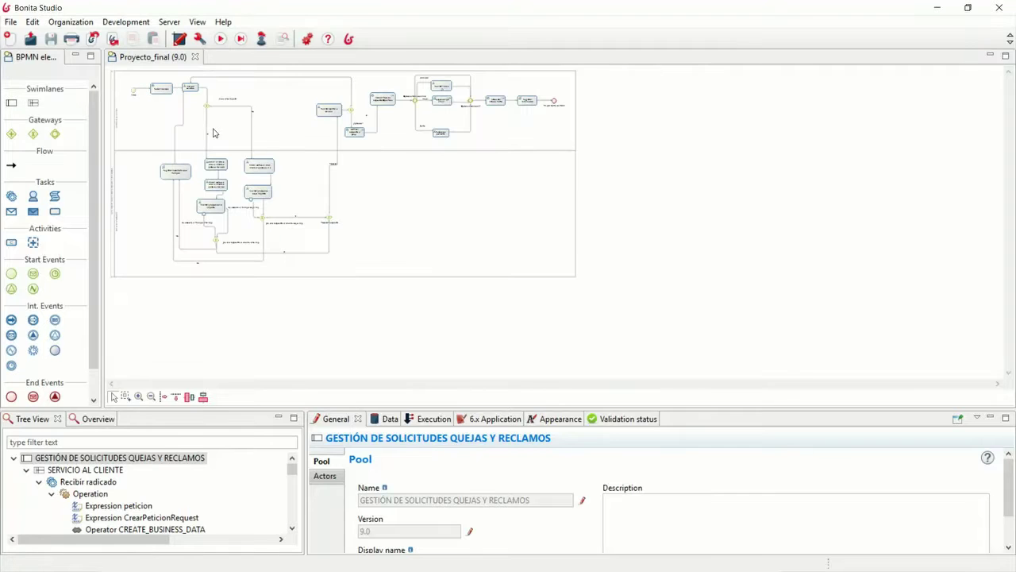
- Select the SERVICIO AL CLIENTE and AREA RESPONSABLE lanes in turn to identify the tasks each one contains
click(151, 132)
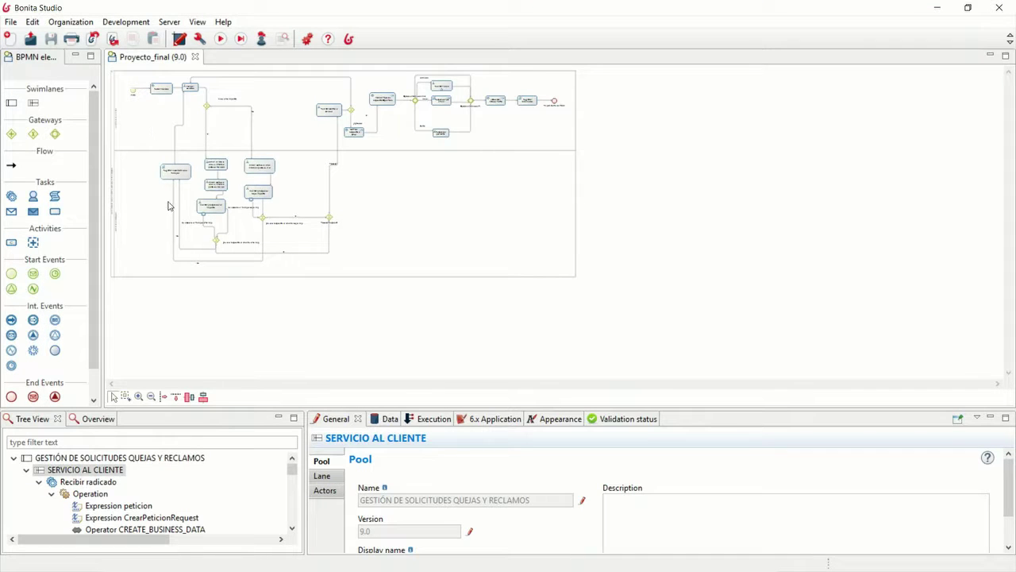
click(149, 228)
click(151, 133)
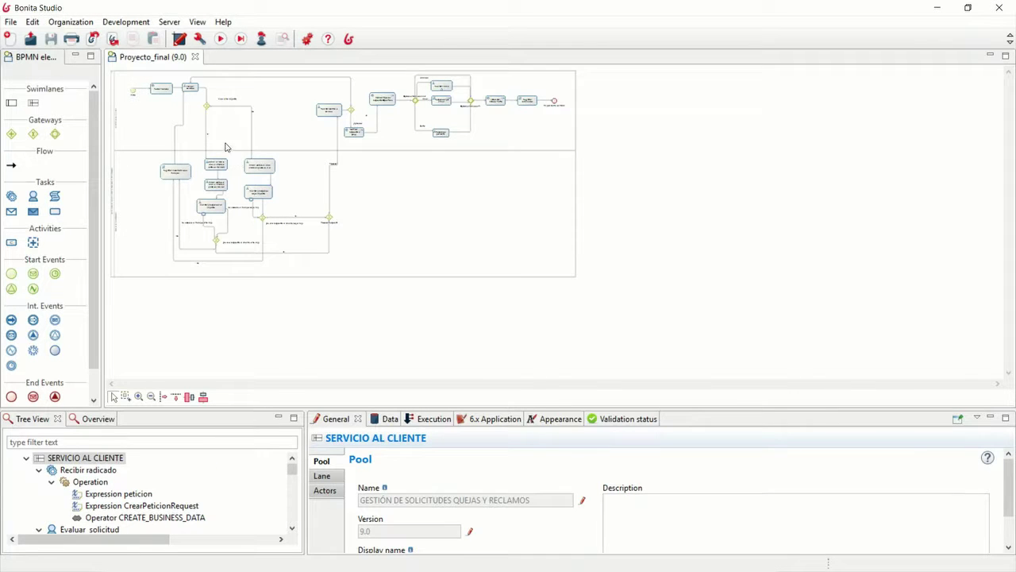
- Zoom in on the start of the process and select the Recibir radicado task
scroll(242, 139, up, 4)
scroll(242, 139, up, 3)
drag(341, 385, 157, 388)
scroll(238, 205, up, 2)
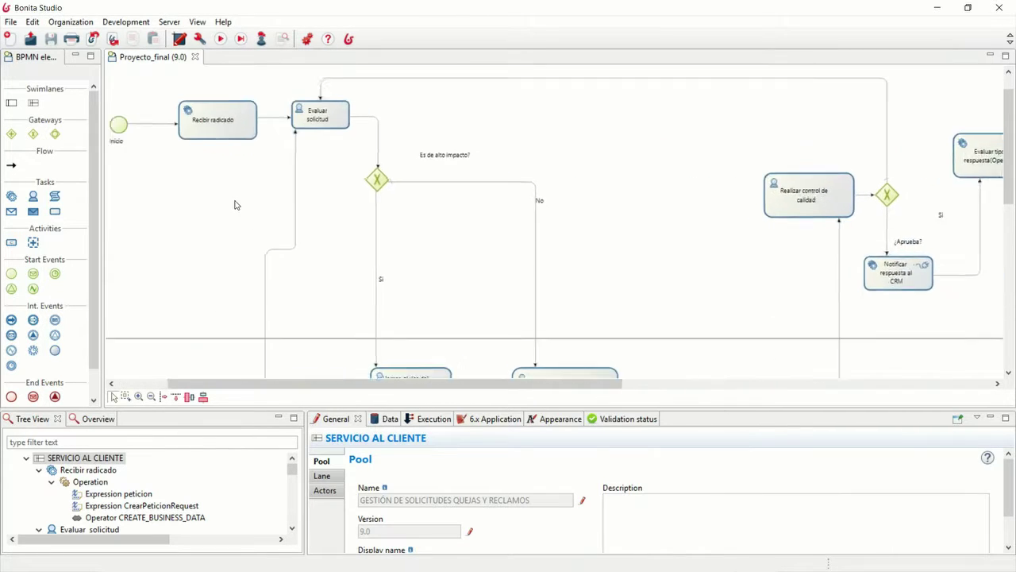
drag(273, 384, 166, 382)
scroll(250, 227, up, 2)
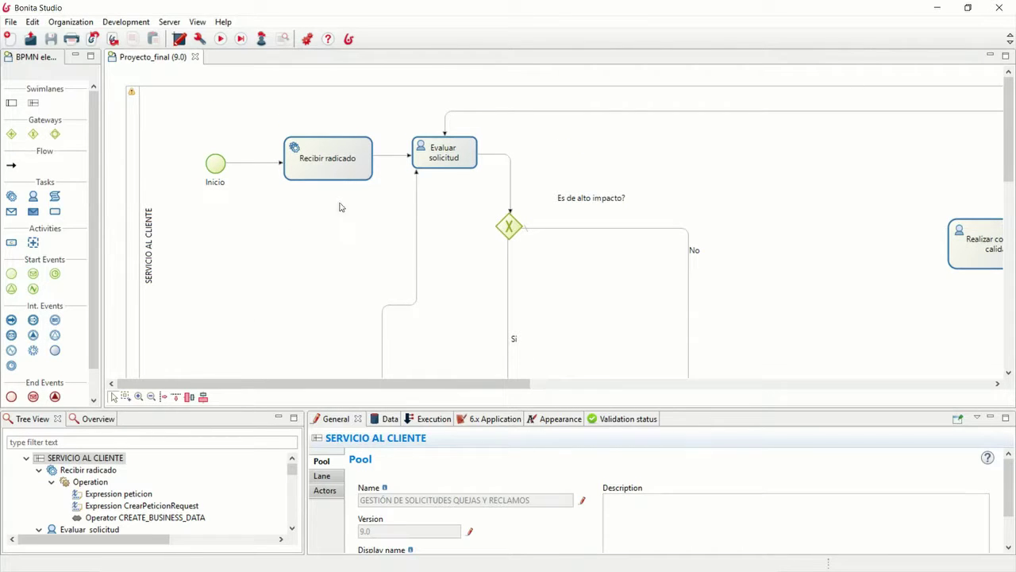
click(348, 160)
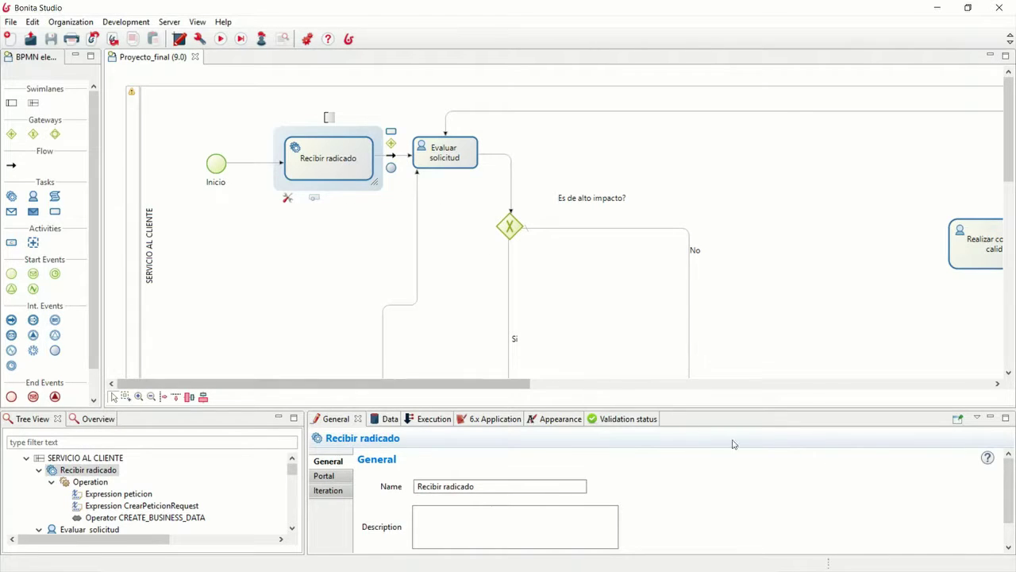
- Switch to SoapUI and open both CrearProceso requests under the instantiation resource in REST Project 1
key(alt+Tab)
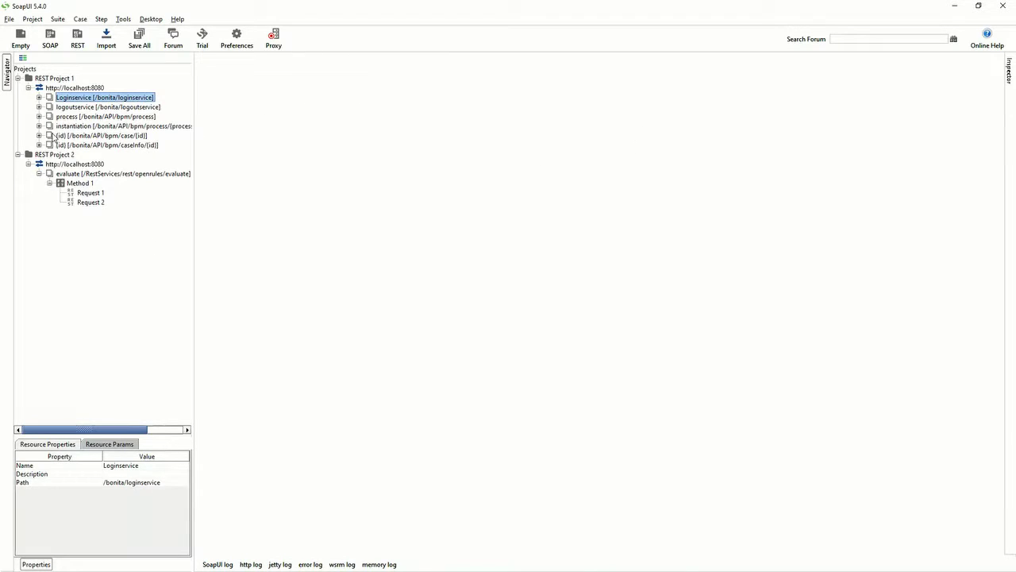
click(39, 125)
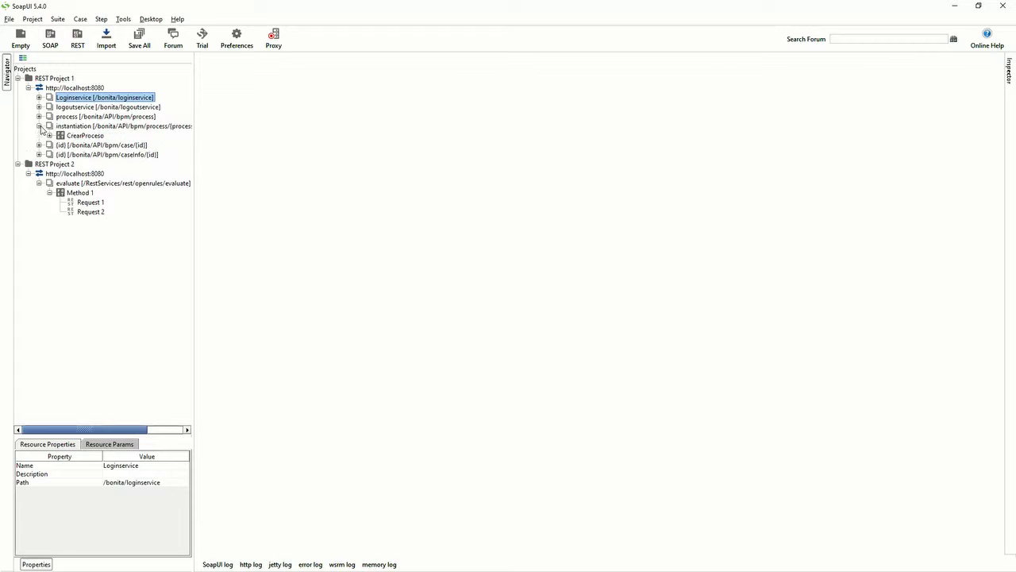
click(49, 136)
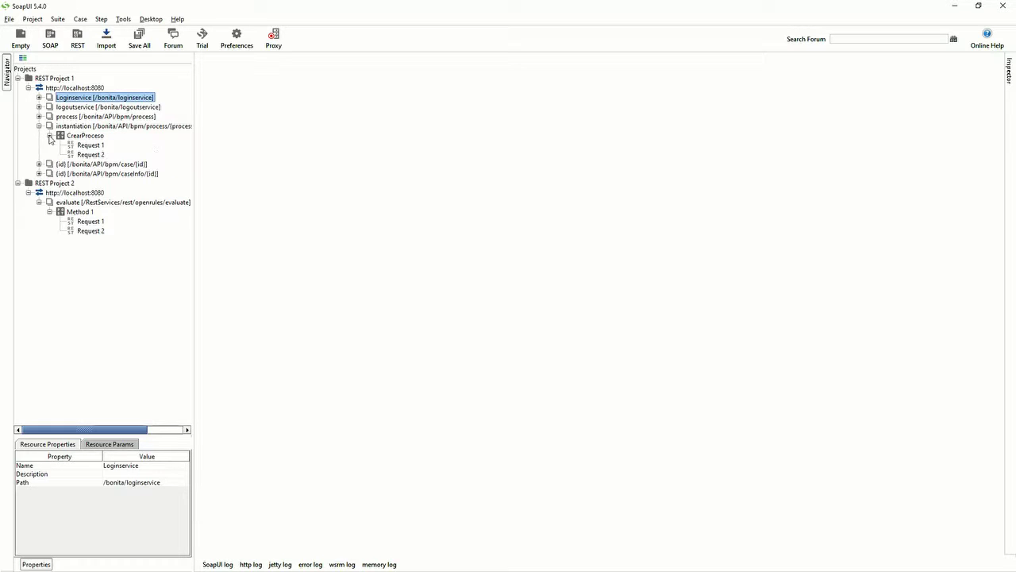
double_click(92, 154)
drag(338, 65, 376, 77)
click(90, 145)
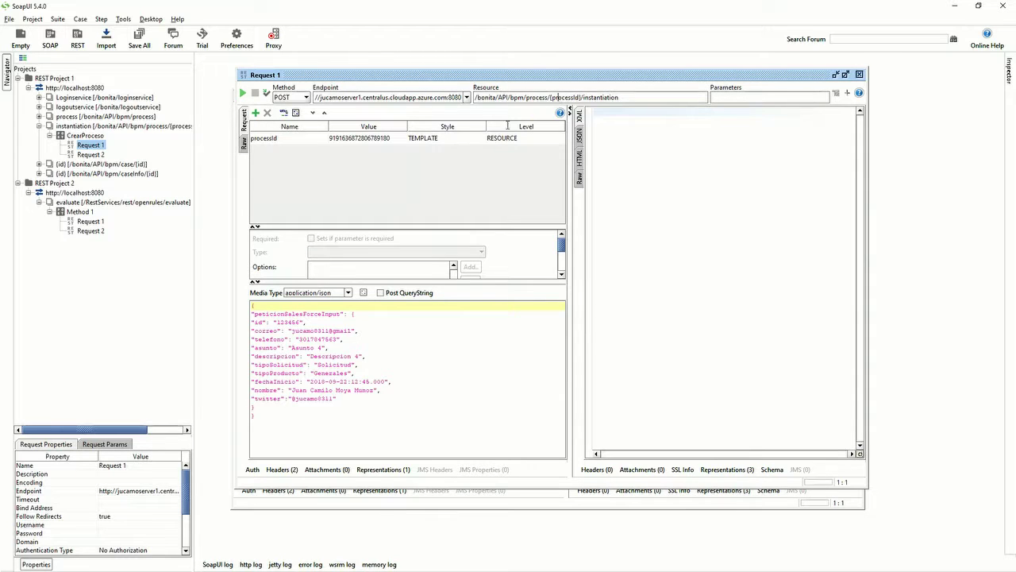
- Examine the processId parameter and the peticionSalesForceInput JSON body of CrearProceso's Request 1
double_click(365, 139)
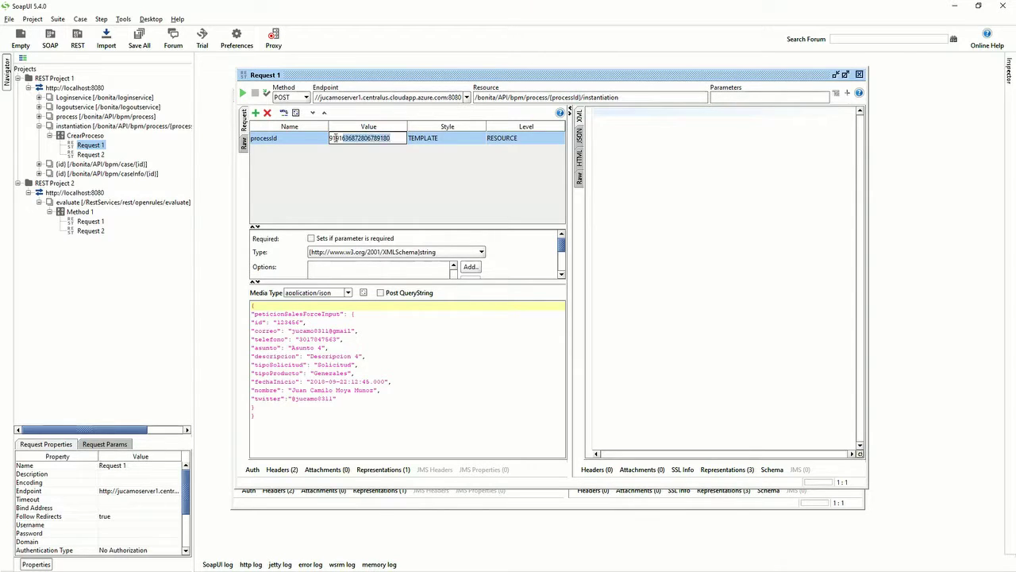
click(427, 407)
drag(354, 422, 214, 305)
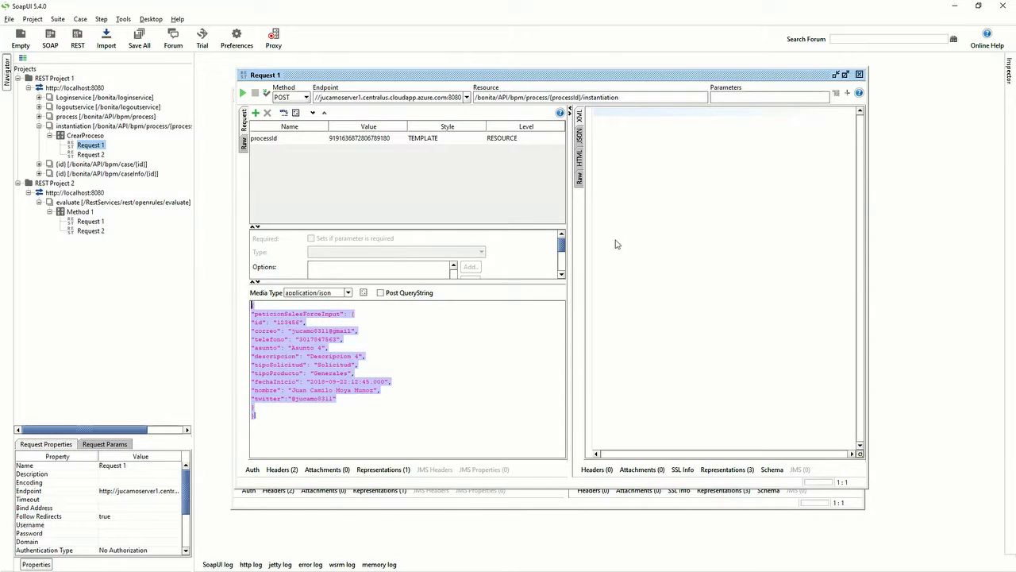
- Return to Bonita Studio and show the operations executed by the Recibir radicado task
key(alt+Tab)
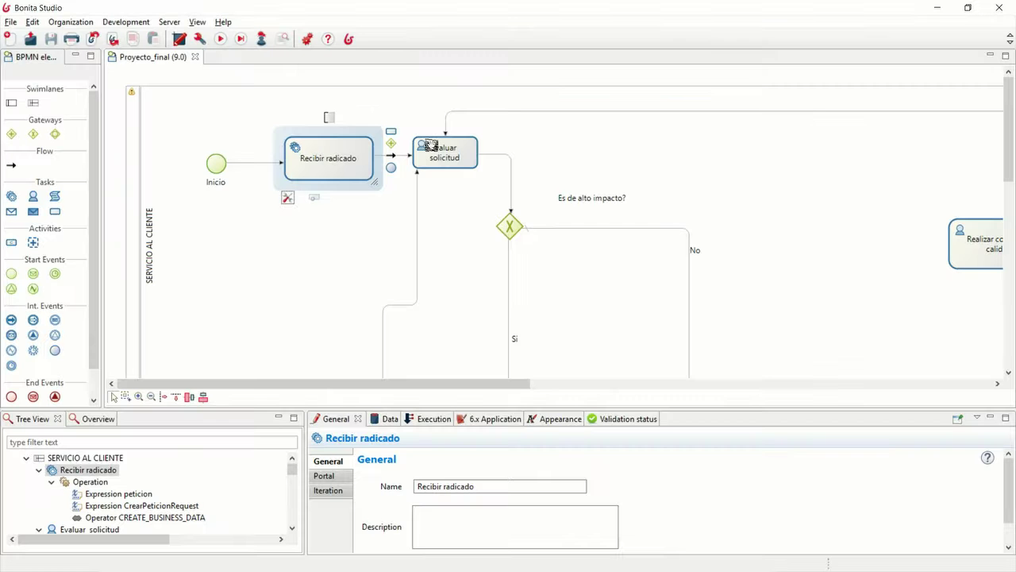
click(367, 246)
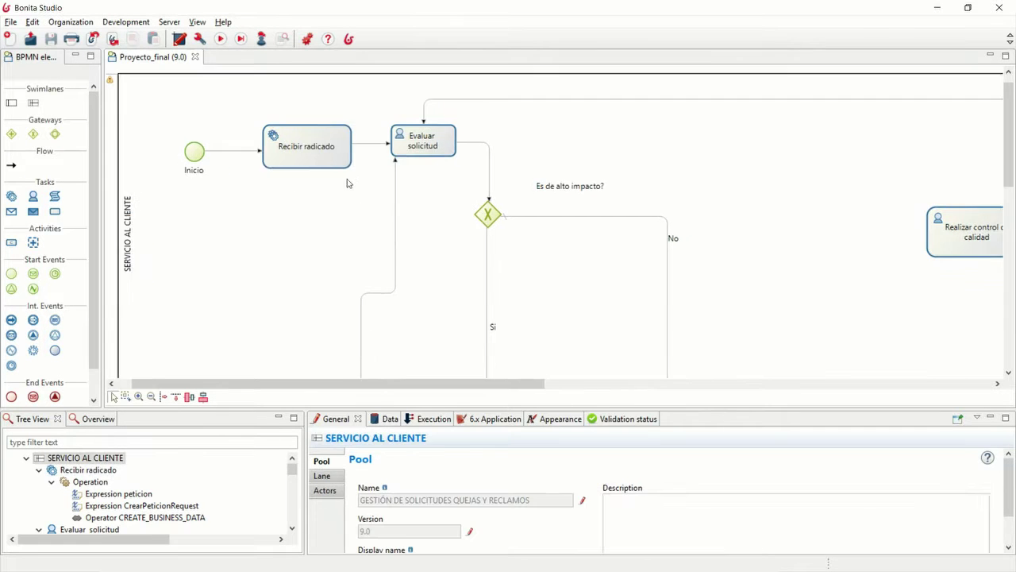
click(300, 149)
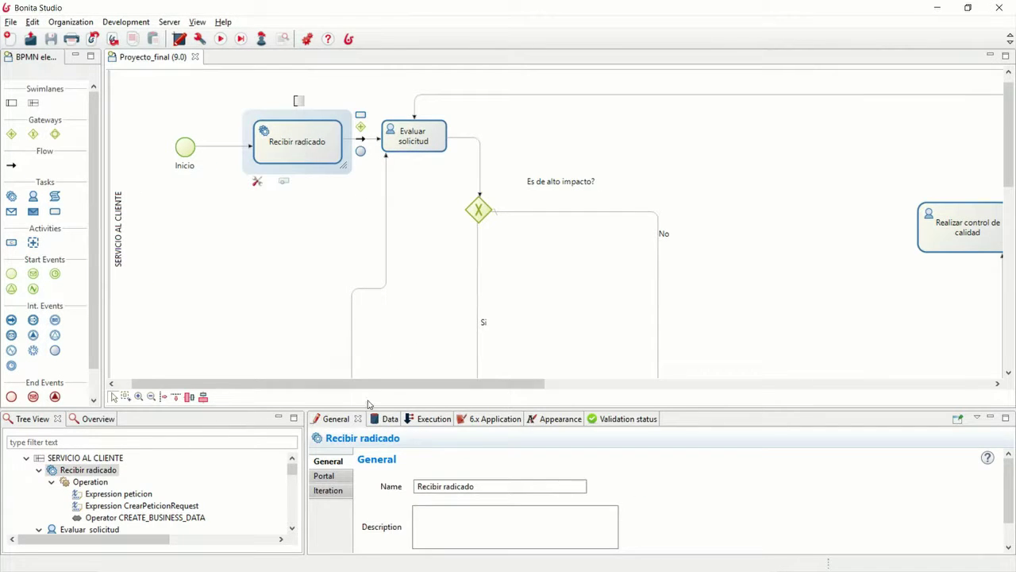
click(428, 419)
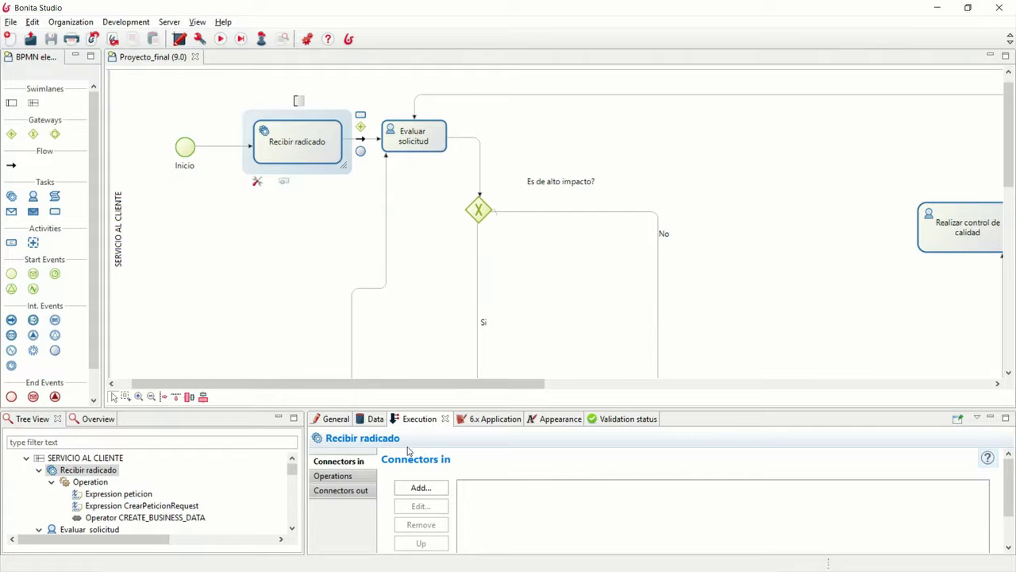
click(366, 477)
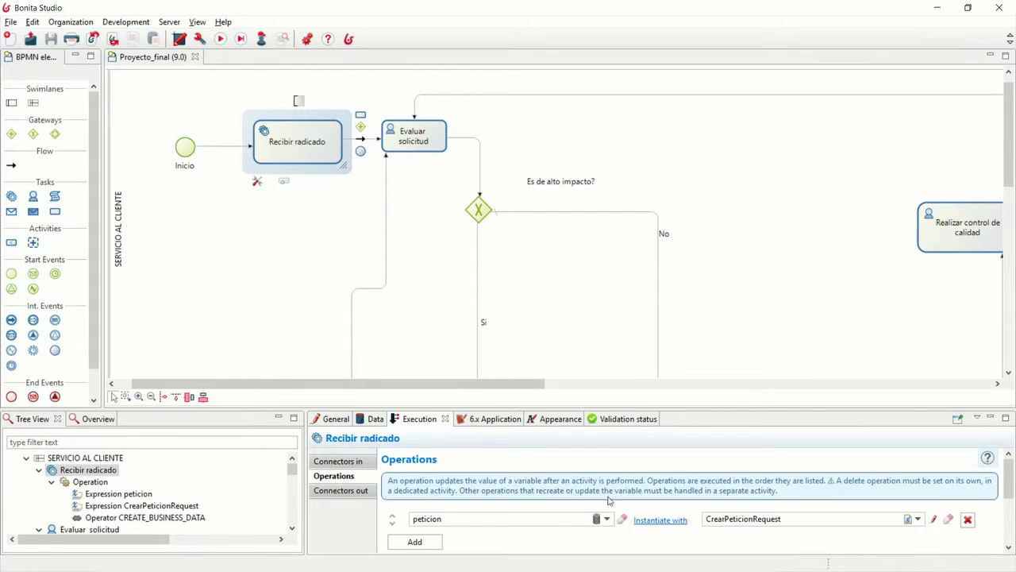
- Review the CrearPeticionRequest script that fills peticion from peticionSalesForce, and close the expression editor
click(933, 518)
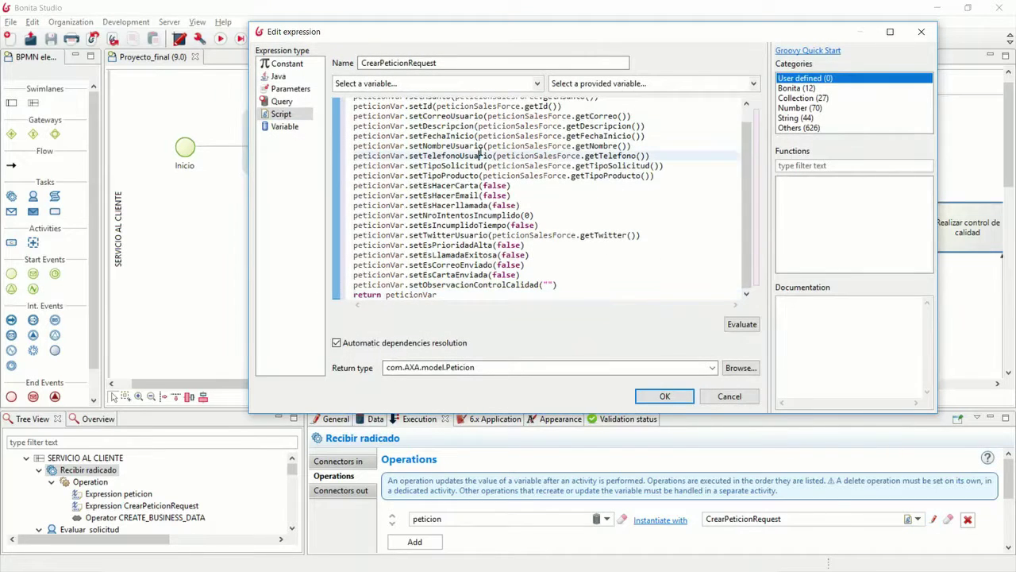
scroll(502, 152, up, 1)
drag(500, 133, 638, 196)
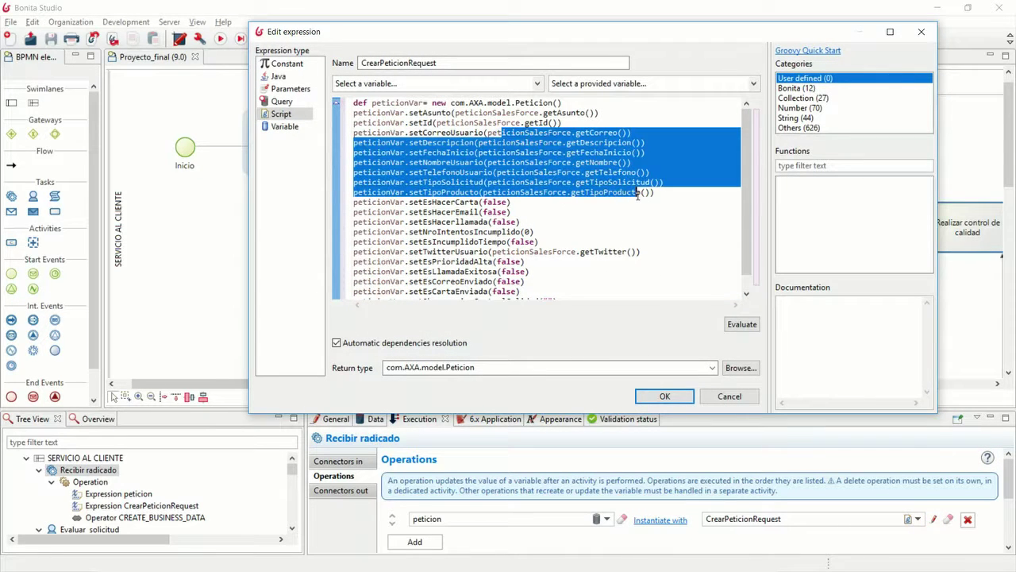
scroll(637, 197, down, 1)
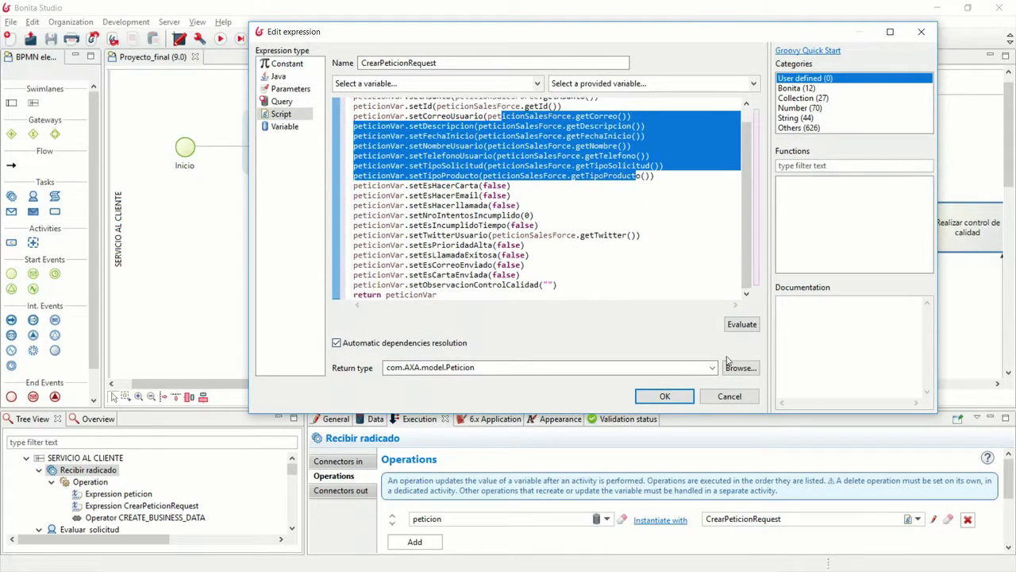
click(665, 396)
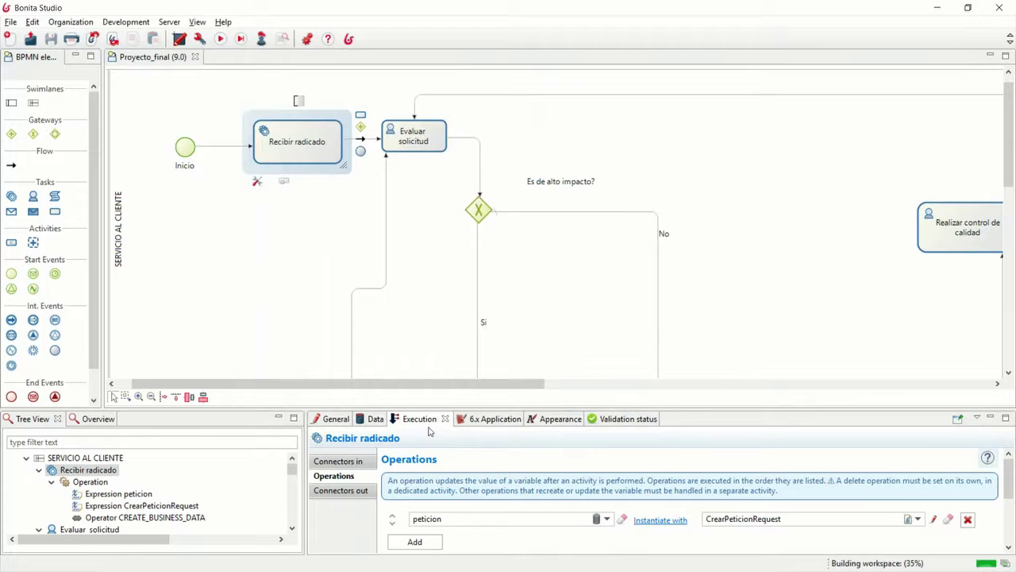
- Check the pool's business variables peticion and peticionSalesForce from the Recibir radicado task's data
click(377, 419)
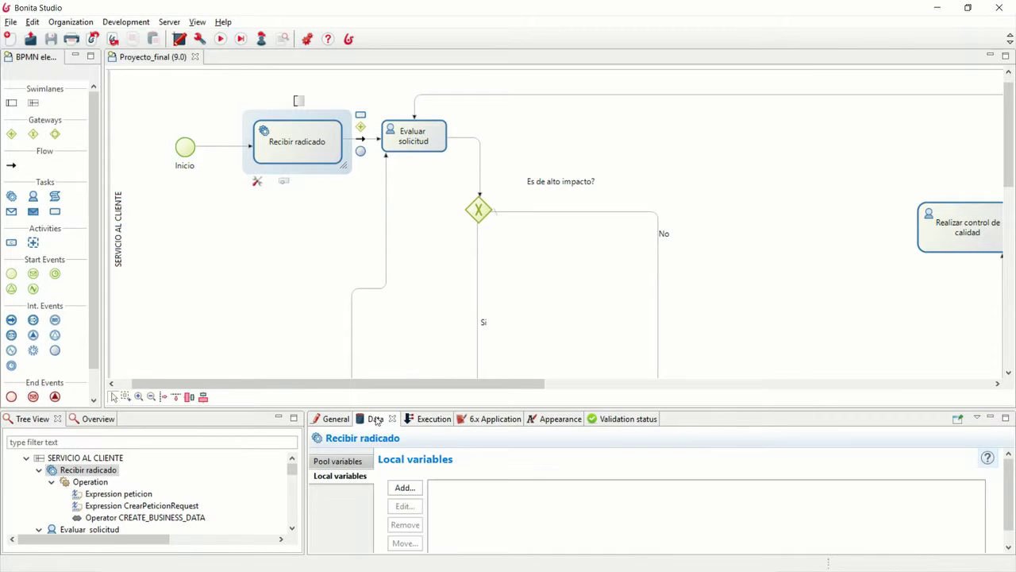
click(370, 460)
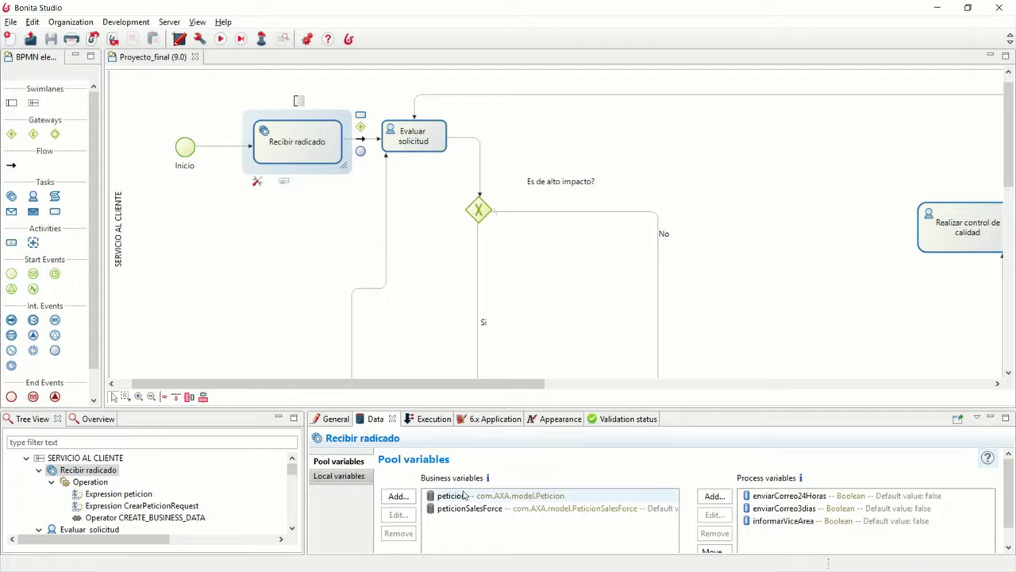
click(461, 496)
click(464, 509)
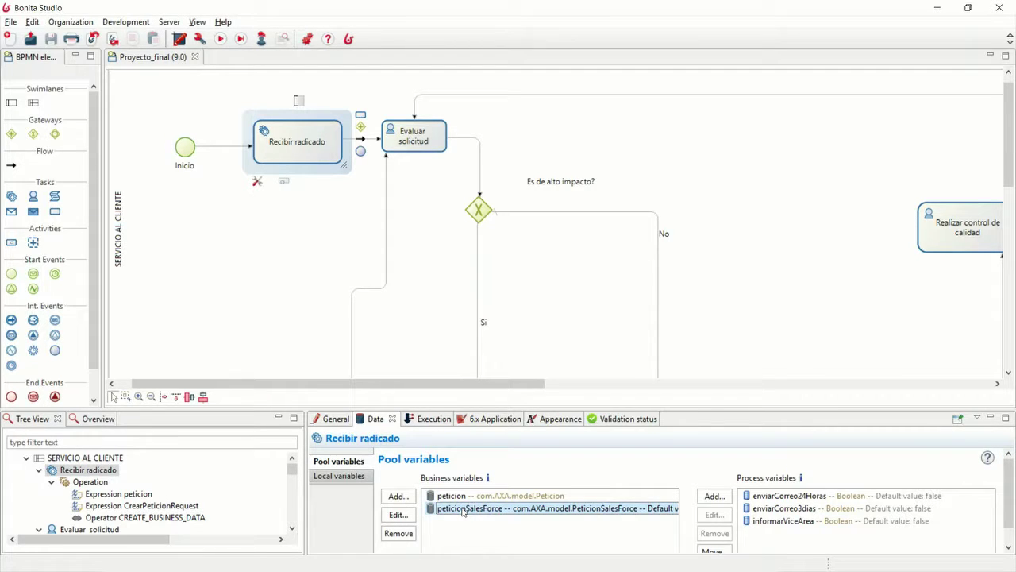
- Review how the Recibir radicado task relates to the pool's business variables peticion and peticionSalesForce
click(458, 496)
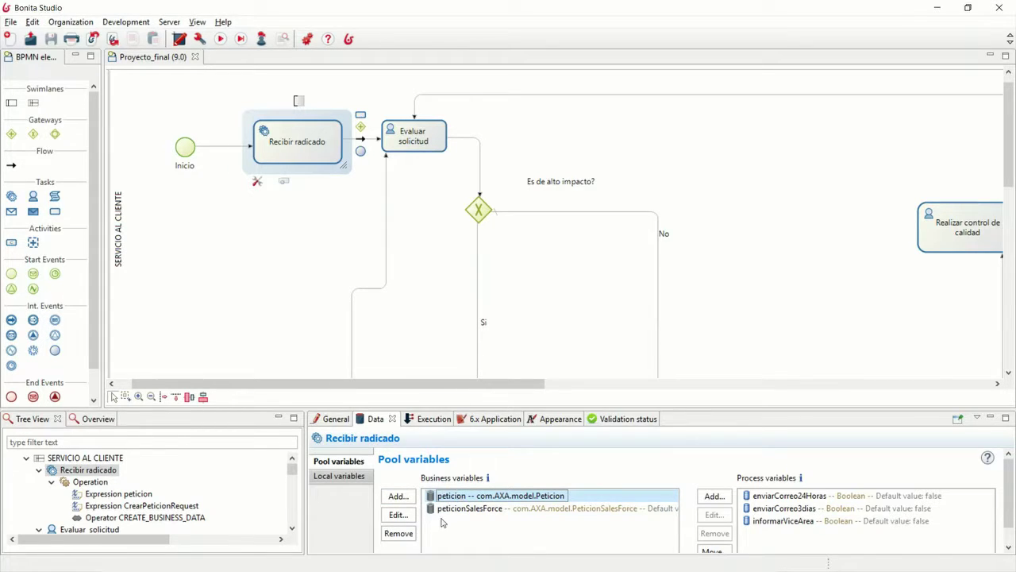
click(458, 504)
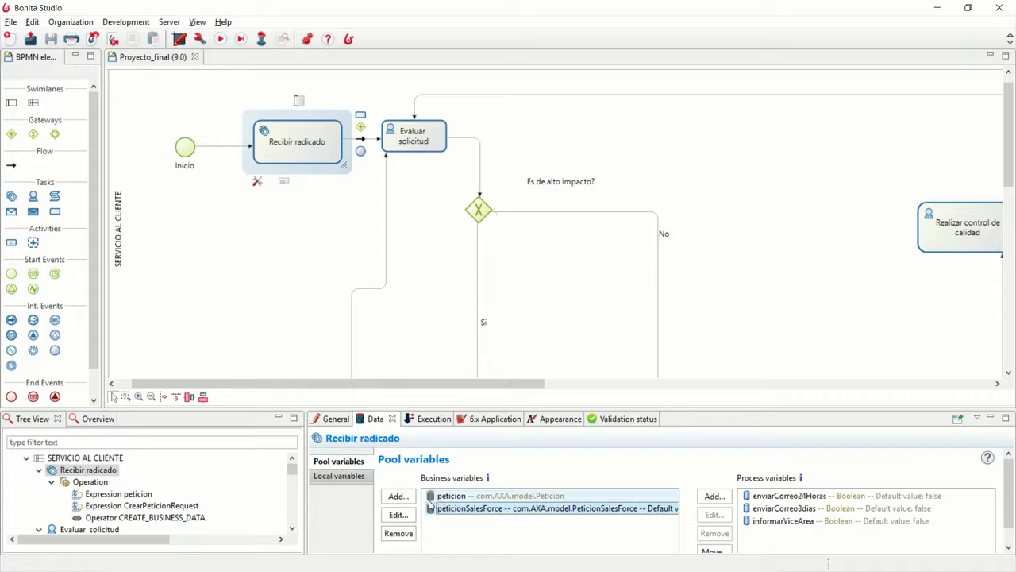
click(339, 198)
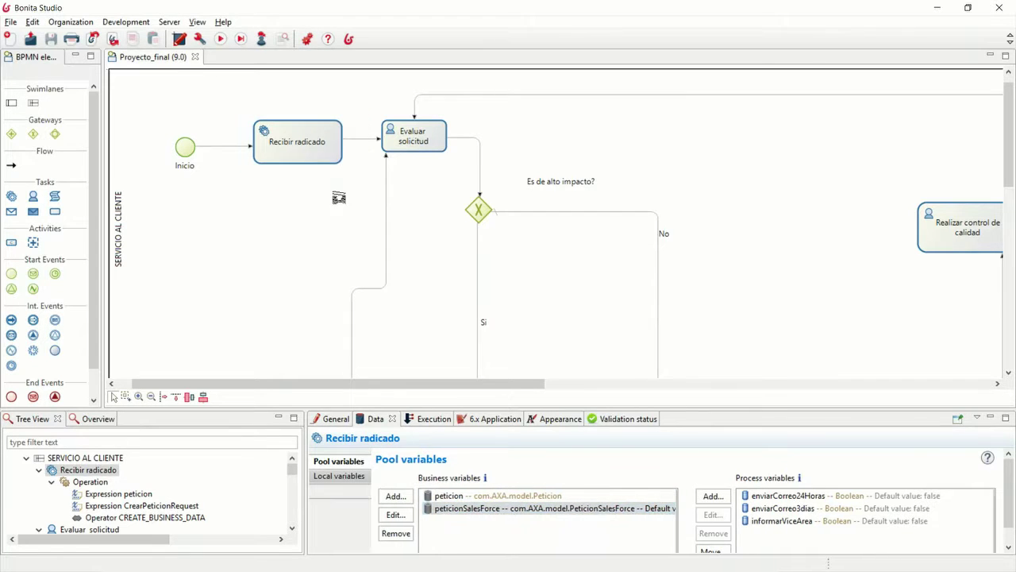
click(299, 145)
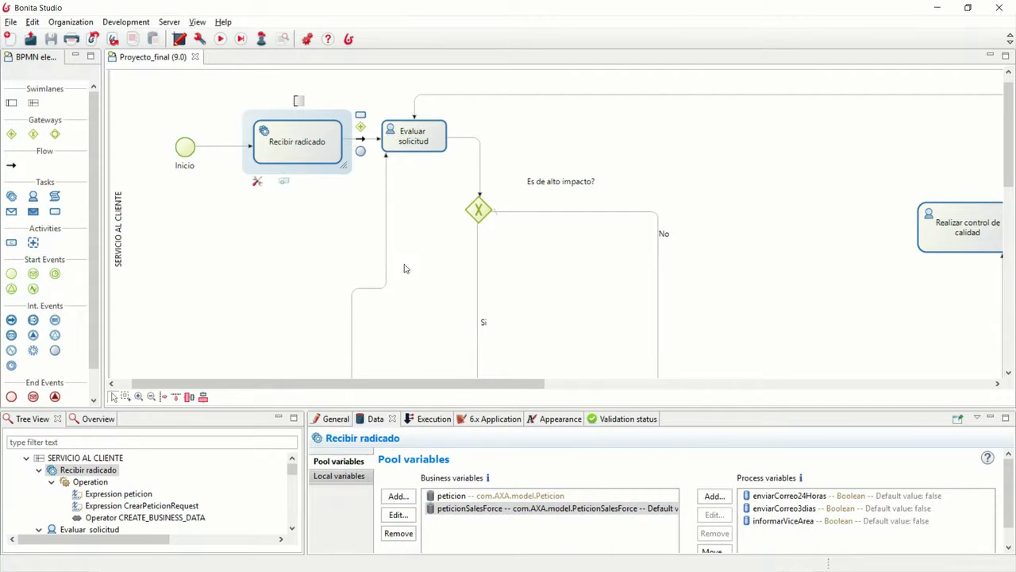
click(487, 496)
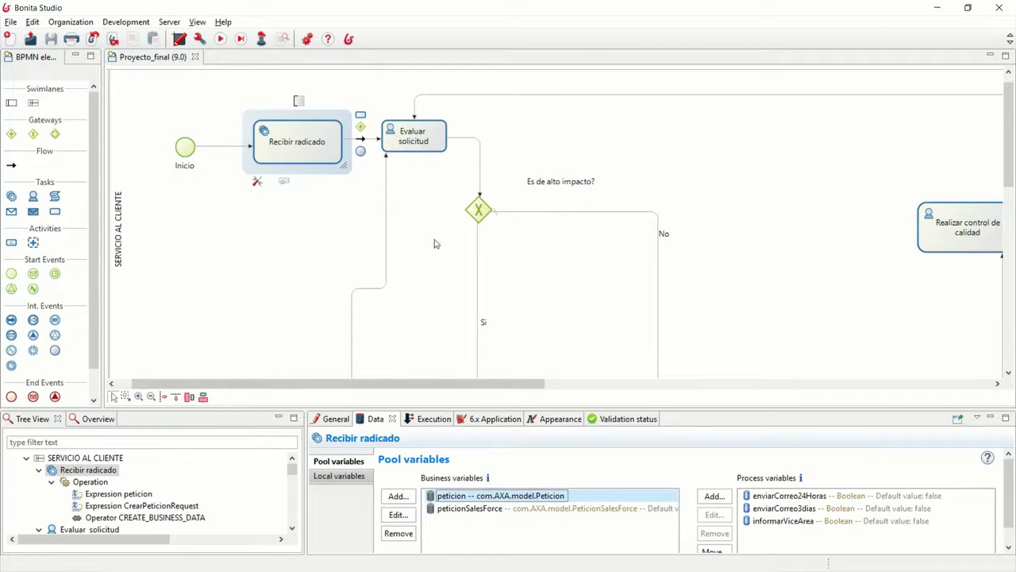
- Select the Evaluar solicitud task and follow the Si and No branches of the "Es de alto impacto?" gateway
click(403, 148)
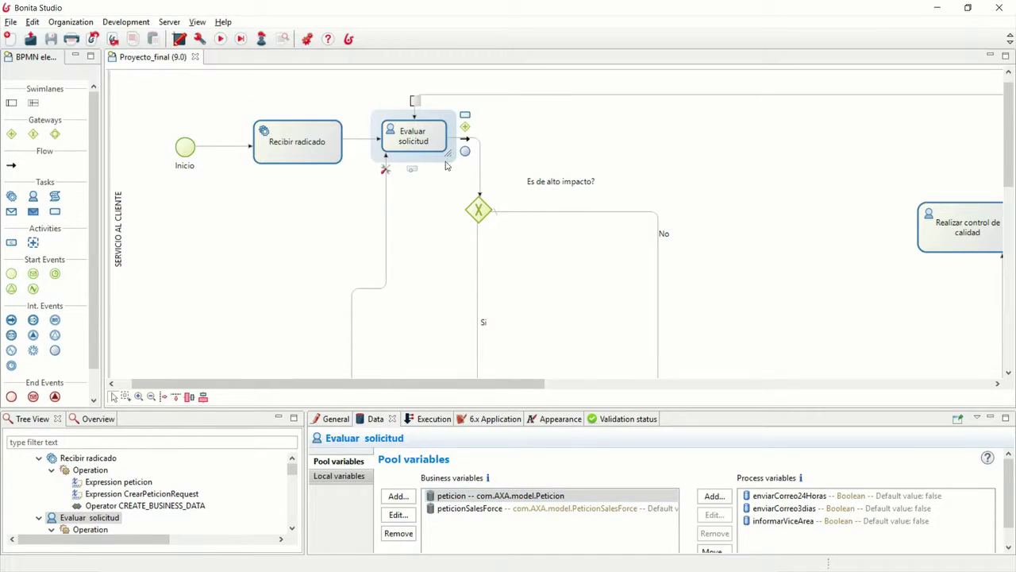
scroll(470, 166, up, 1)
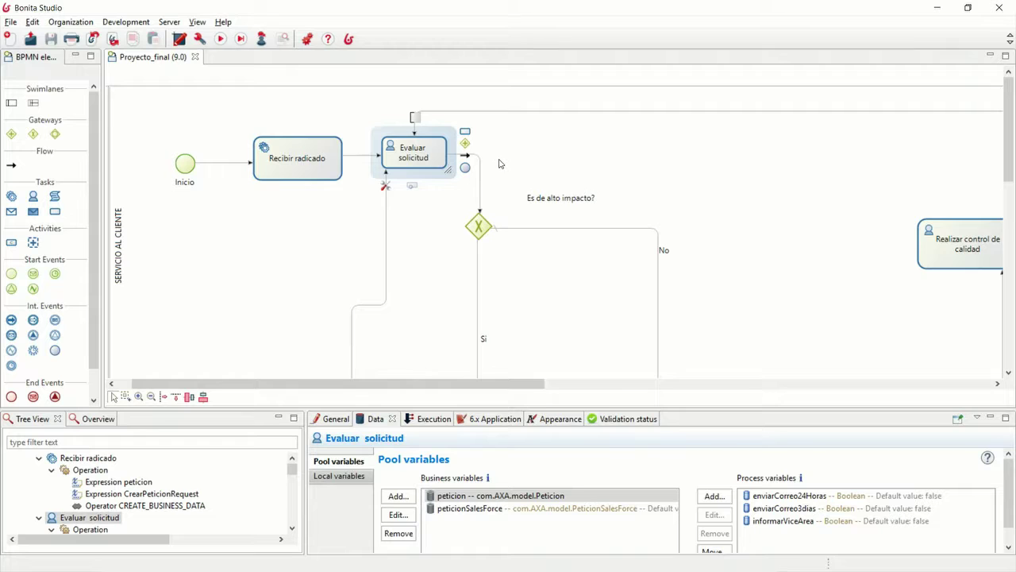
scroll(500, 164, down, 2)
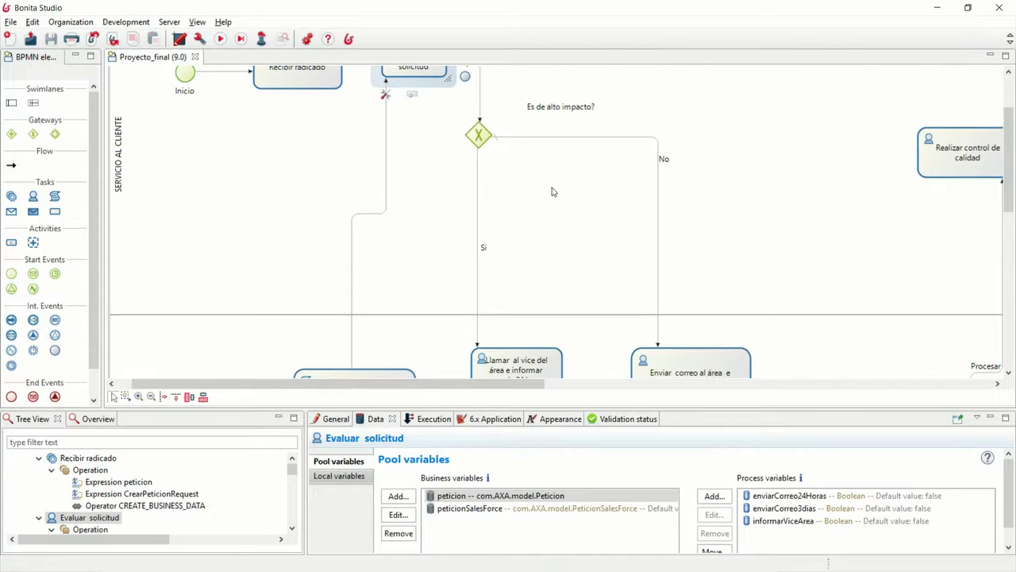
scroll(533, 240, down, 2)
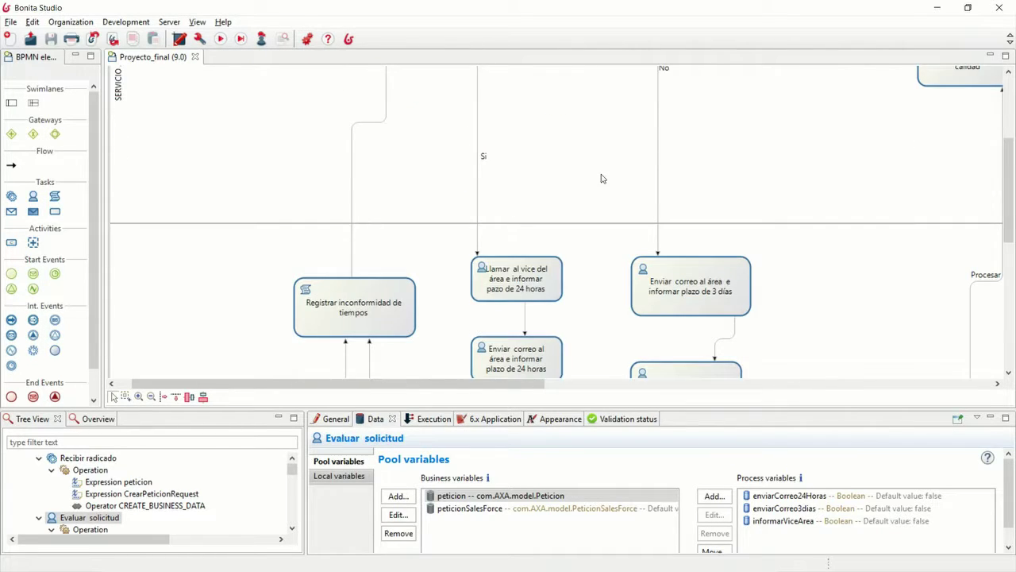
scroll(602, 179, up, 4)
scroll(669, 259, down, 4)
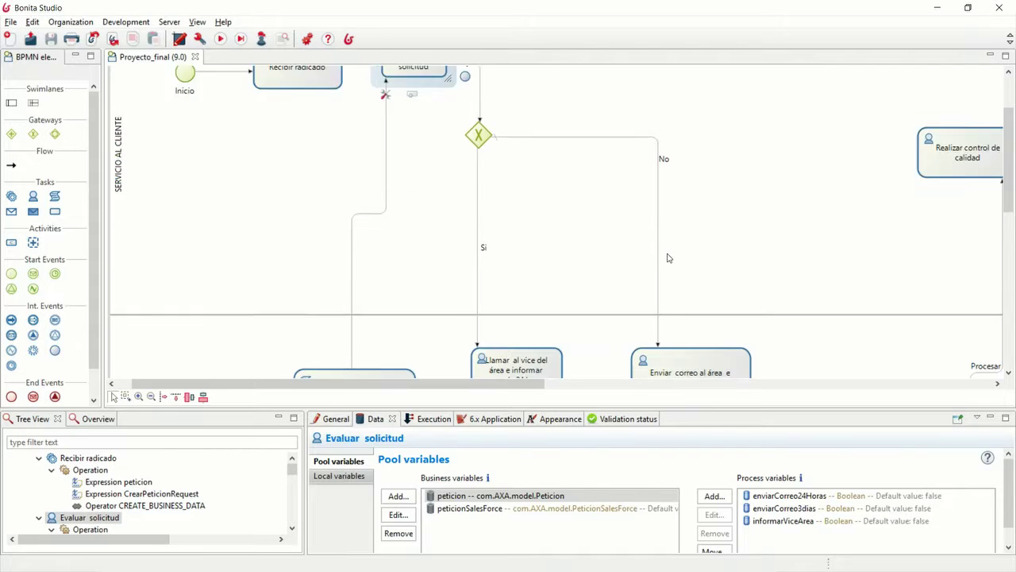
scroll(586, 195, up, 2)
scroll(532, 167, down, 5)
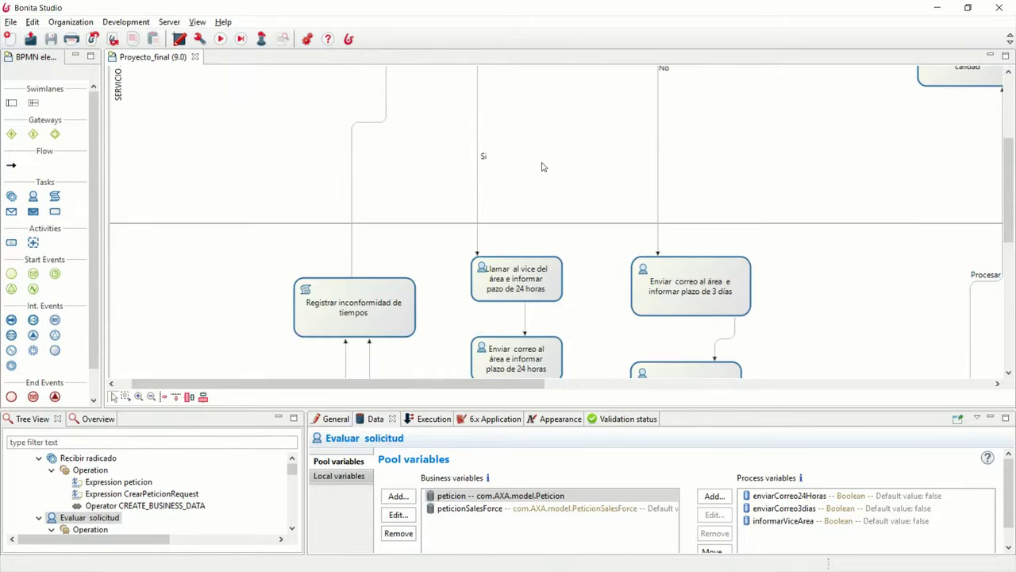
- Inspect the high-impact branch's tasks for calling the area's vice and e-mailing the area about the 24-hour deadline
click(520, 143)
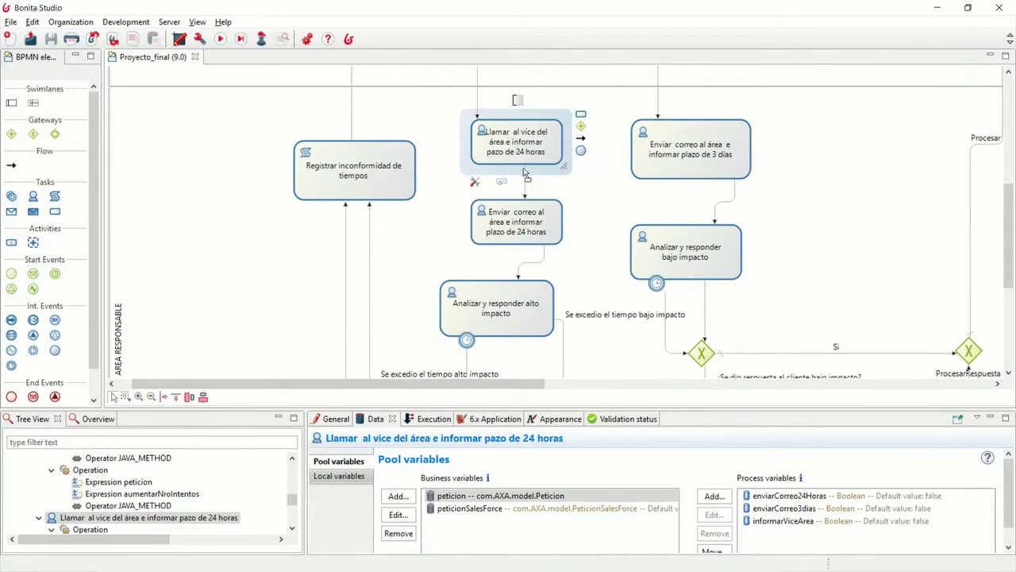
click(528, 225)
click(509, 153)
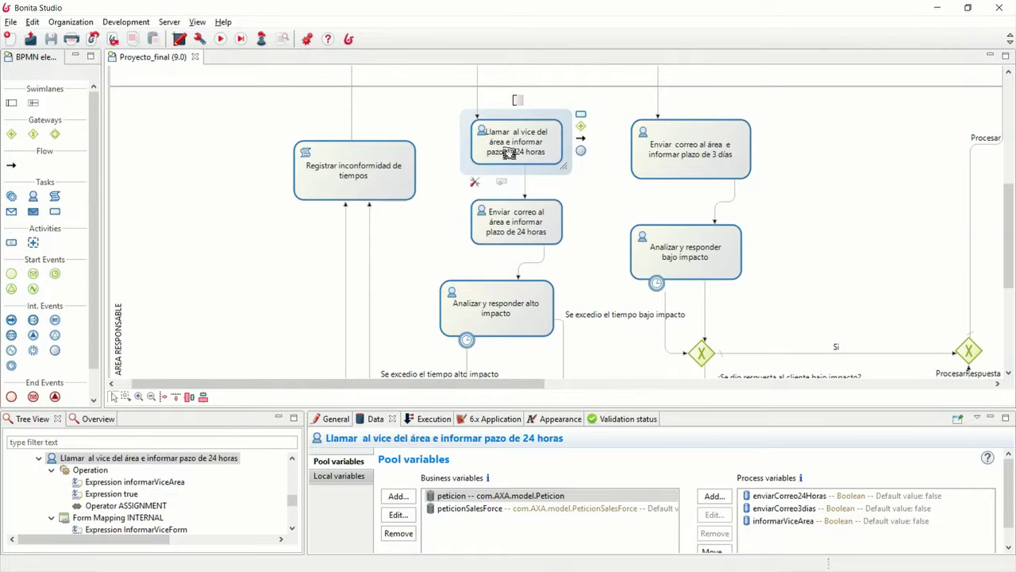
click(528, 218)
scroll(553, 198, up, 2)
scroll(554, 197, down, 3)
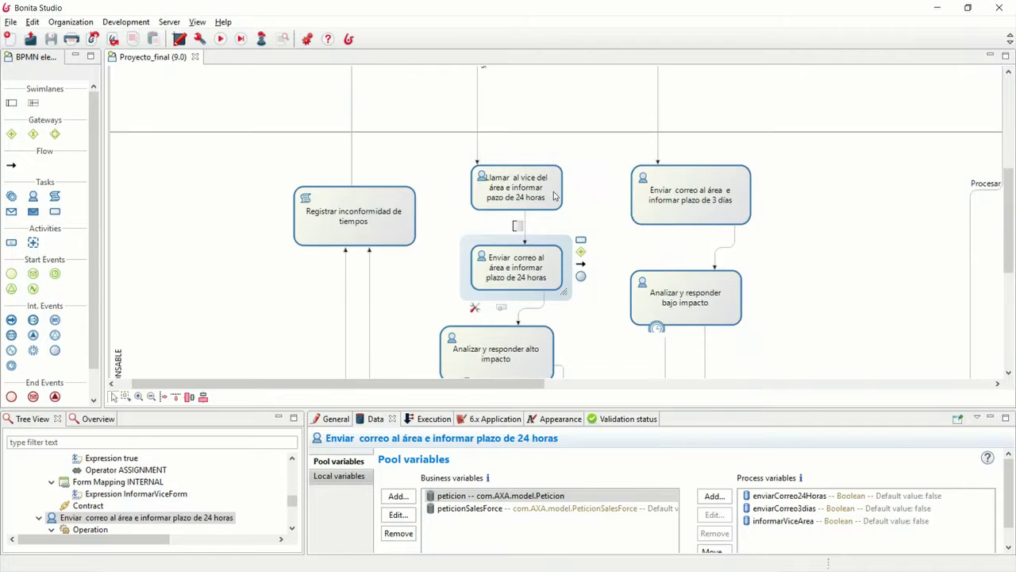
scroll(553, 191, up, 3)
scroll(579, 187, down, 1)
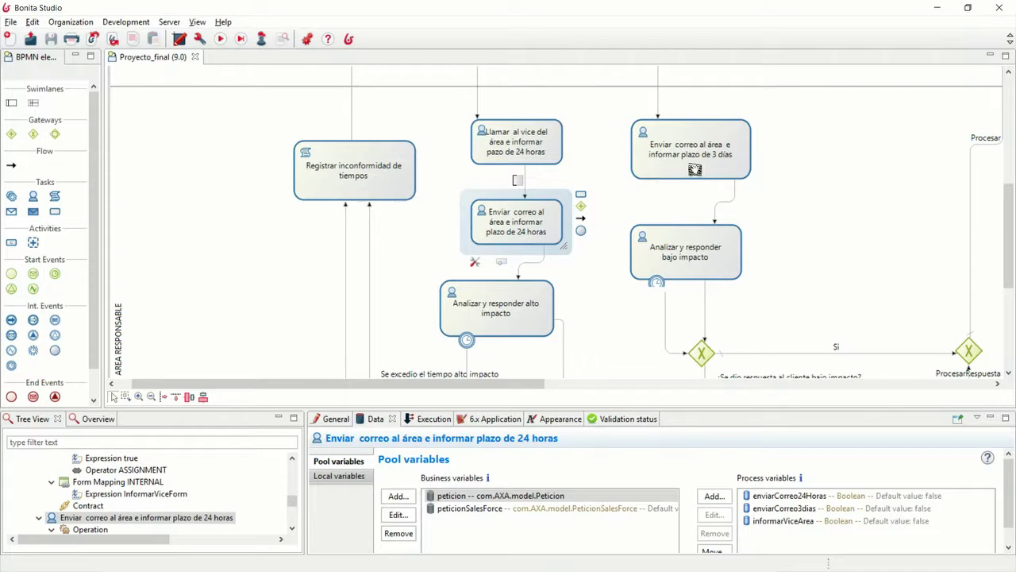
- Inspect the low-impact branch's task for e-mailing the area about the 3-day deadline
click(693, 169)
scroll(697, 173, up, 4)
scroll(697, 173, down, 3)
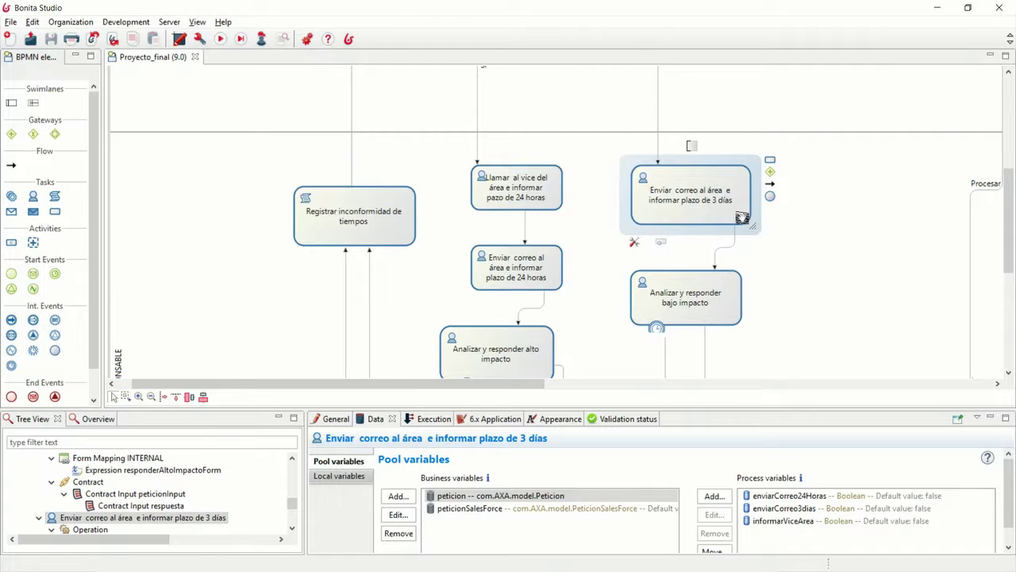
scroll(826, 272, down, 1)
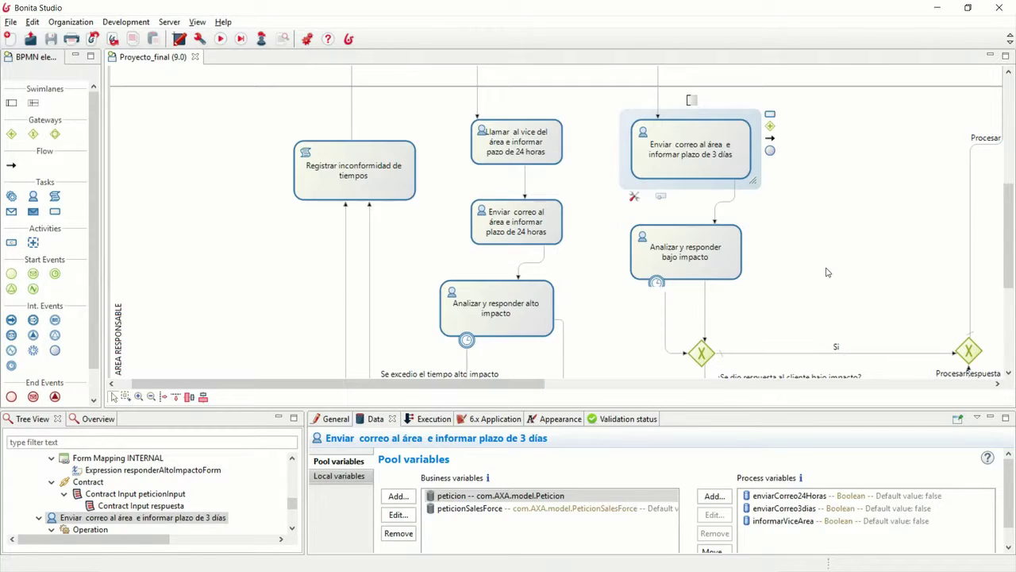
- Compare the Analizar y responder bajo impacto and Analizar y responder alto impacto tasks in the AREA RESPONSABLE lane
click(707, 243)
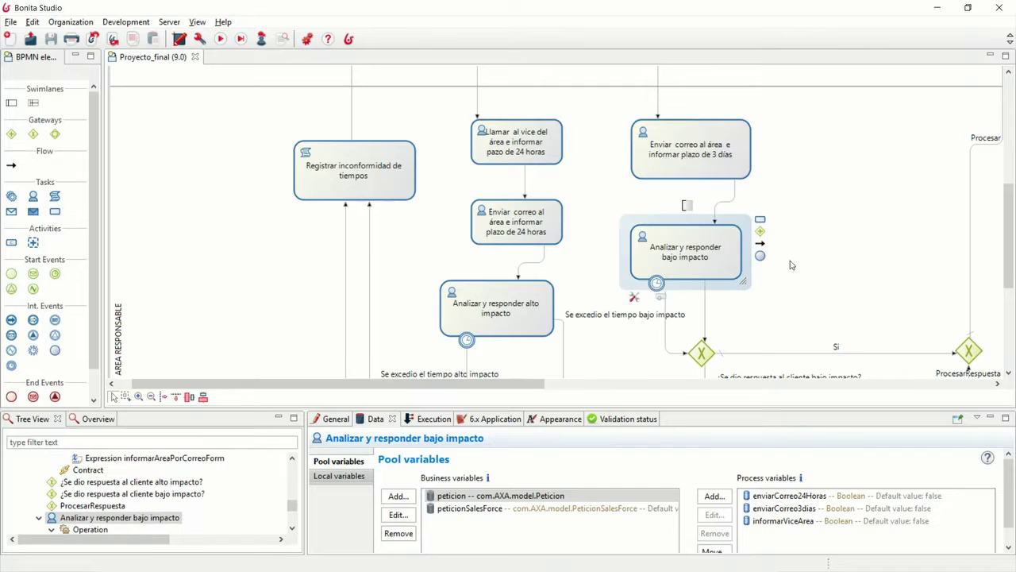
scroll(698, 203, down, 1)
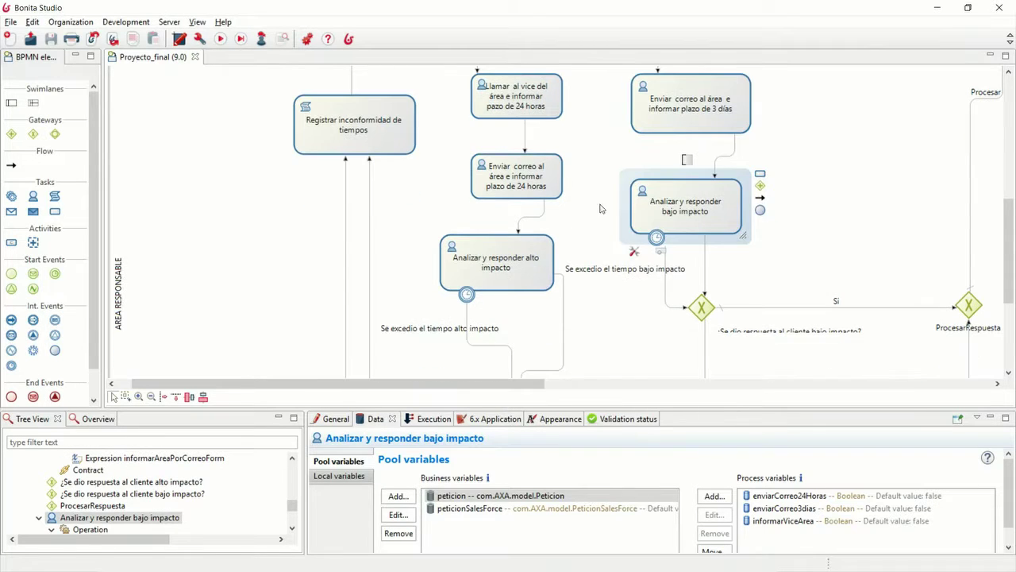
click(526, 256)
click(684, 228)
click(539, 271)
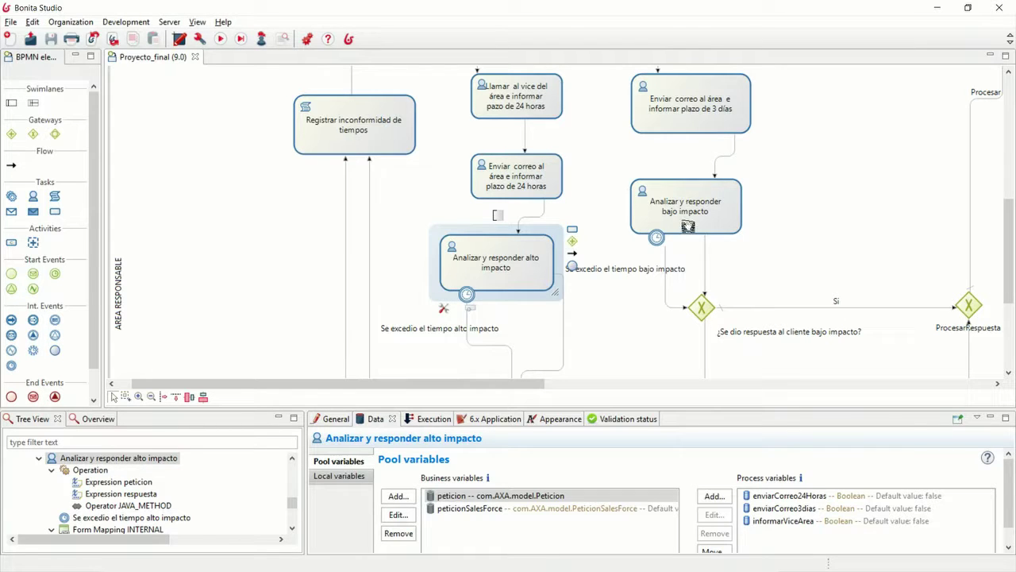
click(686, 225)
click(524, 266)
- Examine the time-exceeded timer events attached to the high-impact and low-impact Analizar y responder tasks
click(469, 294)
scroll(556, 265, down, 3)
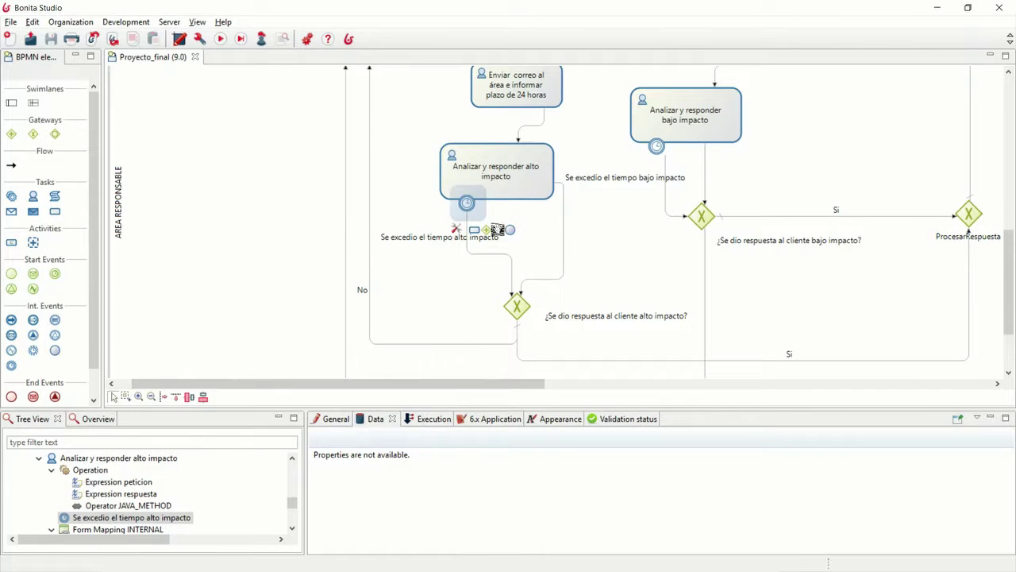
scroll(518, 219, up, 3)
scroll(519, 219, up, 3)
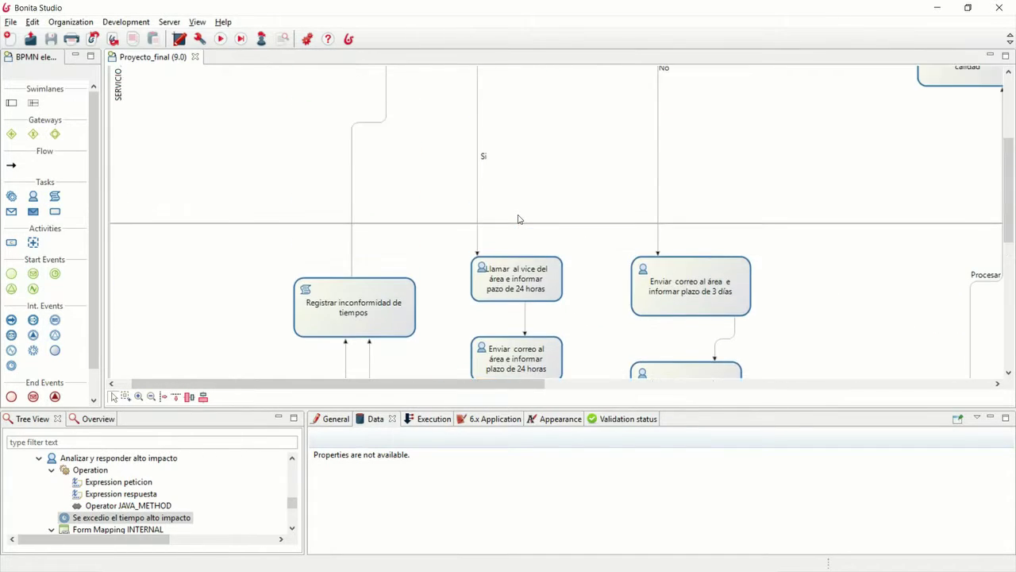
scroll(519, 211, up, 5)
scroll(518, 210, down, 5)
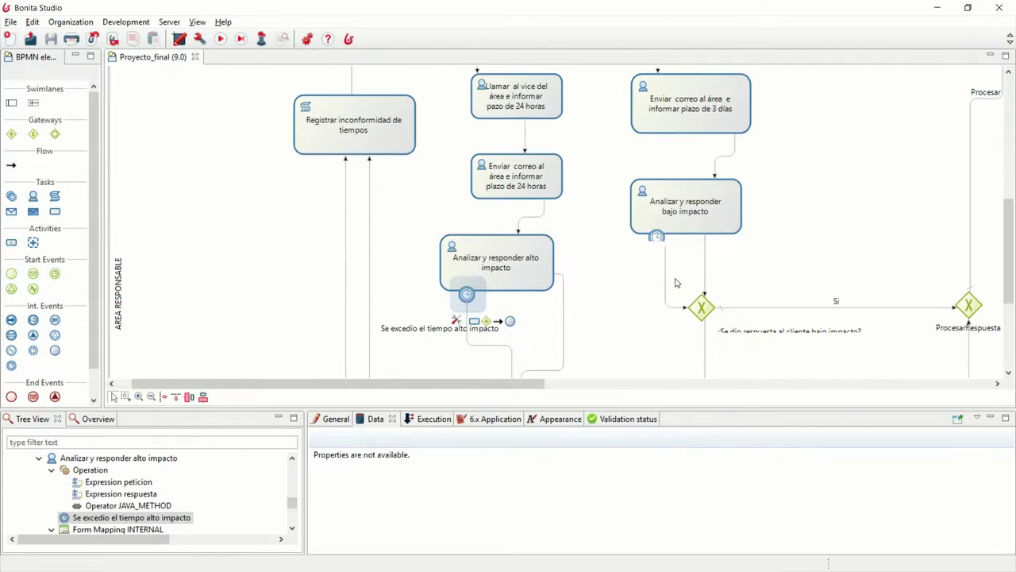
click(657, 237)
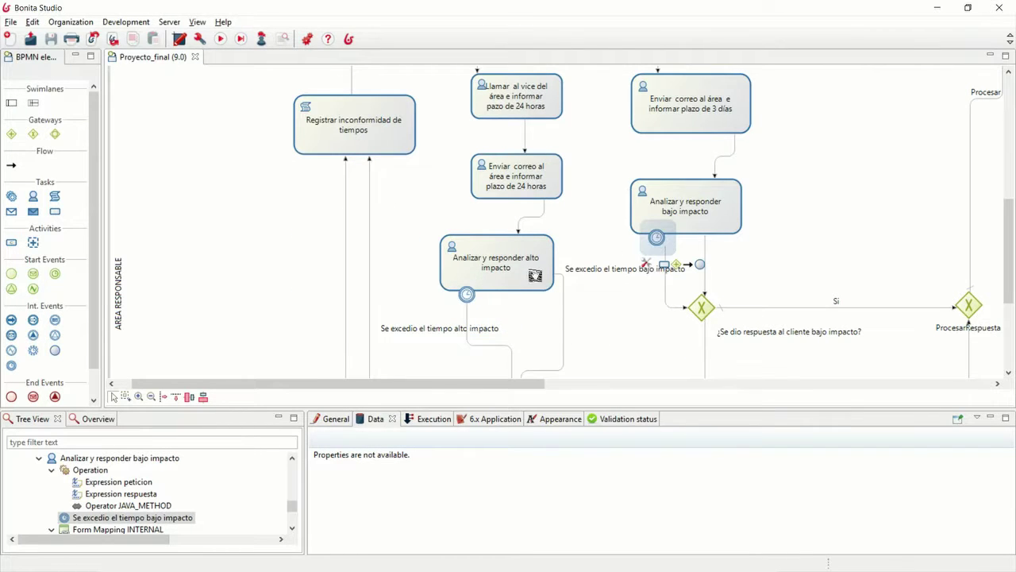
click(465, 294)
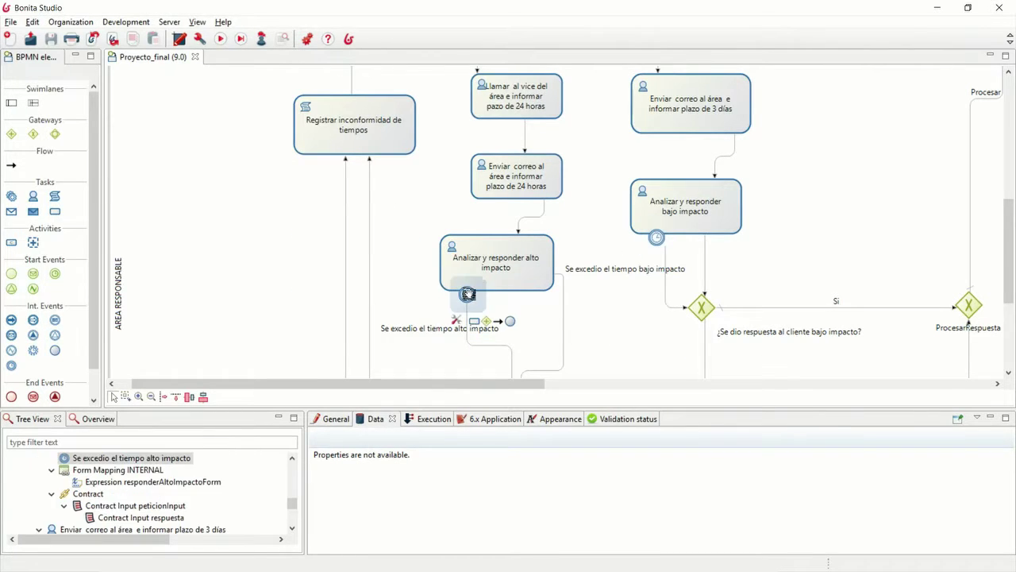
scroll(532, 258, down, 3)
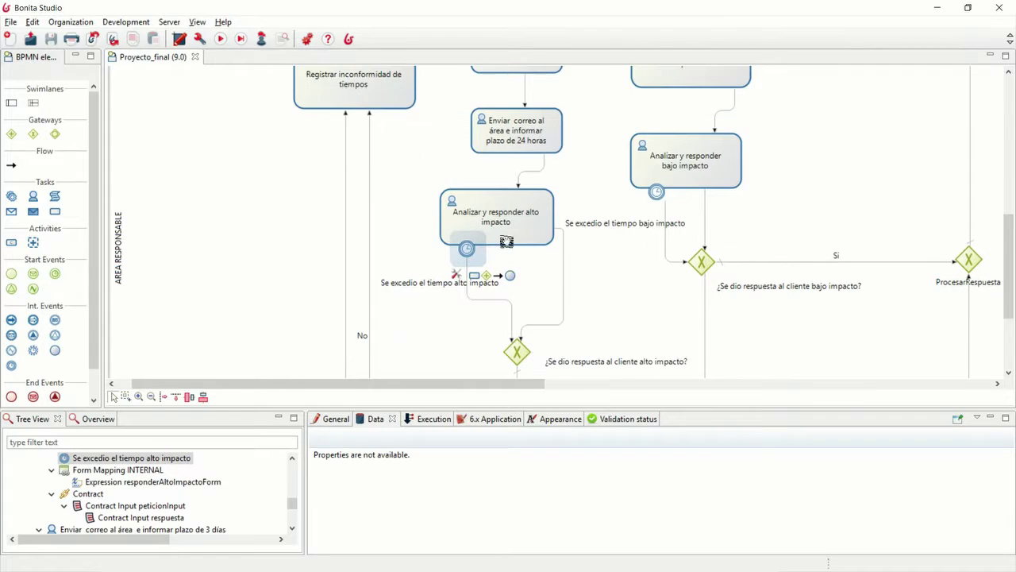
- Follow both Analizar y responder tasks to their client-response gateways and trace the No branches to Registrar inconformidad de tiempos
scroll(513, 217, up, 2)
click(505, 223)
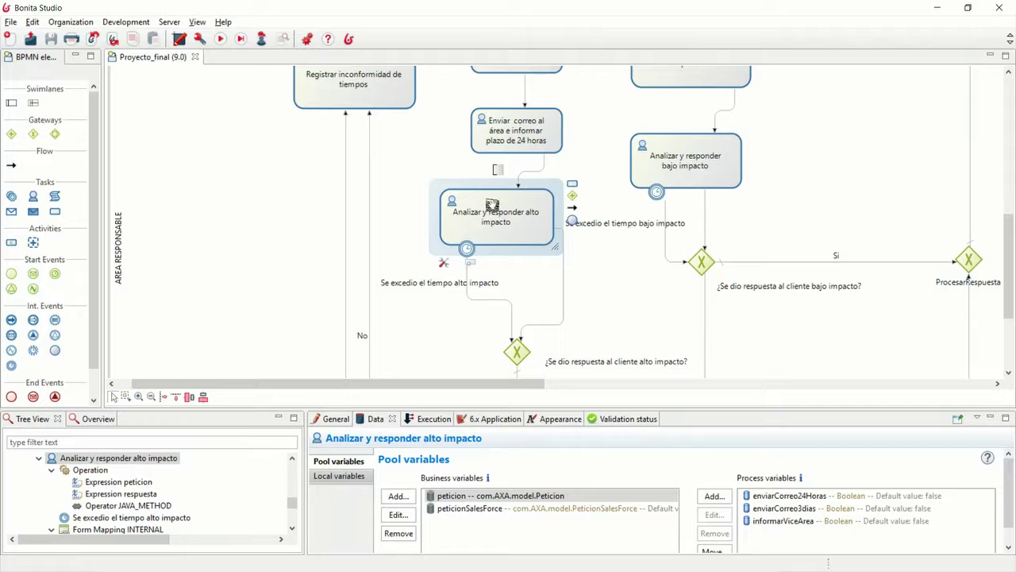
click(704, 161)
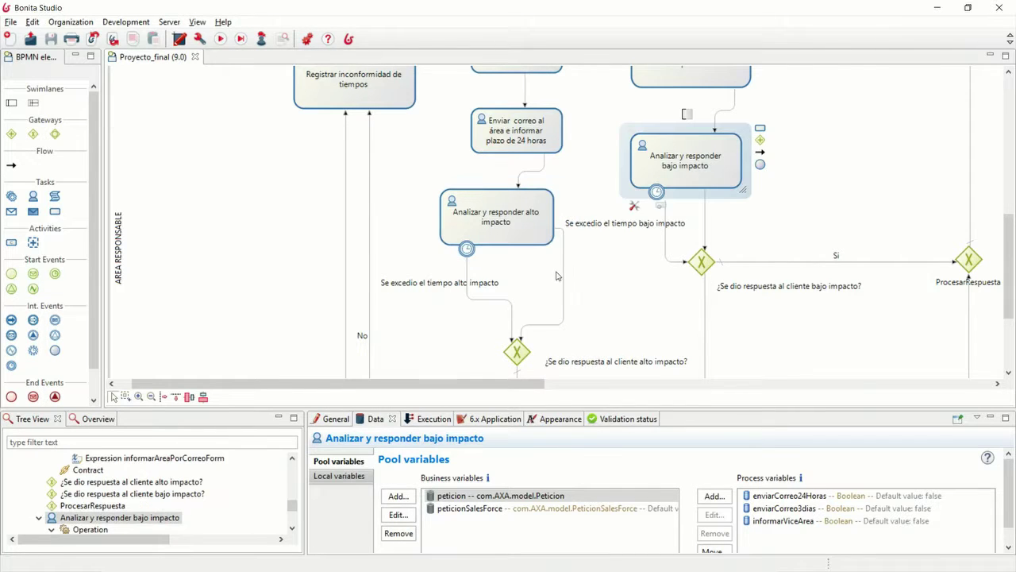
scroll(542, 223, down, 3)
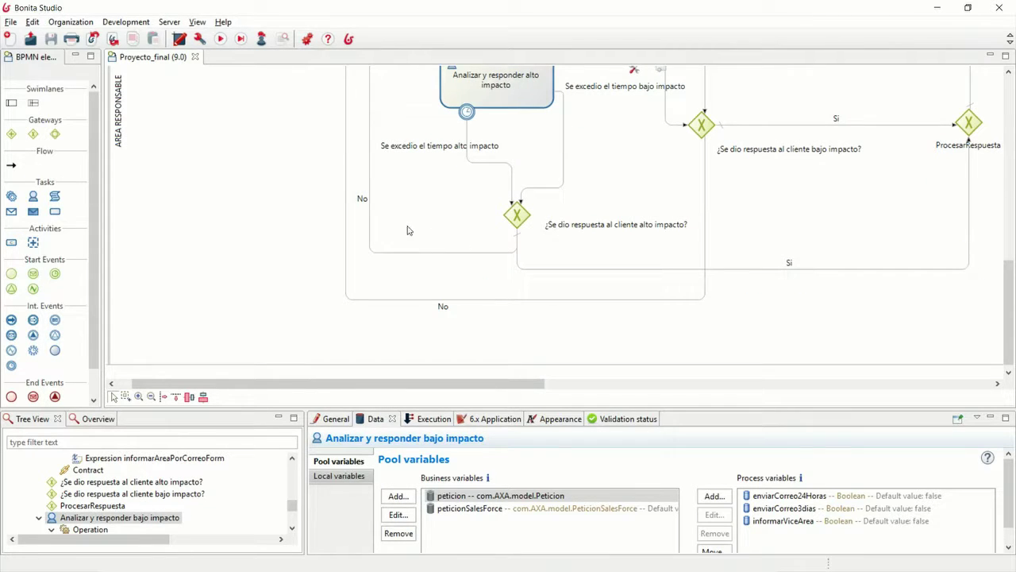
scroll(387, 214, up, 3)
scroll(382, 181, up, 2)
- Show the Registrar inconformidad de tiempos task's operations and highlight the true value assigned through setEsIncumplidoTiempo
click(362, 170)
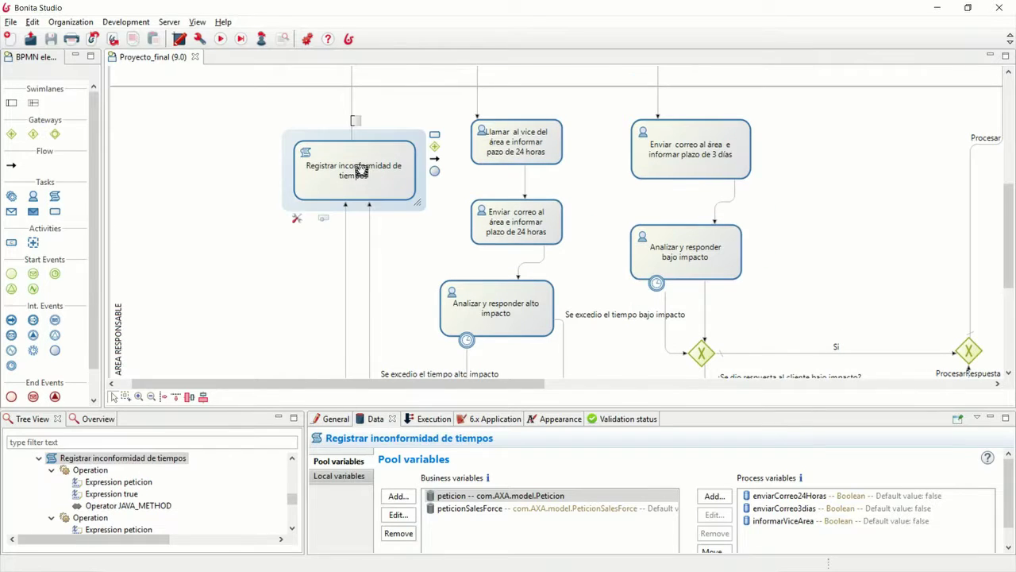
click(429, 419)
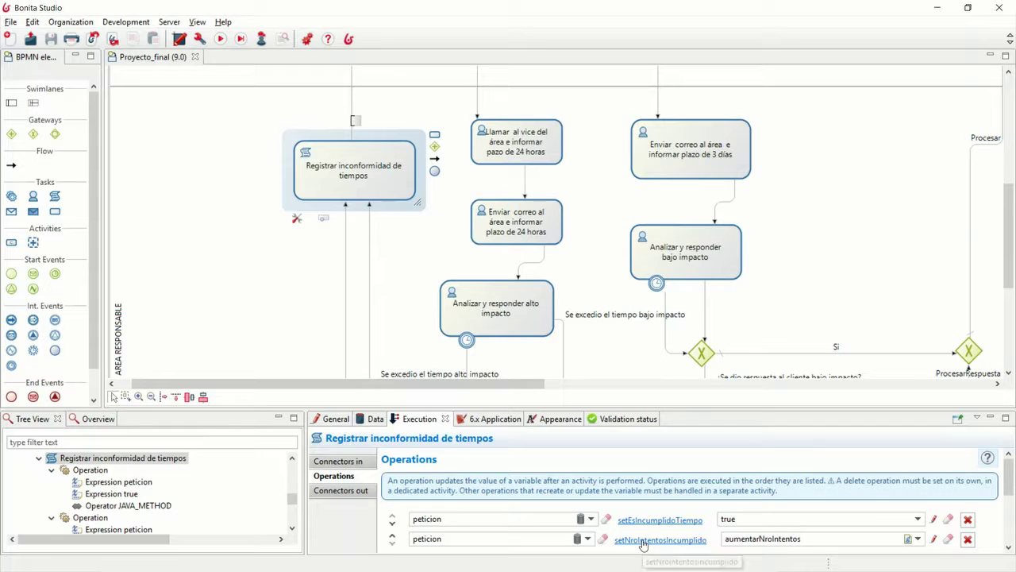
double_click(718, 518)
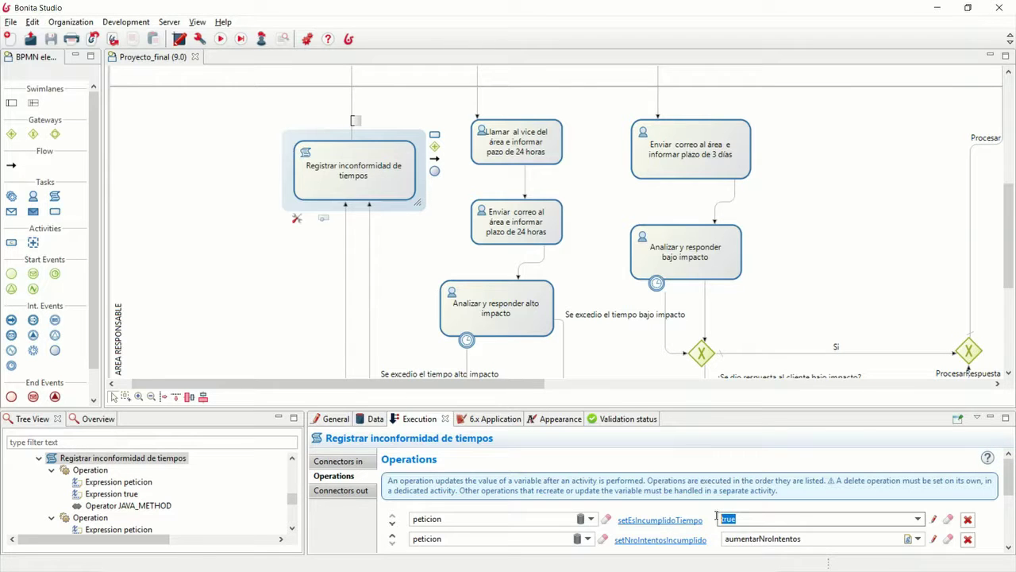
- Review the aumentarNroIntentos script used by setNroIntentosIncumplido, close the expression editor without changes, and return to the process diagram
click(935, 539)
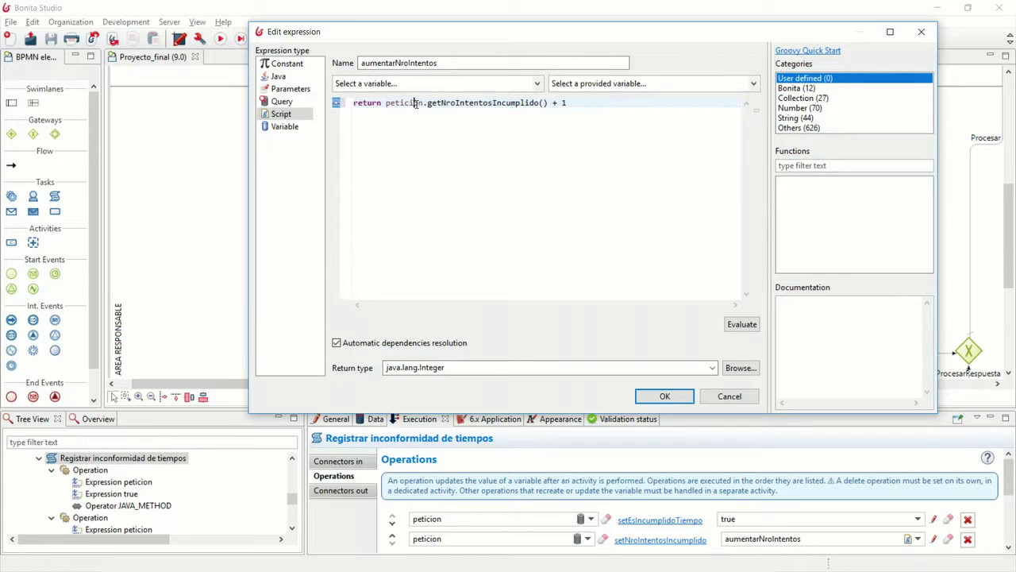
drag(414, 103, 565, 111)
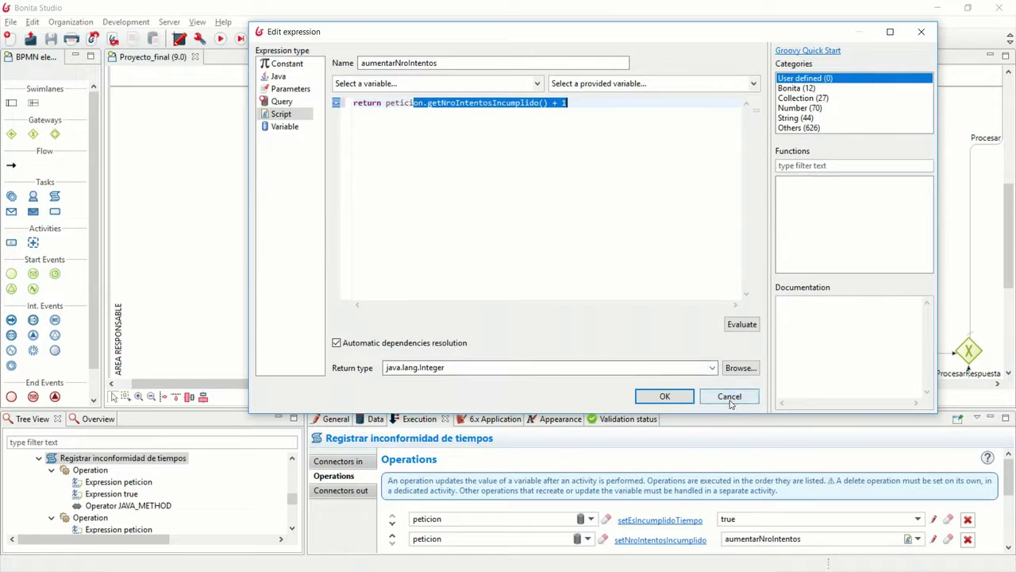
click(729, 396)
scroll(487, 223, down, 3)
scroll(486, 221, up, 5)
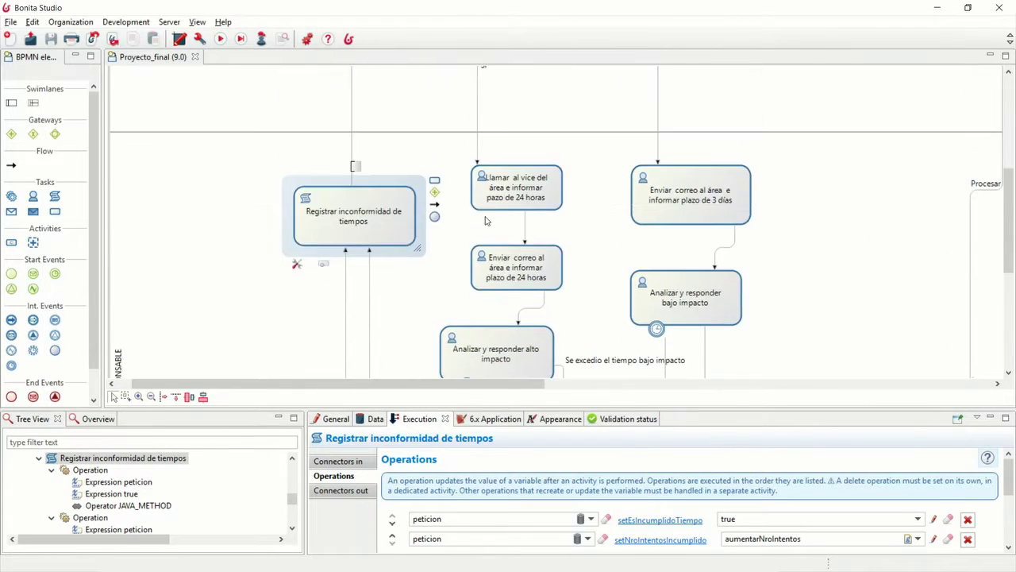
- Trace the return flow from Registrar inconformidad de tiempos to Evaluar solicitud and the impact branches leading back down to the response tasks
scroll(486, 221, down, 7)
scroll(464, 254, up, 10)
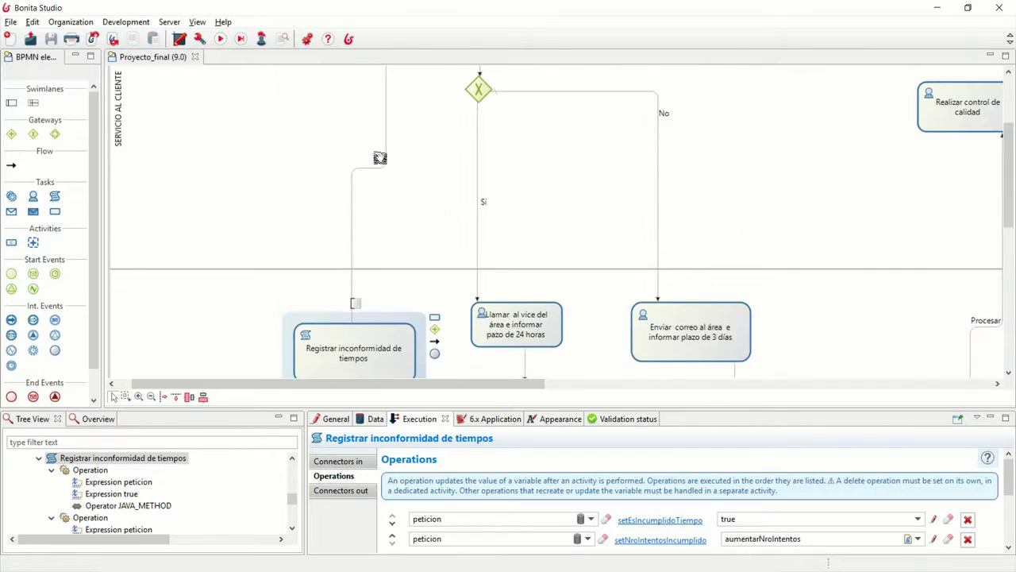
click(411, 157)
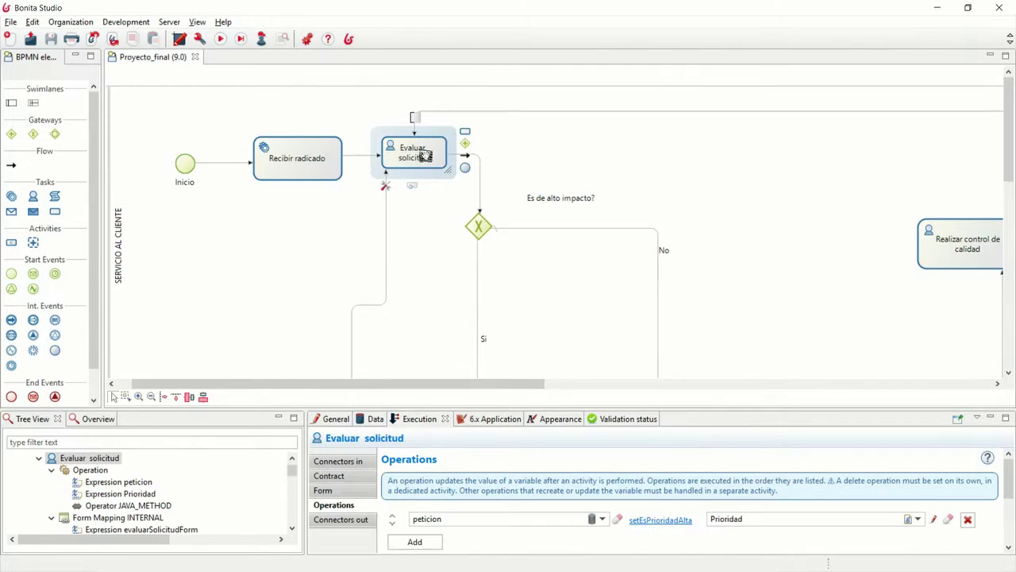
scroll(477, 159, down, 3)
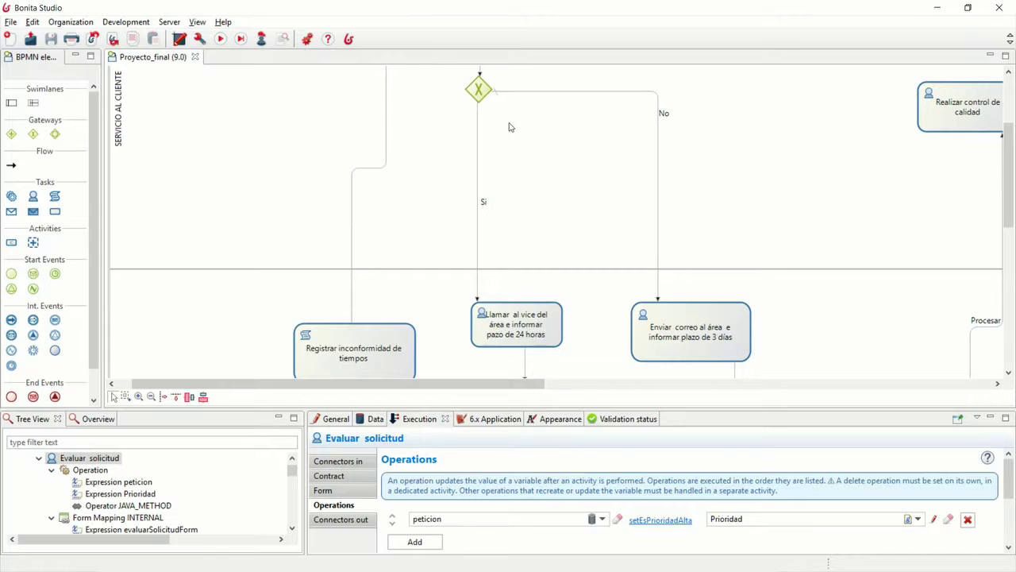
scroll(508, 127, down, 9)
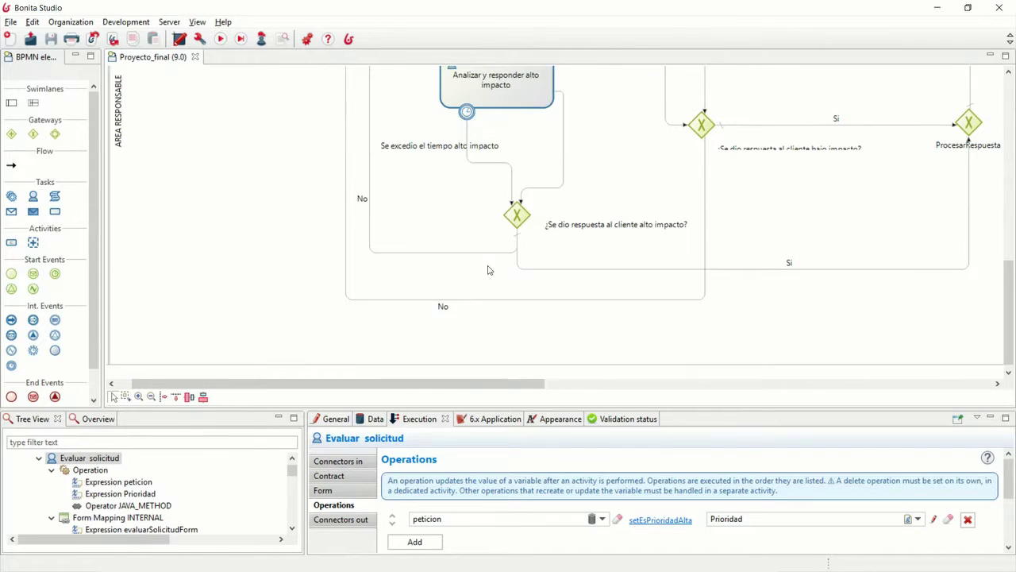
scroll(358, 172, up, 7)
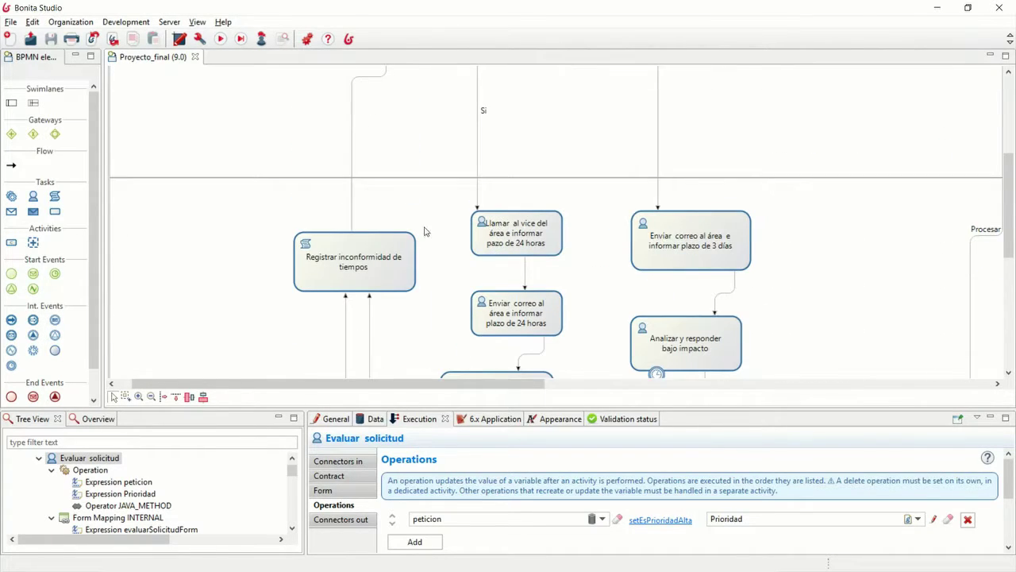
scroll(509, 211, down, 3)
scroll(506, 222, up, 5)
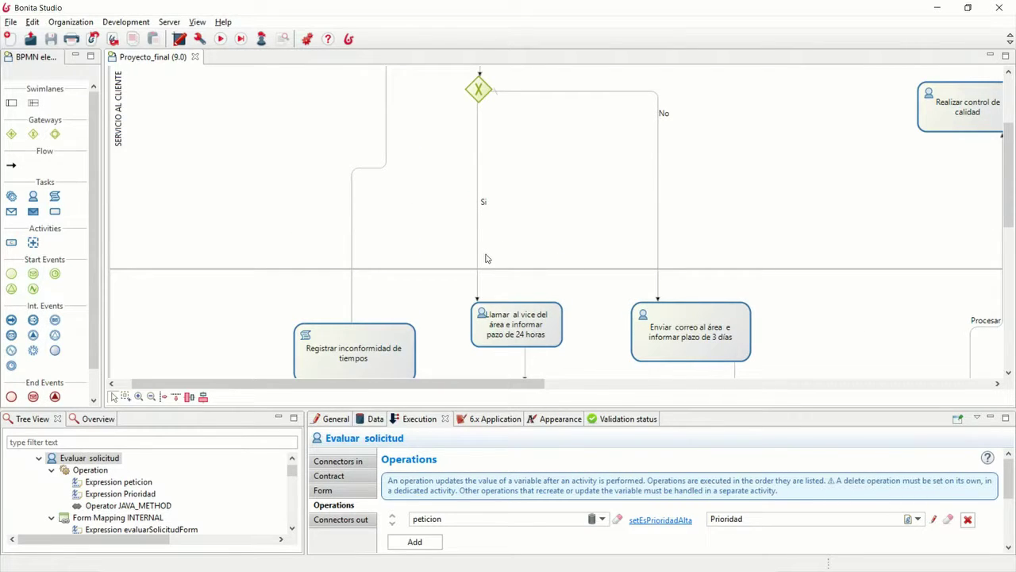
scroll(485, 257, up, 2)
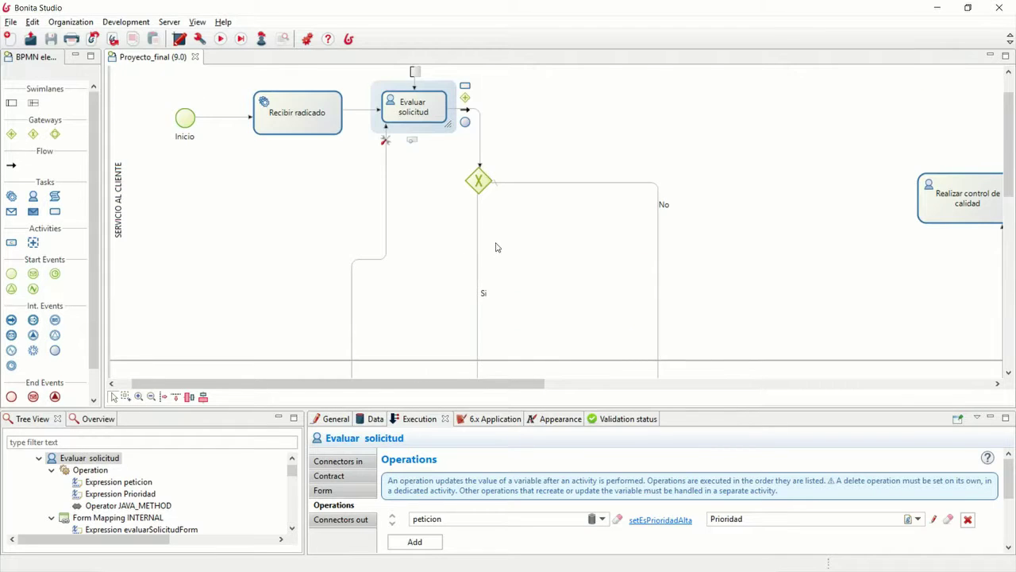
scroll(495, 248, down, 6)
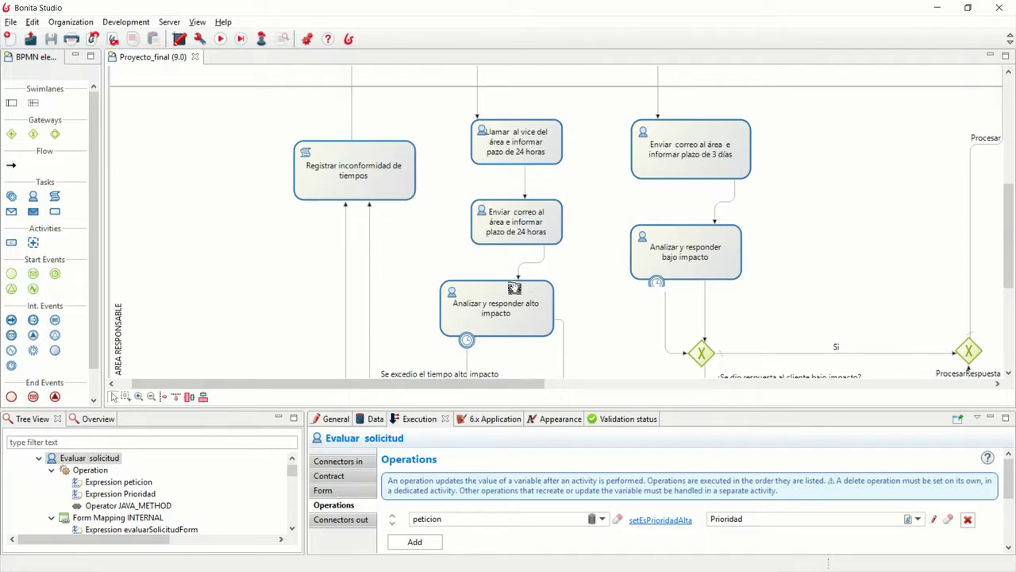
- Show the Analizar y responder alto impacto task's operations and follow the flow through it to the client-response gateways
click(516, 287)
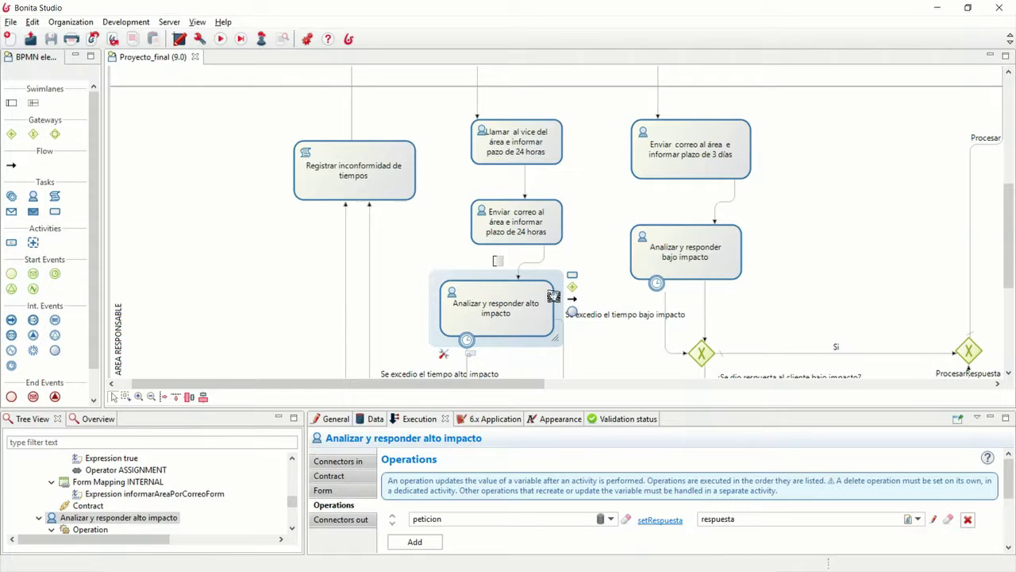
scroll(431, 215, up, 5)
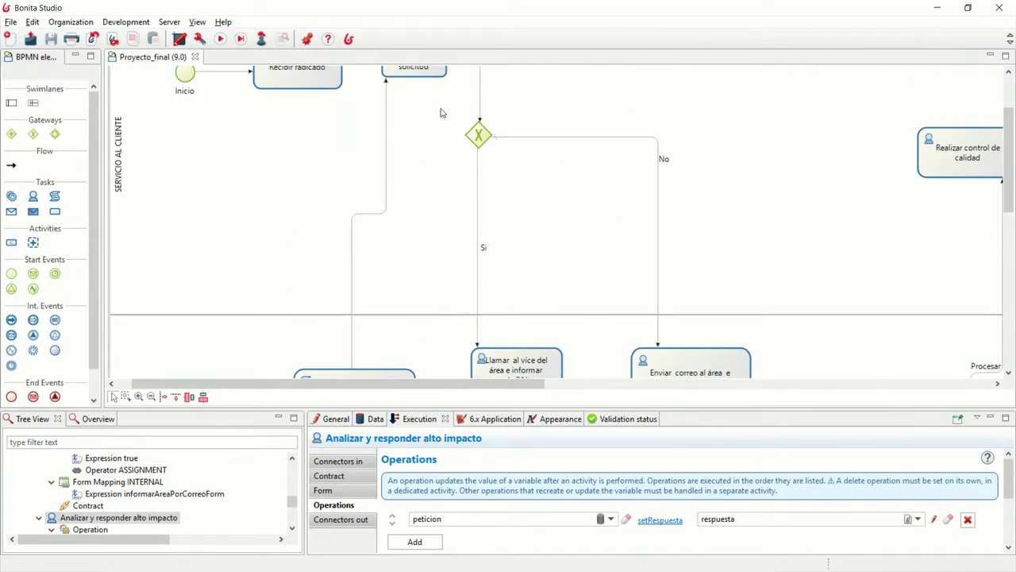
scroll(530, 239, down, 2)
scroll(530, 239, down, 3)
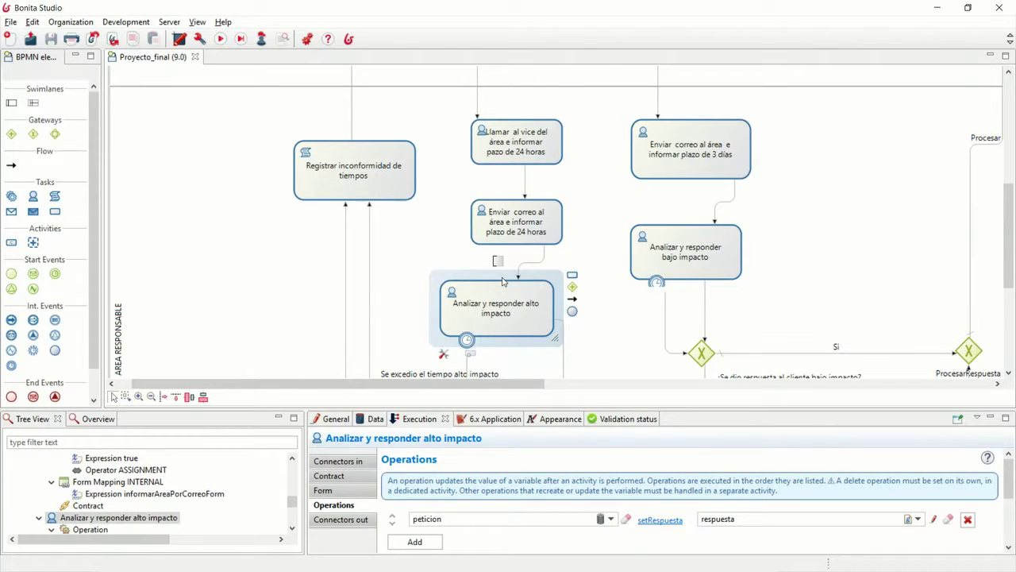
scroll(502, 281, up, 6)
scroll(535, 233, down, 6)
scroll(648, 199, down, 5)
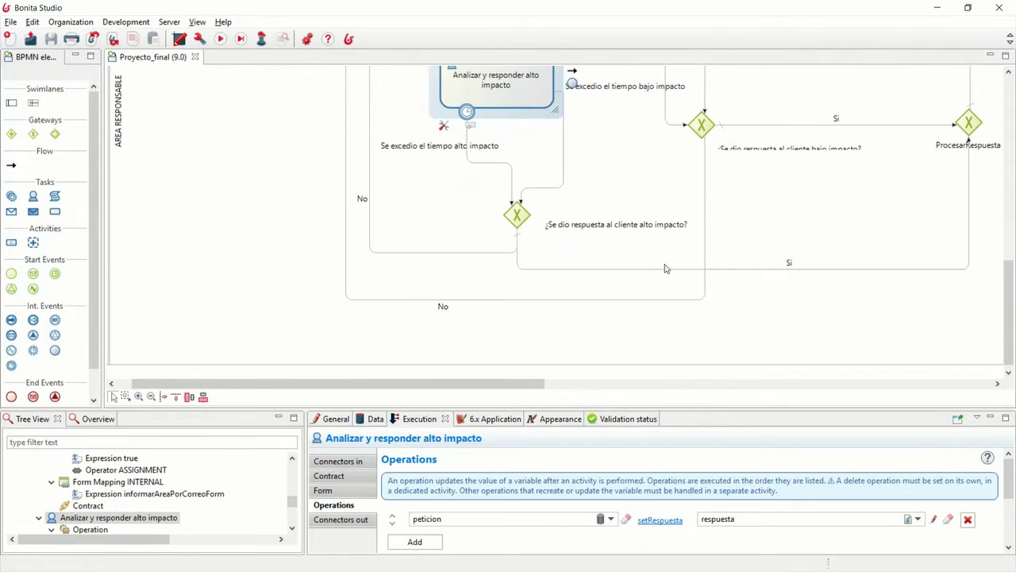
- Follow the affirmative response branches through ProcesarRespuesta to Realizar control de calidad and show that task's operations
click(789, 169)
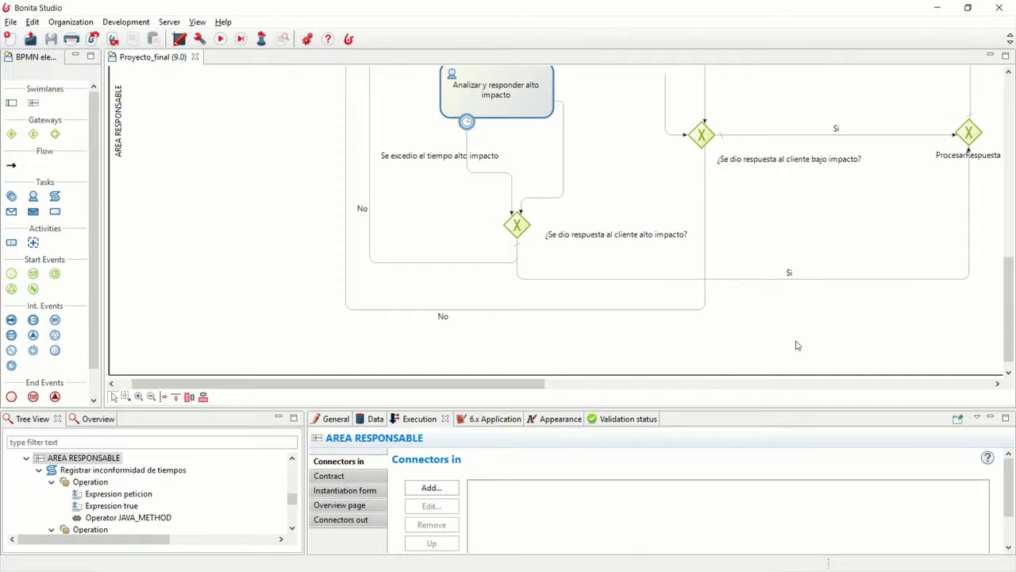
drag(539, 384, 722, 386)
scroll(517, 278, up, 10)
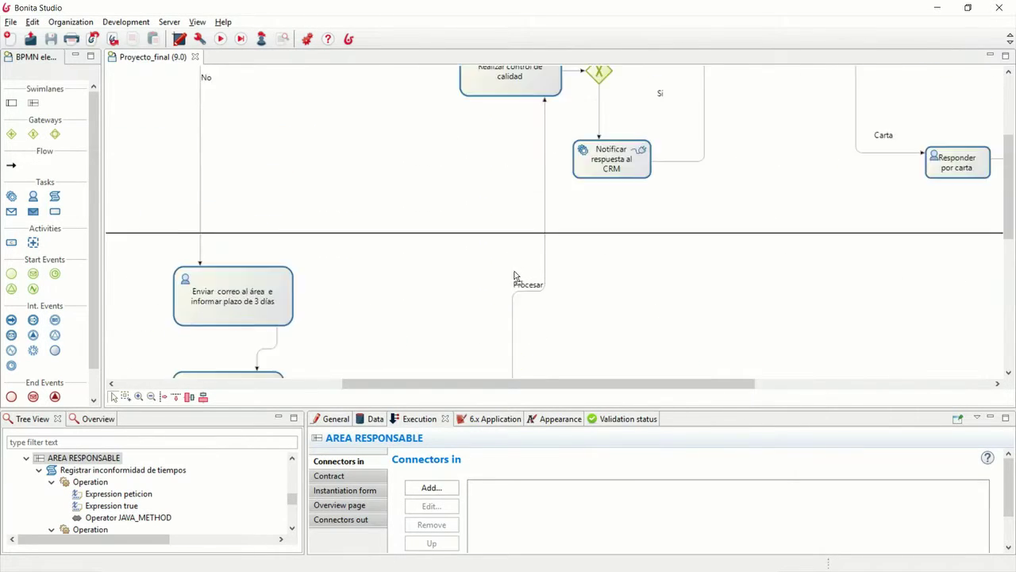
click(513, 220)
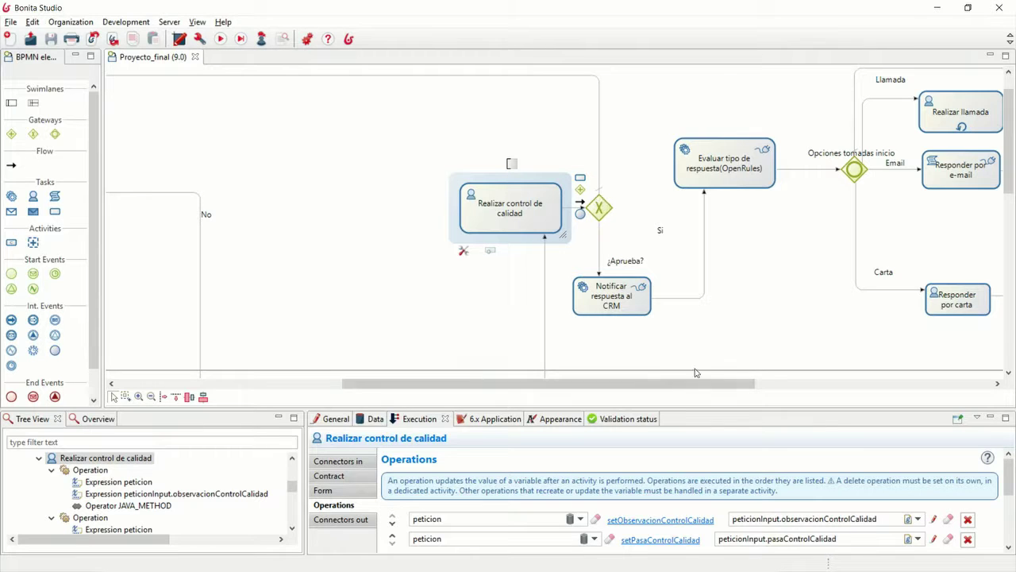
- Examine the ¿Aprueba? gateway and its connection with the Realizar control de calidad task
click(672, 236)
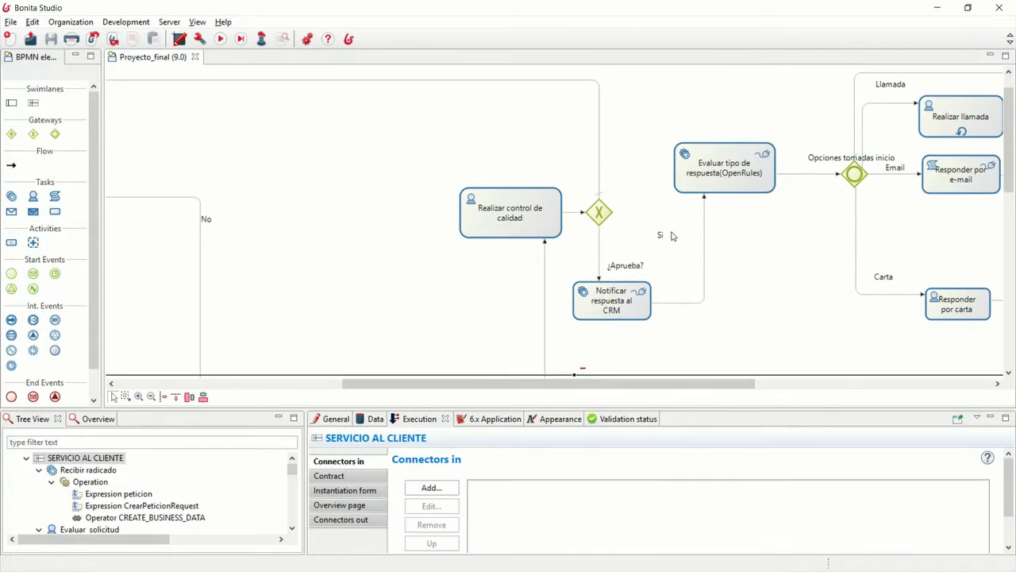
click(661, 233)
click(635, 245)
click(598, 214)
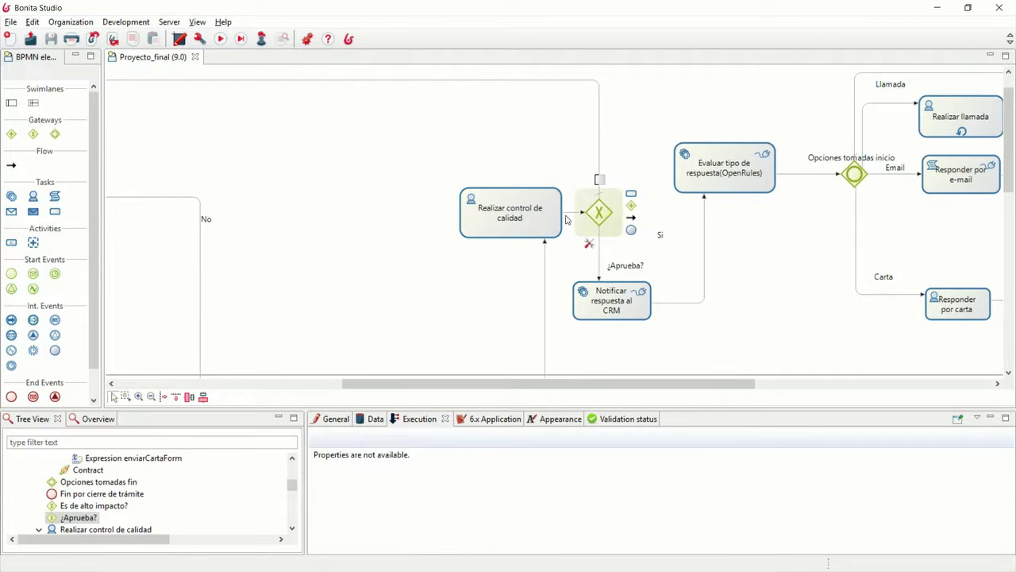
click(552, 215)
click(603, 217)
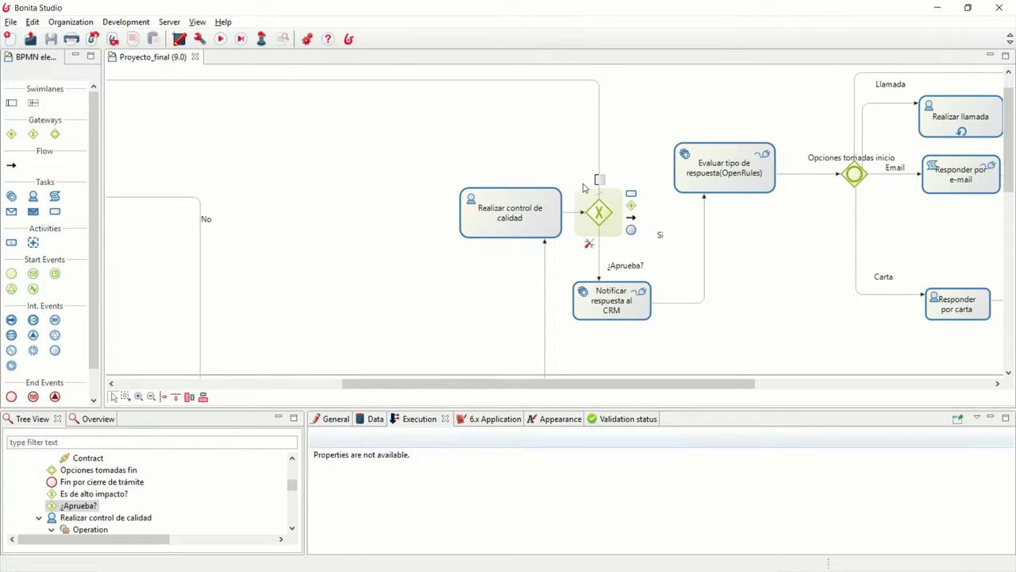
- Trace the rejection flow from the ¿Aprueba? gateway back to Evaluar solicitud and review the path that follows it
scroll(588, 191, up, 1)
drag(508, 384, 290, 317)
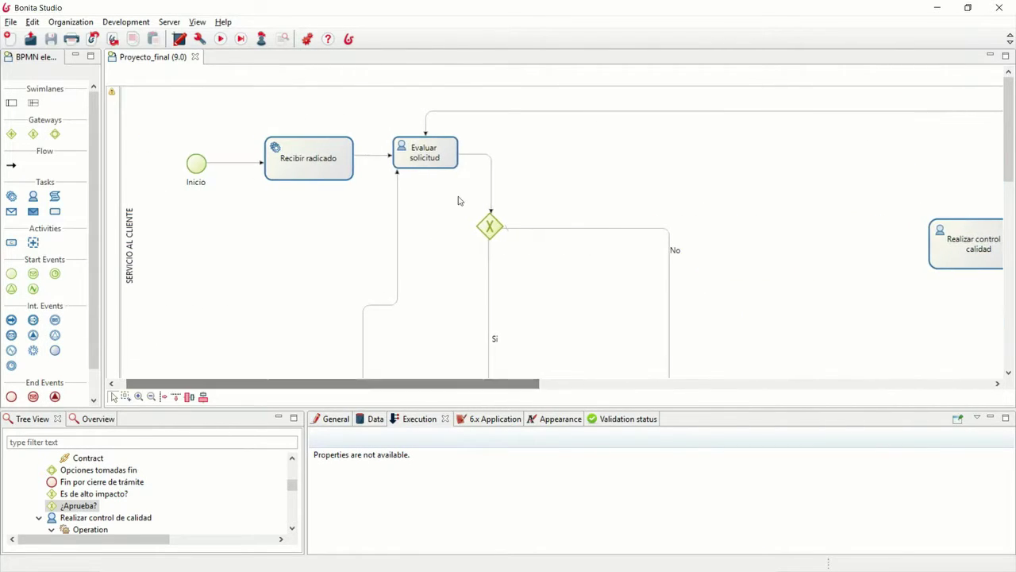
click(436, 148)
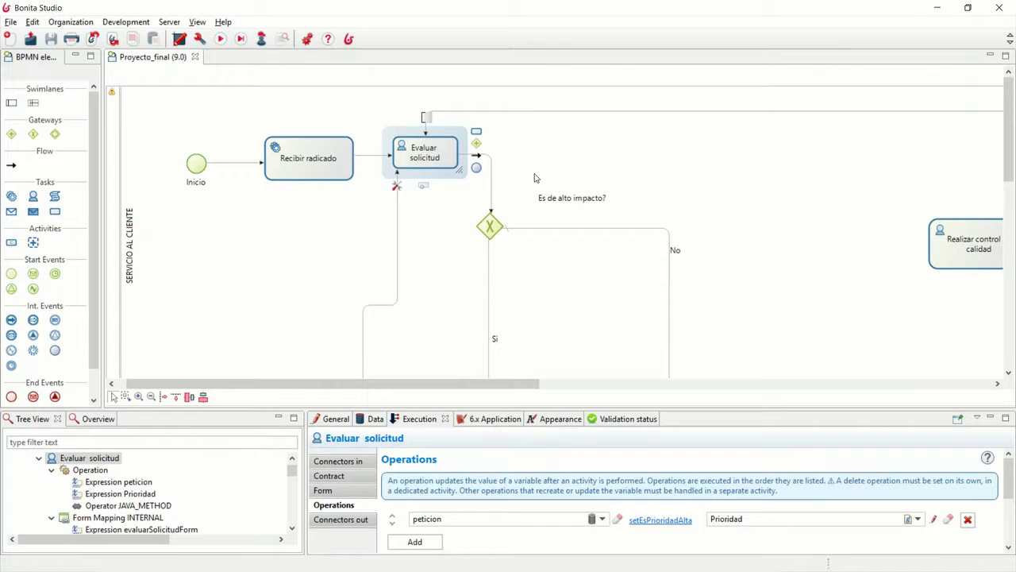
scroll(563, 249, down, 5)
scroll(583, 252, up, 5)
- Select the Notificar respuesta al CRM task on the approval branch and show its output connectors
drag(505, 384, 807, 423)
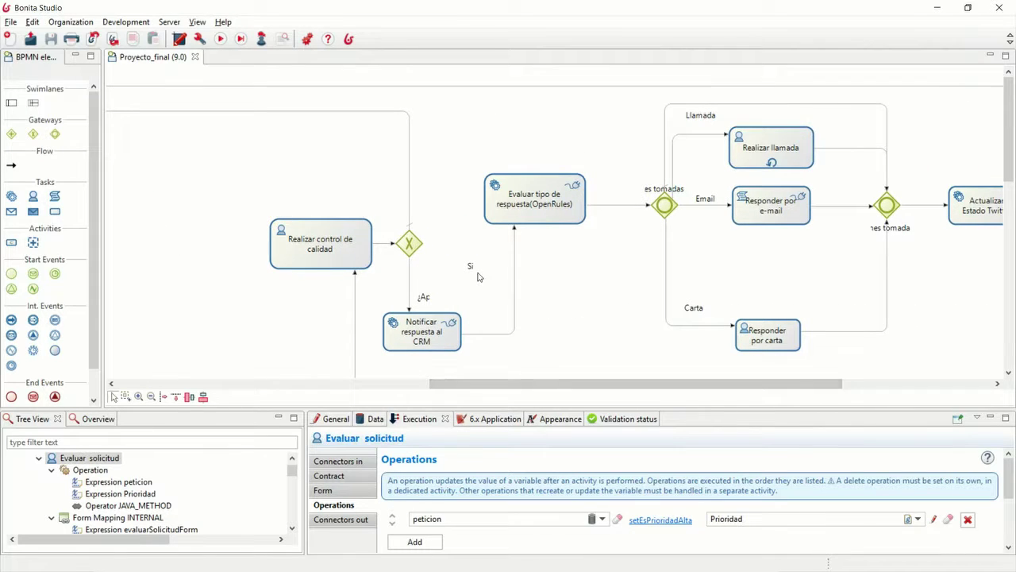
click(429, 326)
scroll(453, 302, down, 2)
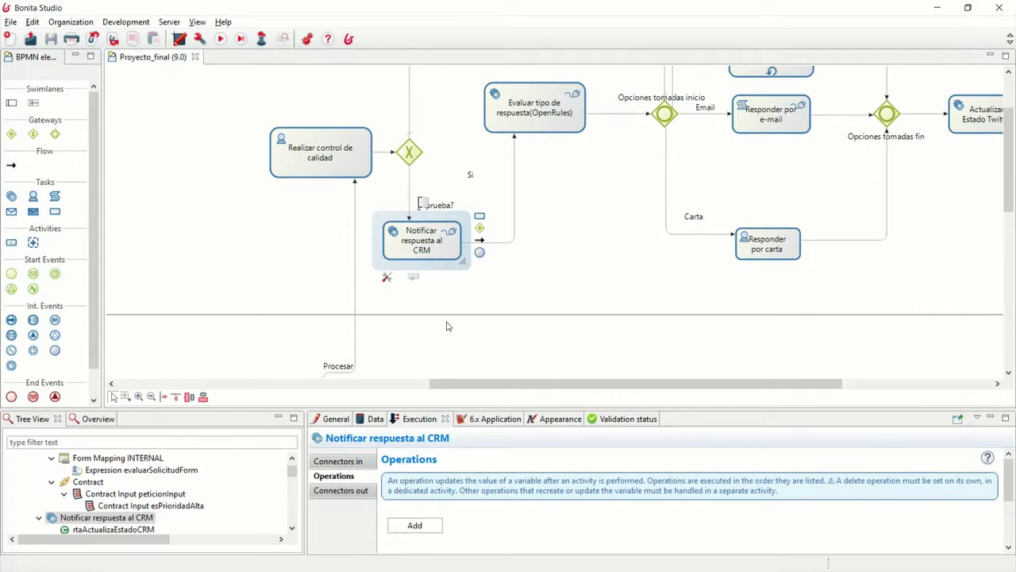
scroll(449, 326, down, 1)
click(335, 421)
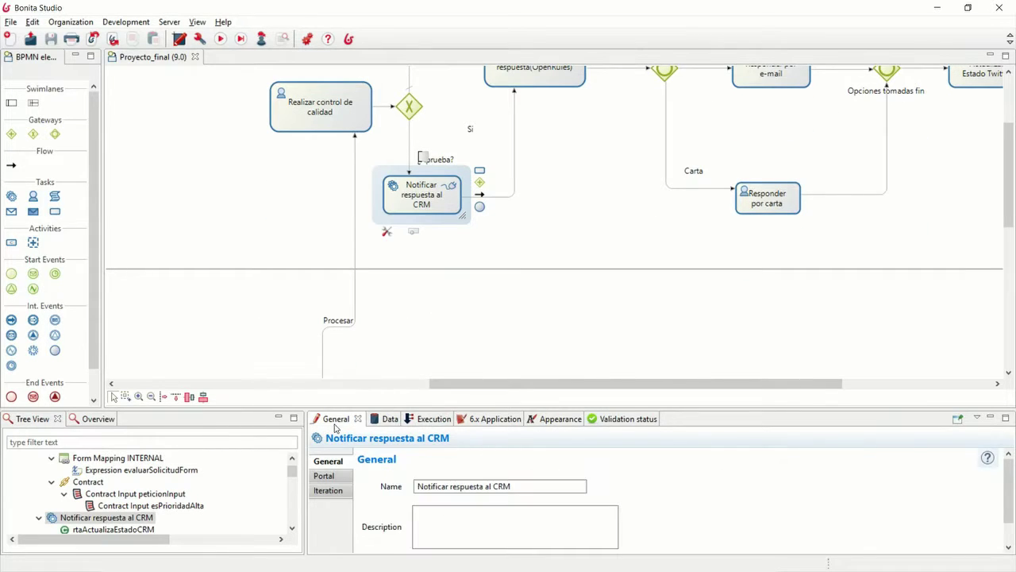
click(392, 419)
click(433, 420)
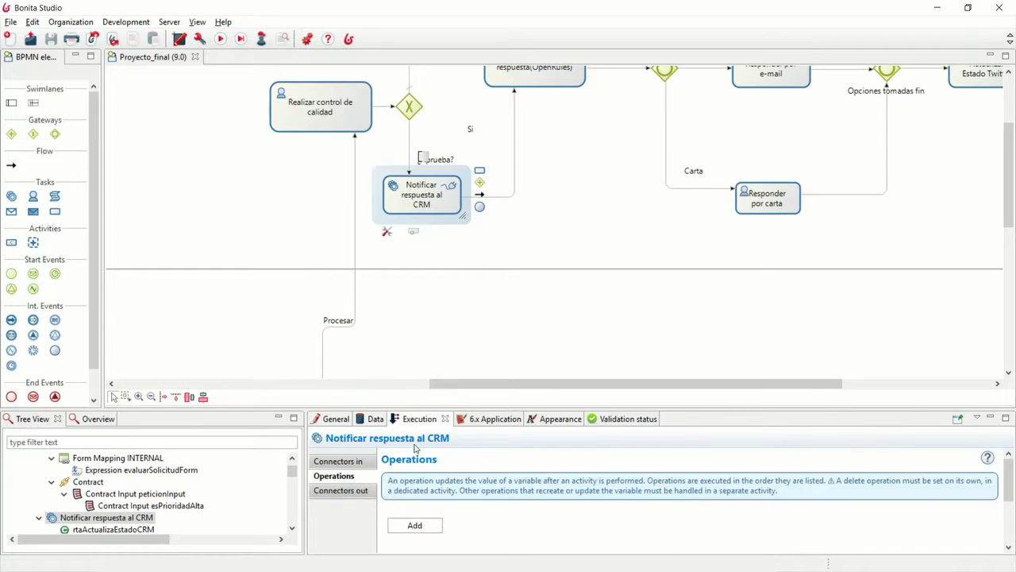
click(357, 491)
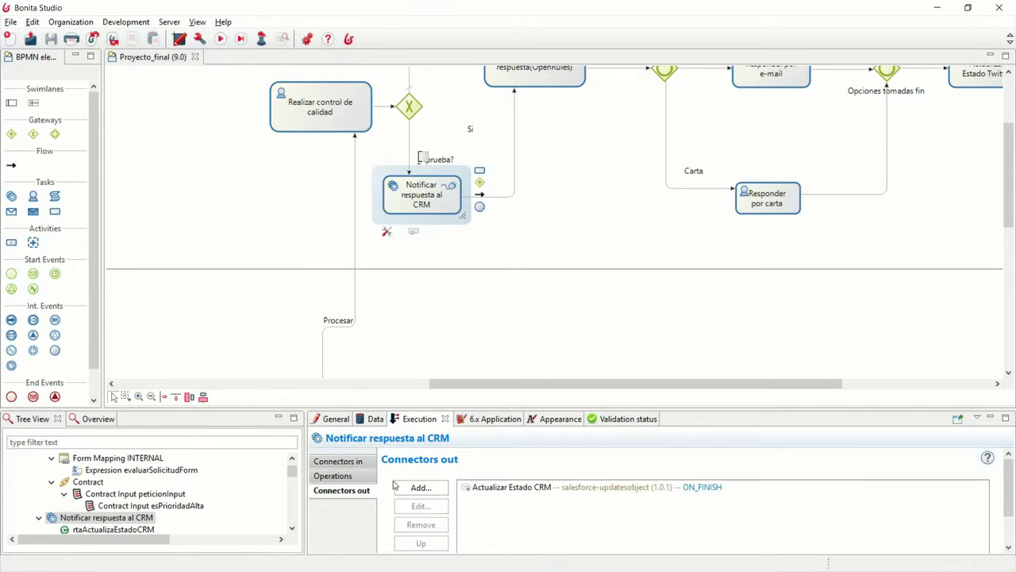
- Review the general information of the Actualizar Estado CRM connector and close its configuration without changes
click(479, 488)
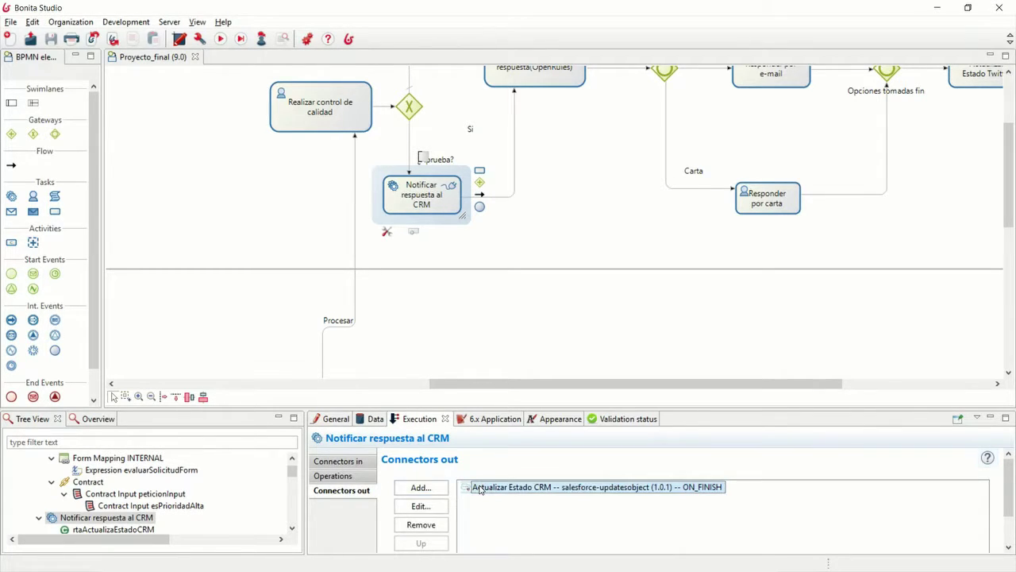
click(421, 505)
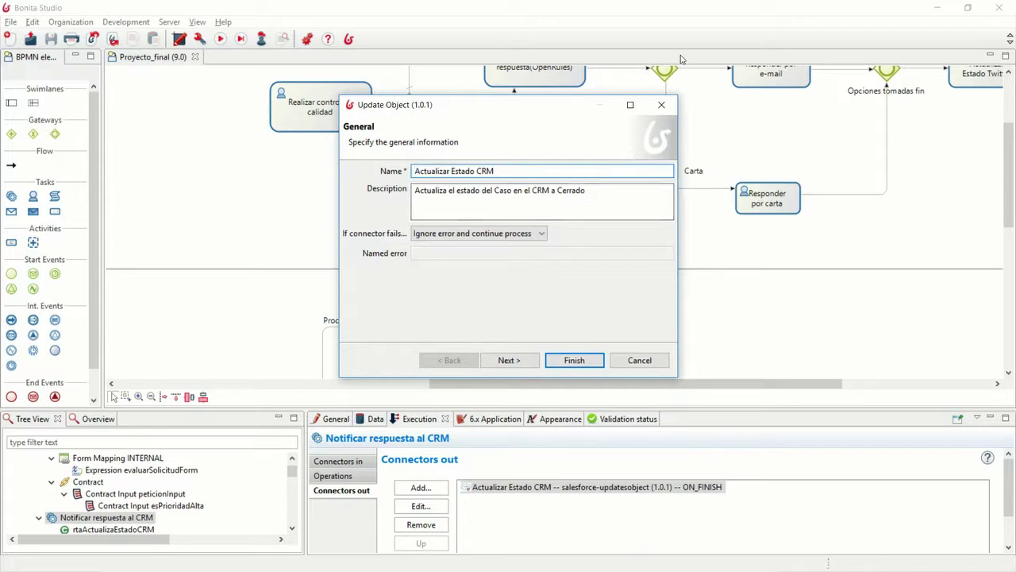
click(668, 105)
- Open the OpenRulesCall input connector of the Evaluar tipo de respuesta(OpenRules) task and show its REST request configuration
scroll(664, 135, up, 3)
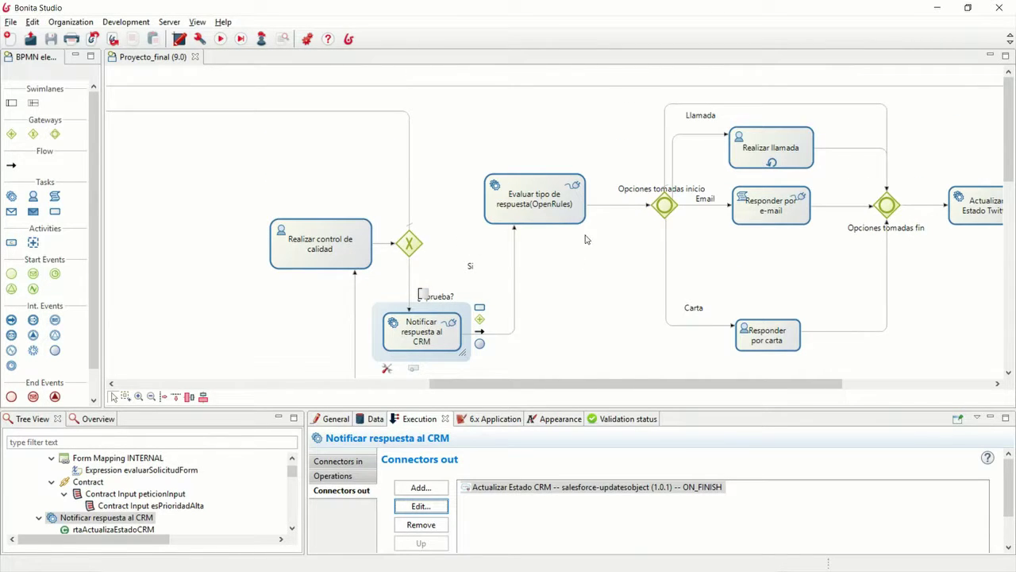
click(535, 201)
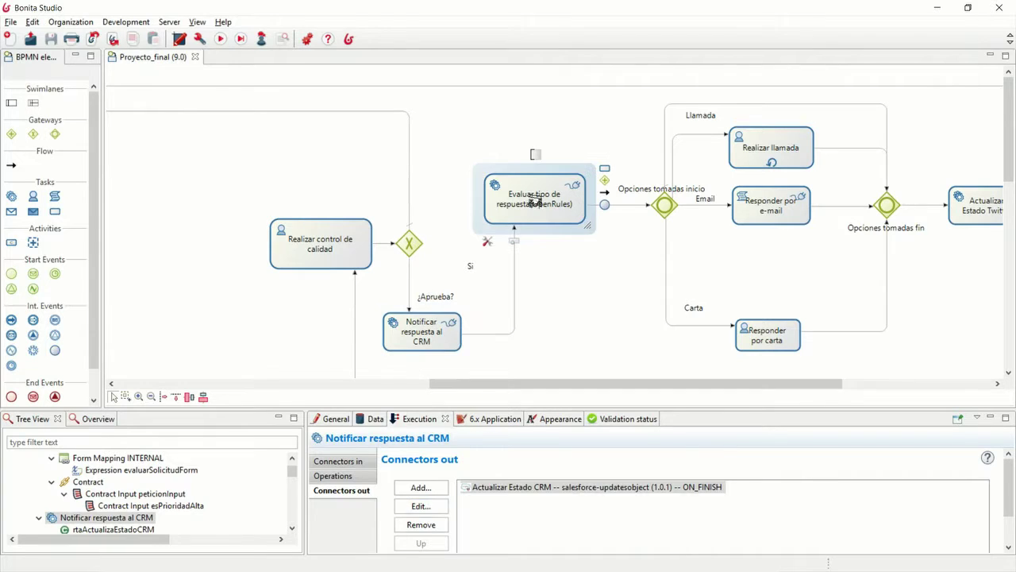
click(340, 460)
click(487, 488)
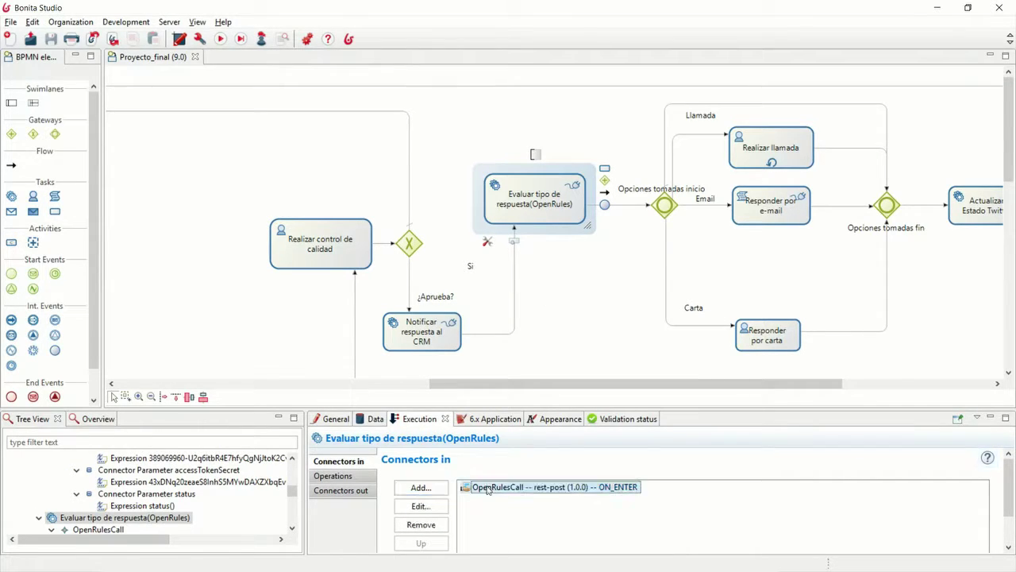
click(421, 506)
drag(482, 118, 258, 155)
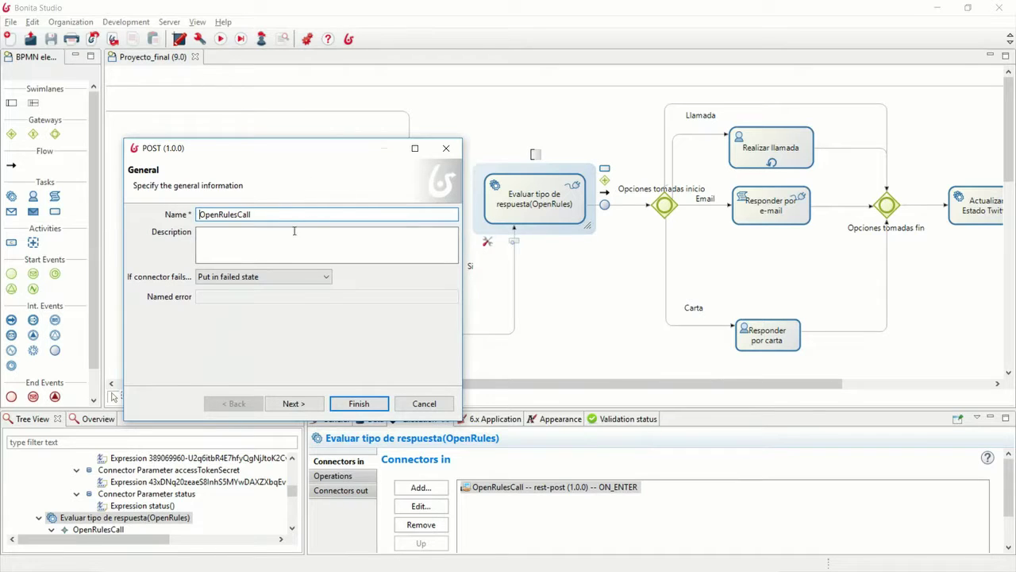
click(293, 403)
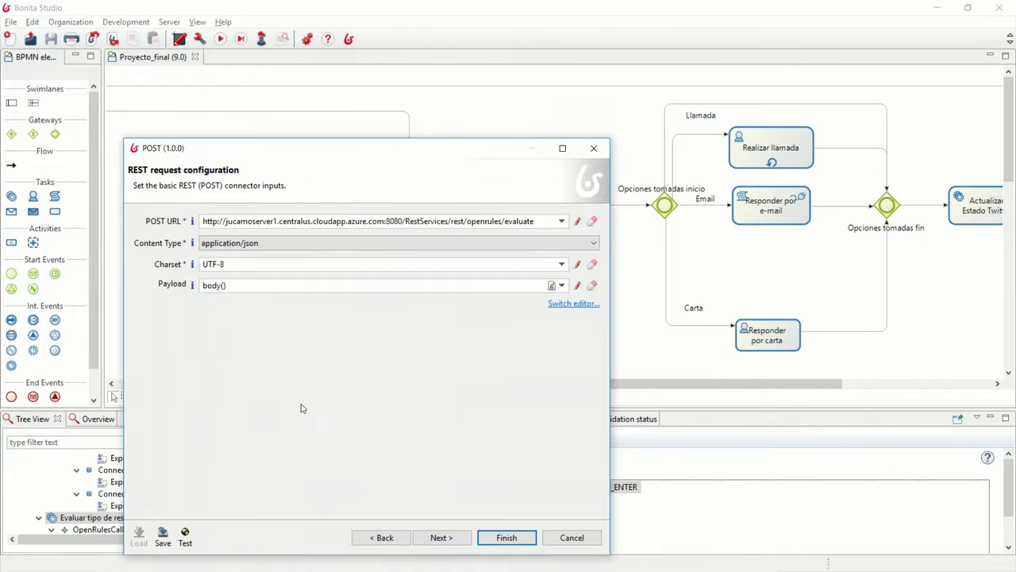
- Open the connector's body() payload script and highlight the highImpact field and the isEsPrioridadAlta call
click(577, 287)
click(387, 178)
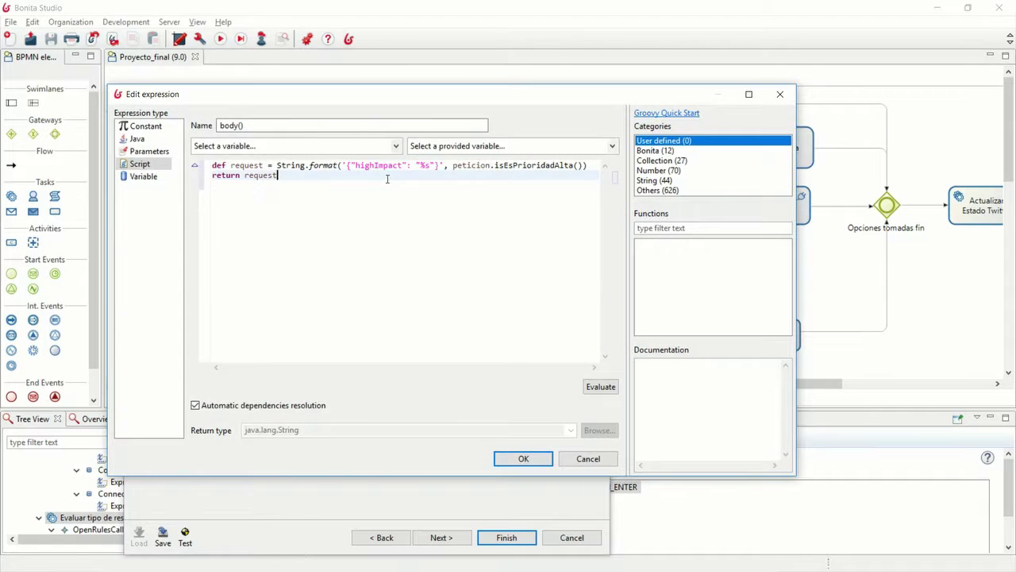
double_click(380, 165)
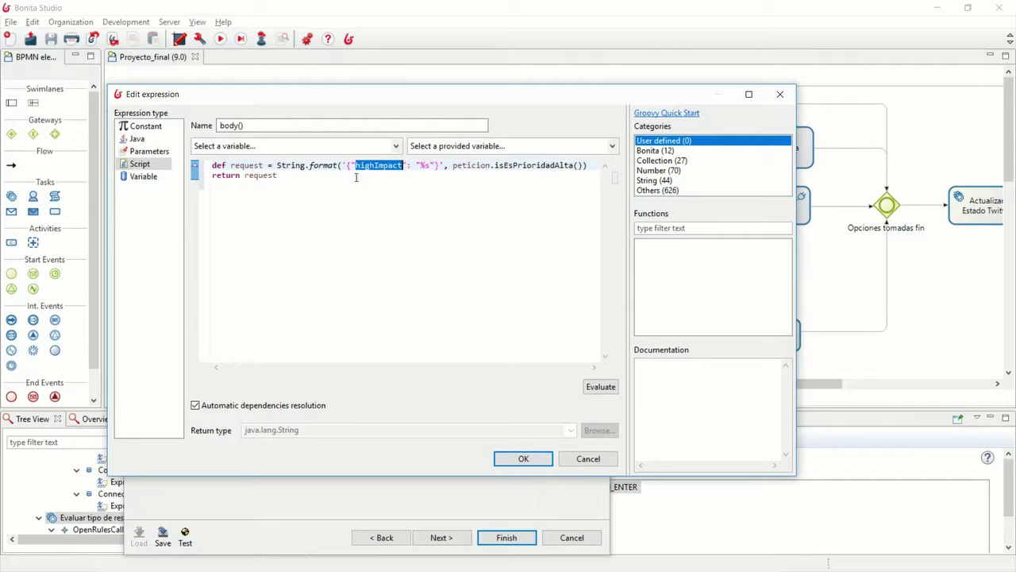
double_click(521, 165)
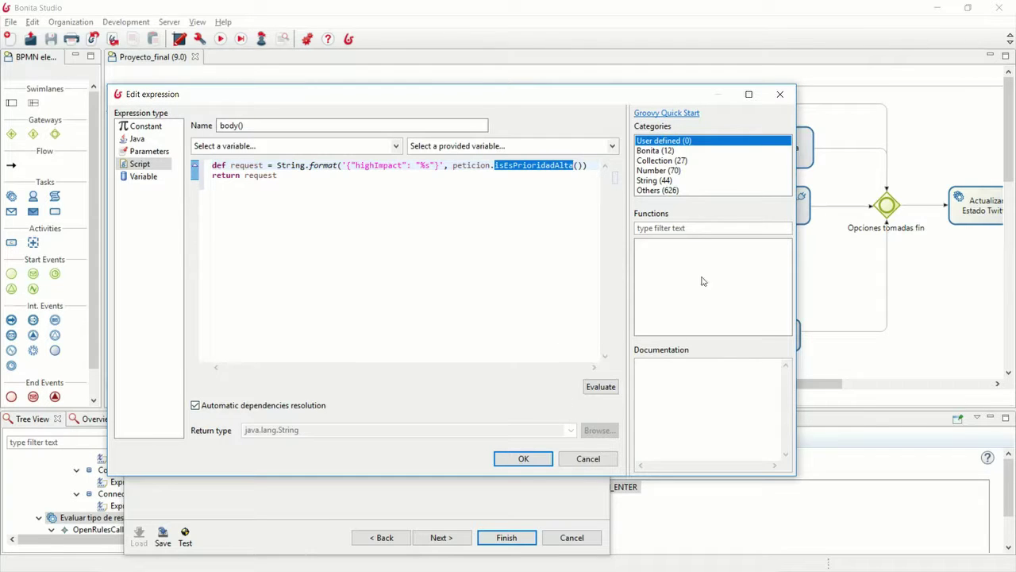
- Close the payload script, review the remaining OpenRulesCall connector settings through the output operations, and close the configuration without changes
click(780, 93)
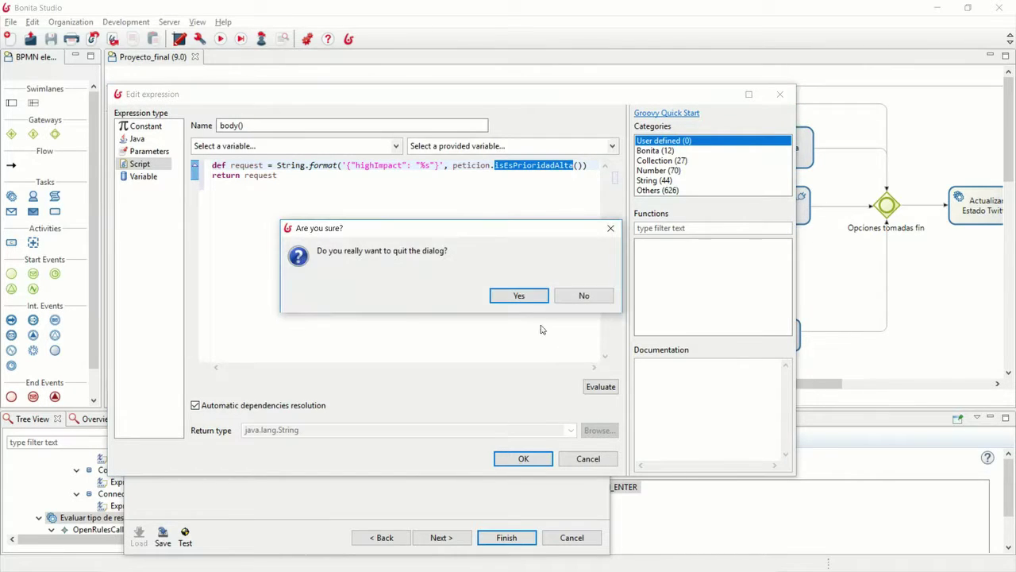
click(520, 295)
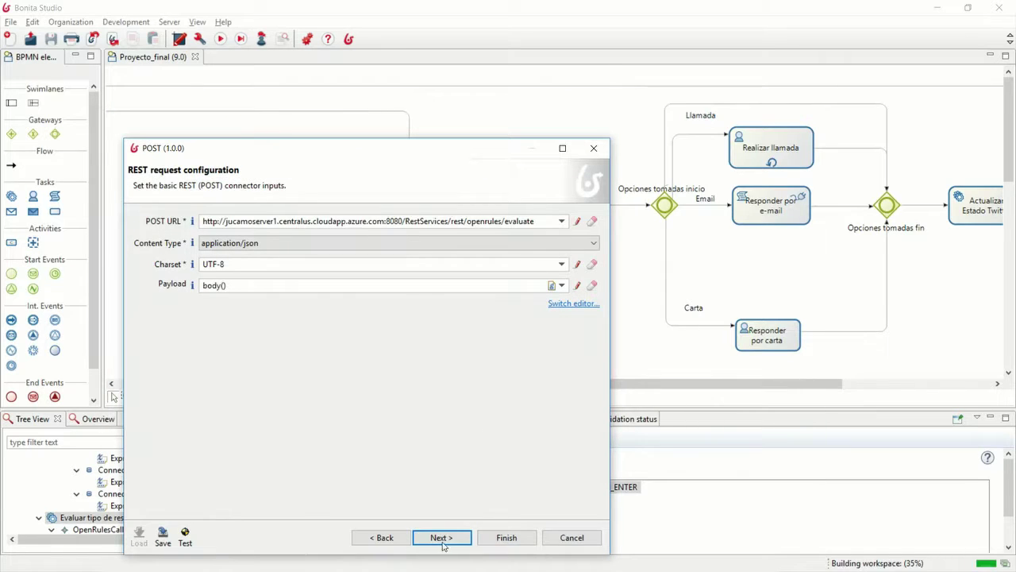
click(441, 539)
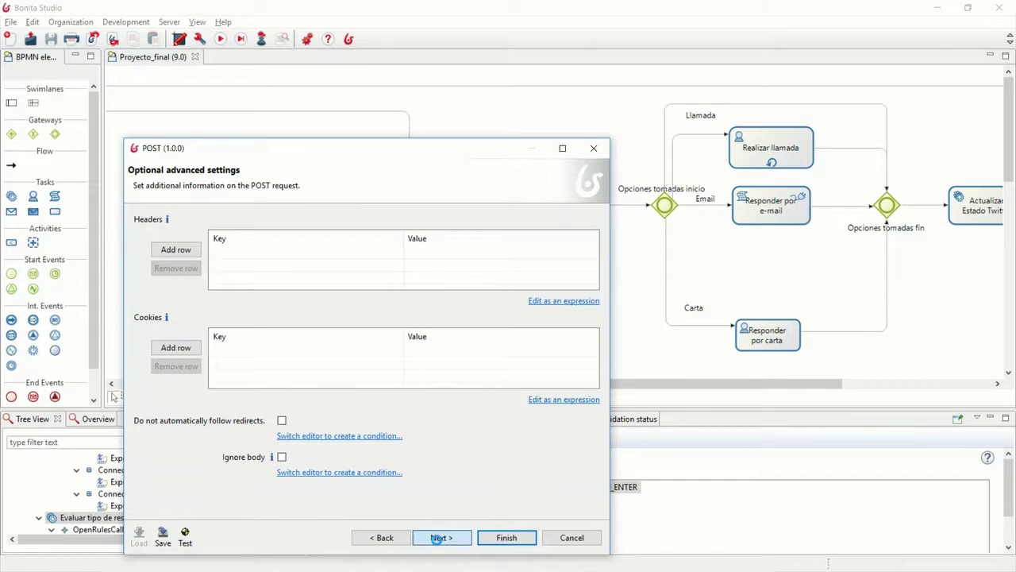
click(439, 539)
click(438, 540)
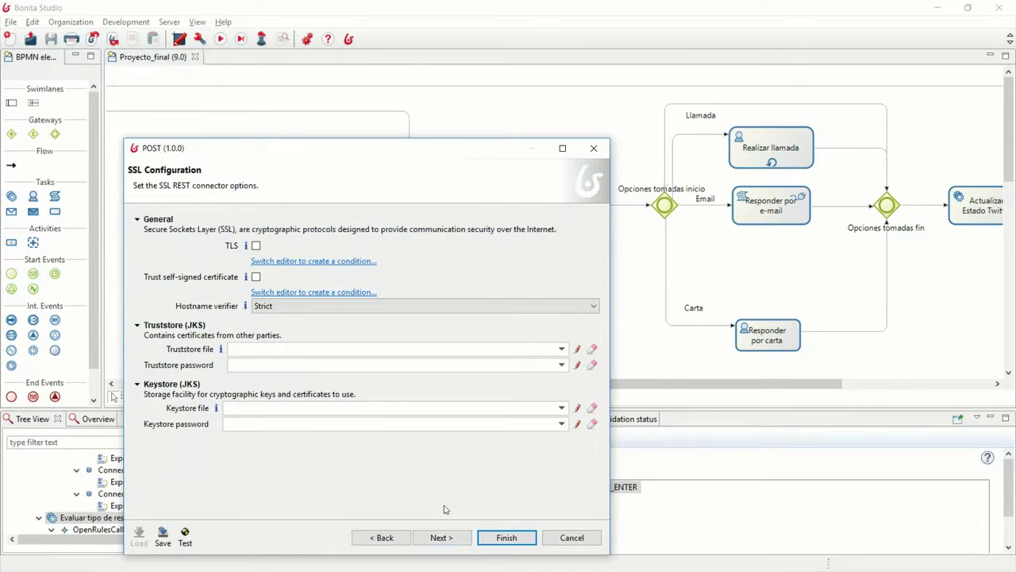
click(446, 540)
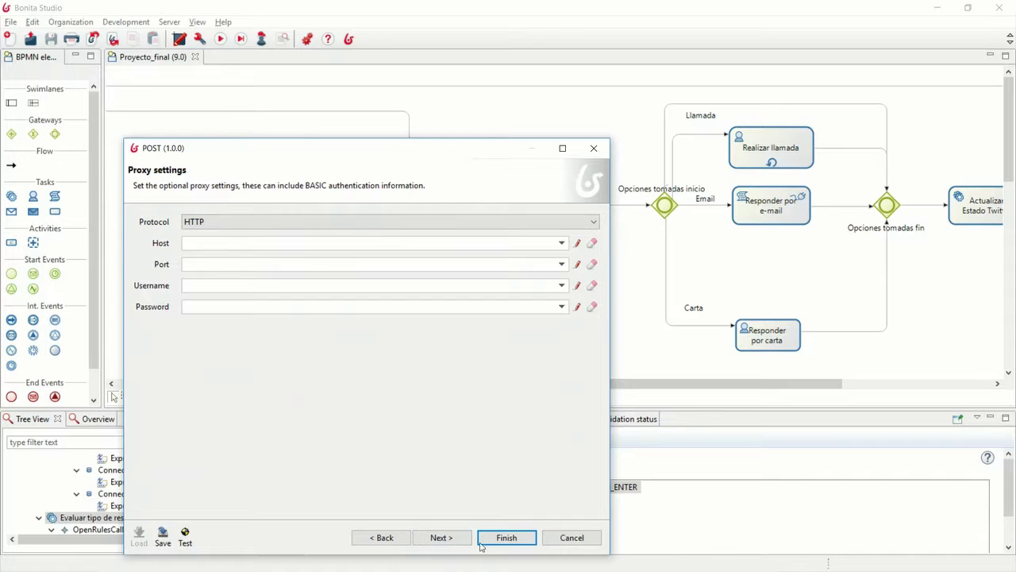
click(445, 537)
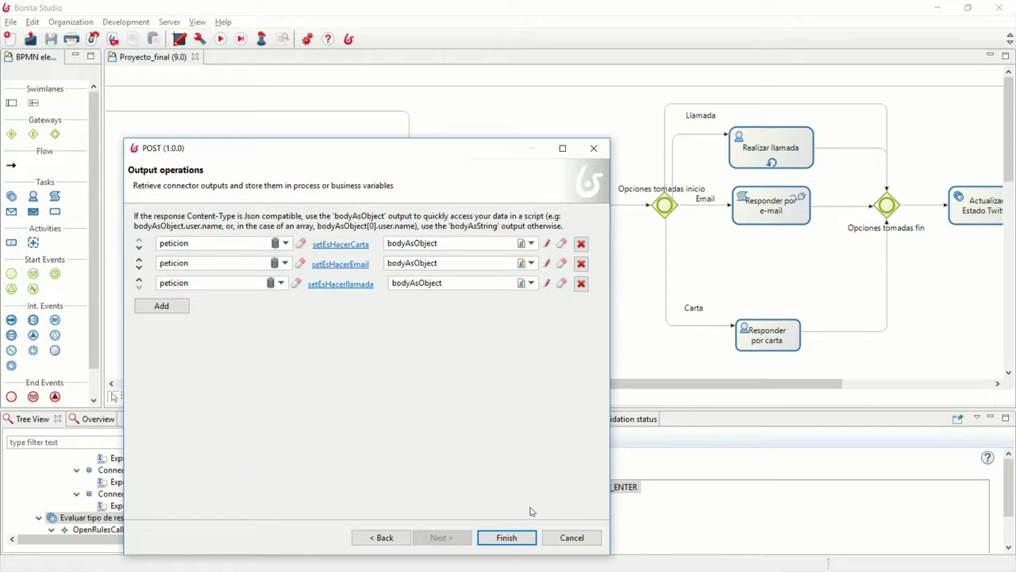
click(572, 538)
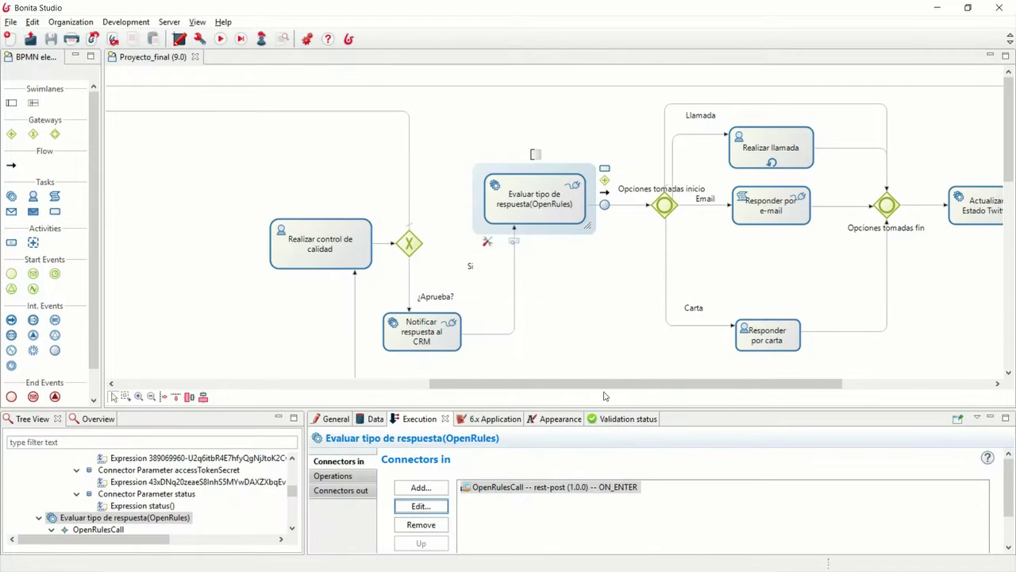
- Show the general properties of the Opciones tomadas inicio gateway, including its gateway type, and deselect it
click(666, 218)
click(666, 208)
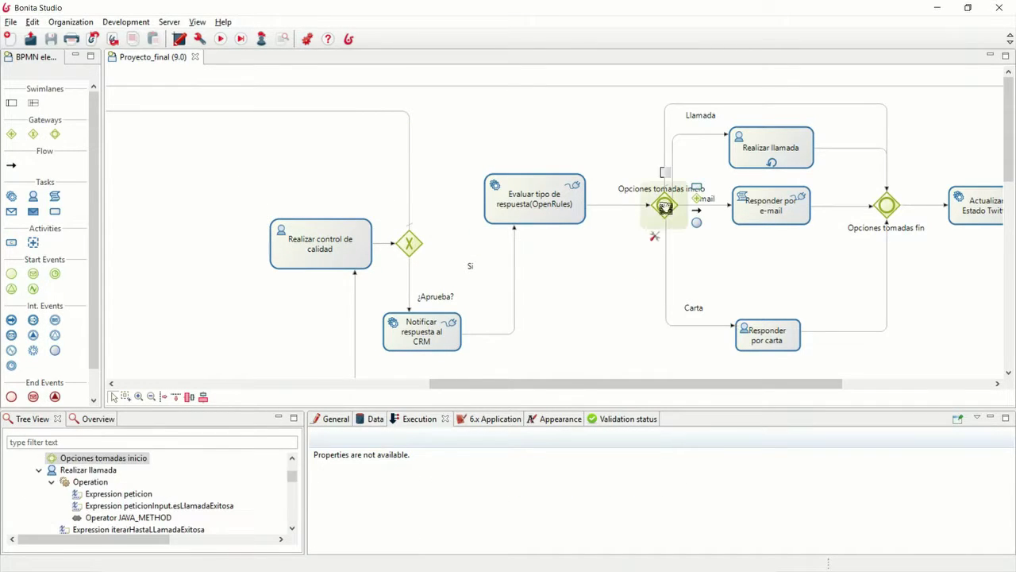
click(334, 418)
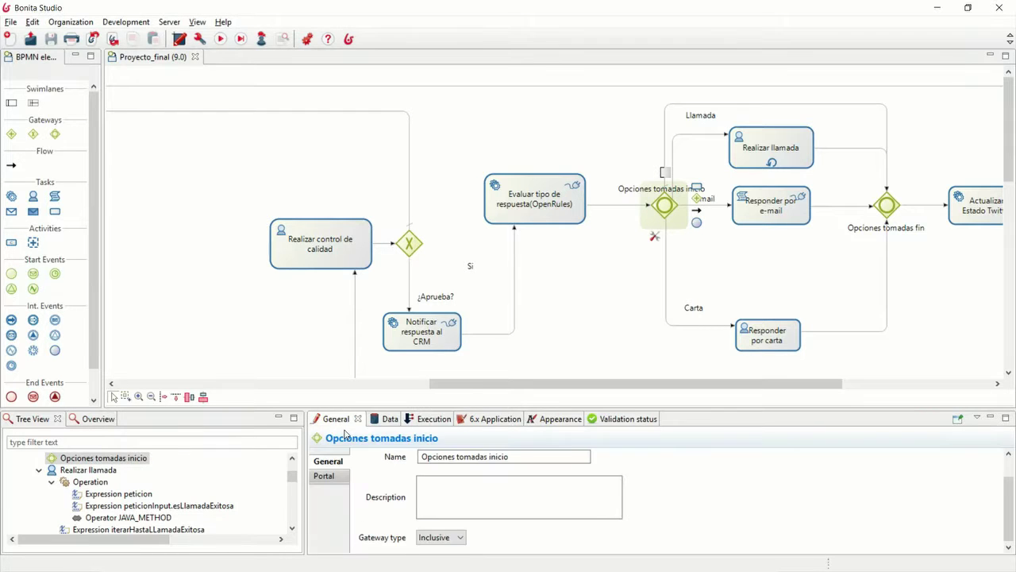
click(612, 268)
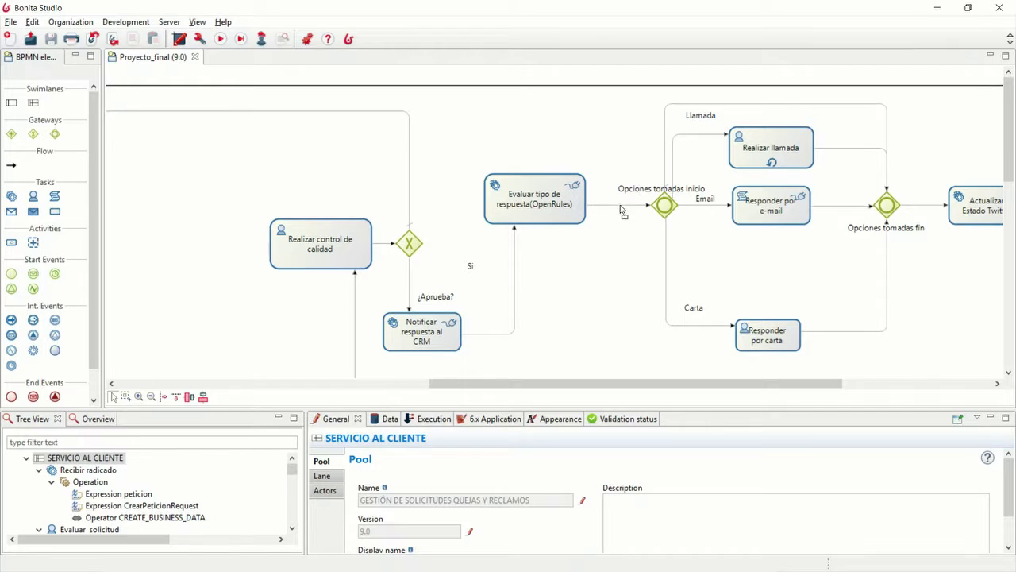
- Point out the three response tasks by selecting Realizar llamada, Responder por e-mail and Responder por carta in turn
click(745, 163)
click(755, 214)
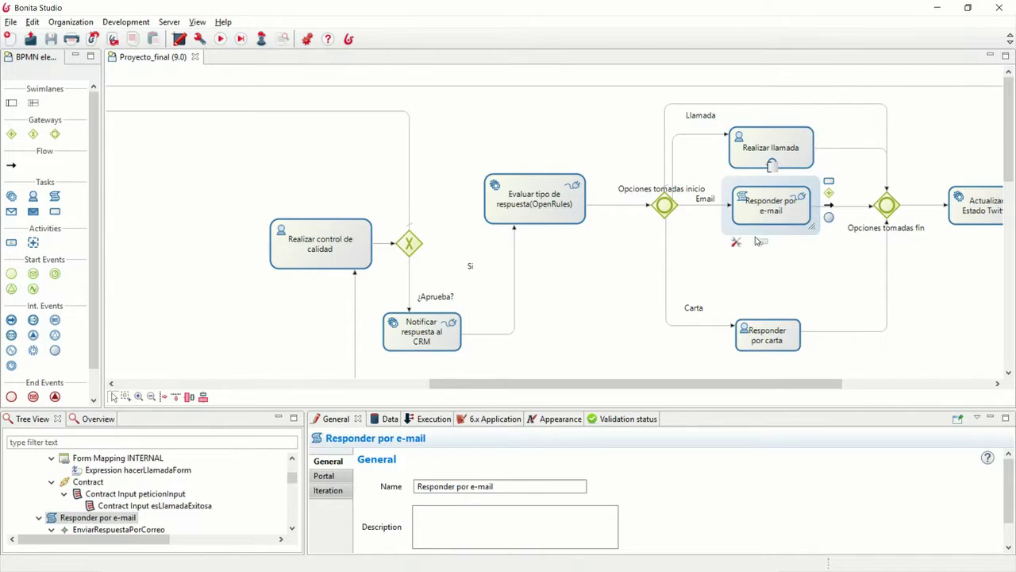
click(761, 337)
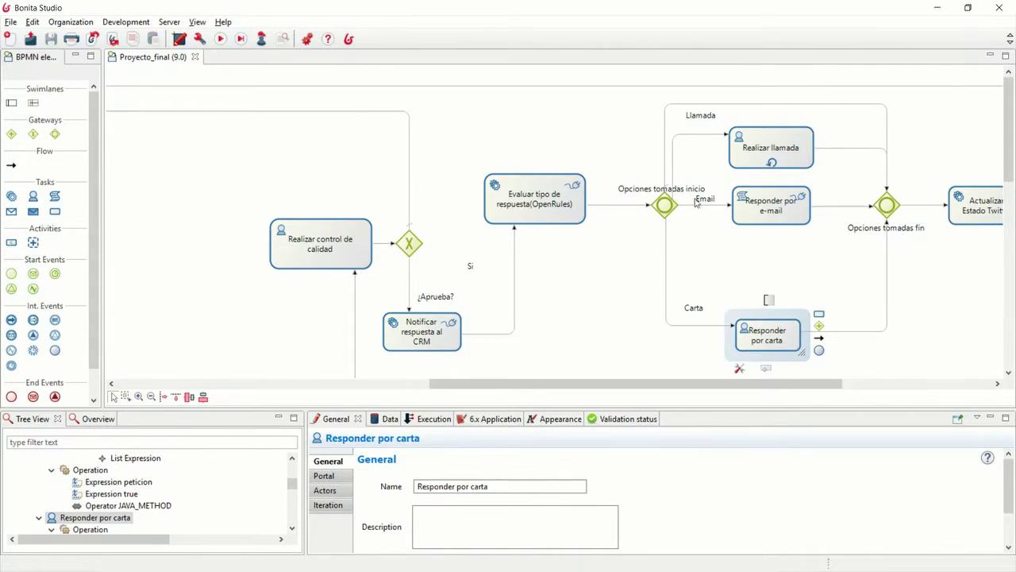
- Open the EnviarRespuestaPorCorreo connector of the Responder por e-mail task and highlight the username in its SMTP connection information
click(768, 216)
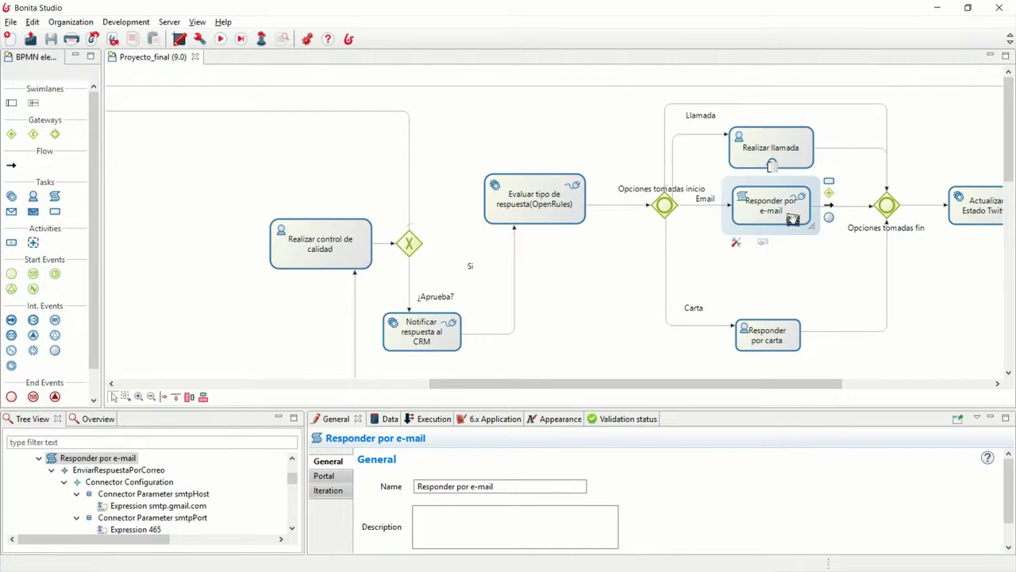
click(421, 419)
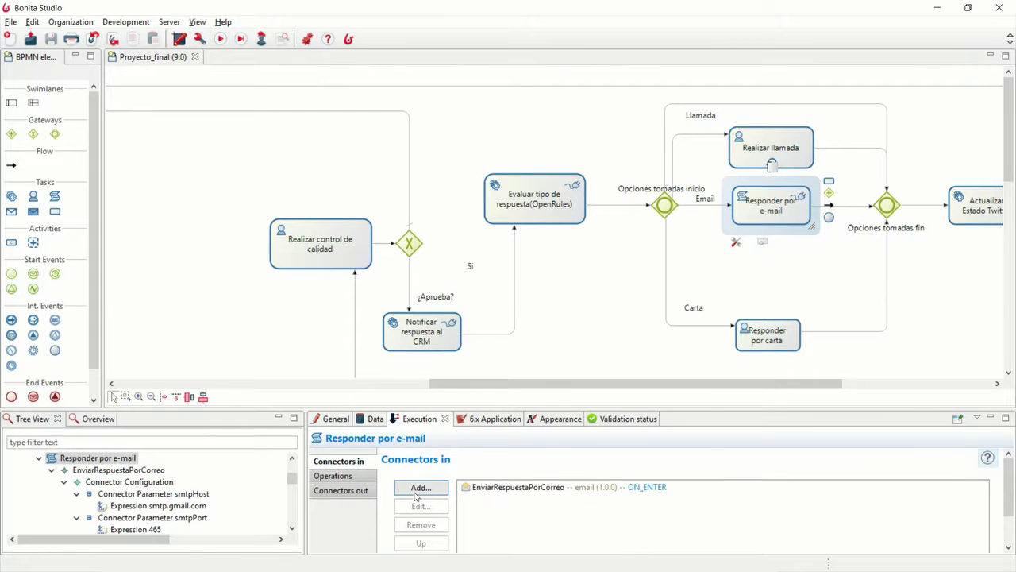
click(500, 496)
click(423, 505)
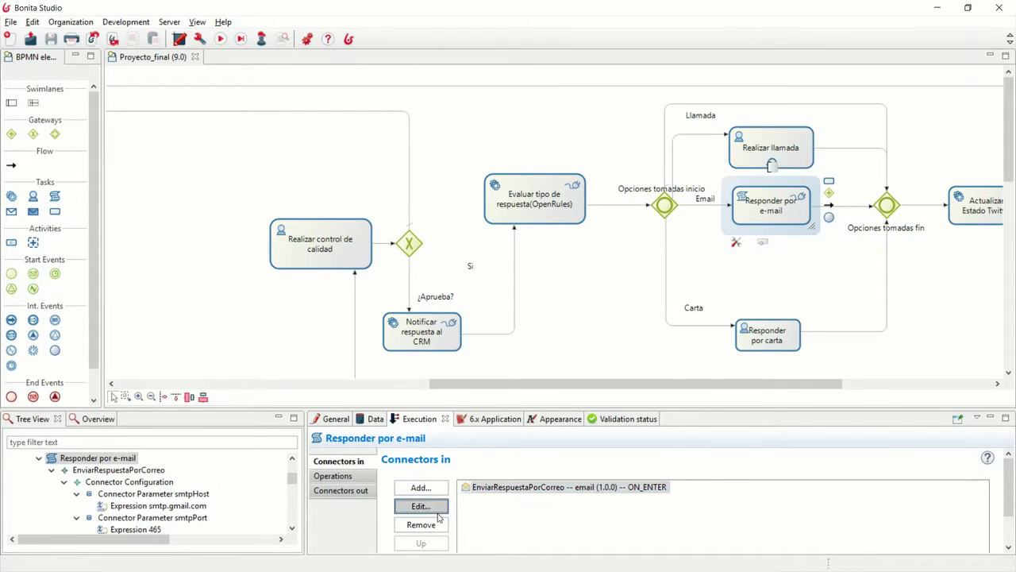
click(524, 361)
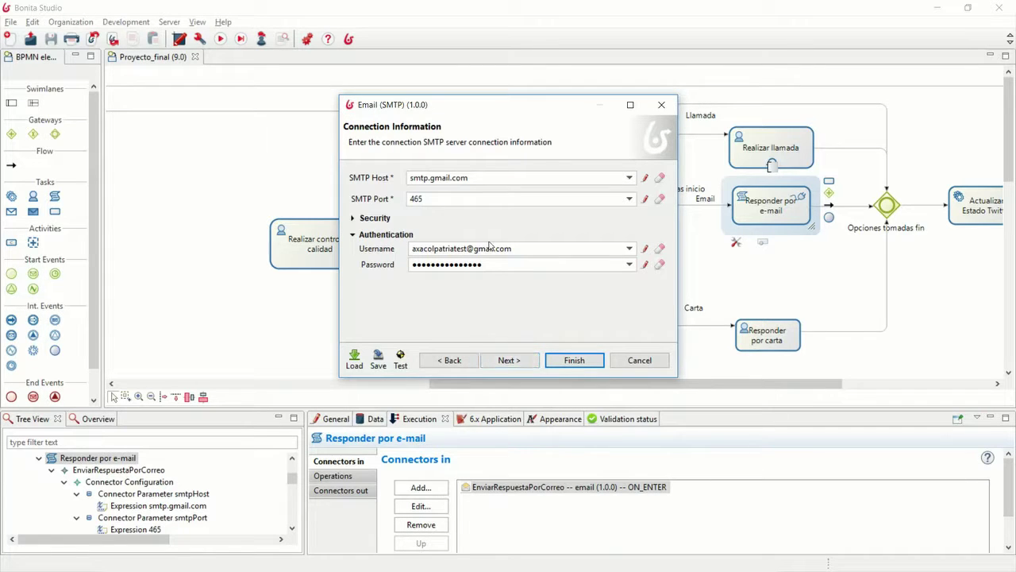
drag(524, 250, 399, 241)
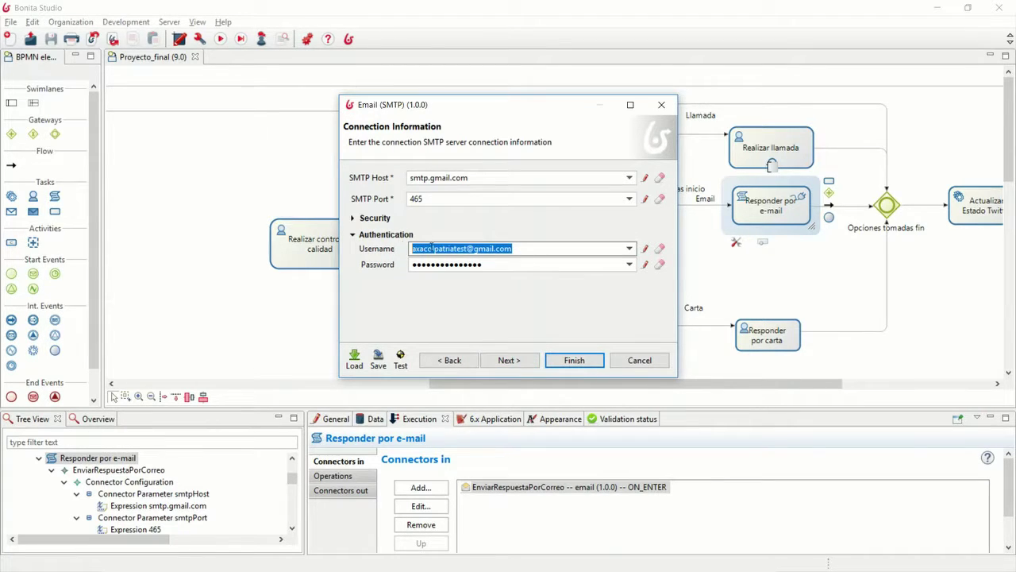
- Show the connector's email addressee settings and highlight the sender address and the recipient expression
click(510, 361)
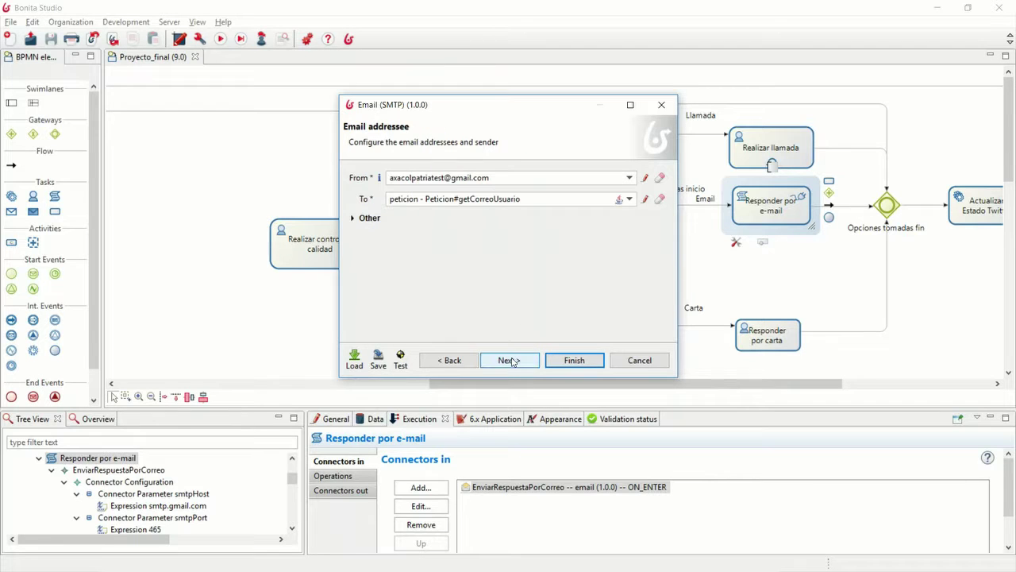
drag(503, 176, 384, 198)
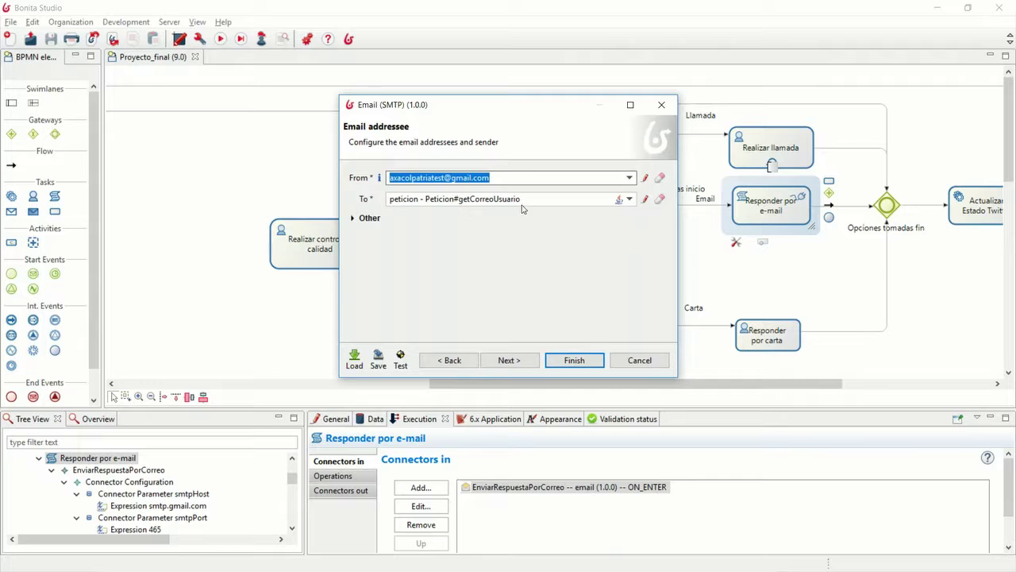
drag(531, 200, 373, 206)
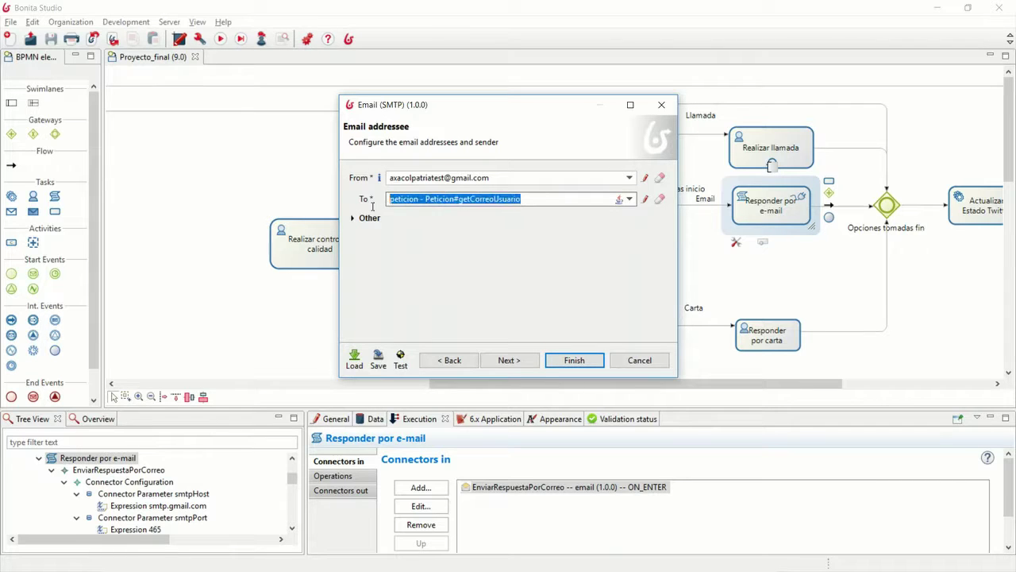
- Show the email message settings, highlight the message expression, and close the connector configuration without changes
click(524, 362)
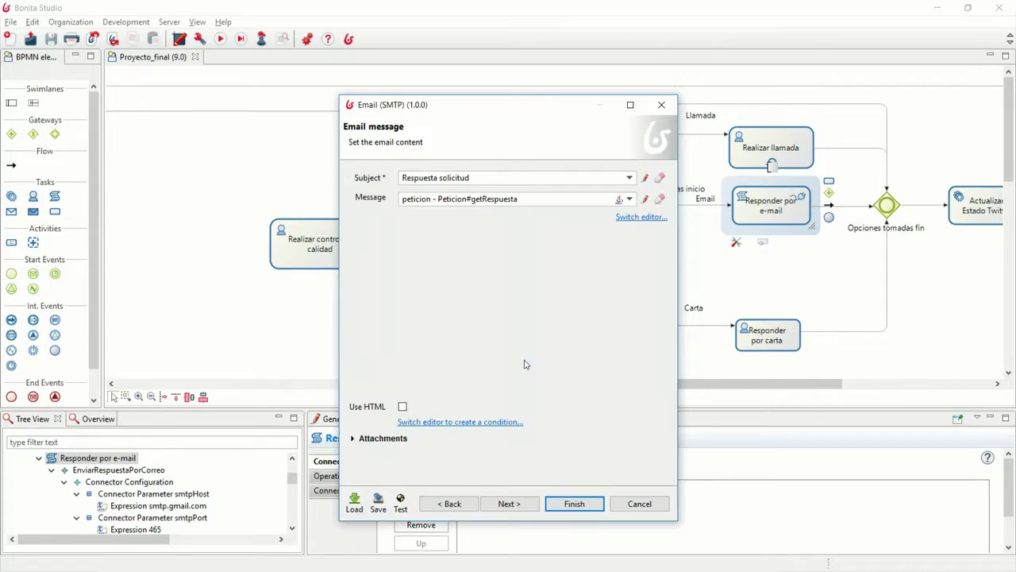
drag(547, 195, 411, 198)
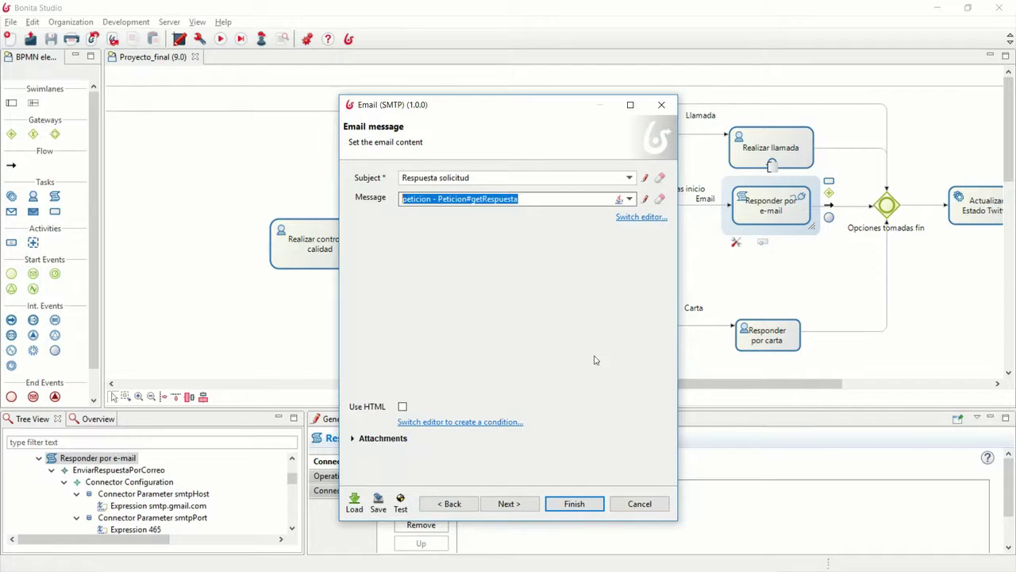
click(639, 504)
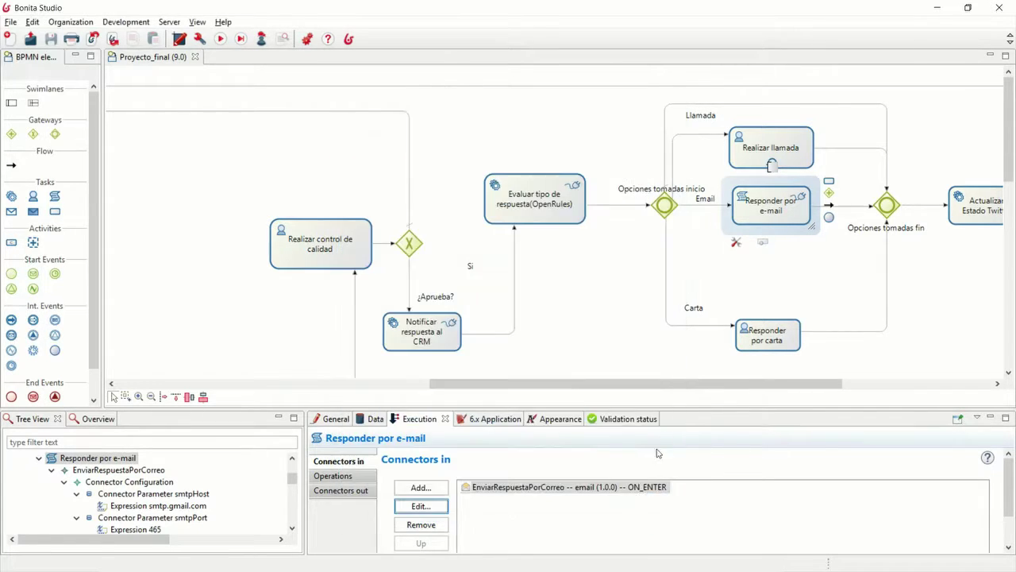
- Select the Responder por carta task, and examine the Realizar llamada task's iteration settings, highlighting its loop condition and maximum loop
click(757, 332)
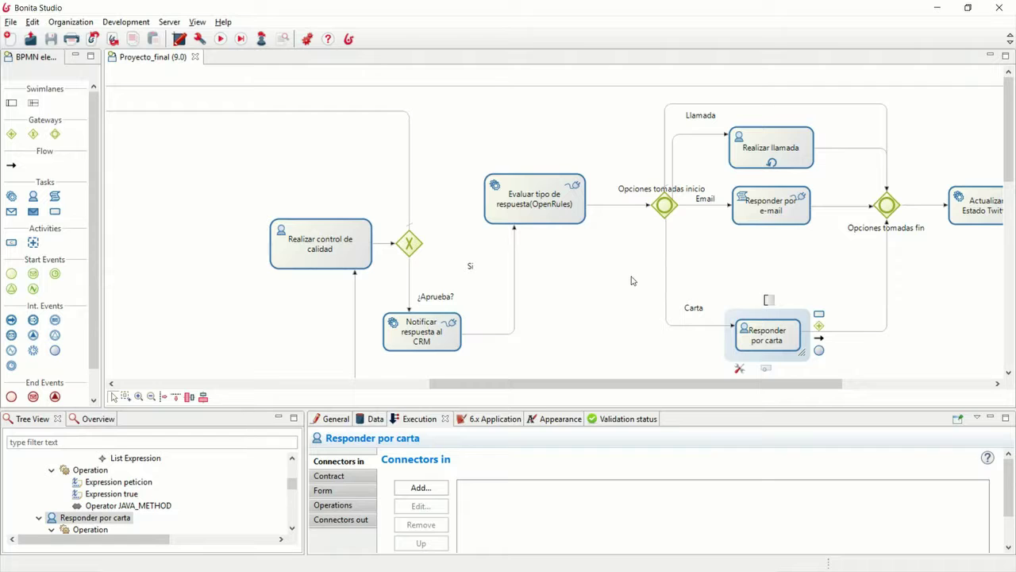
click(763, 153)
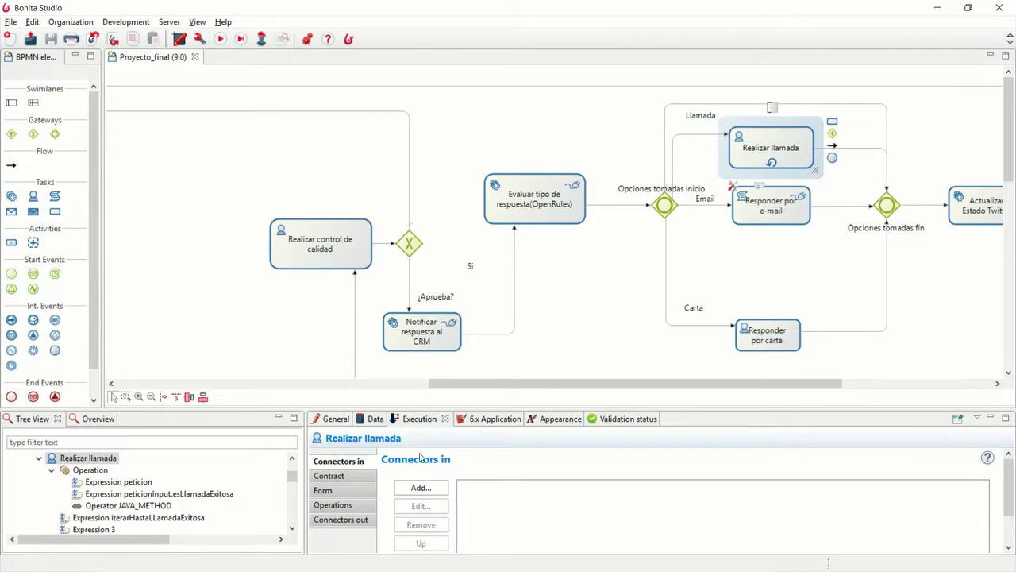
click(337, 419)
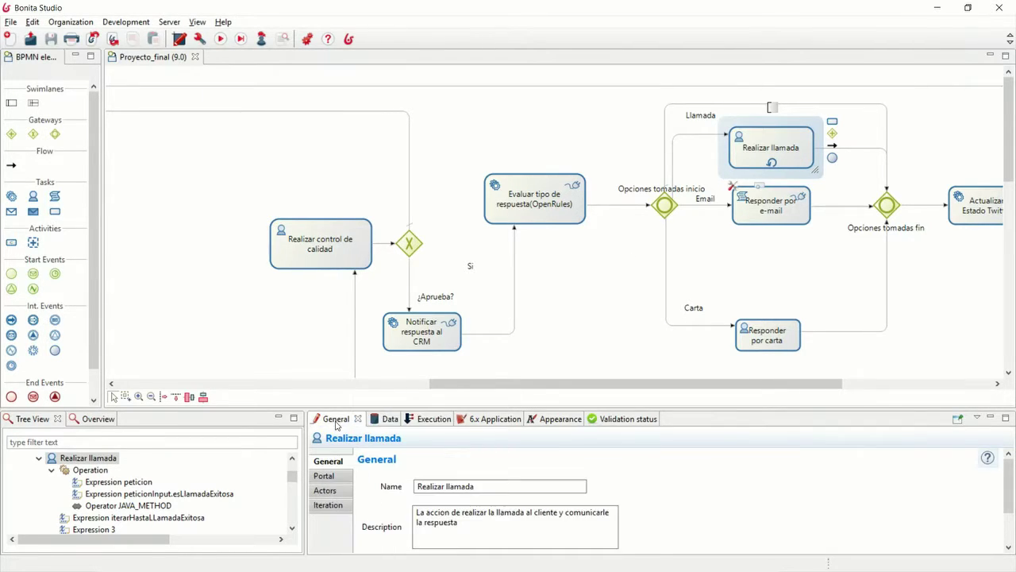
click(328, 512)
scroll(405, 487, down, 2)
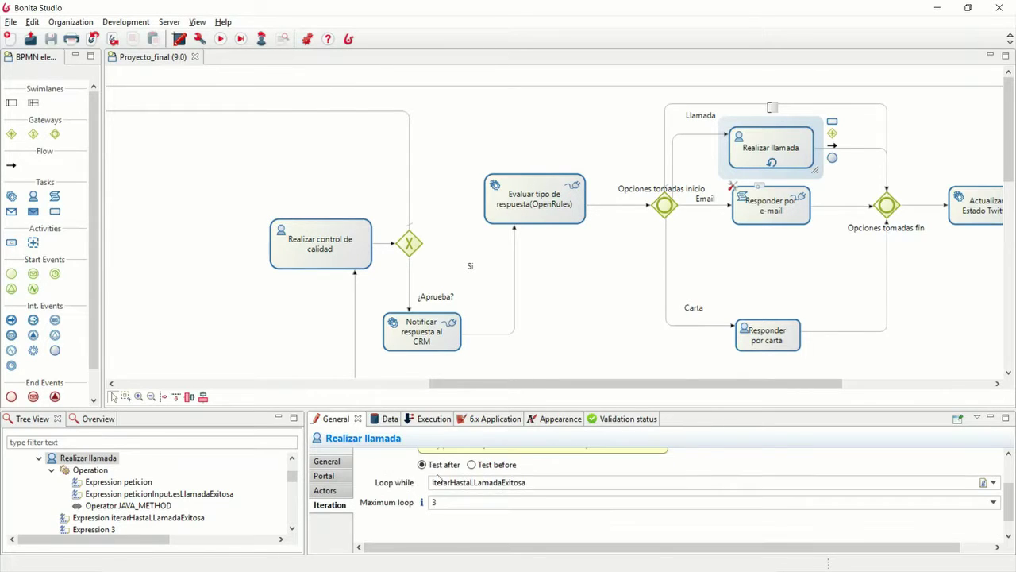
click(527, 482)
drag(526, 482, 405, 482)
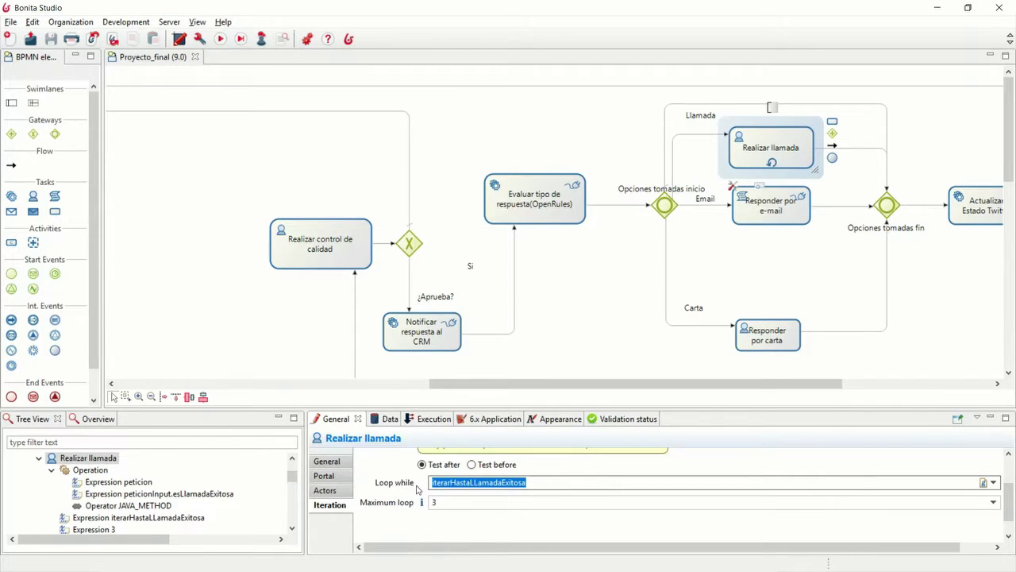
click(437, 504)
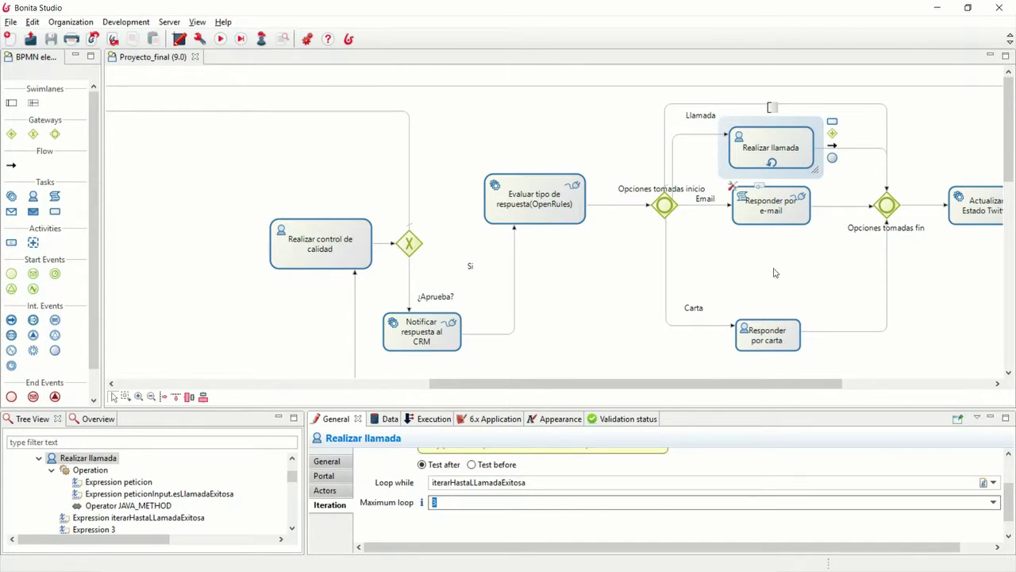
- Point out the call, e-mail and letter tasks and the Opciones tomadas fin gateway where their branches converge
drag(732, 384, 886, 393)
click(722, 294)
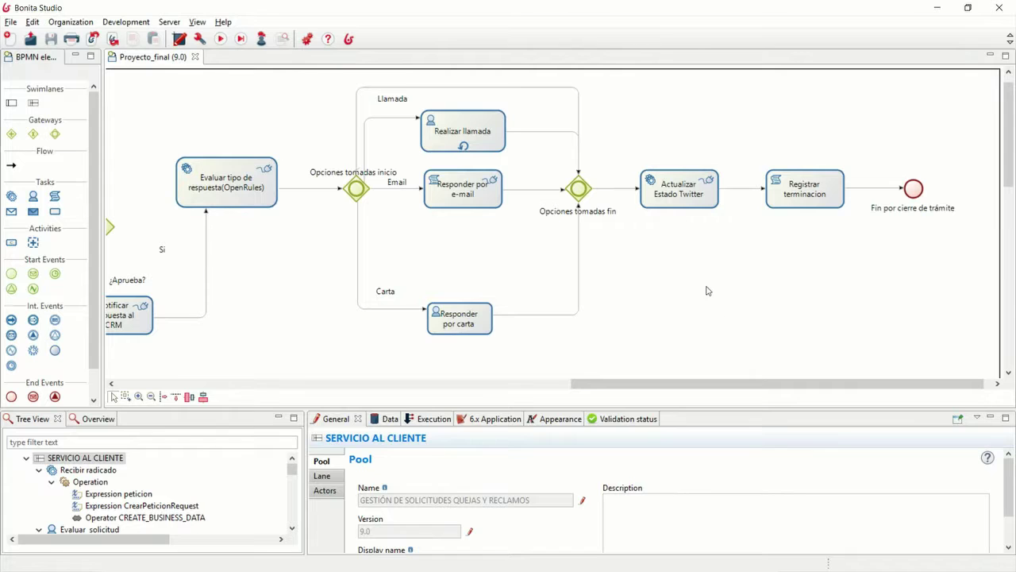
click(575, 189)
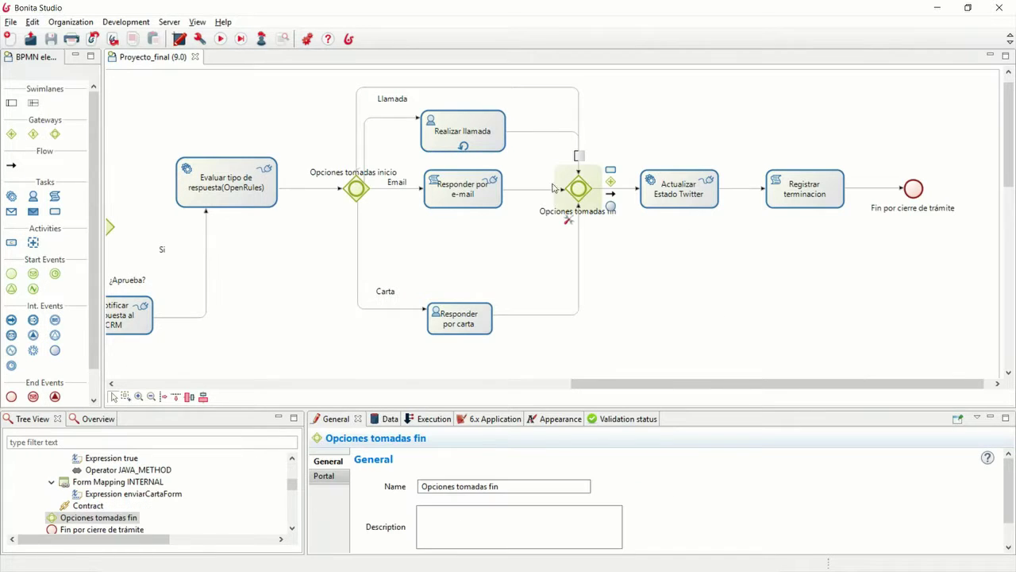
click(477, 137)
click(463, 199)
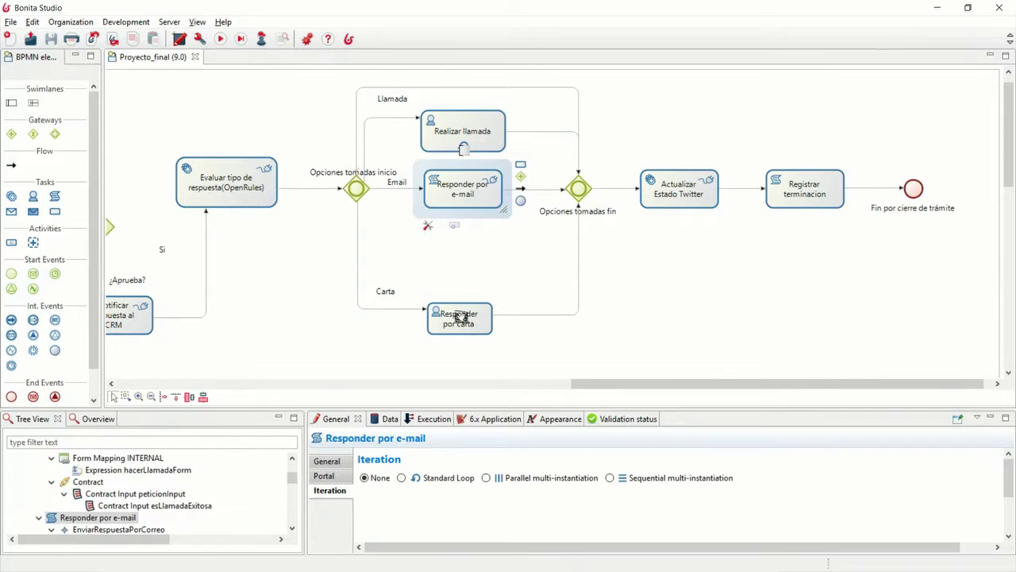
click(460, 316)
click(579, 187)
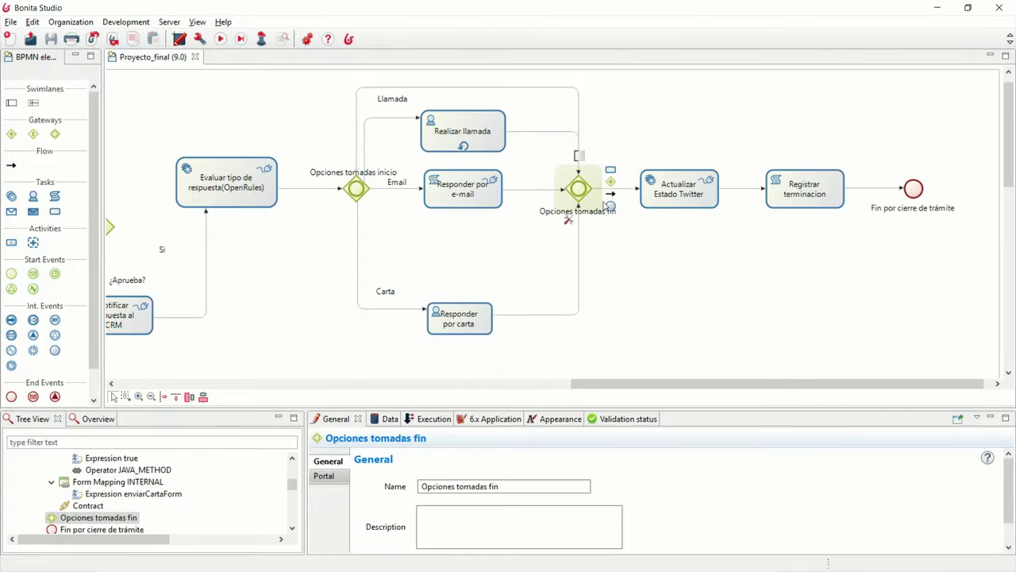
- Open the outgoing Twitter update-status connector of the Actualizar Estado Twitter task for inspection
click(678, 198)
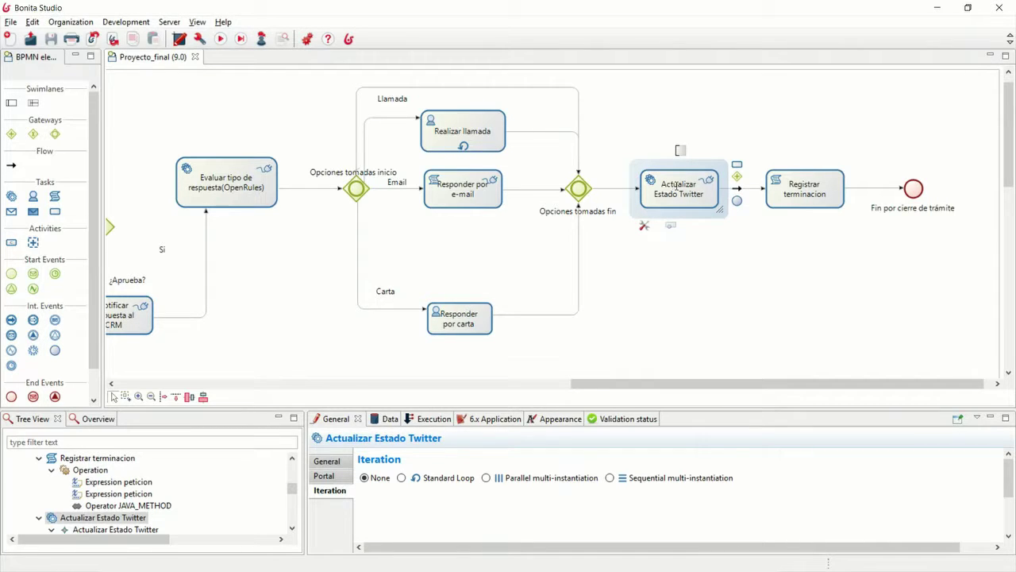
click(411, 421)
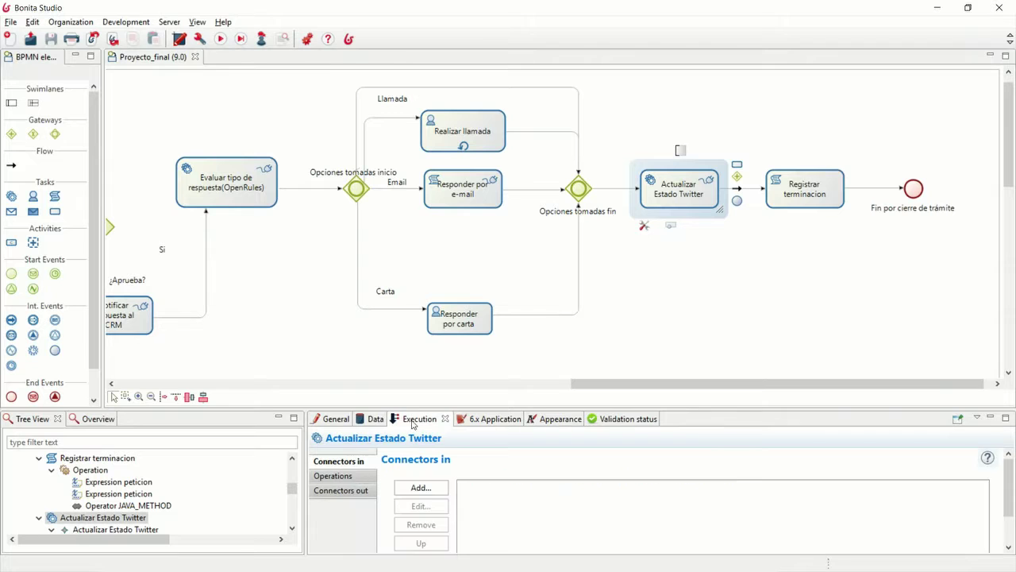
click(342, 490)
click(481, 486)
click(439, 502)
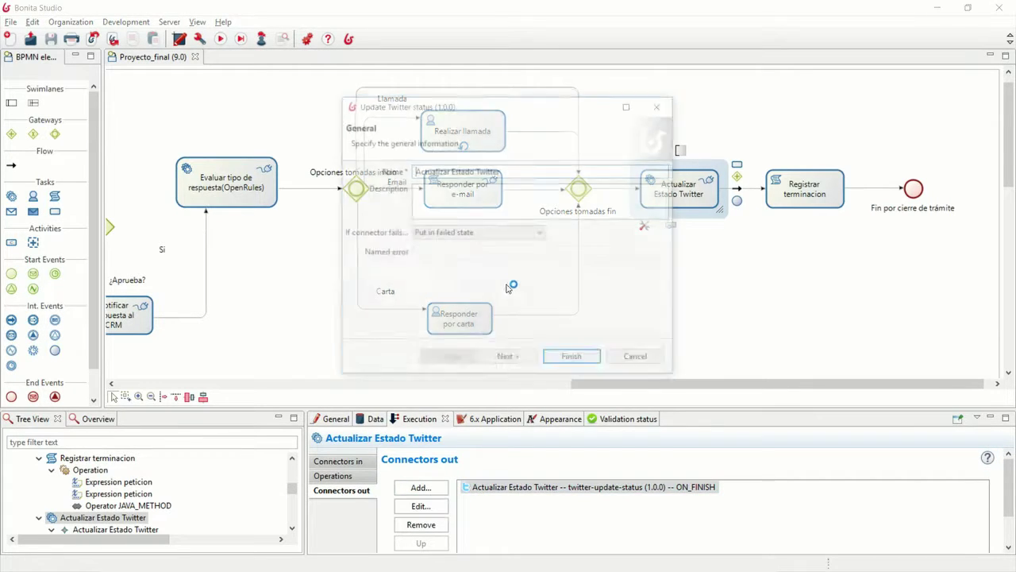
- Review the Twitter connector's credential settings and proceed to its status message setting
click(509, 360)
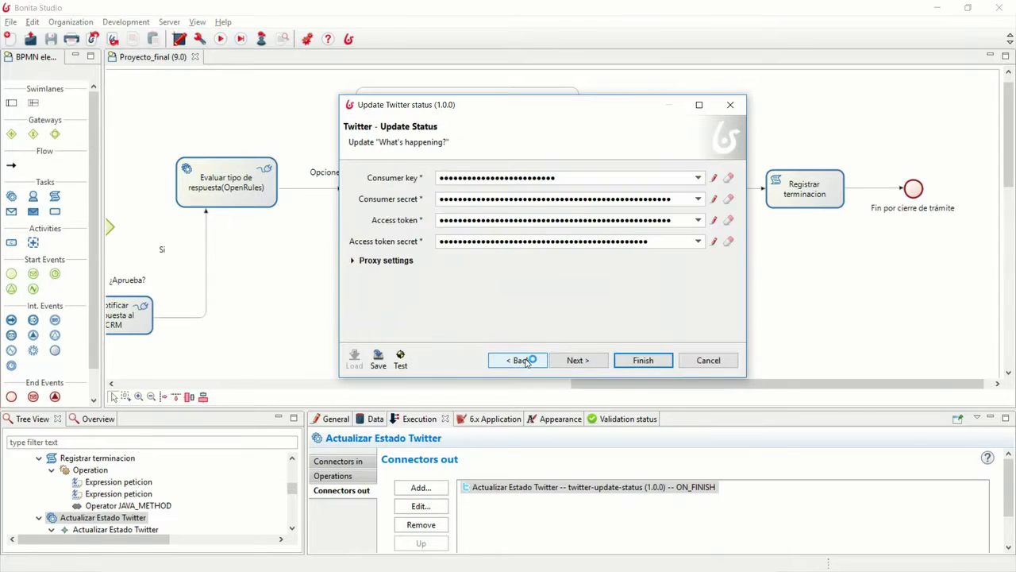
click(520, 361)
click(578, 360)
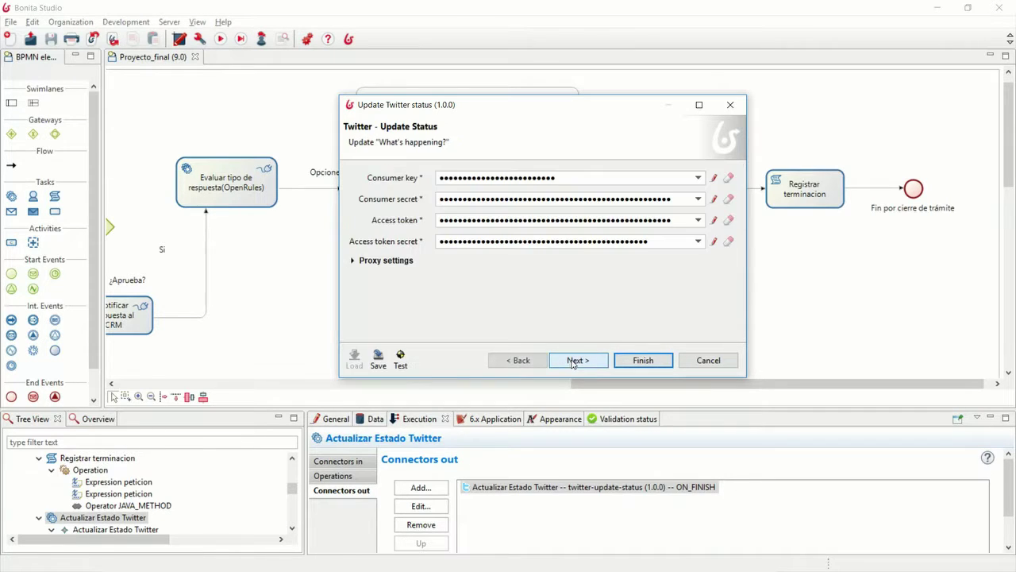
click(577, 360)
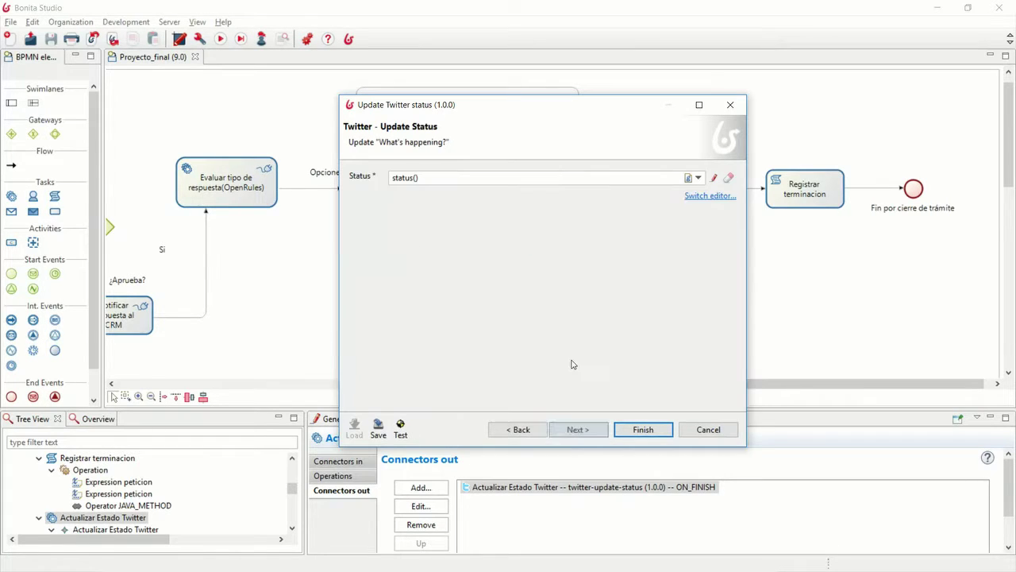
- Show the status expression script, highlight the Twitter user getter and the case-answered text, and close the connector without changes
click(713, 178)
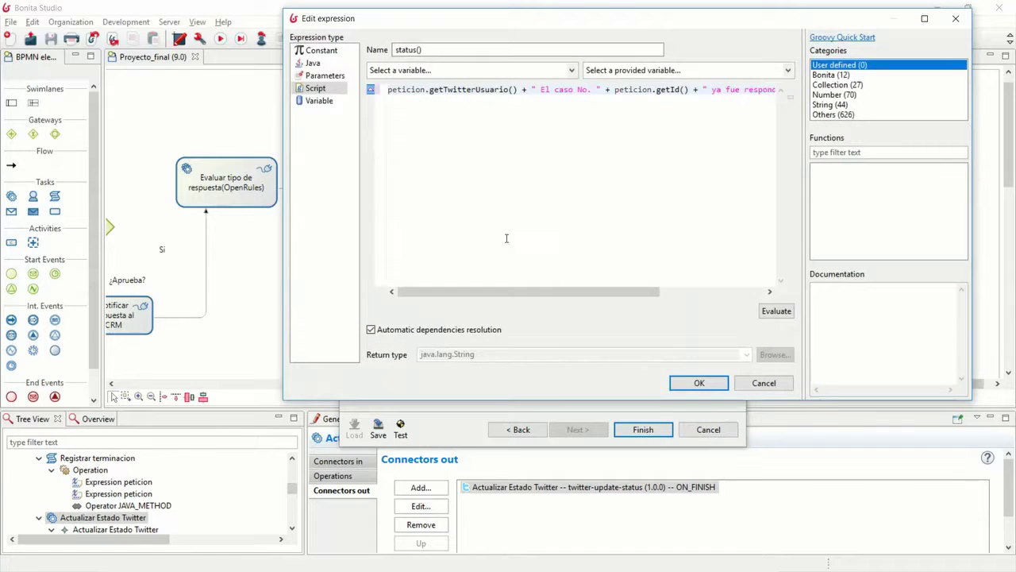
double_click(486, 90)
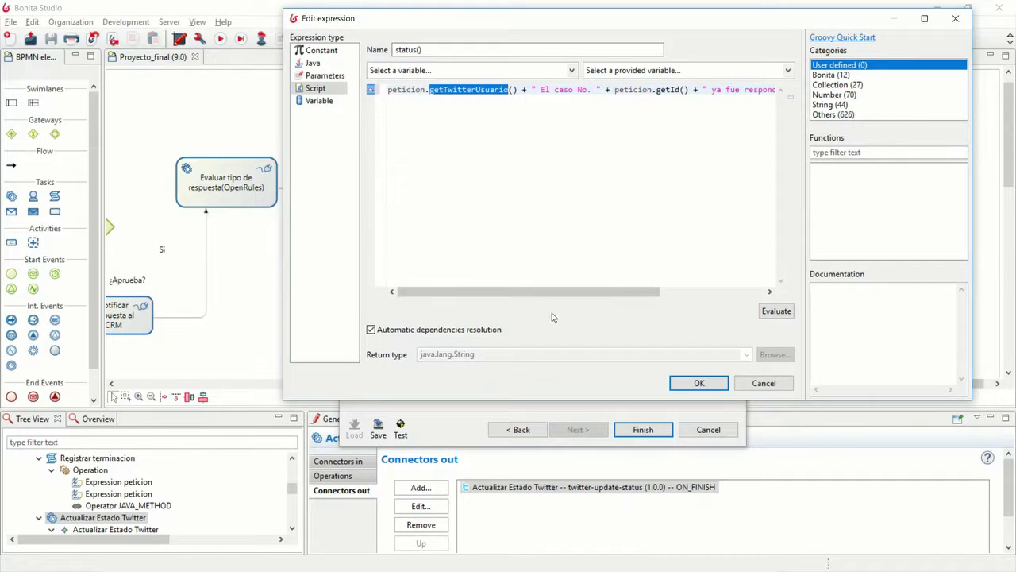
drag(544, 293, 681, 301)
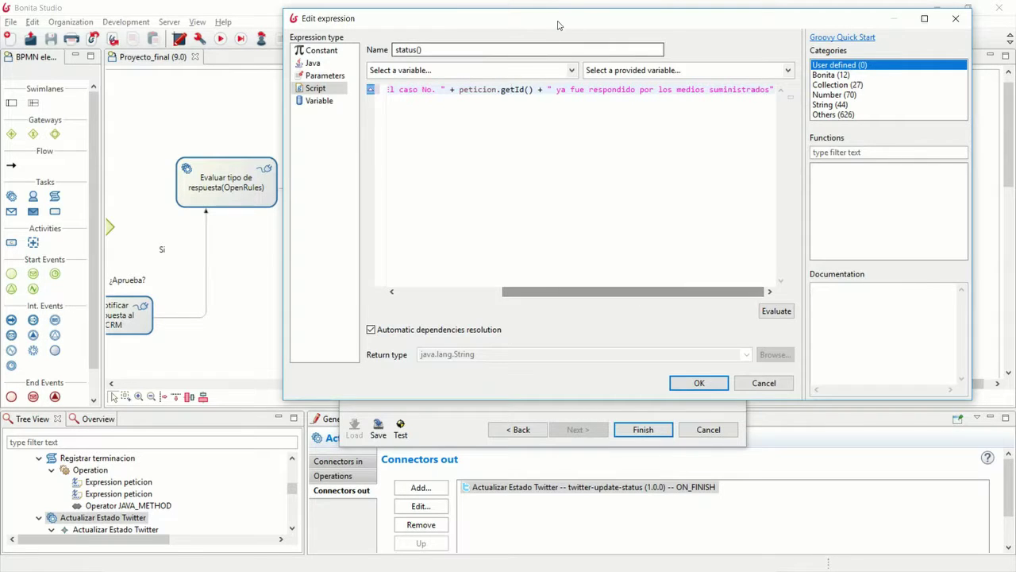
drag(551, 90, 759, 90)
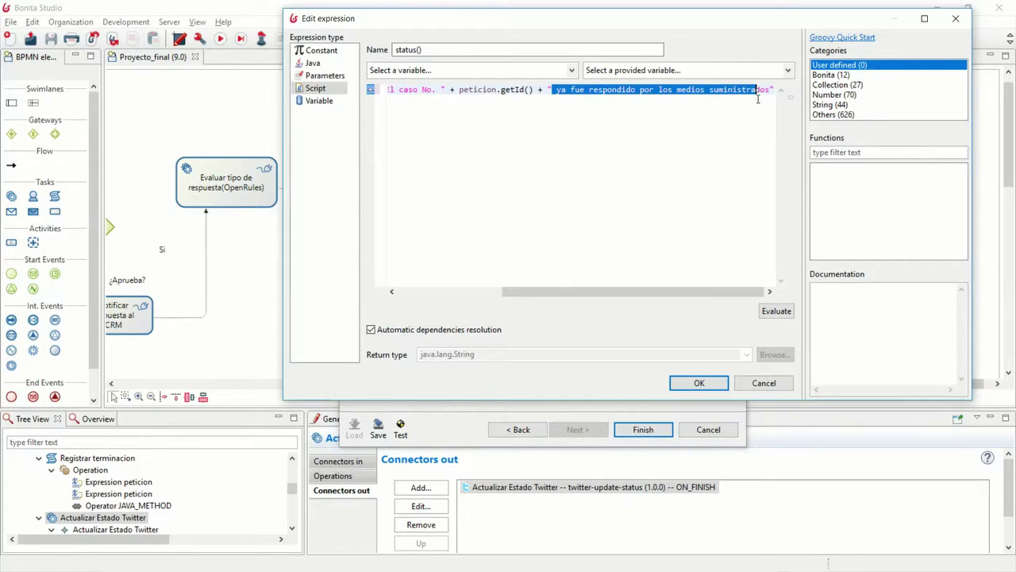
click(956, 17)
click(773, 220)
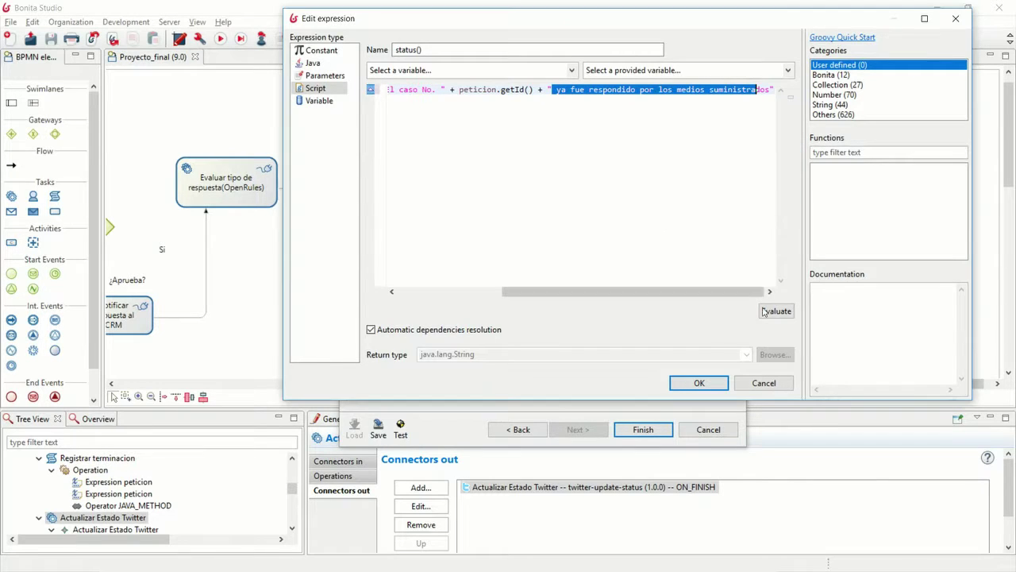
click(767, 383)
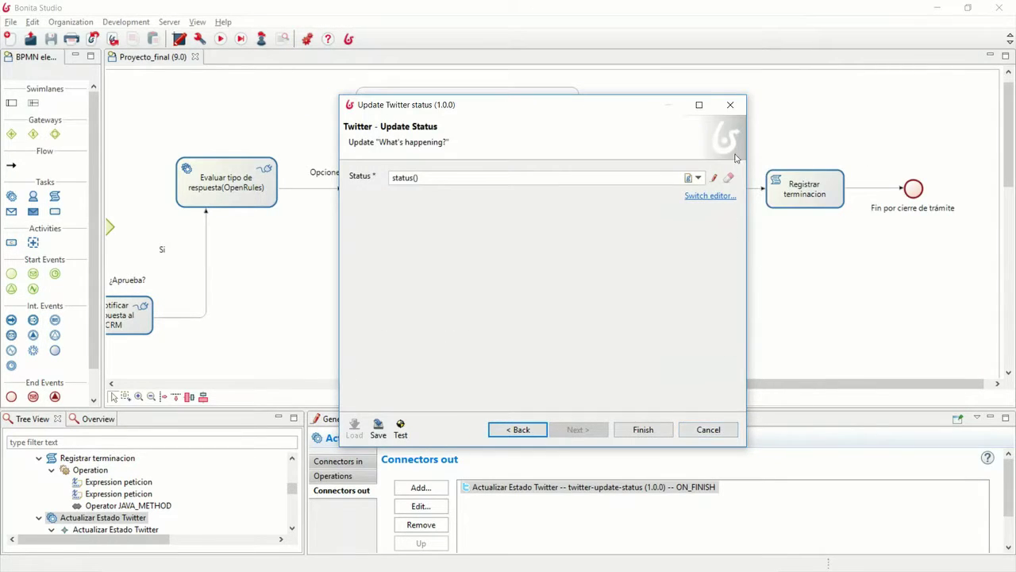
click(730, 105)
- Point out the Registrar terminacion task and the Fin por cierre de trámite end event
click(823, 186)
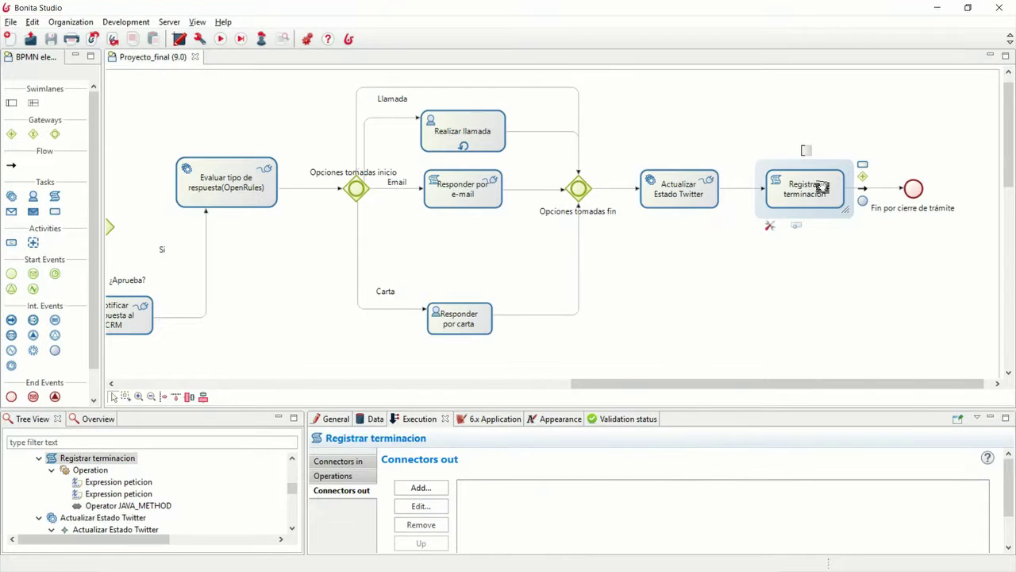
click(909, 191)
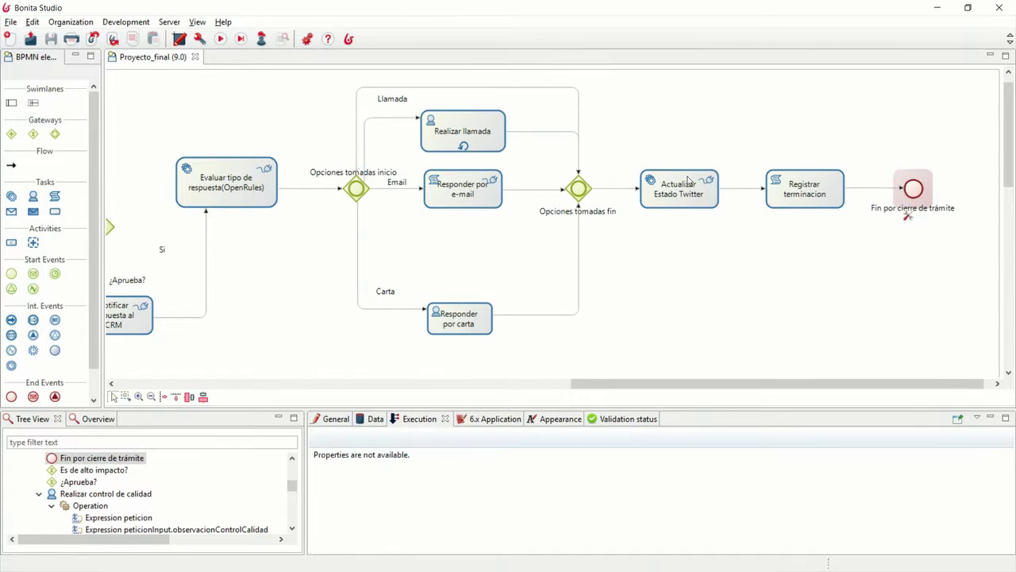
- Show the SERVICIO AL CLIENTE pool's variables and point out the peticion and peticionSalesForce business variables
click(668, 247)
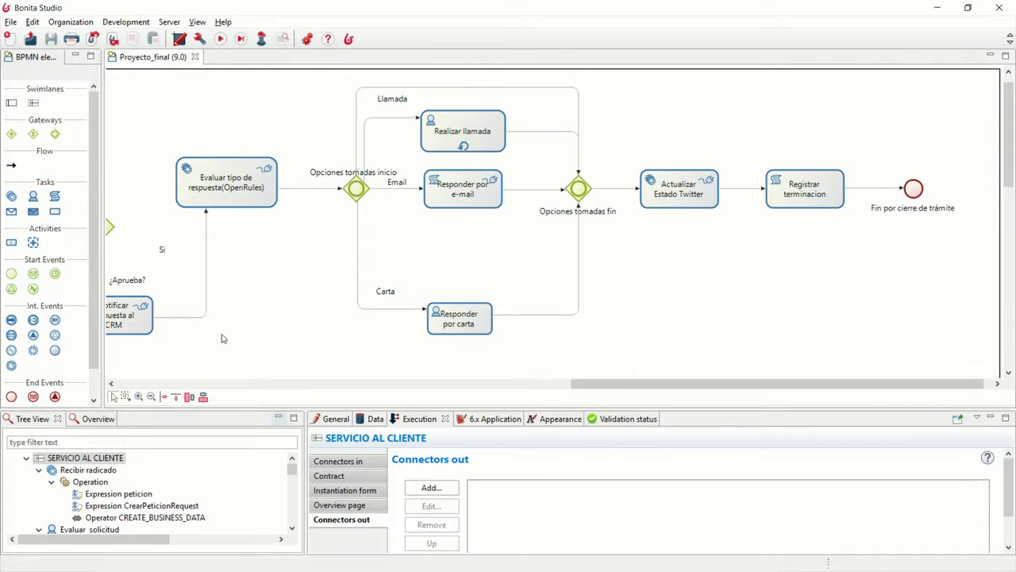
click(376, 421)
click(463, 498)
click(462, 510)
click(451, 497)
click(462, 510)
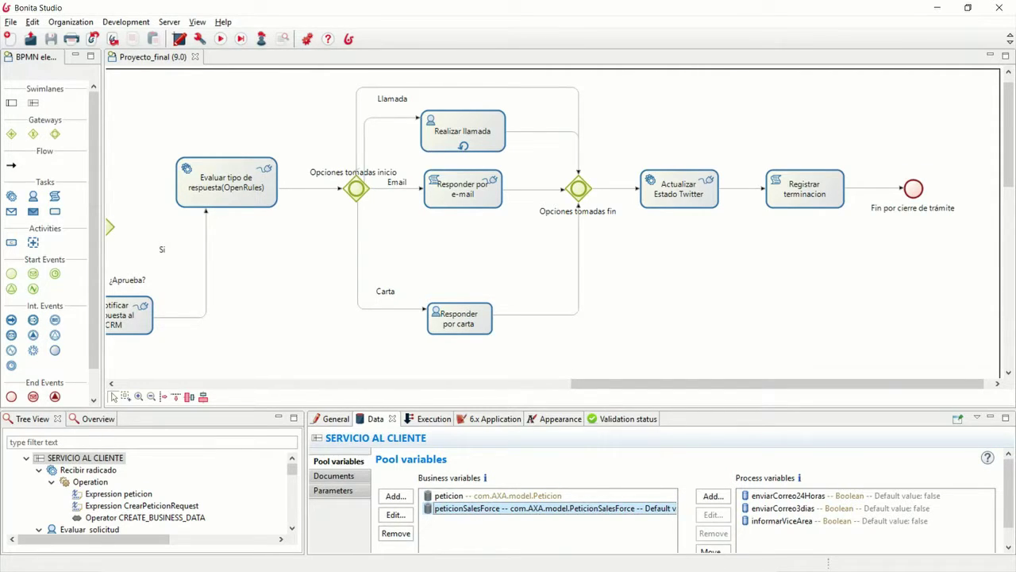
- Switch to DBeaver and run the query select * from public.peticion; on the business_data database
key(alt+Tab)
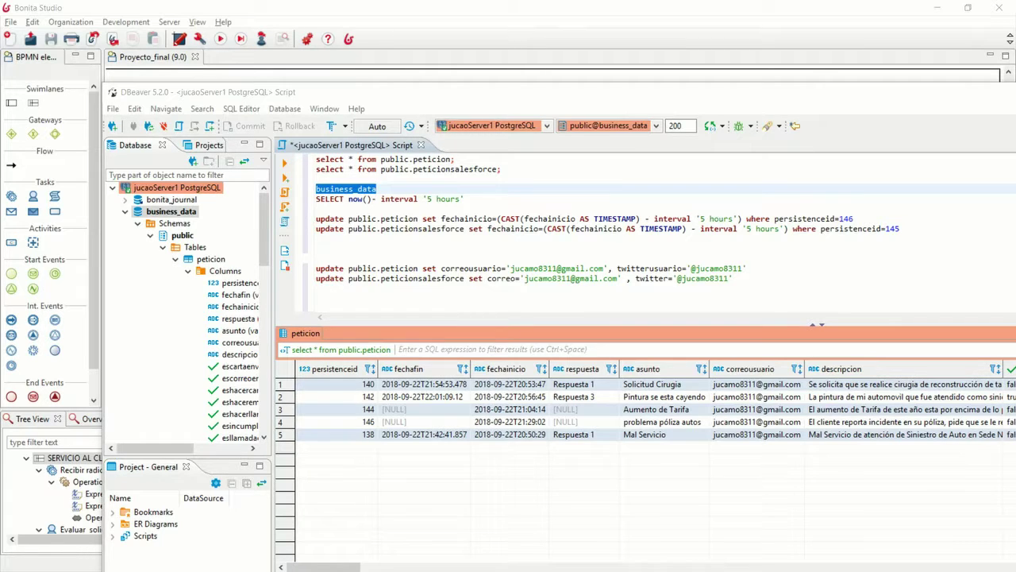
key(Down)
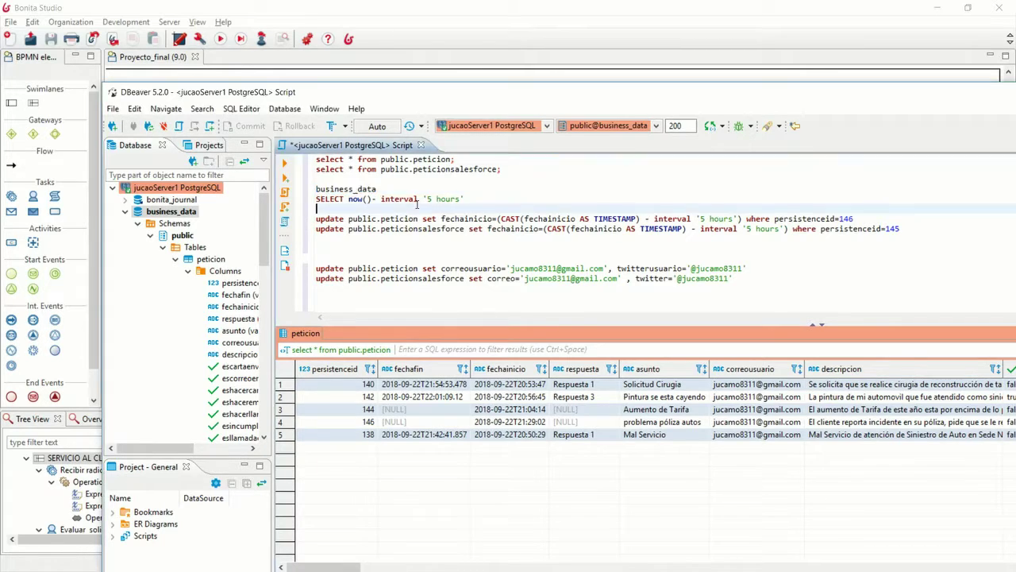
key(Up)
key(Up)
key(Up)
key(Up)
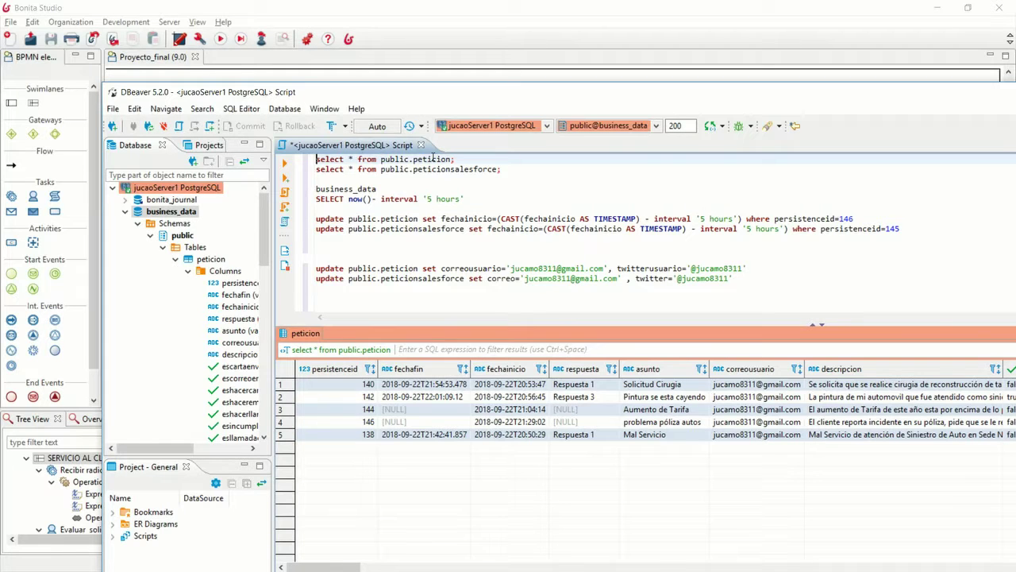
key(Home)
key(shift+End)
key(ctrl+Return)
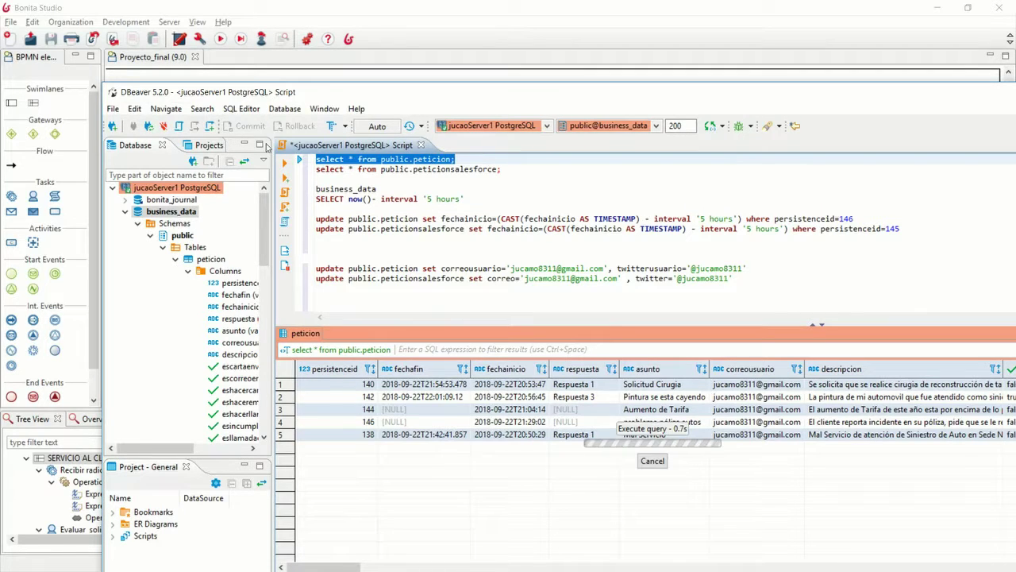
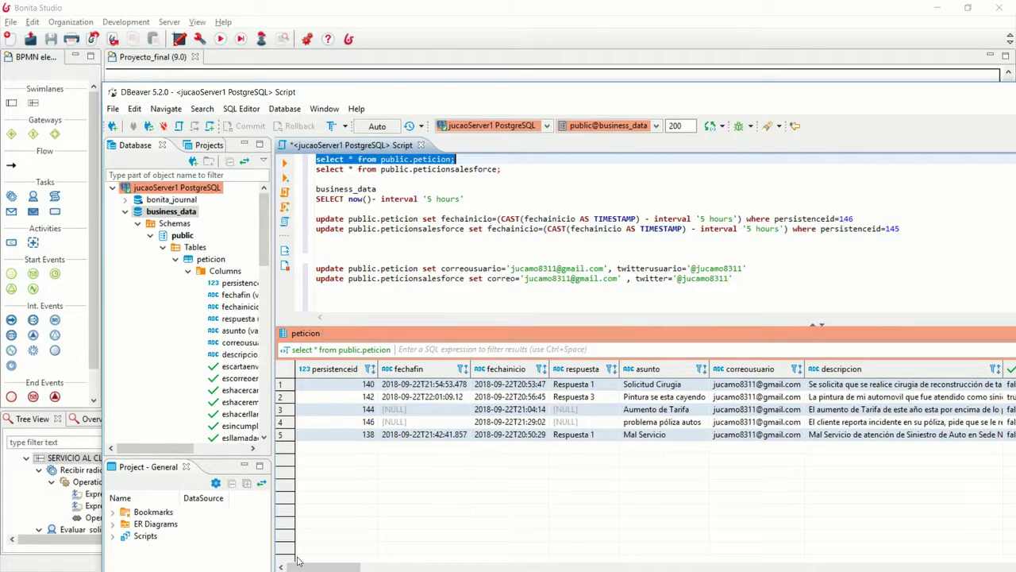
- Highlight the filled fechafin values of the closed cases and the empty ones of the open cases in the peticion results
drag(308, 569, 284, 534)
drag(416, 402, 412, 389)
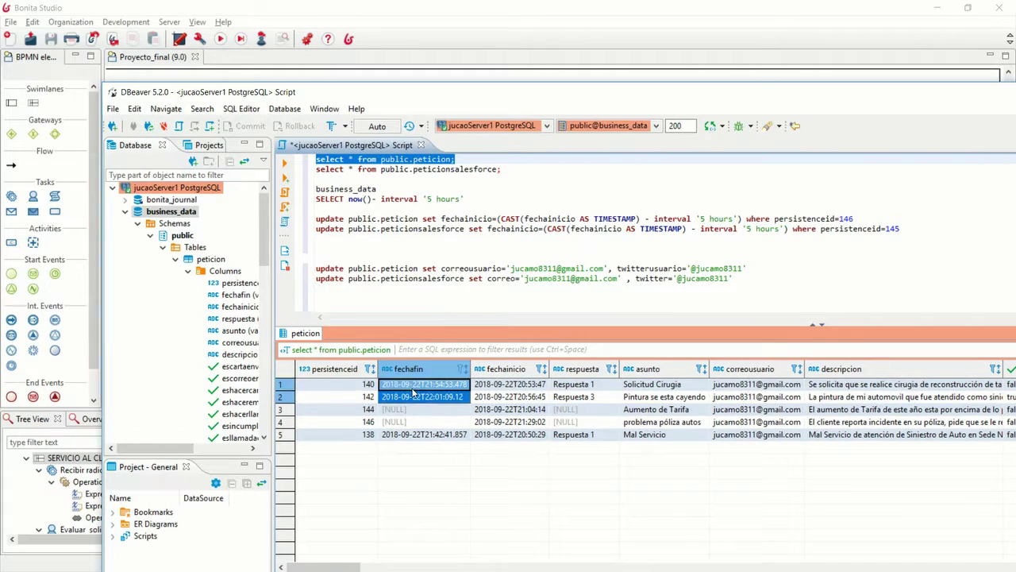
ctrl+click(399, 435)
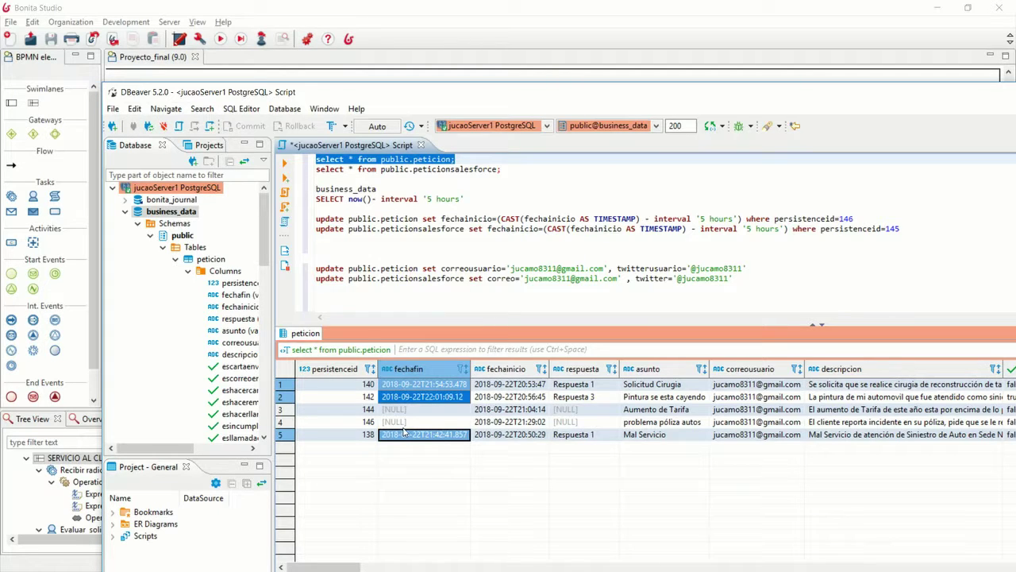
click(413, 413)
ctrl+click(412, 422)
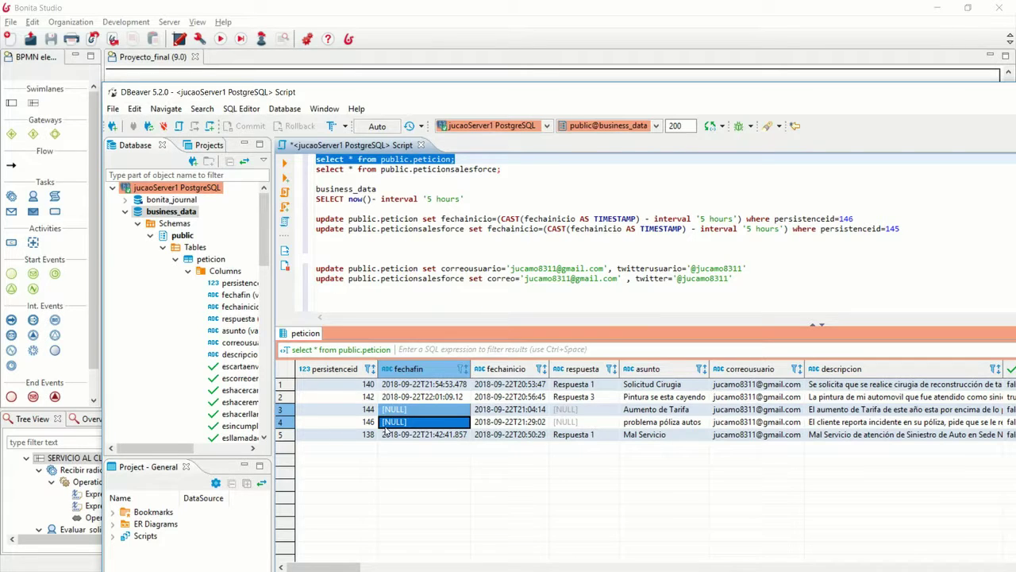
mouse_move(346, 567)
mouse_down()
mouse_move(552, 563)
mouse_move(352, 562)
mouse_up()
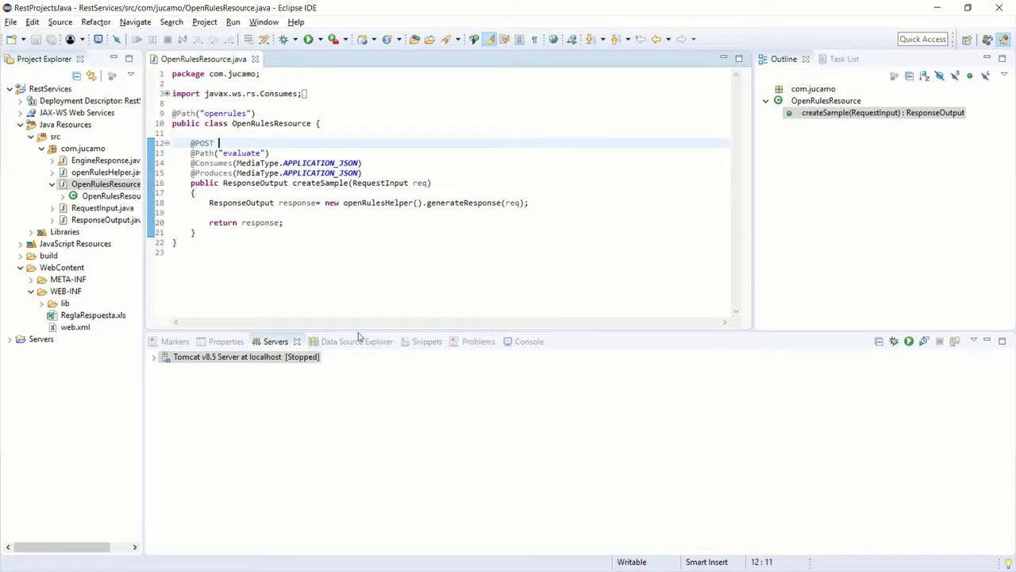
- Switch to Eclipse and highlight the openRulesHelper call inside the createSample method of OpenRulesResource.java
drag(358, 333, 354, 354)
click(321, 280)
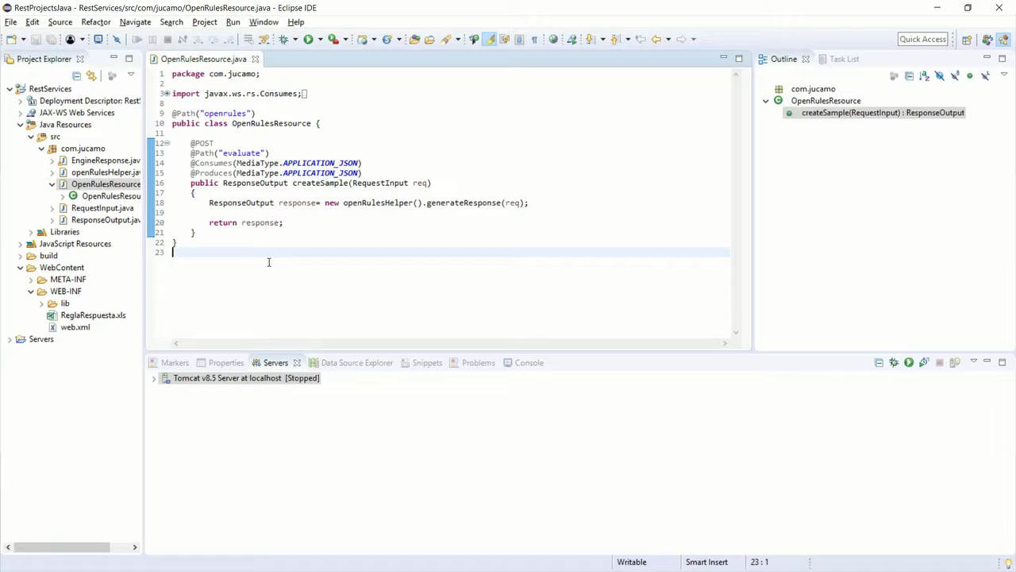
double_click(399, 201)
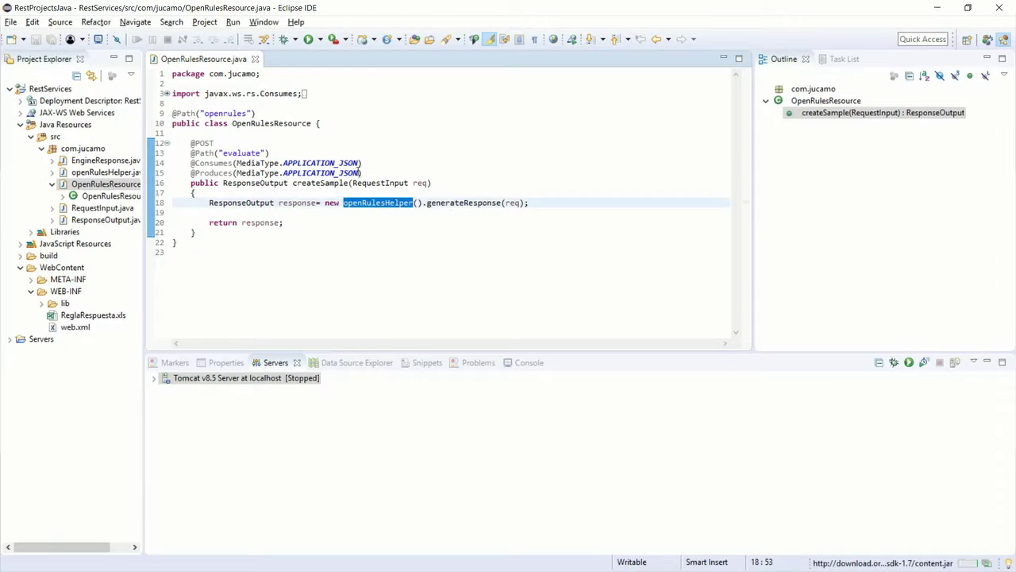
- Open openRulesHelper.java and highlight the line that loads the Regla­Respuesta.xls rules file
drag(143, 125, 188, 125)
double_click(139, 173)
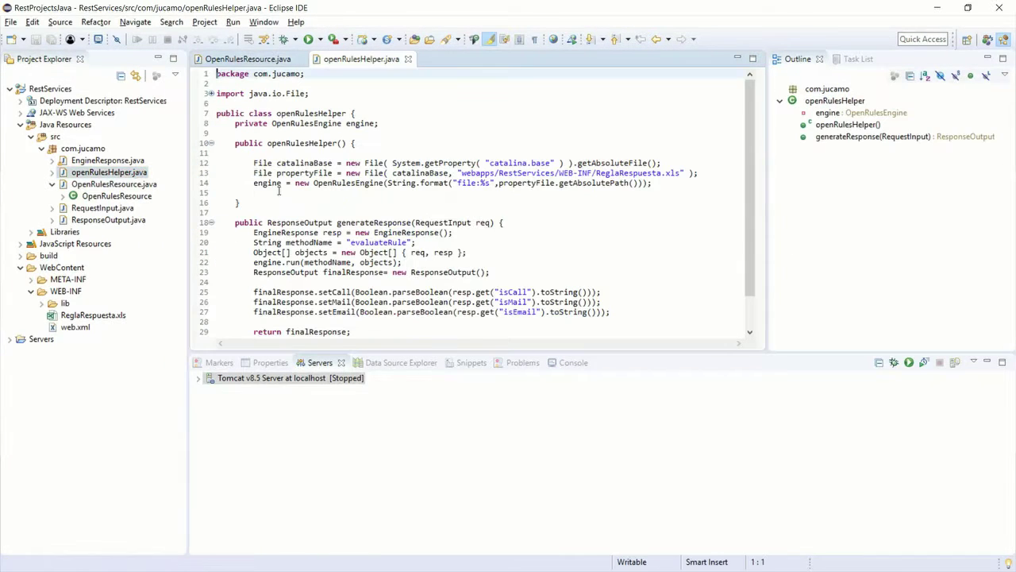
mouse_move(242, 163)
mouse_down()
mouse_move(662, 172)
mouse_move(417, 184)
mouse_move(296, 184)
mouse_move(256, 174)
mouse_up()
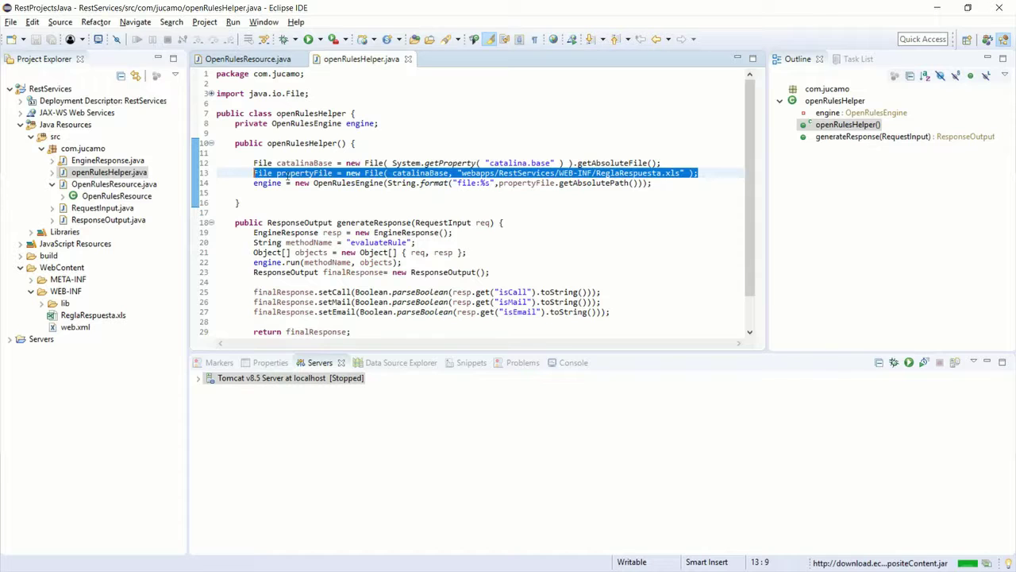
- Highlight the engine run call, reveal the collapsed imports, and highlight the OpenRulesEngine import and the engine field's type
scroll(401, 182, down, 2)
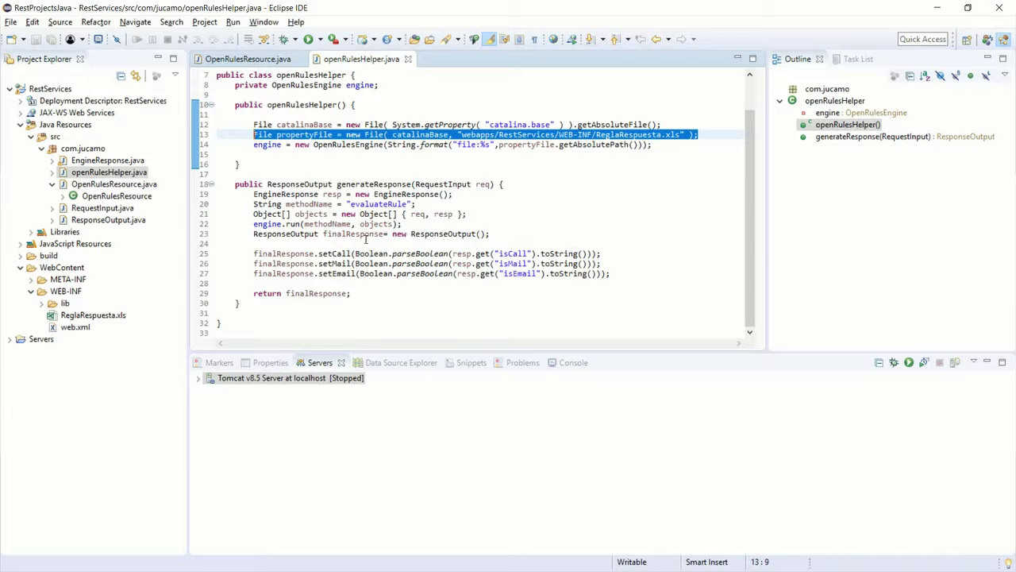
double_click(269, 224)
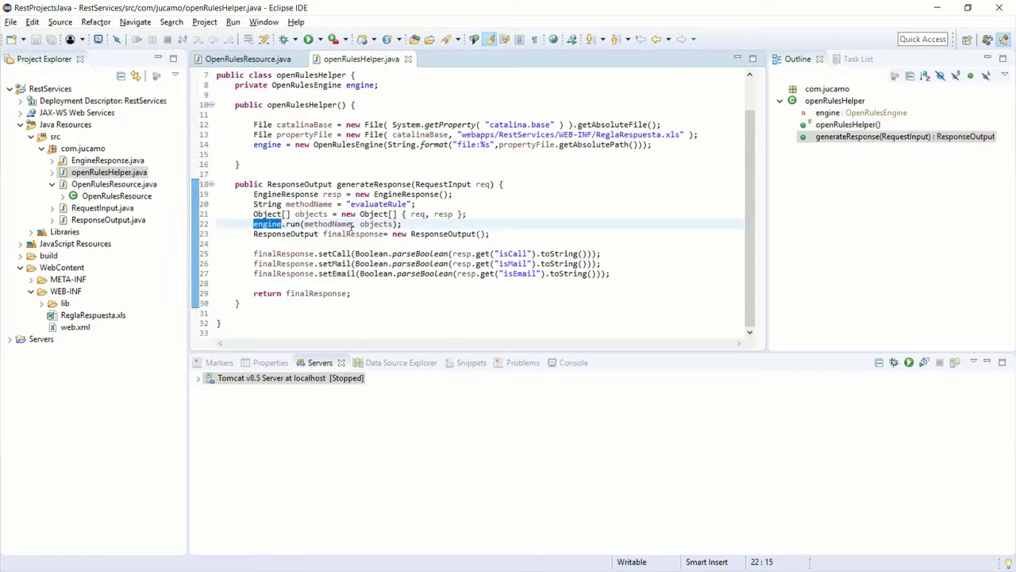
scroll(317, 127, up, 2)
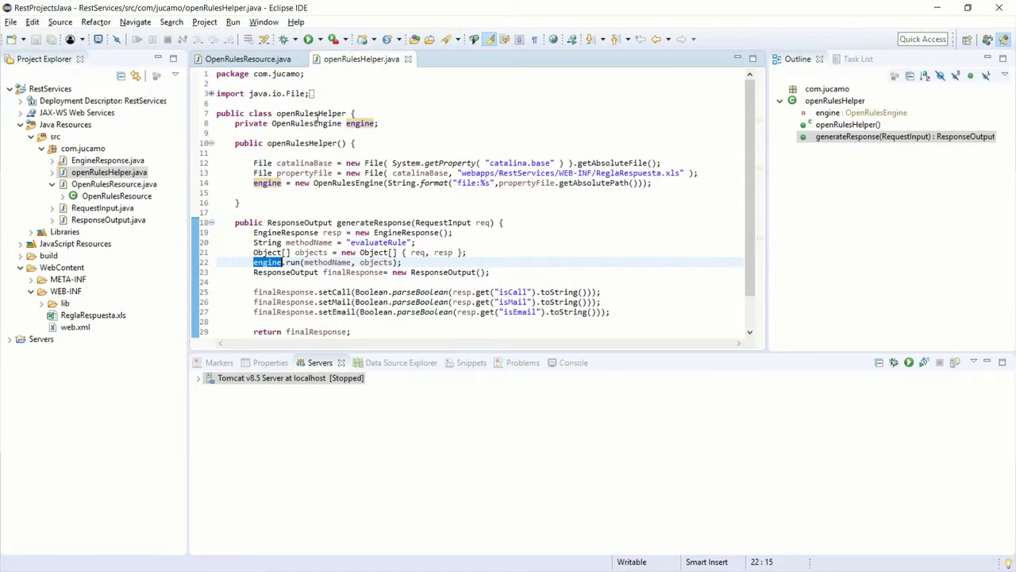
click(210, 94)
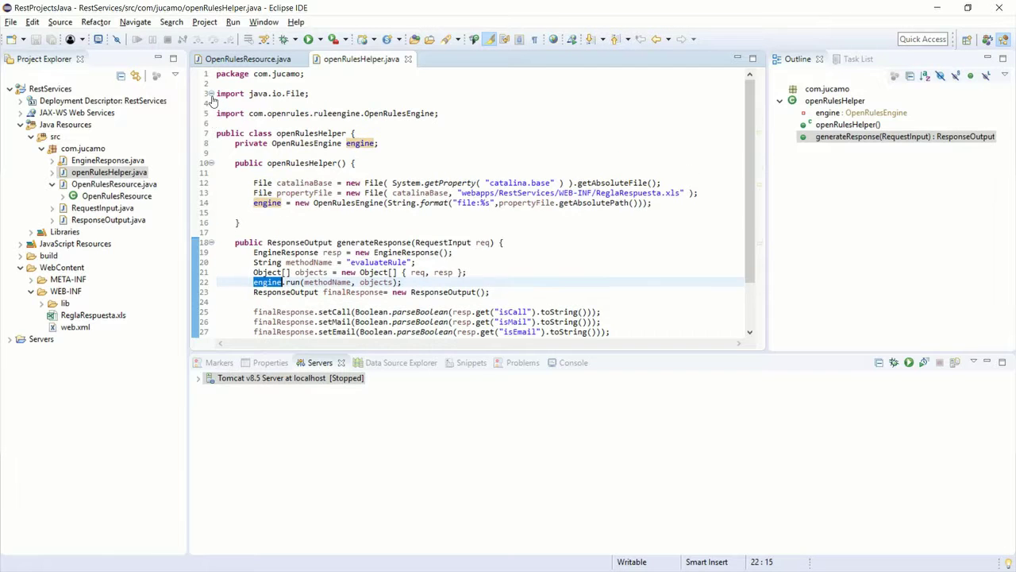
drag(254, 114, 217, 124)
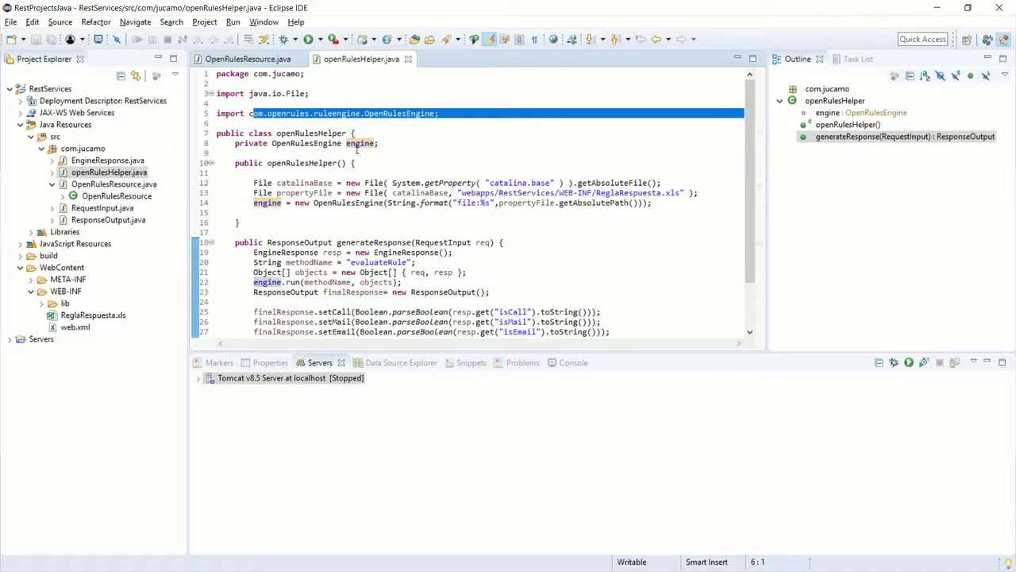
double_click(325, 143)
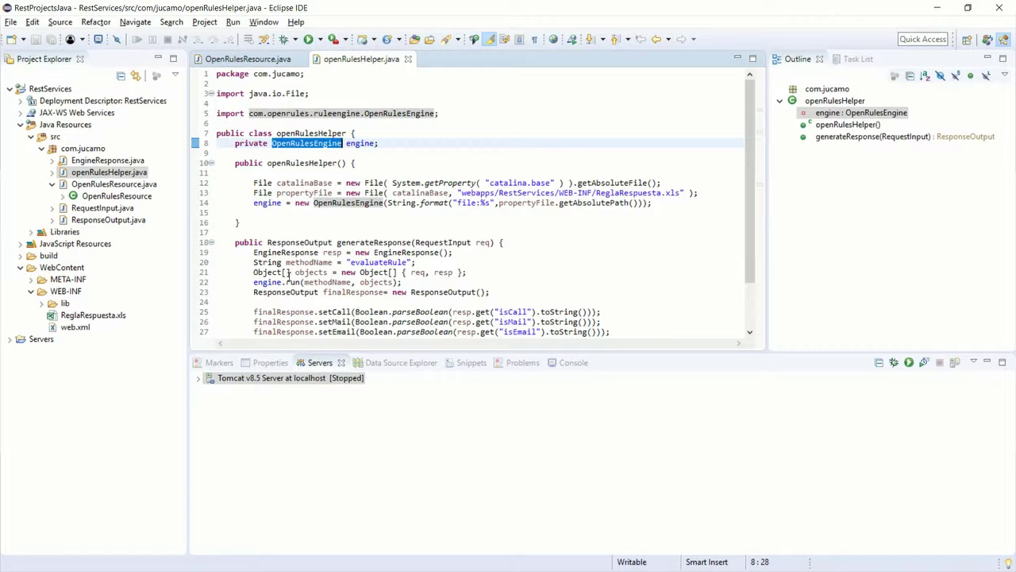
- Highlight methodName, its evaluateRule value, and the objects argument with its req and resp entries in the generateResponse method
double_click(327, 282)
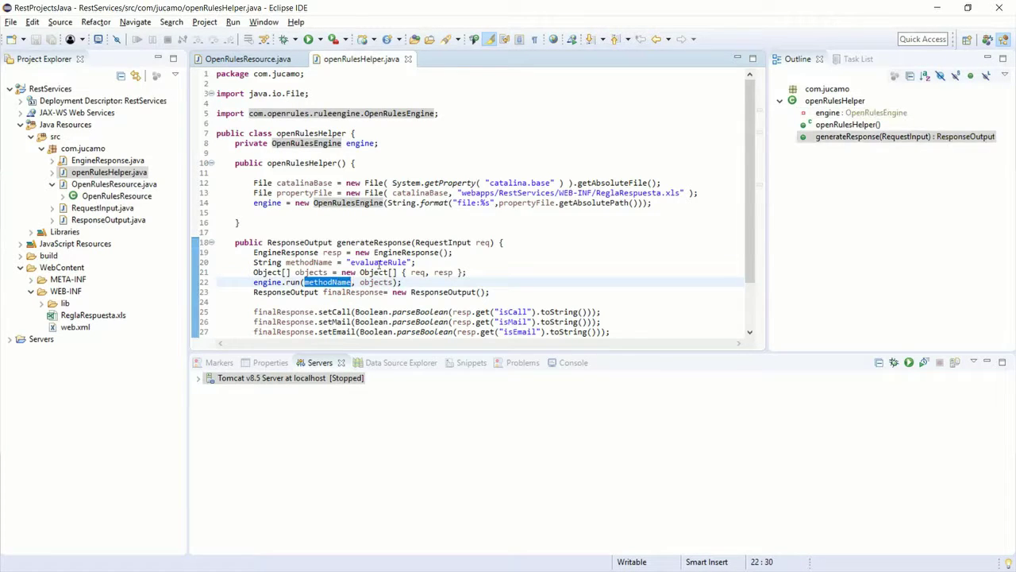
double_click(375, 262)
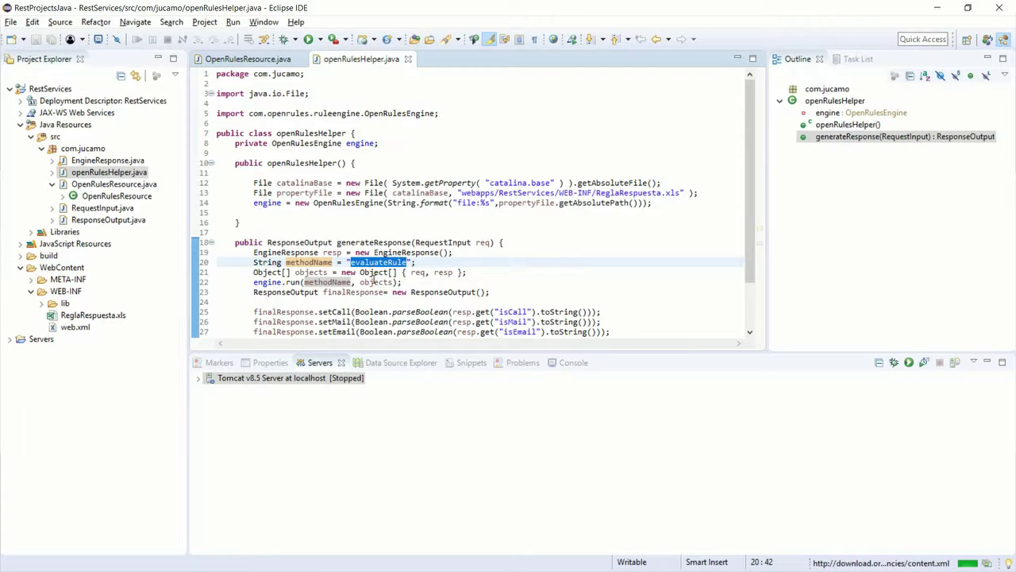
double_click(373, 283)
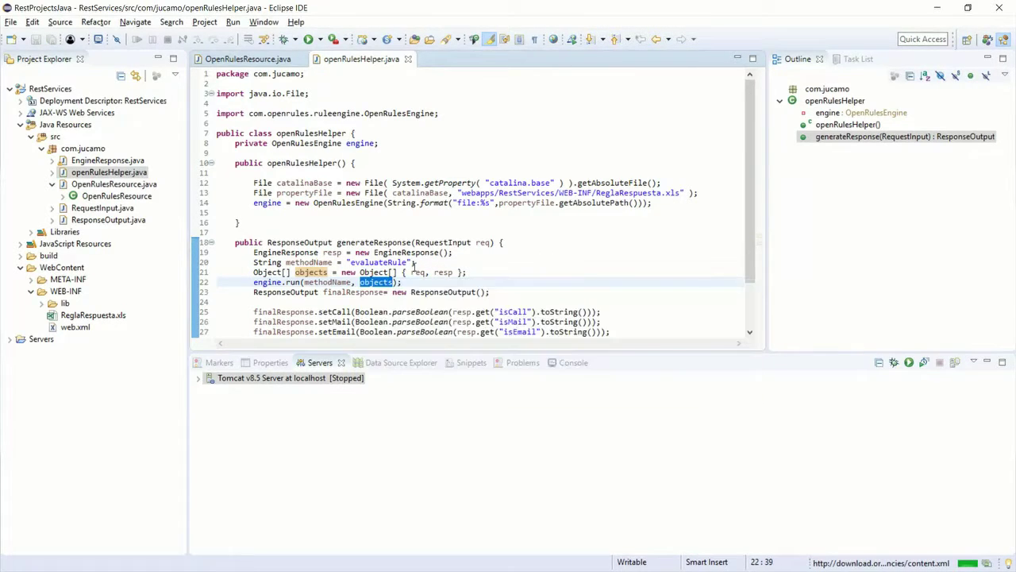
double_click(417, 273)
double_click(443, 272)
scroll(503, 250, down, 1)
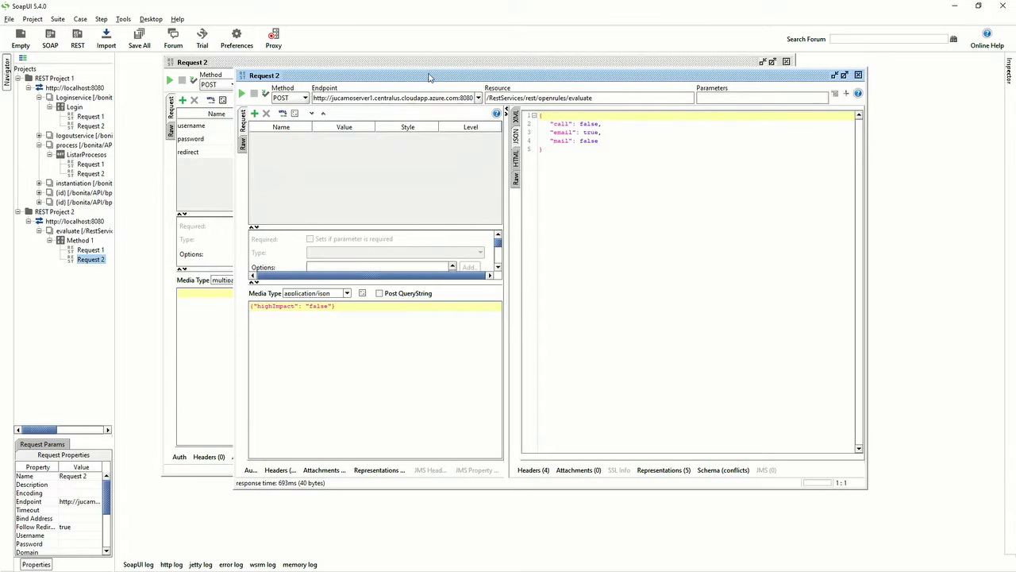
- Switch to SoapUI, maximize the Request 2 window, and highlight the highImpact property in the request body
double_click(428, 77)
key(Return)
double_click(173, 293)
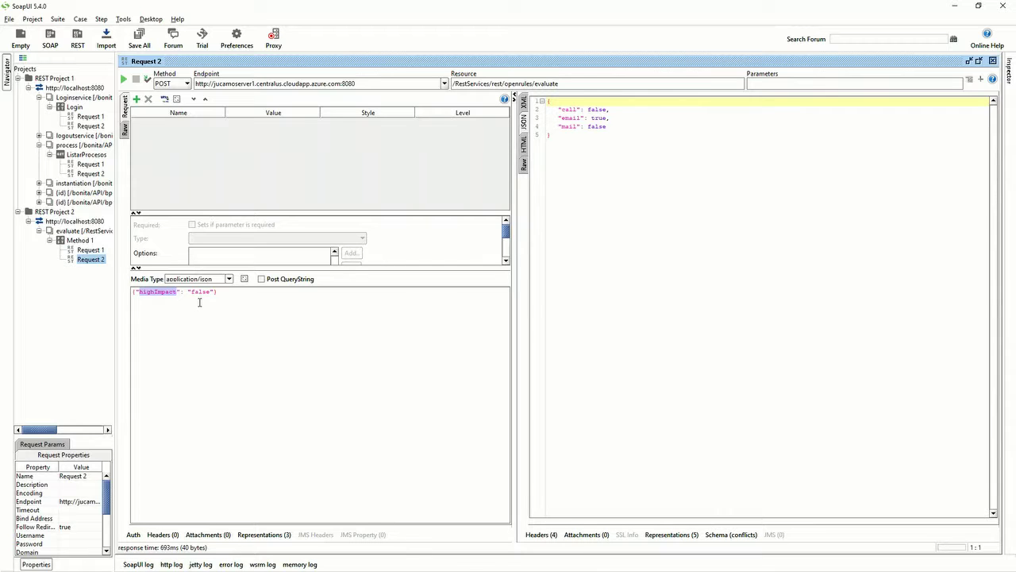
- Highlight the whole JSON response, followed by its call, email and mail fields individually
drag(597, 172, 525, 105)
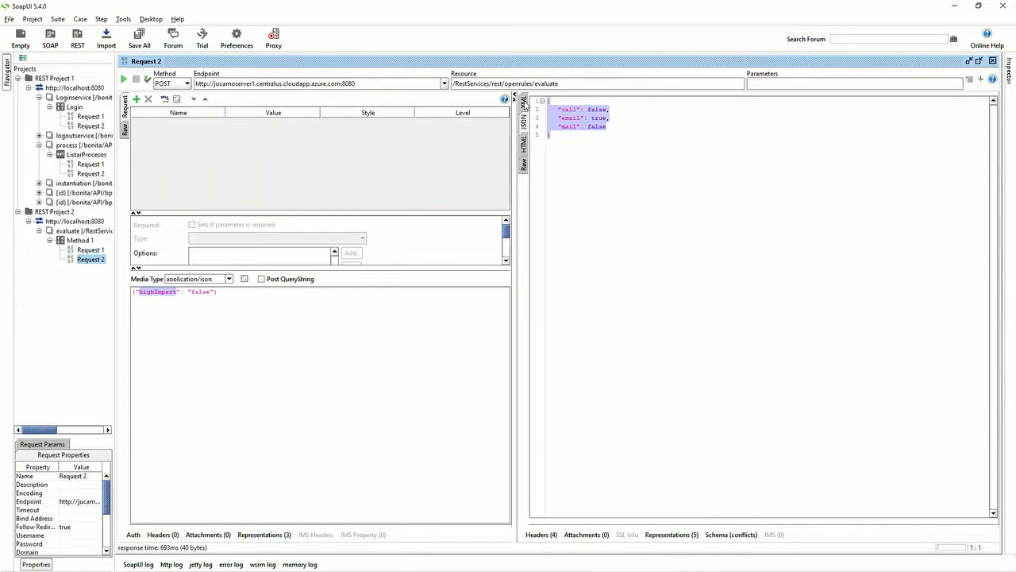
double_click(568, 109)
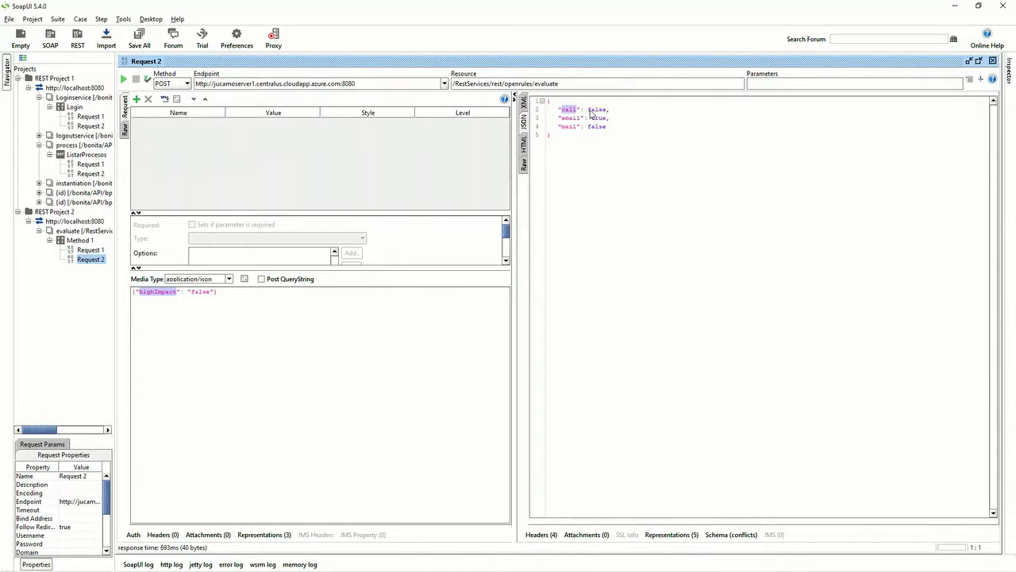
double_click(596, 110)
double_click(571, 112)
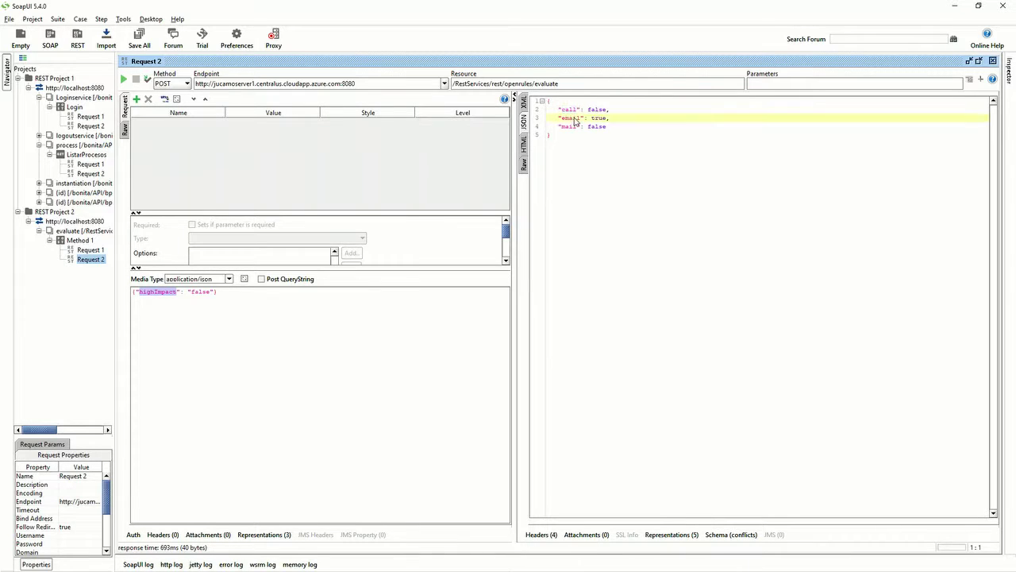
double_click(571, 118)
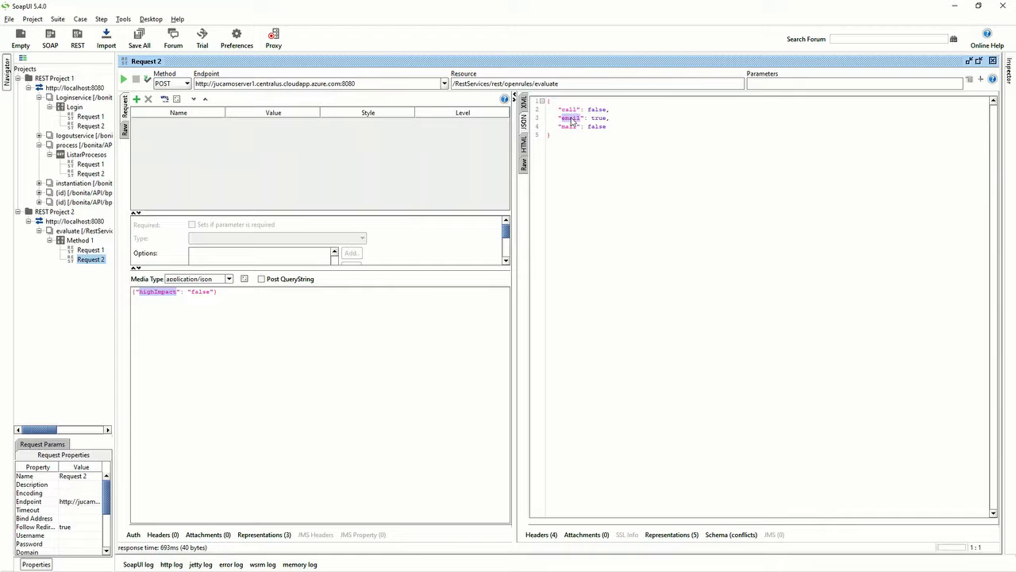
drag(569, 133, 568, 130)
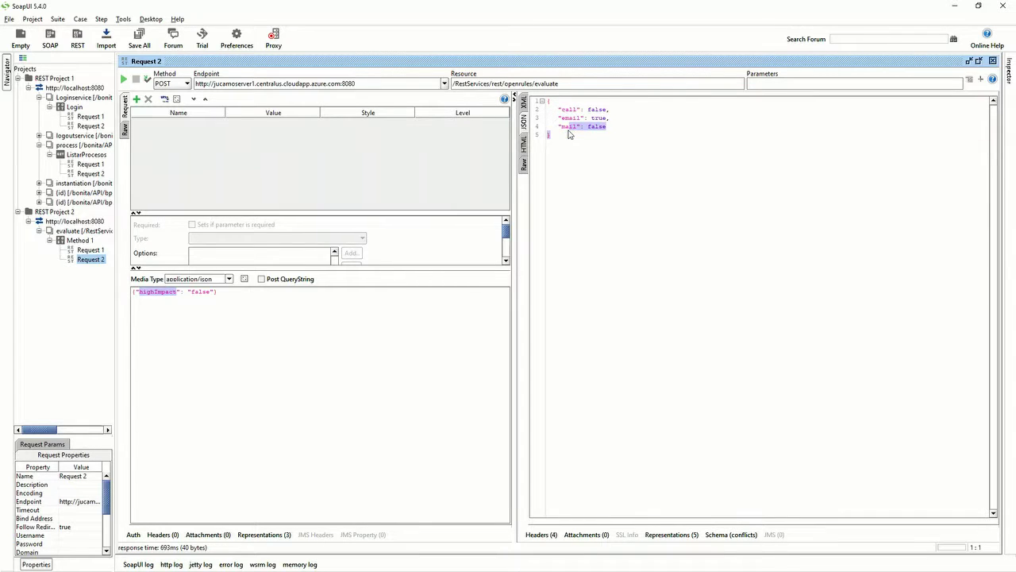
double_click(569, 129)
- Highlight the highImpact property and its value in the JSON request body
click(261, 307)
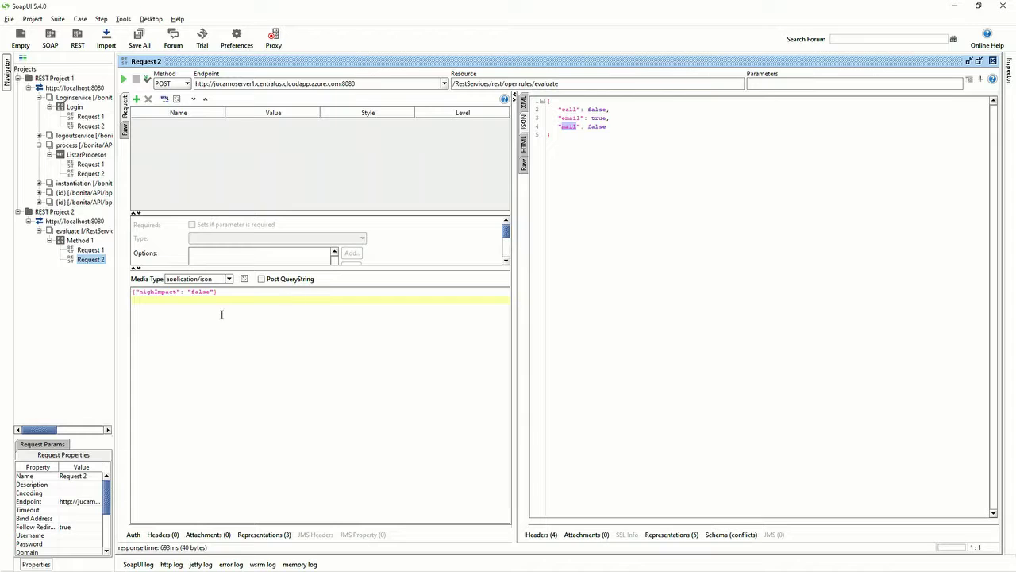
double_click(163, 293)
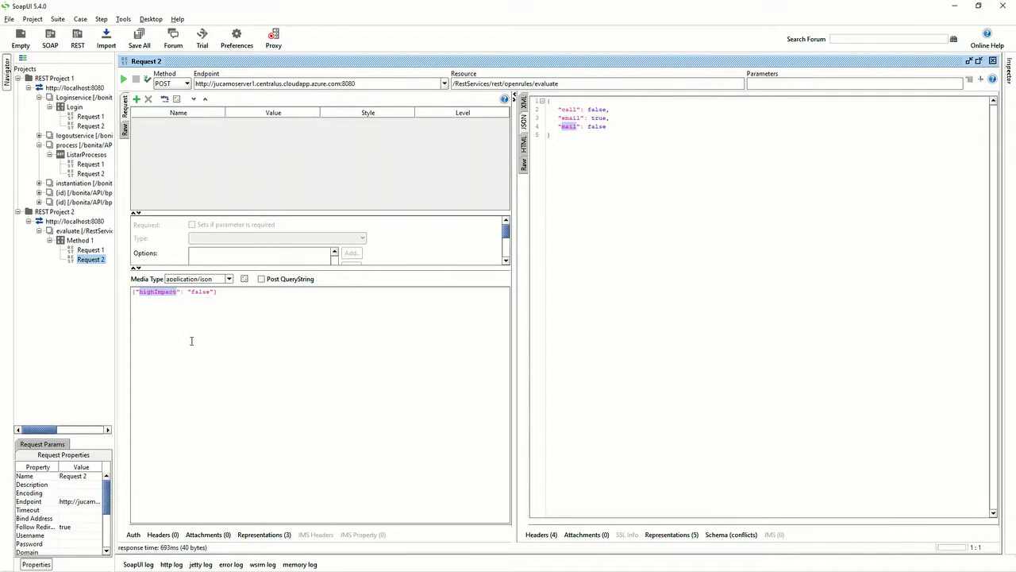
click(210, 293)
double_click(205, 293)
click(239, 301)
drag(221, 293, 196, 291)
double_click(197, 291)
click(219, 292)
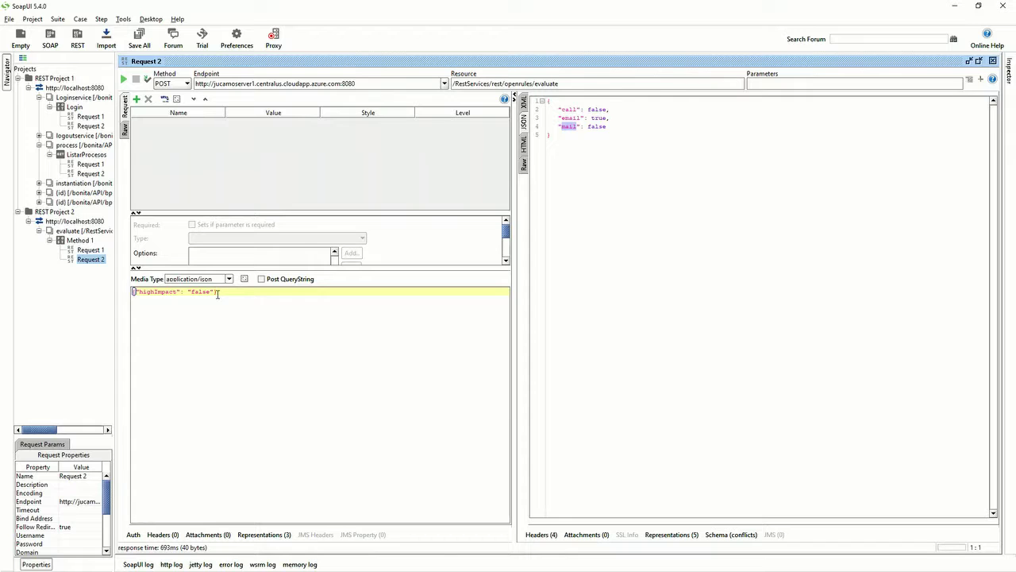
- Submit Request 2 with highImpact left at false and highlight the email field and its value in the response
click(124, 81)
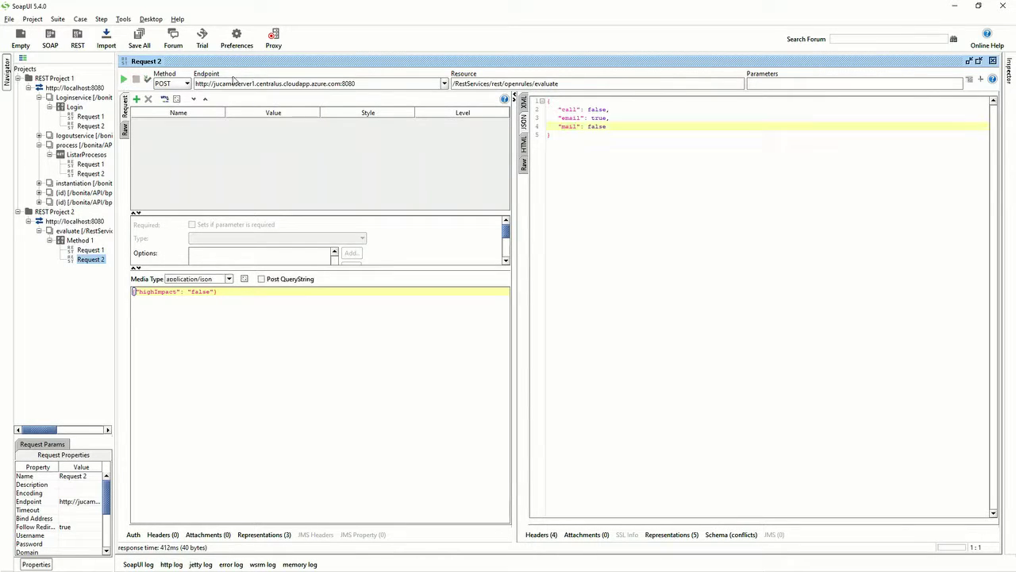
click(568, 119)
double_click(569, 118)
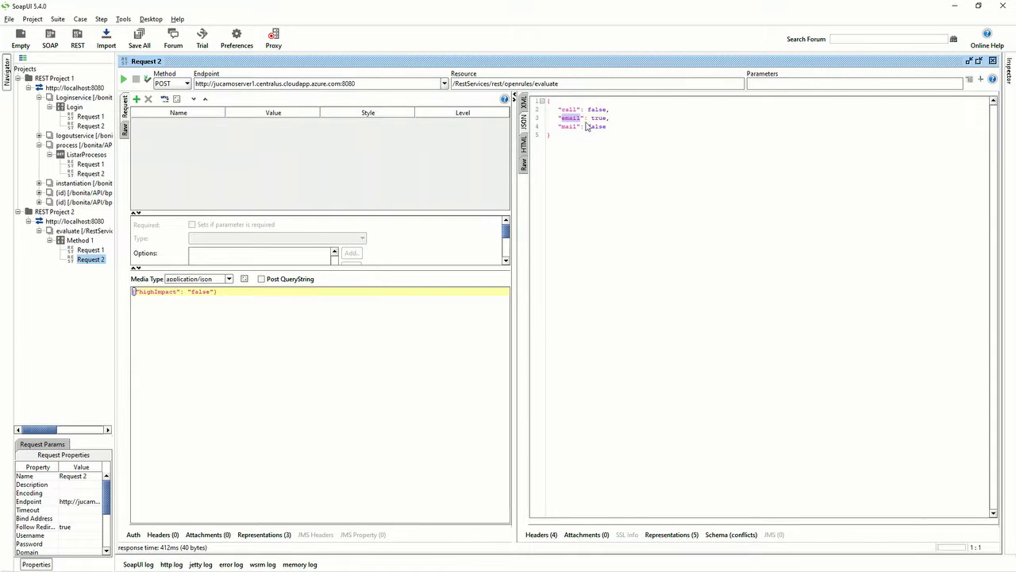
double_click(599, 118)
double_click(569, 119)
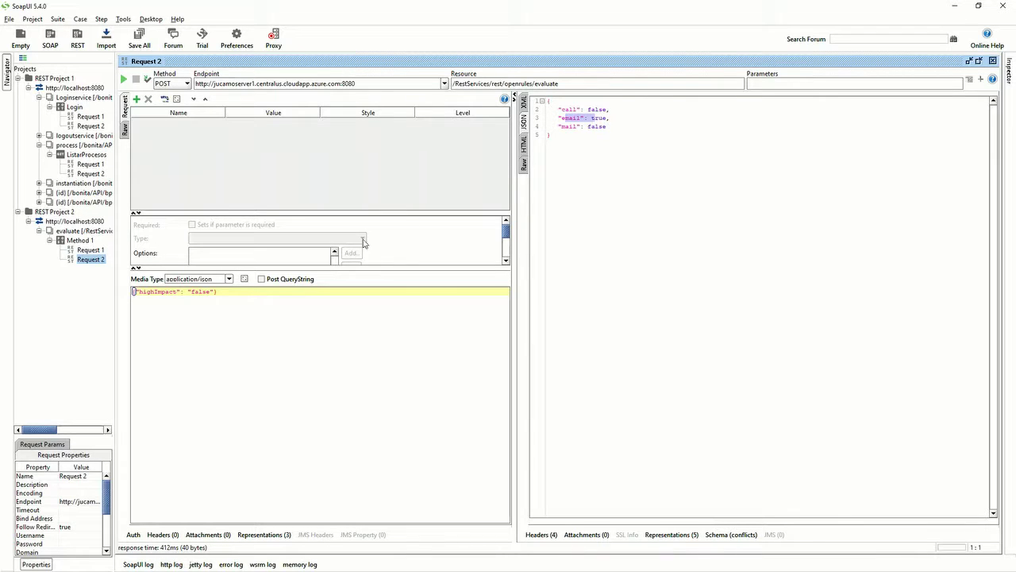
- Set highImpact to true in the request body and submit Request 2 again
double_click(200, 292)
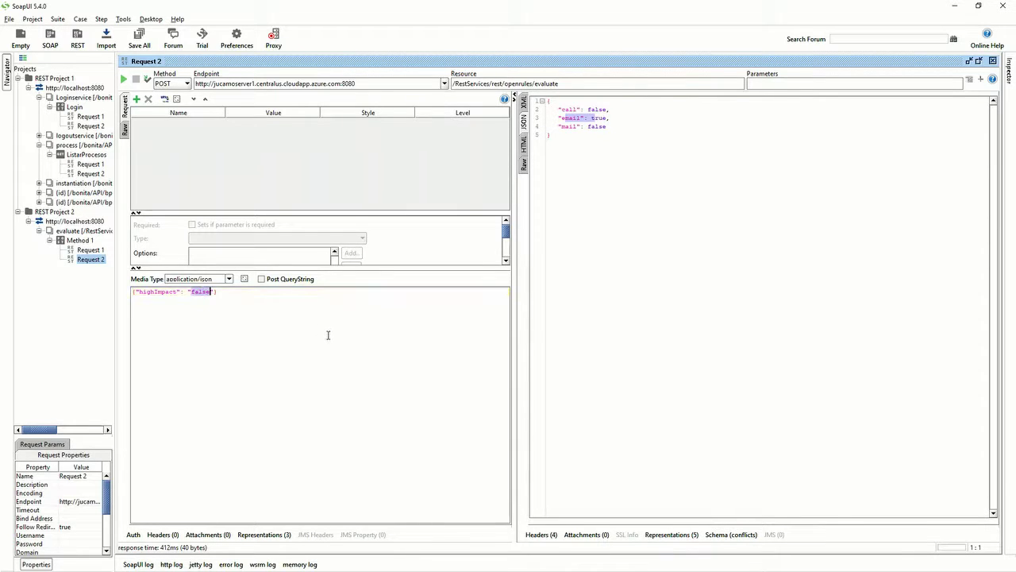
text(true)
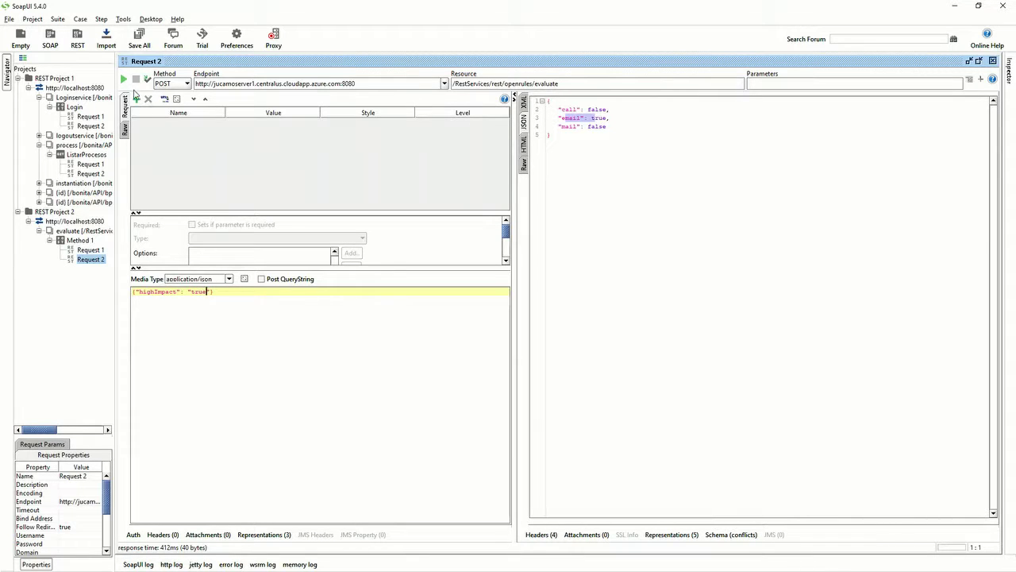
click(123, 79)
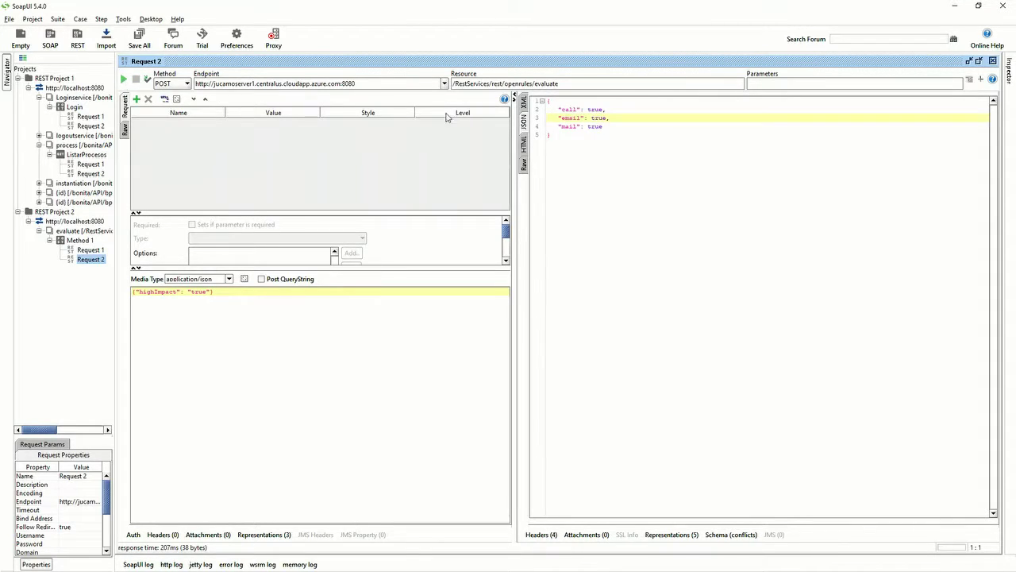
- Highlight the call field and its value in the new response, followed by the entire JSON result
click(569, 113)
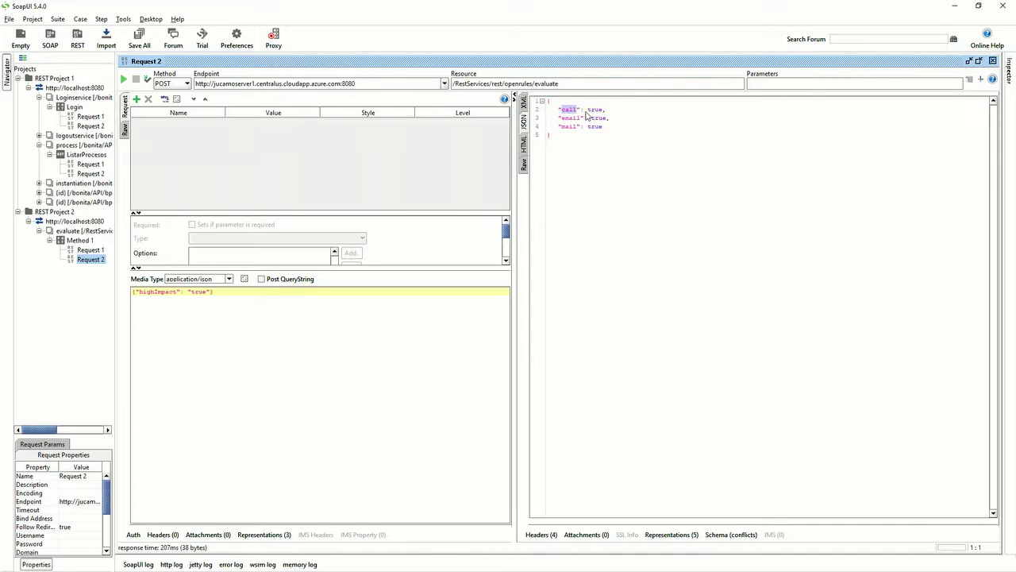
double_click(595, 111)
drag(616, 139, 543, 101)
click(673, 203)
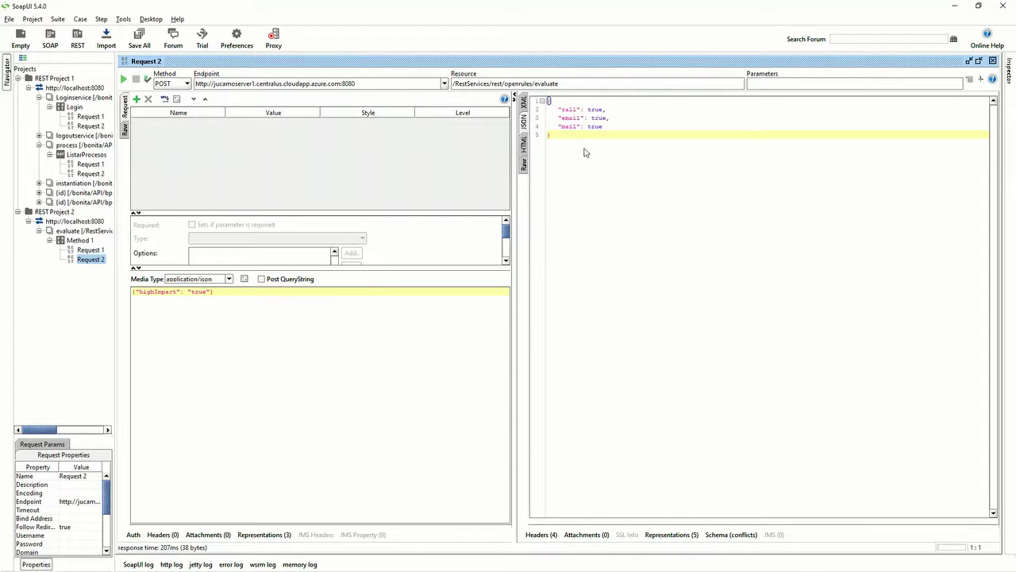
key(ctrl+a)
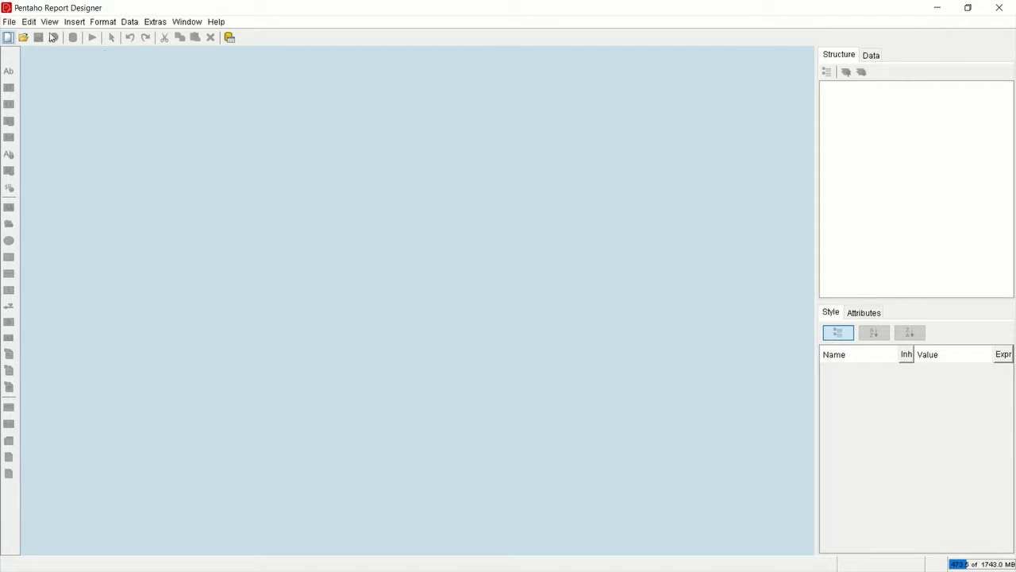
- Switch to Pentaho Report Designer and open the report Indicador_1.prpt from the Documents folder
click(11, 22)
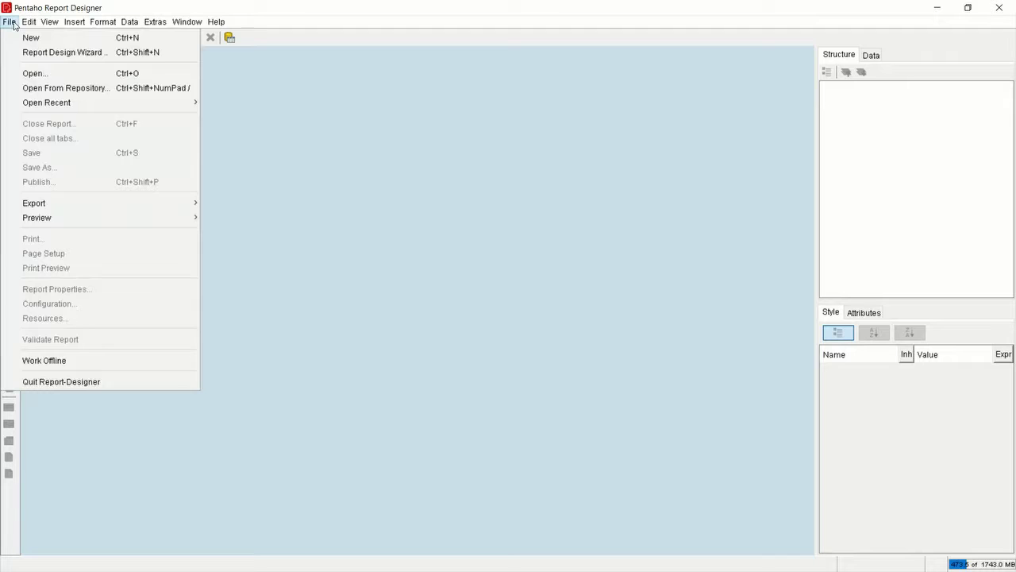
click(50, 74)
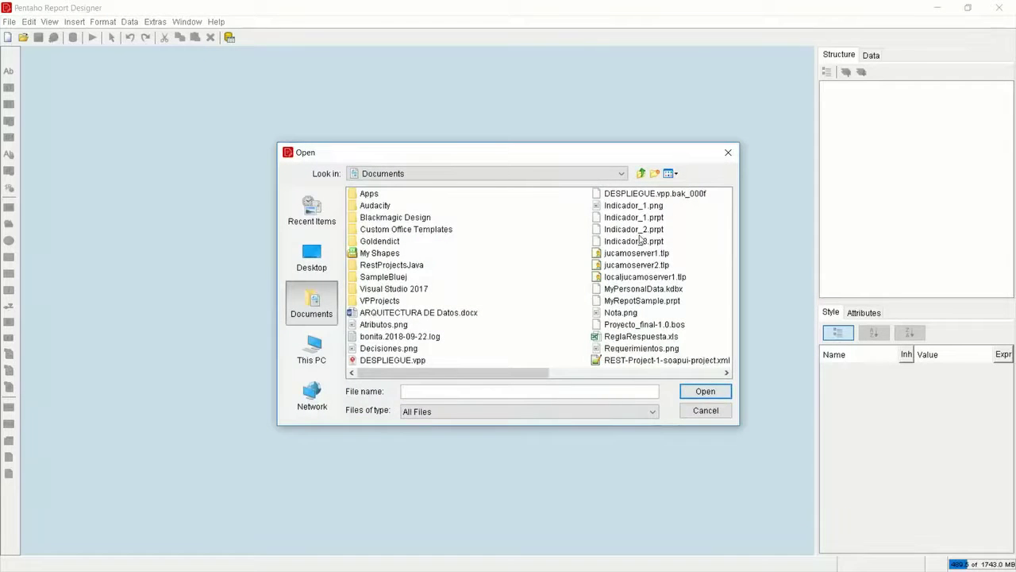
click(619, 218)
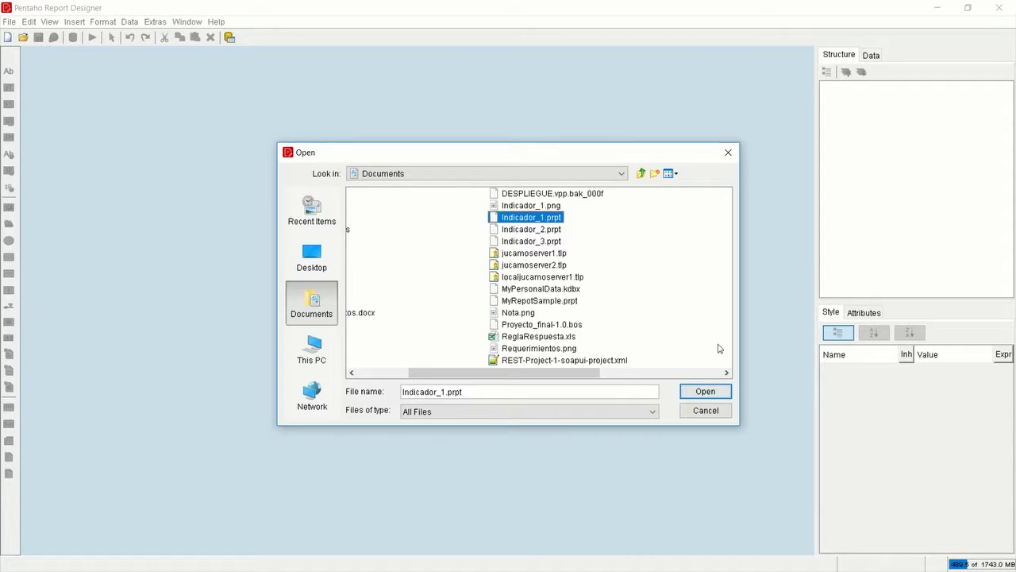
click(706, 391)
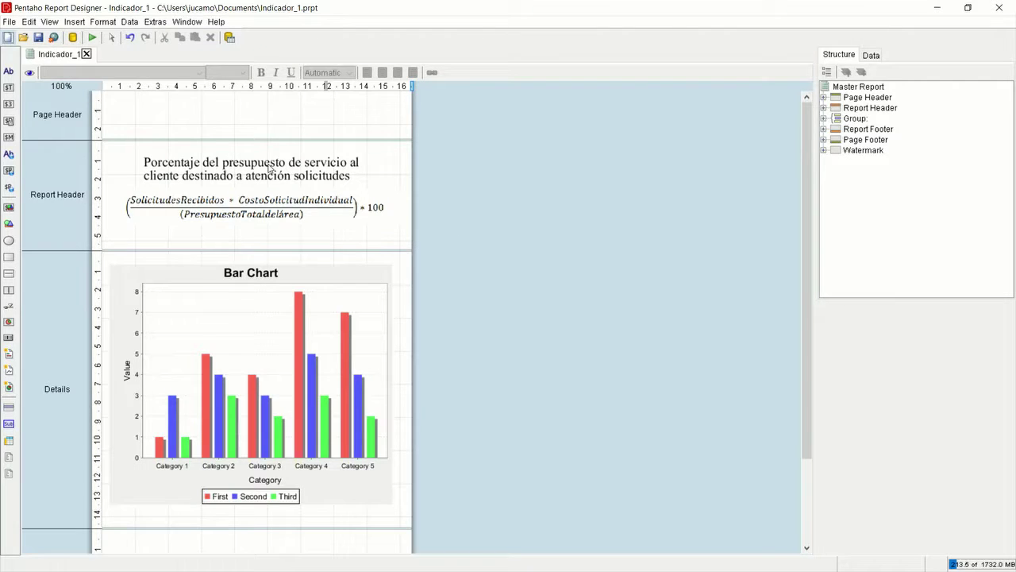
- Examine the report layout, selecting the title label in the report header and the bar chart in the details section
scroll(270, 168, down, 3)
scroll(270, 168, up, 3)
click(244, 163)
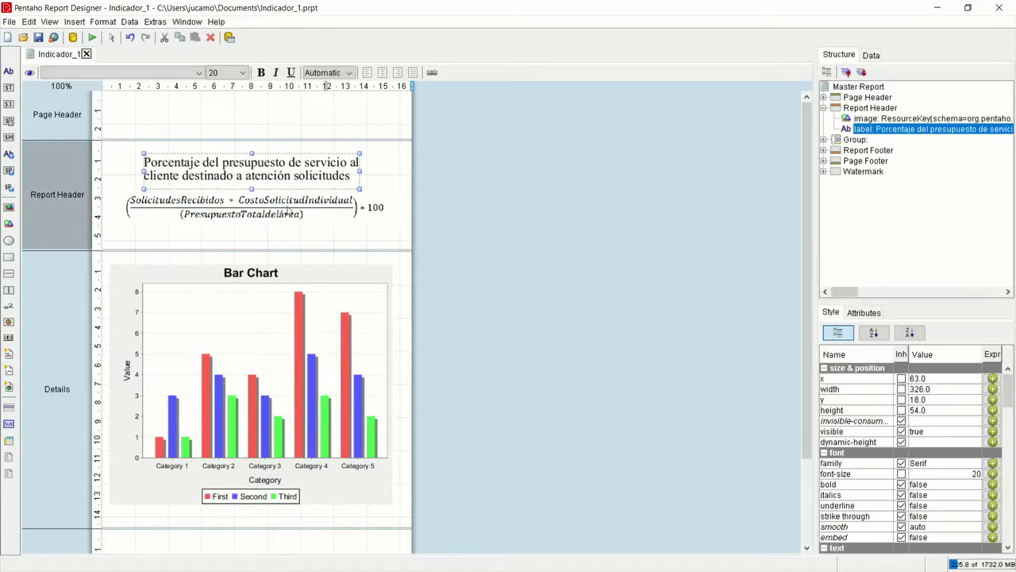
click(285, 329)
scroll(495, 318, down, 1)
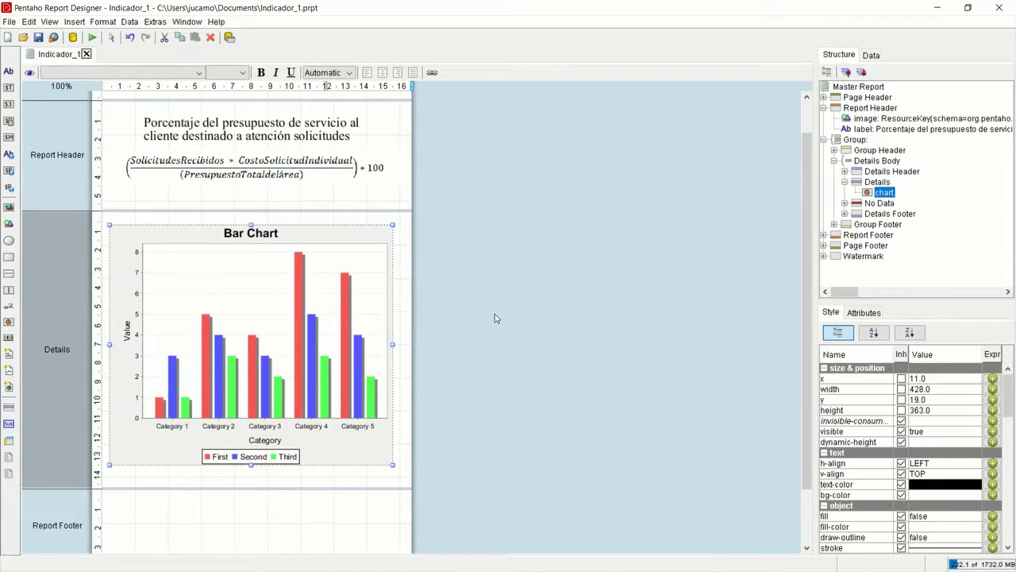
click(216, 127)
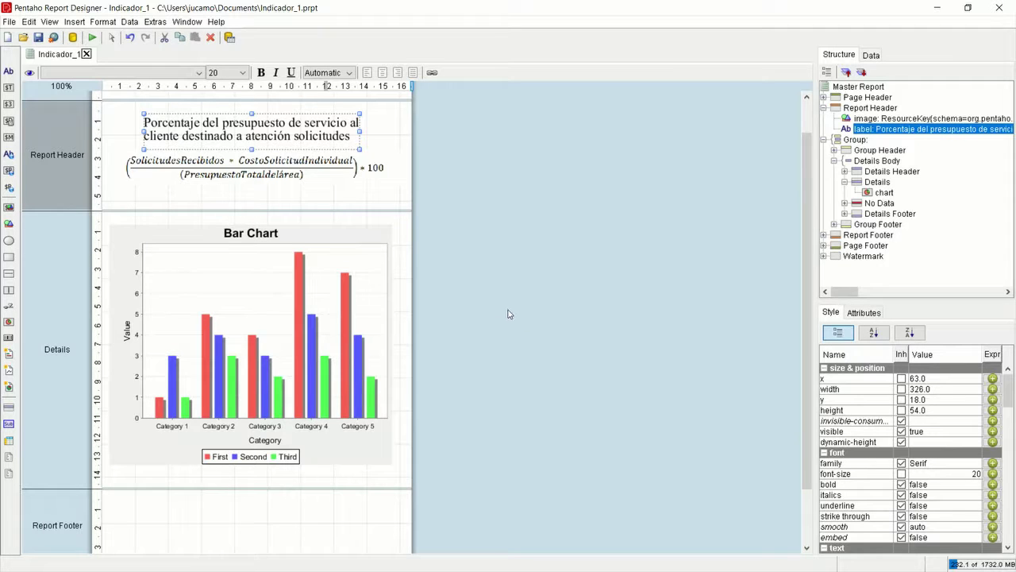
click(319, 272)
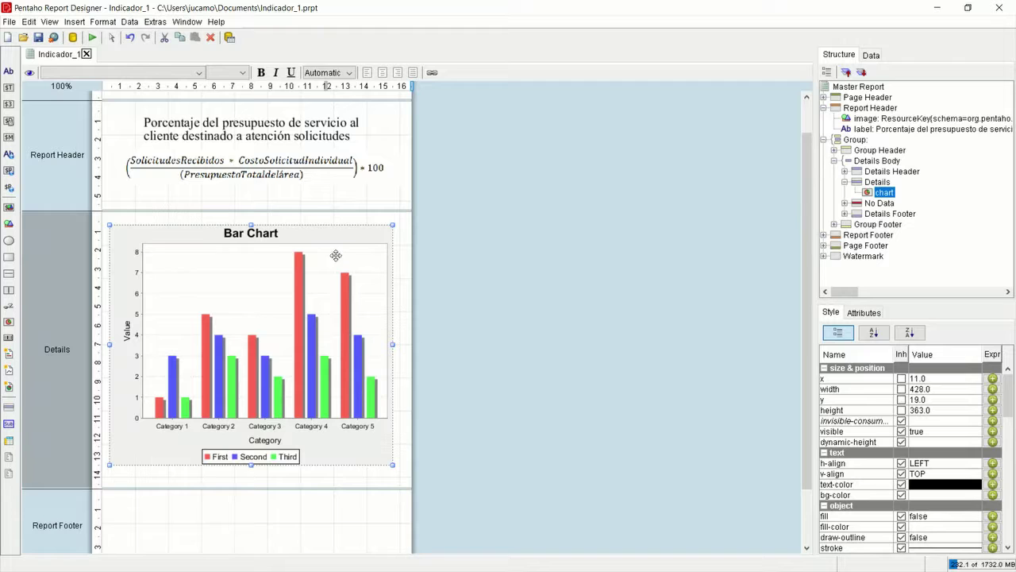
- Show the report's data sets, select the Indicador_1 query, and open the Bonita JDBC data source for editing
click(871, 55)
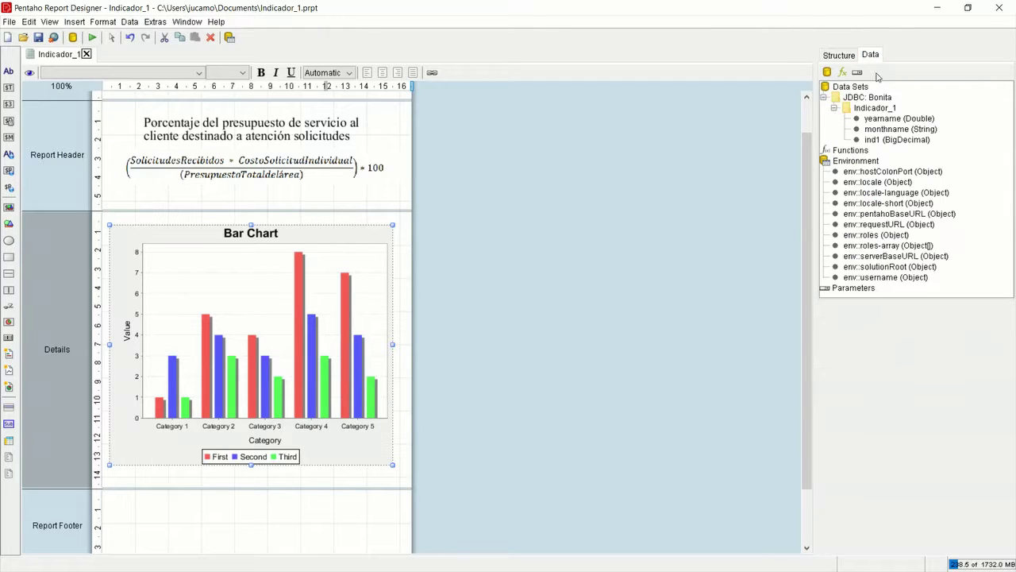
click(851, 97)
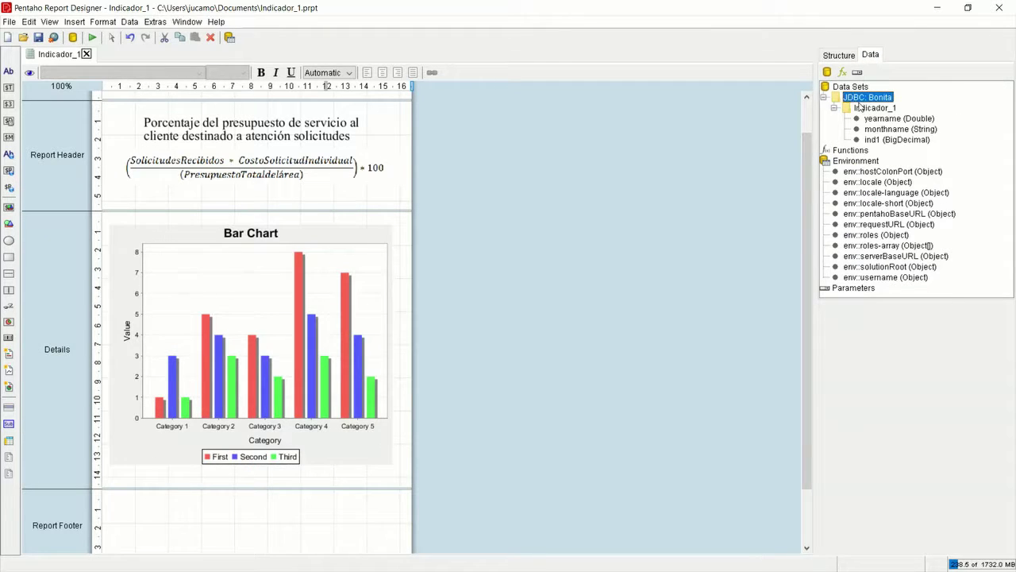
click(861, 109)
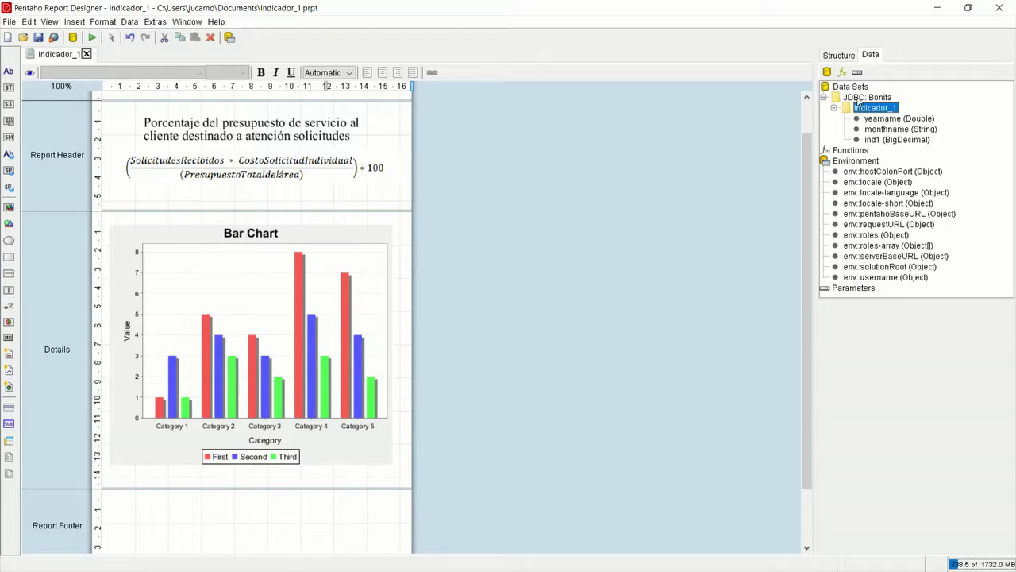
right_click(872, 99)
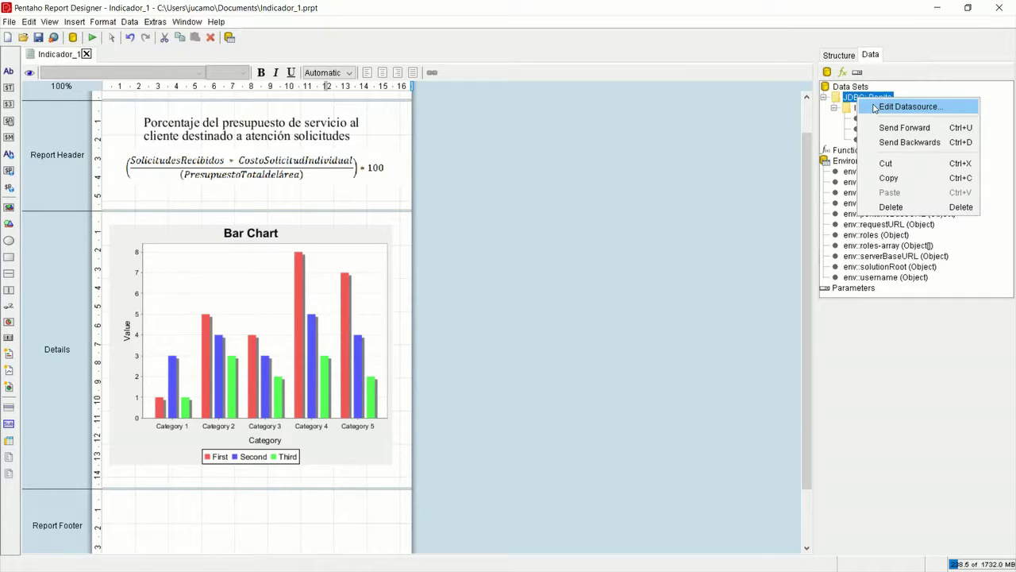
click(875, 107)
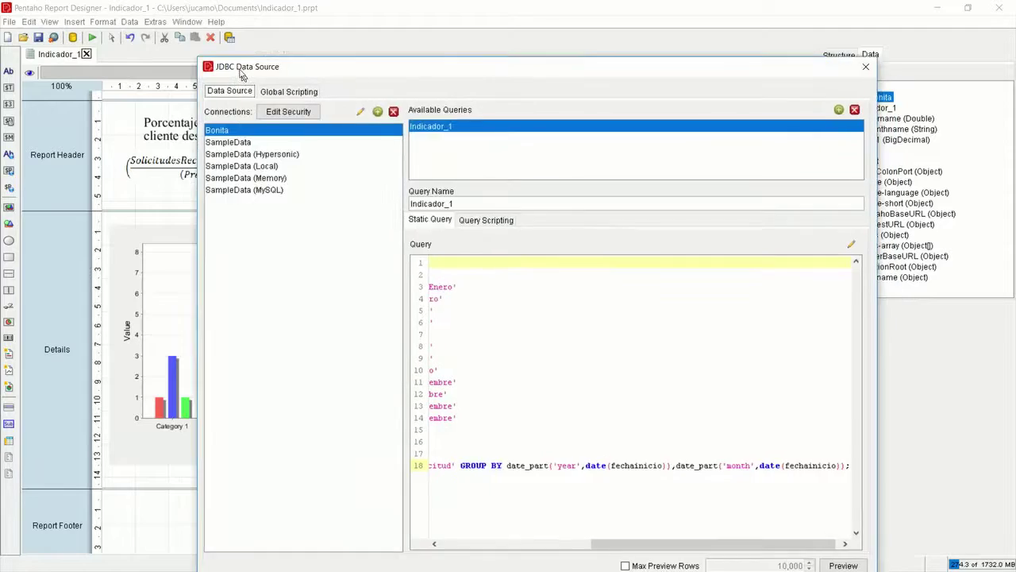
- Examine the Bonita connection's settings, highlighting the host name and the database name, and close them without changes
drag(248, 117, 151, 40)
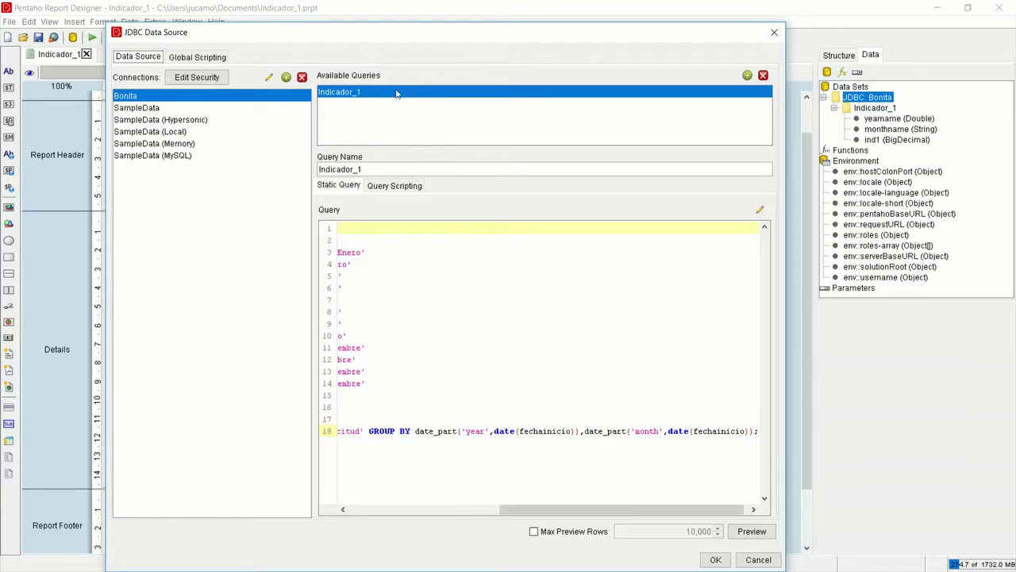
click(269, 78)
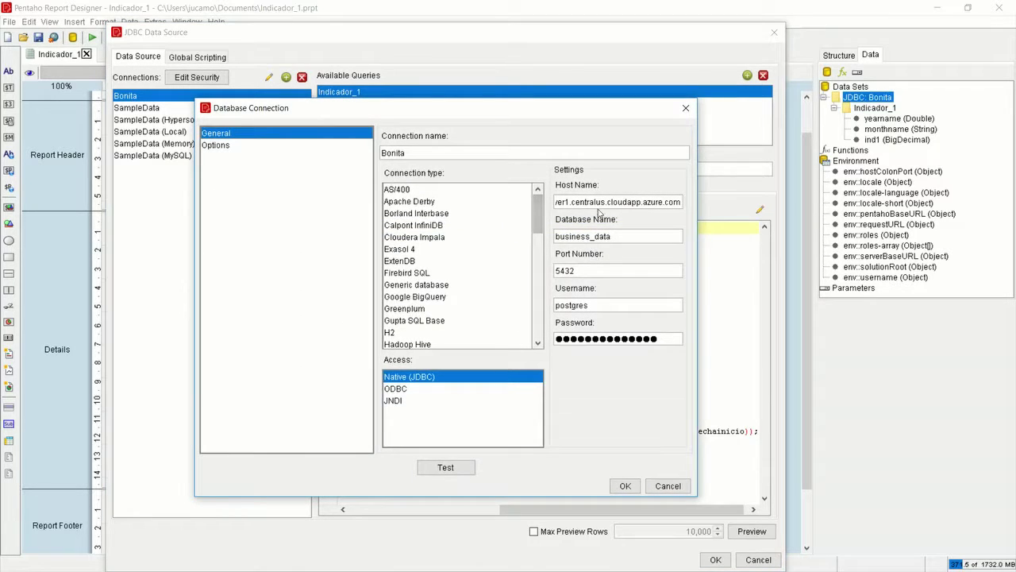
drag(611, 203, 531, 200)
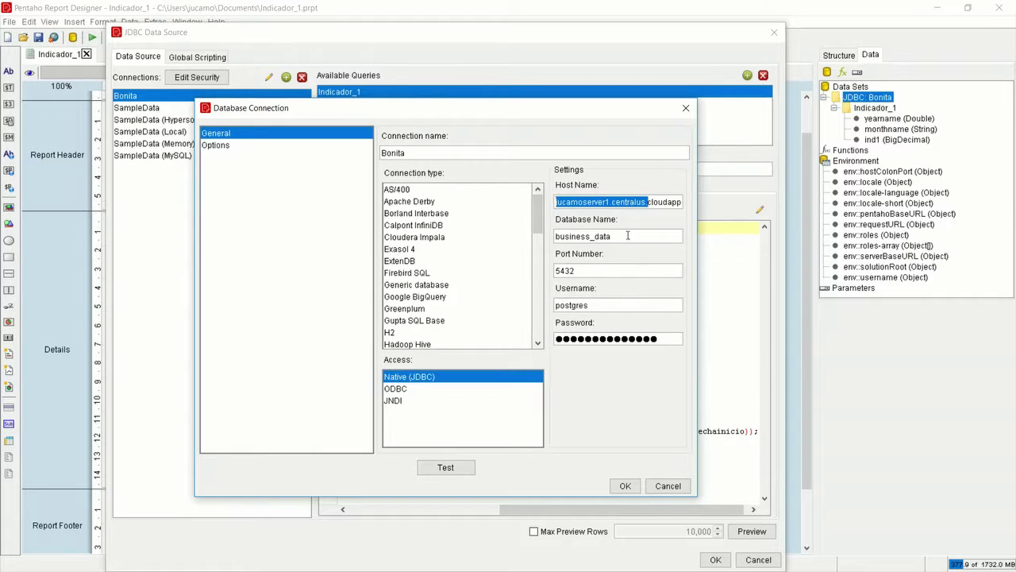
click(630, 201)
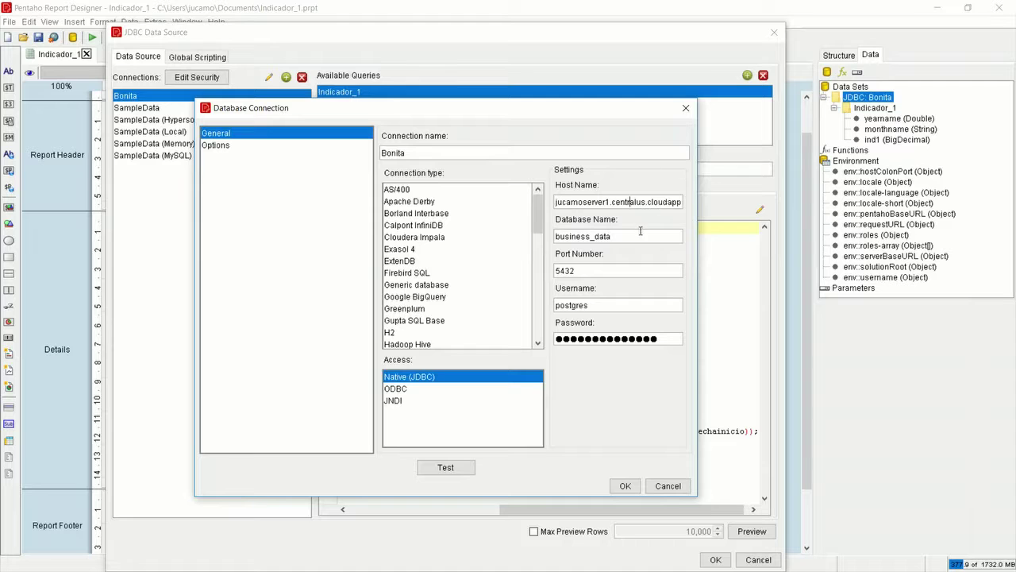
drag(632, 238, 548, 237)
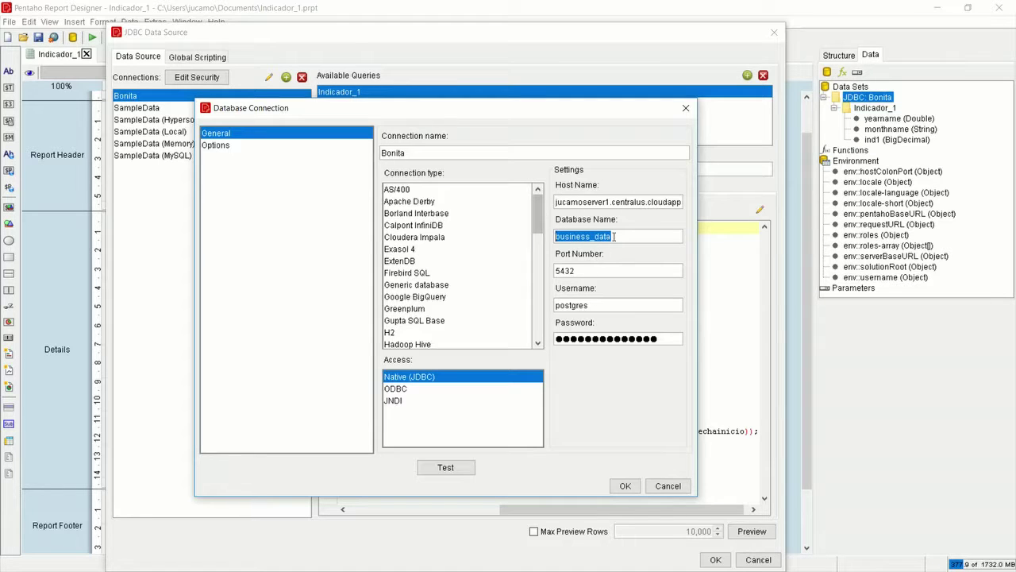
click(686, 108)
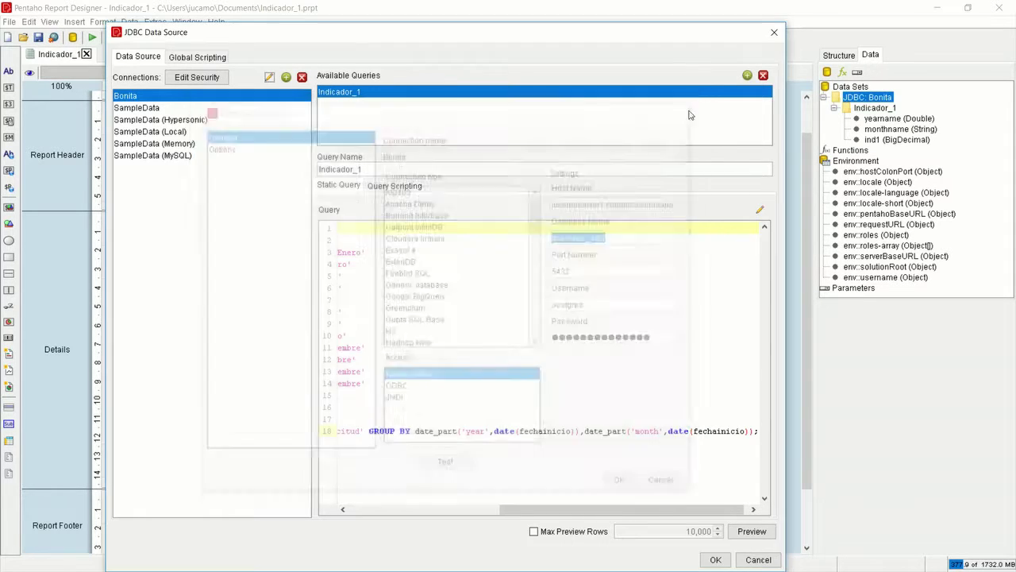
- Examine the Indicador_1 SQL query, highlighting the full statement, the 500000.0 factor and the 80000000.0 divisor, and cancel the data source editing
drag(546, 509, 376, 513)
drag(421, 483, 265, 212)
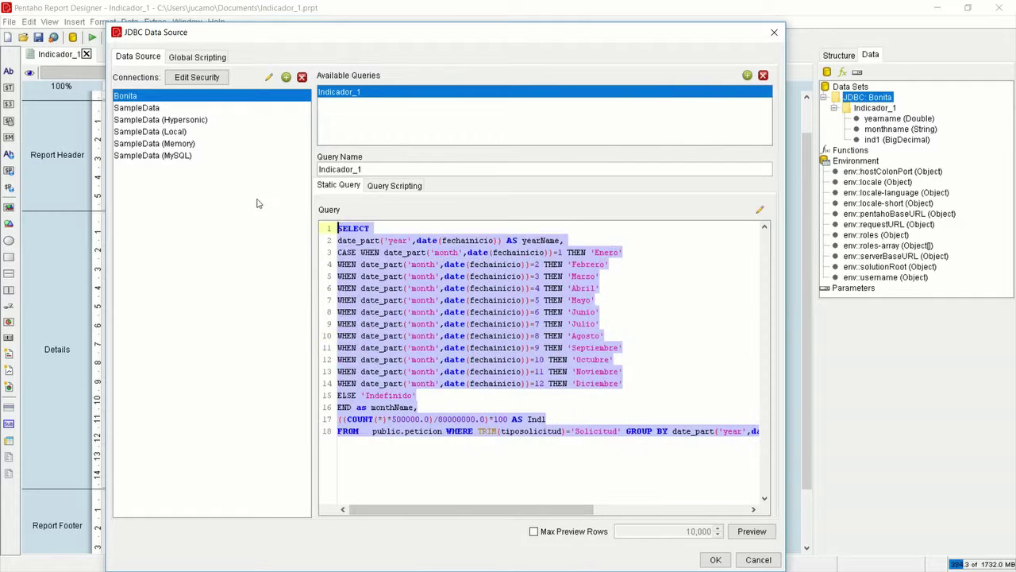
click(415, 304)
double_click(418, 419)
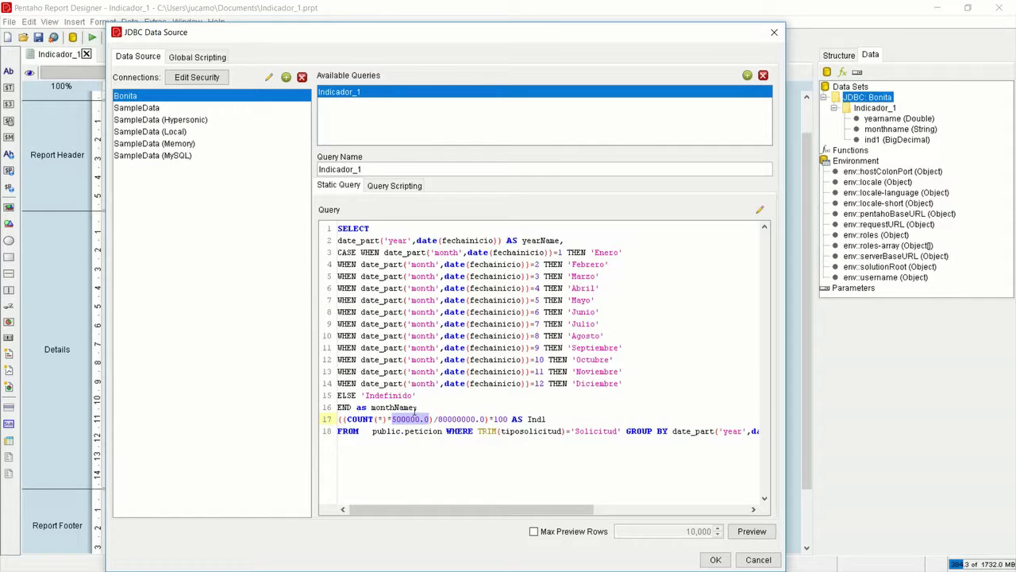
click(444, 419)
drag(435, 419, 485, 425)
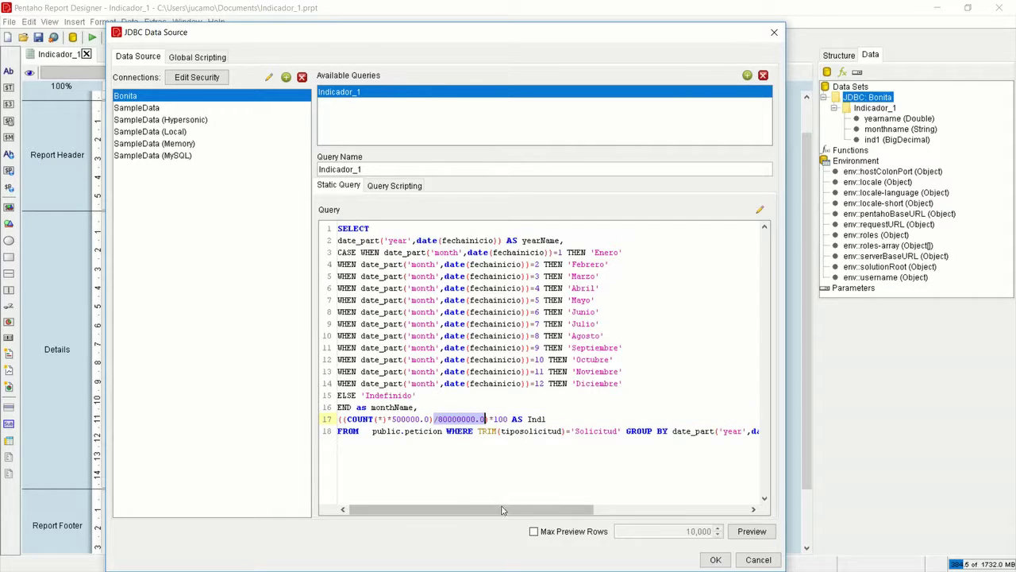
drag(509, 510, 539, 510)
click(732, 560)
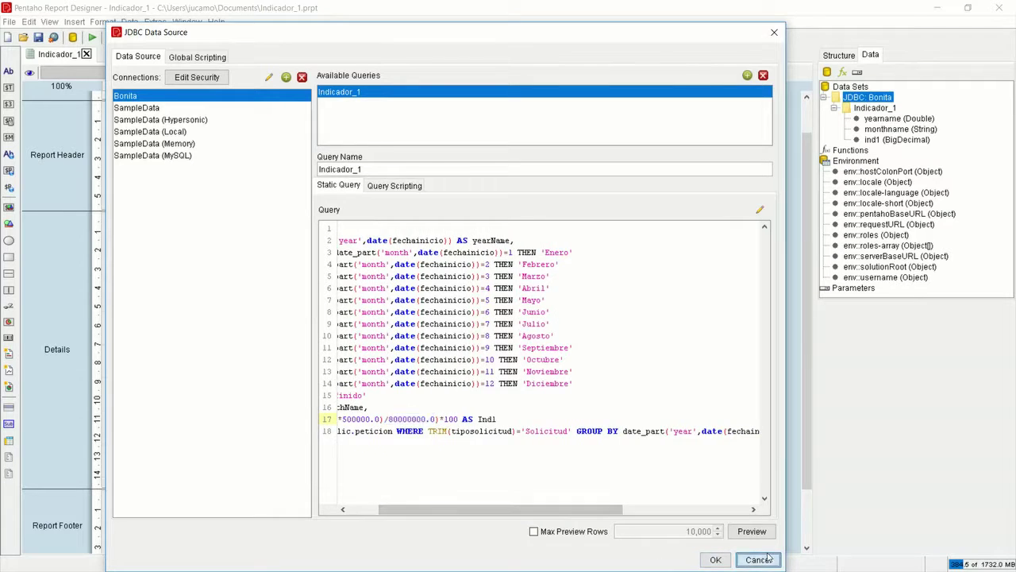
- Run a print preview of the Indicador_1 report
click(92, 38)
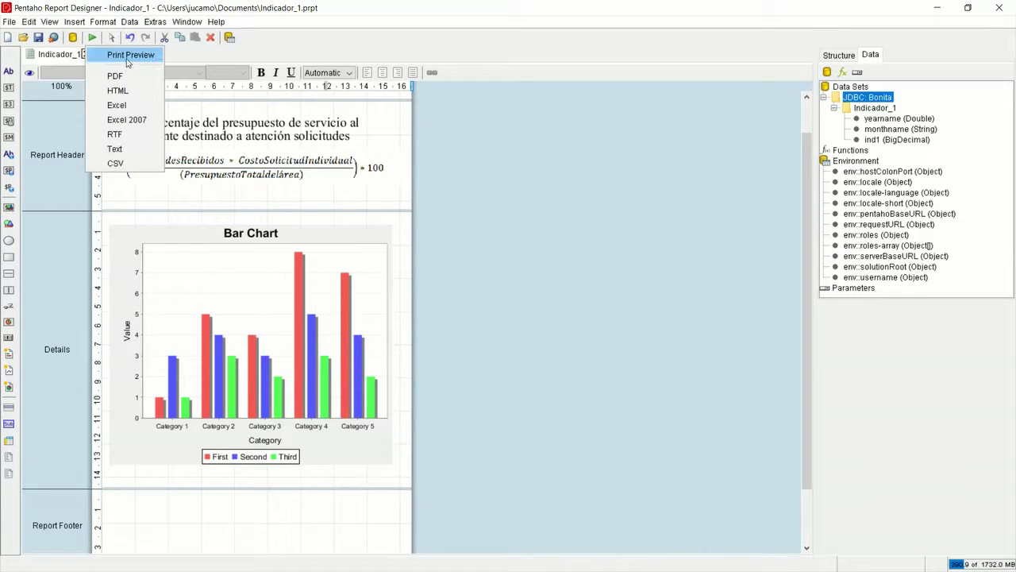
click(127, 54)
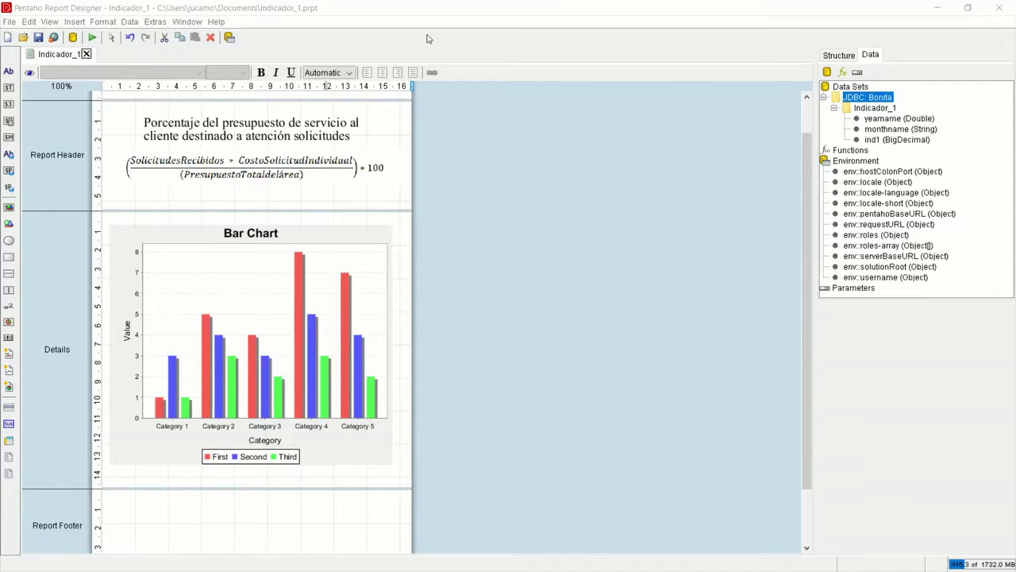
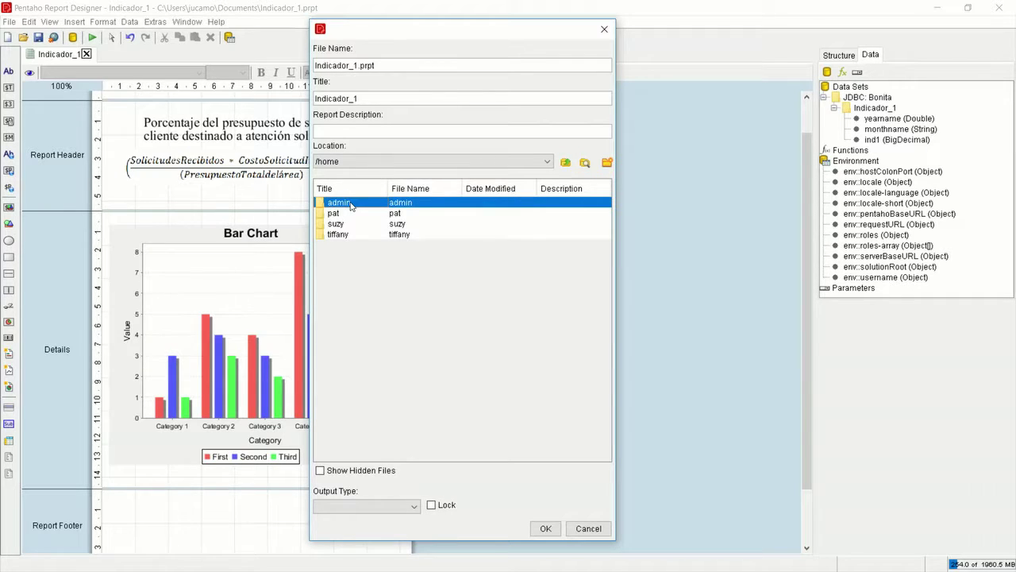
- Publish Indicador_1.prpt to /home/admin, overwriting the existing file without launching it, and close Report Designer with the changes saved
double_click(350, 205)
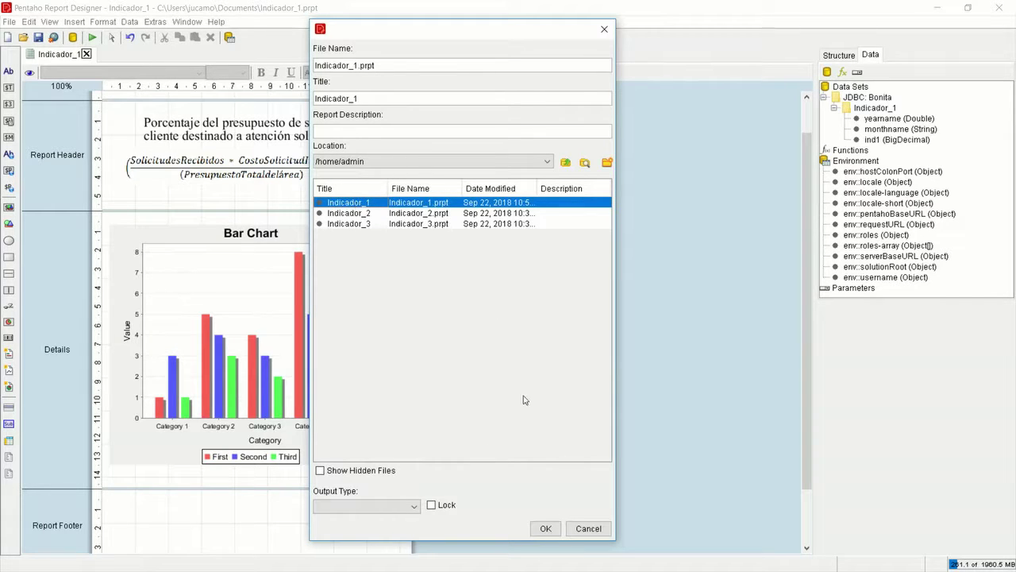
click(546, 529)
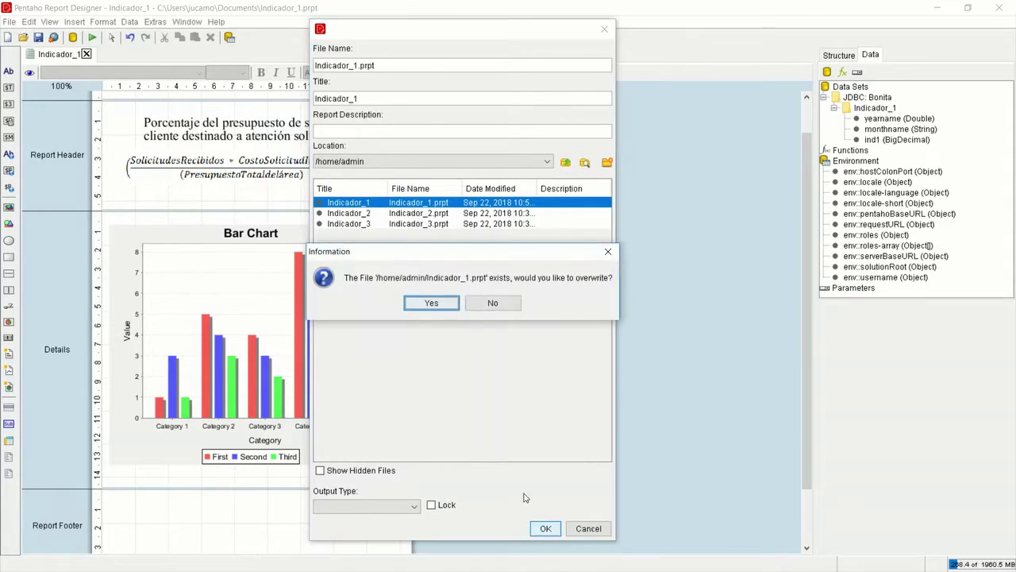
click(421, 300)
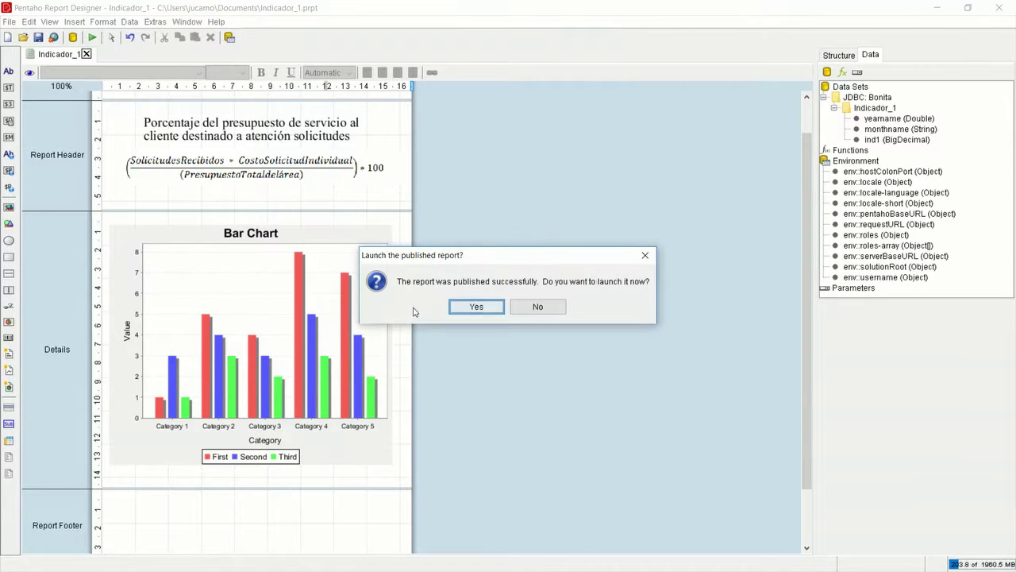
click(547, 308)
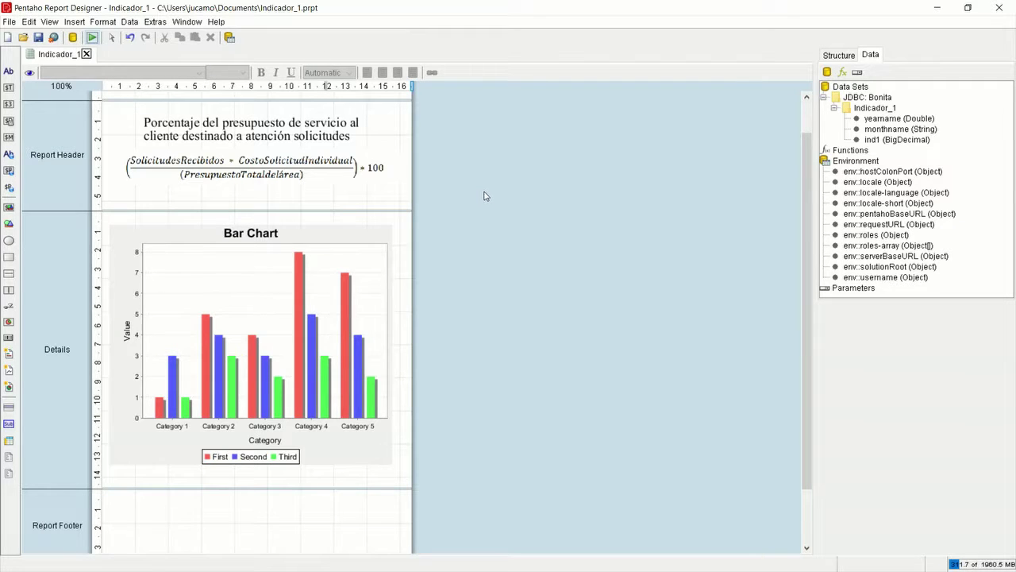
click(999, 9)
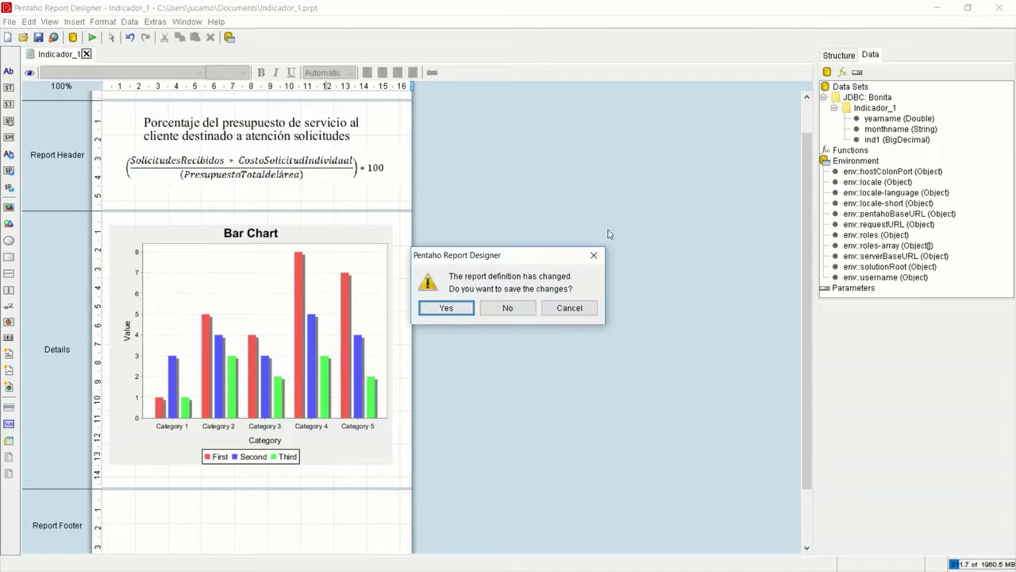
click(466, 309)
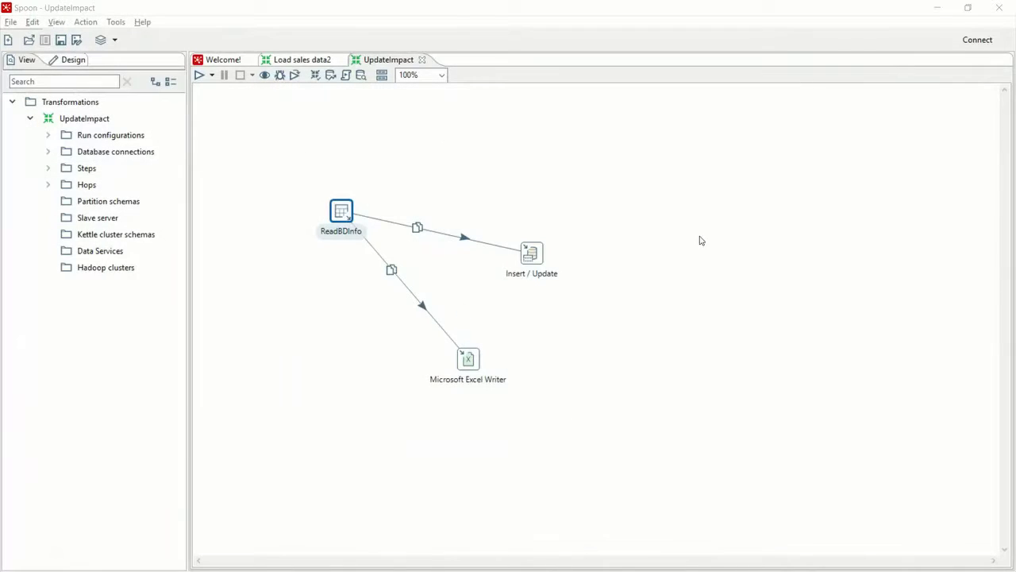
- In Spoon, highlight all steps of the UpdateImpact transformation and open the ReadBDInfo step's settings
drag(313, 141, 665, 476)
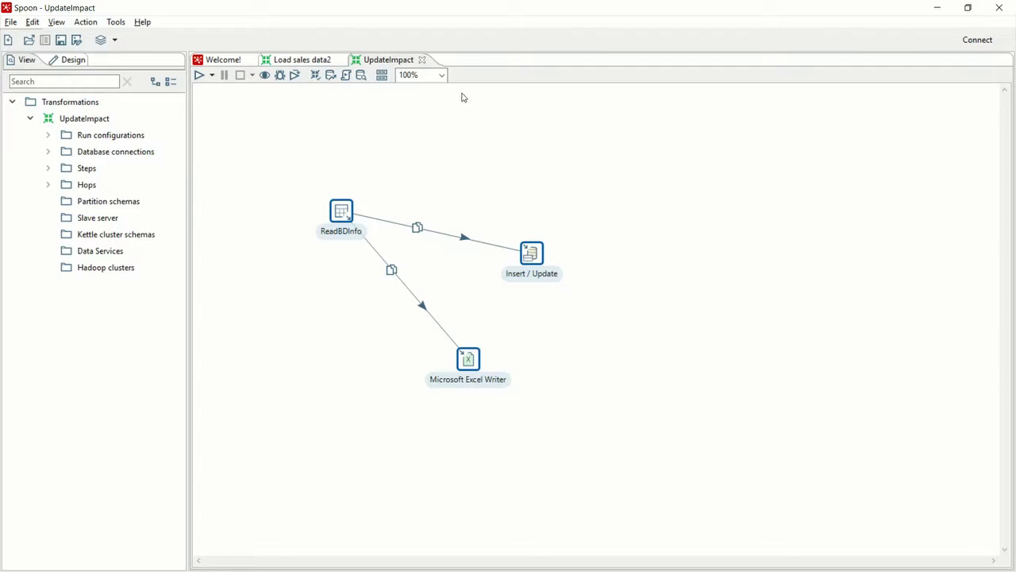
click(457, 132)
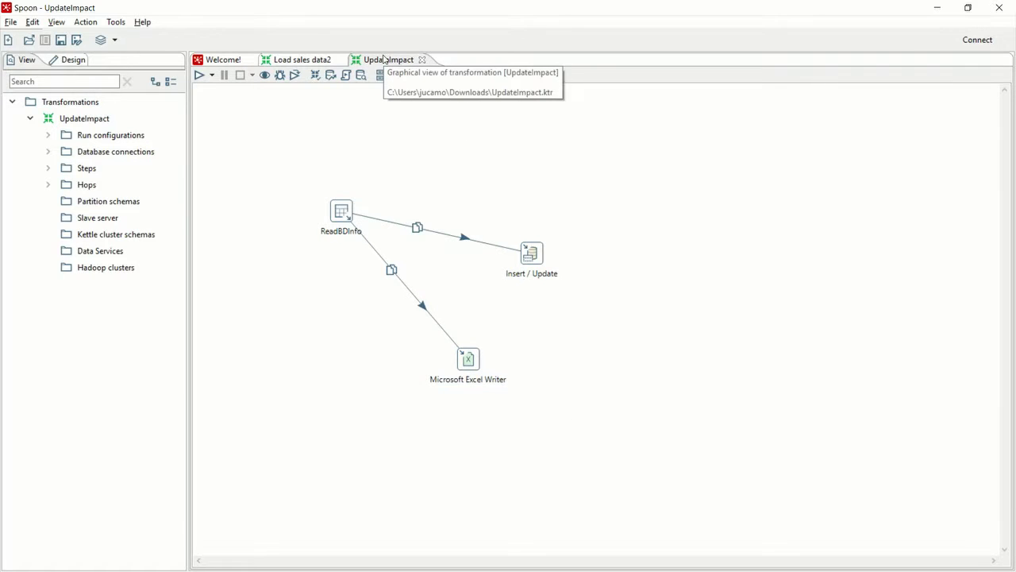
right_click(355, 218)
click(388, 233)
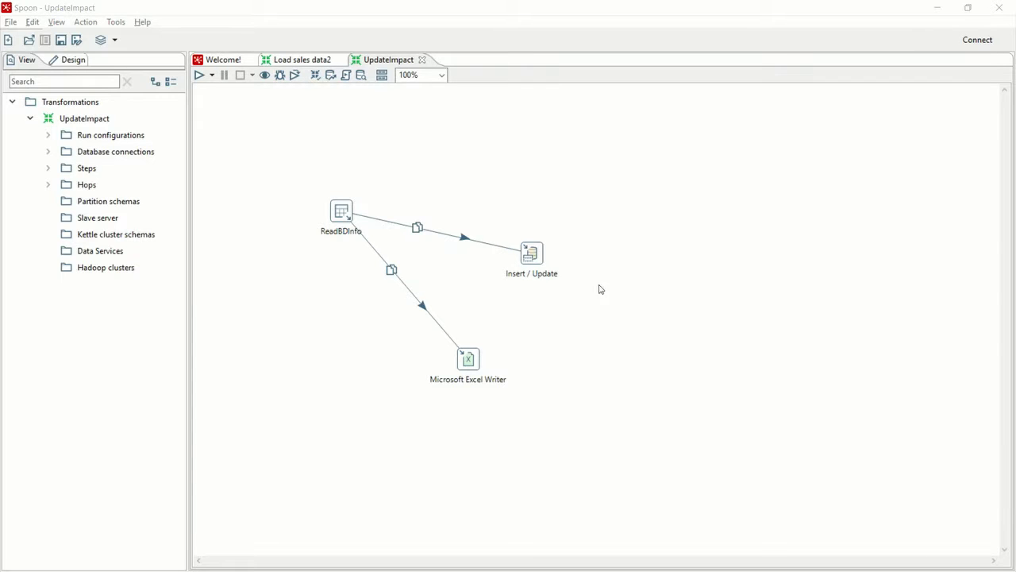
- Examine the Insert / Update step's connection, target table, lookup key and update fields, and close its settings unchanged
right_click(528, 262)
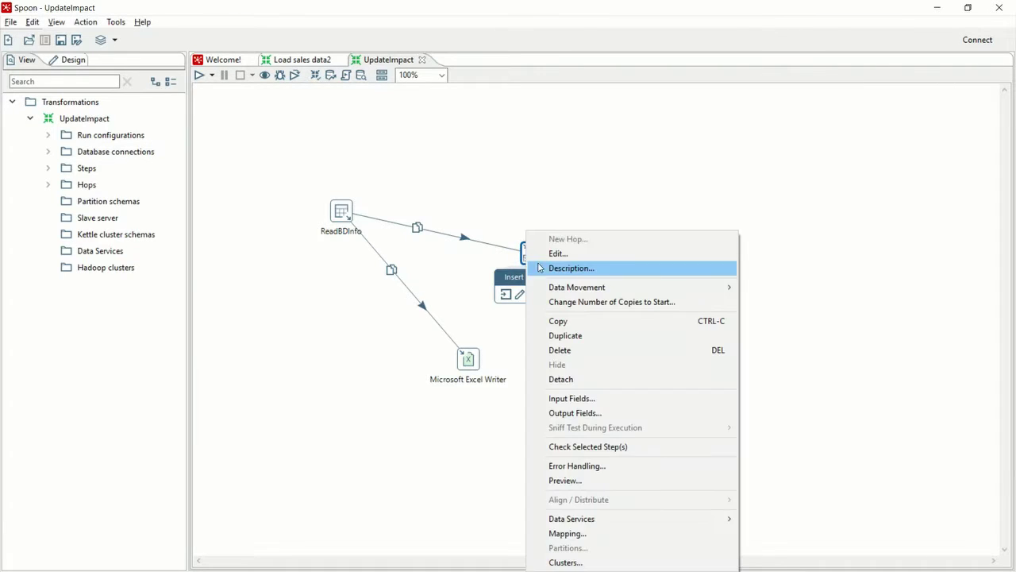
click(549, 252)
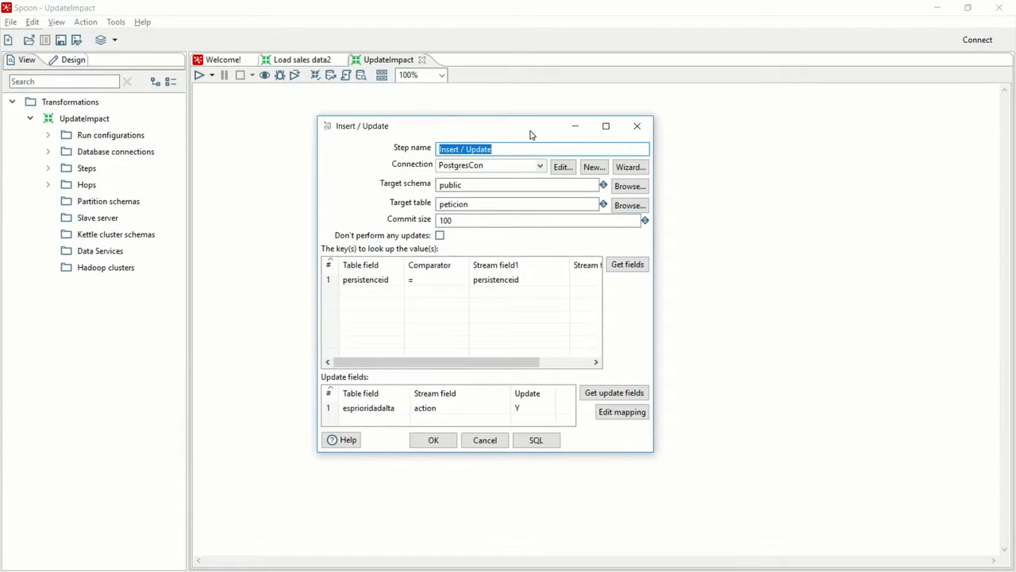
drag(531, 135, 521, 172)
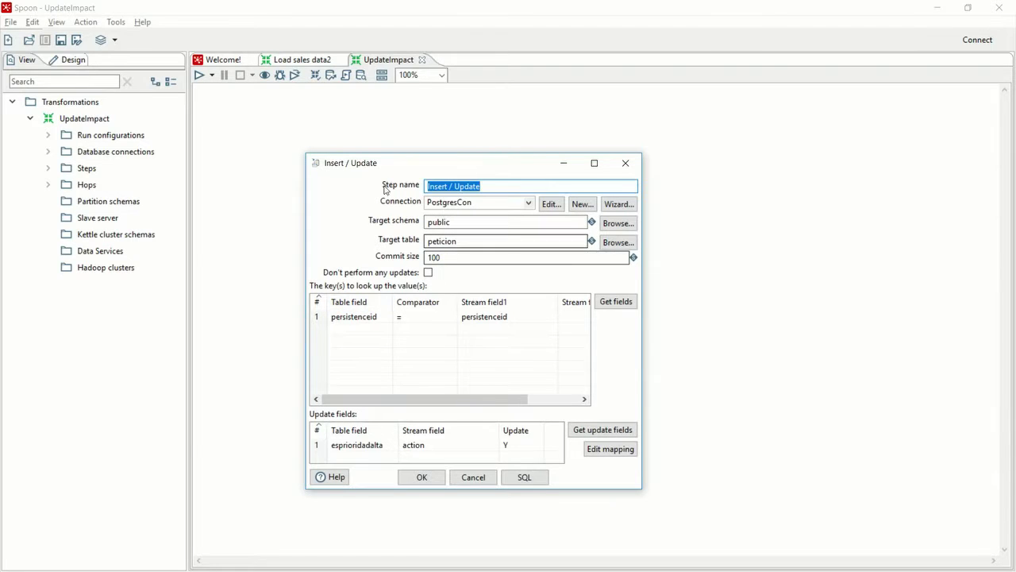
drag(403, 164, 480, 164)
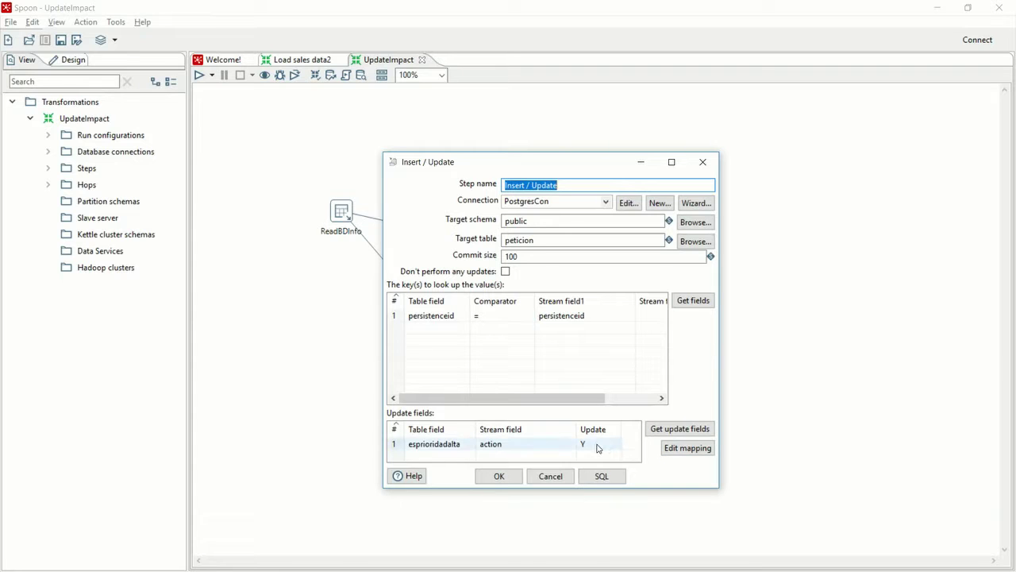
click(703, 163)
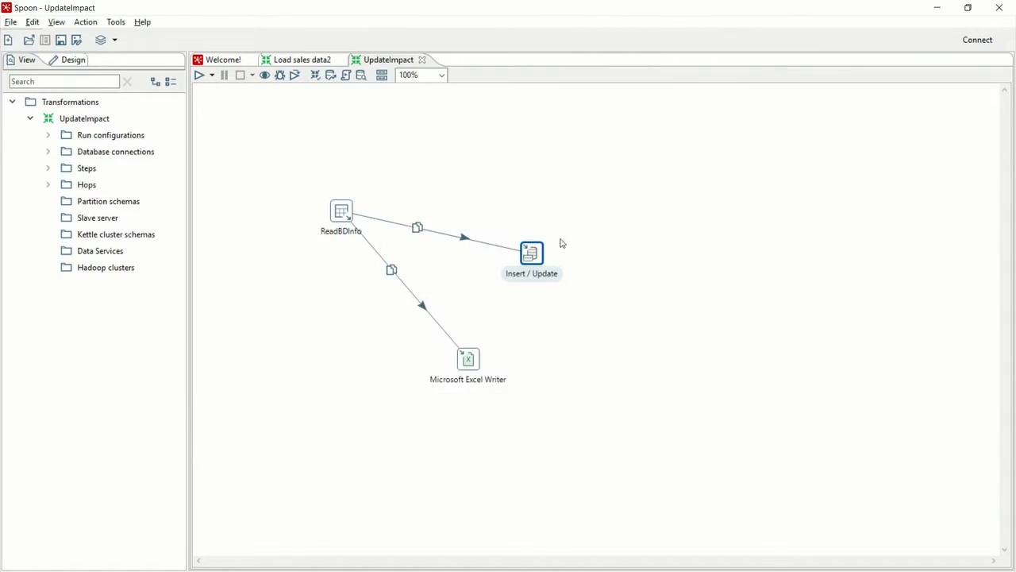
- Examine the Microsoft Excel Writer step's file and sheet settings, close them unchanged, and clear the step selection
right_click(468, 358)
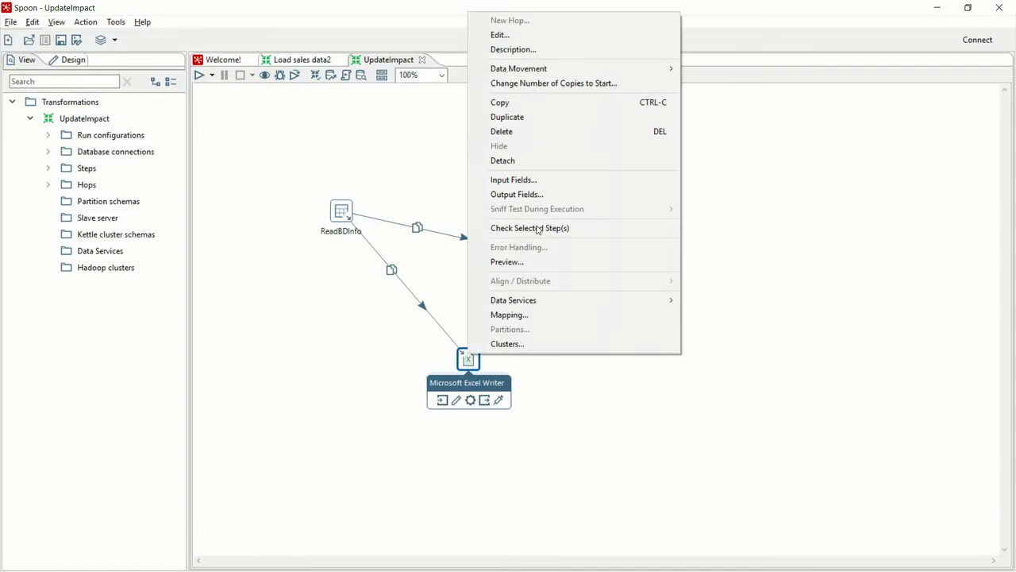
click(553, 36)
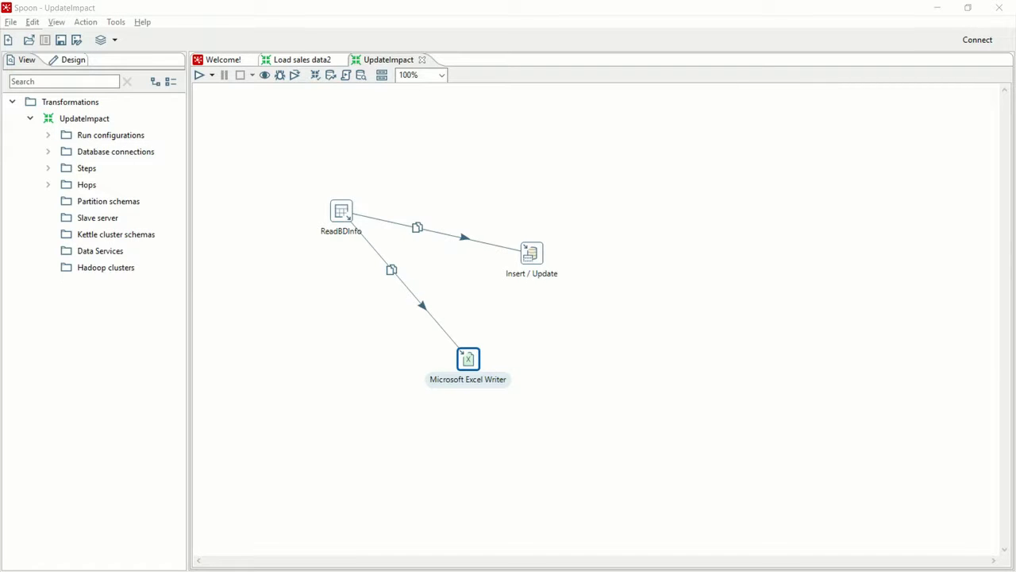
drag(865, 55, 474, 35)
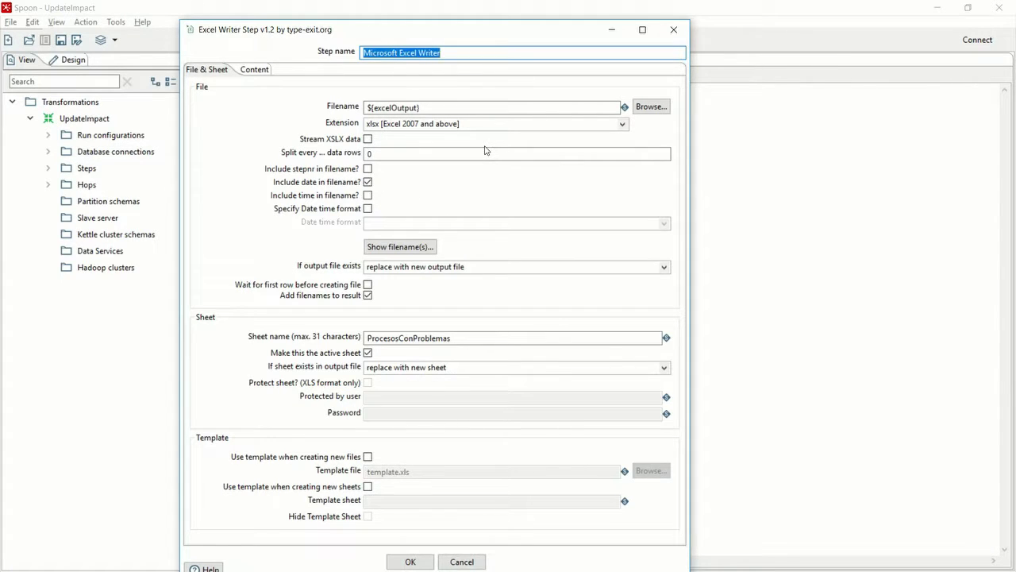
click(679, 36)
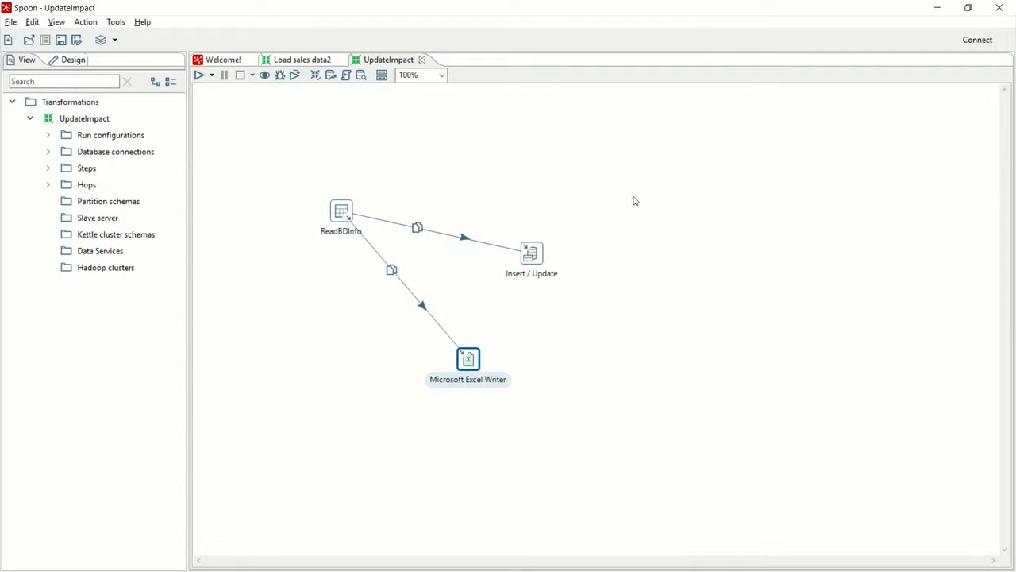
click(567, 313)
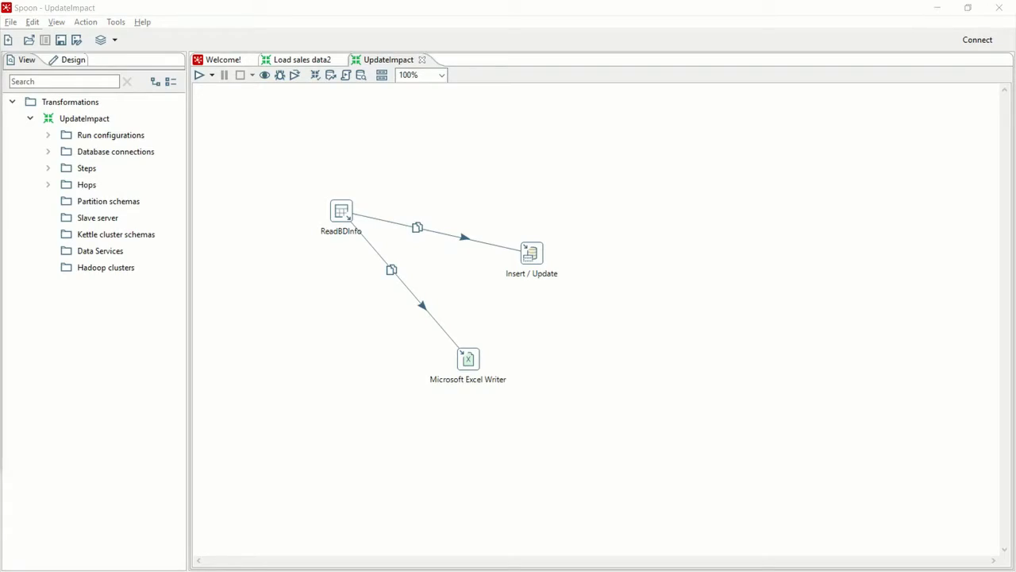
- Switch to the Bitvise terminal and rerun the previous pan.sh command for UpdateImpact.ktr at Basic level with its excelOutput parameter
drag(0, 84, 465, 38)
key(Up)
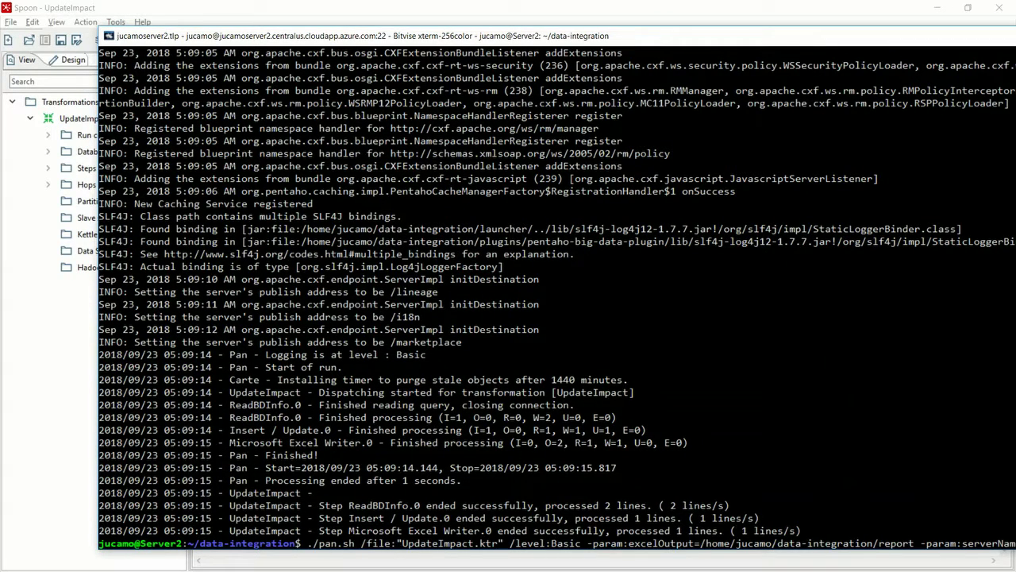
drag(253, 40, 236, 25)
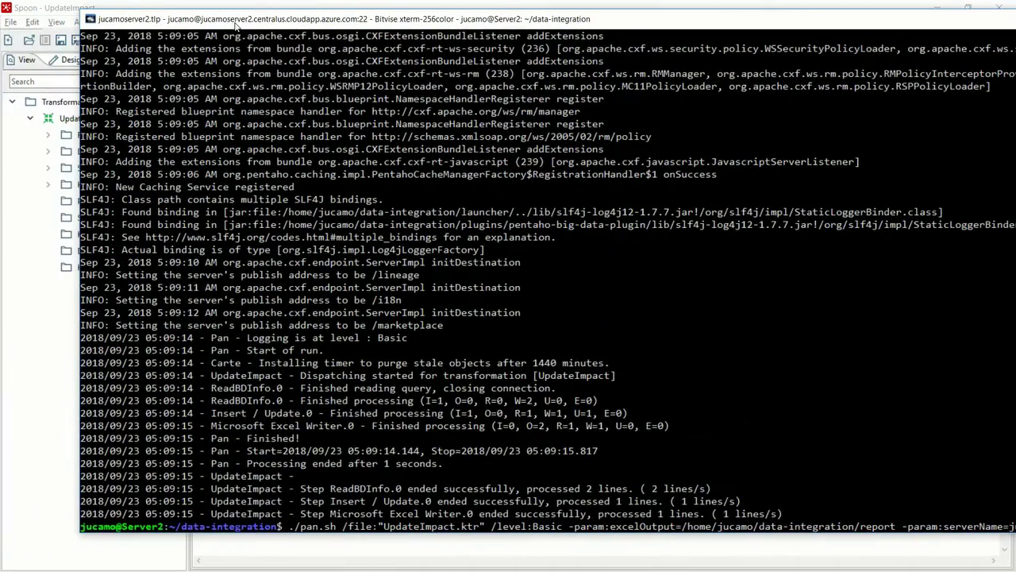
key(Return)
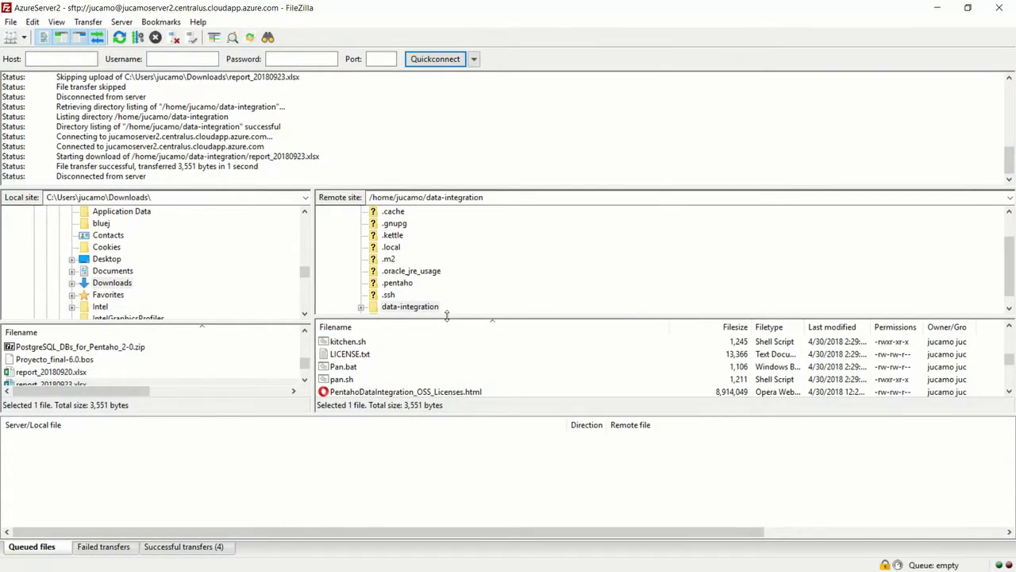
- Enlarge the remote file list in FileZilla and refresh the /home/jucamo/data-integration directory listing
drag(447, 314, 421, 251)
right_click(592, 318)
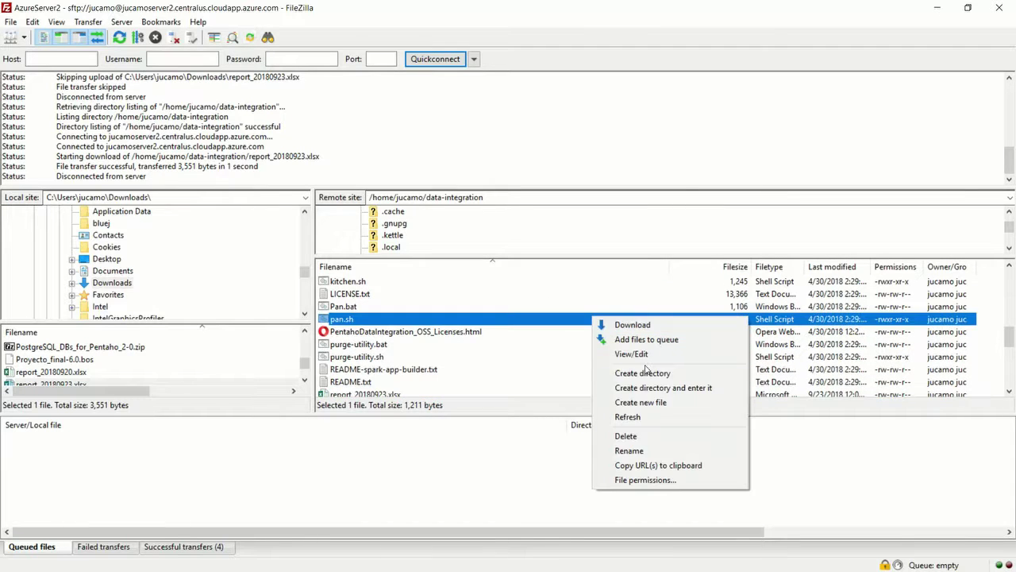
click(629, 417)
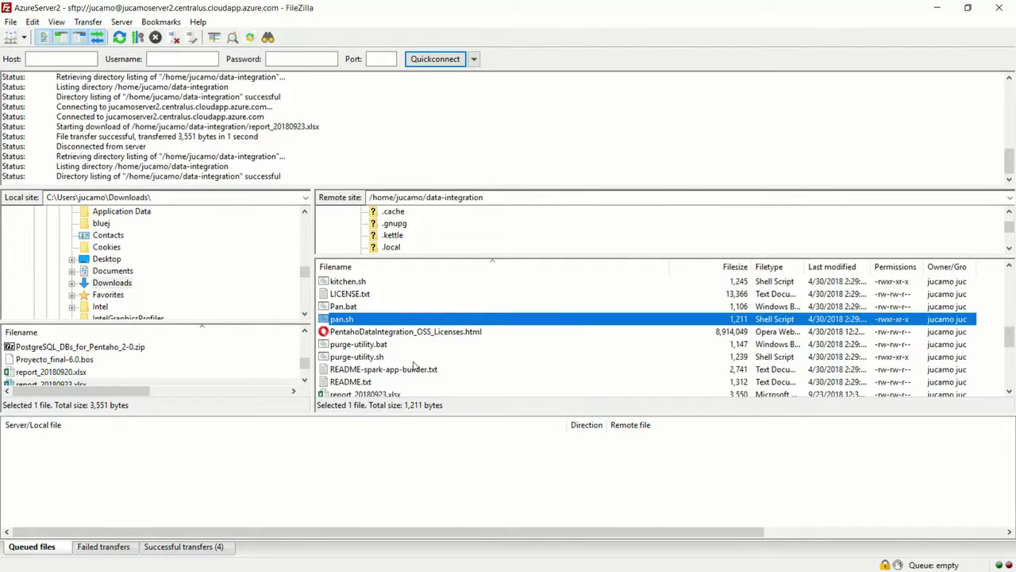
- Download report_20180923.xlsx from the server's data-integration directory to the local Desktop folder
click(413, 361)
scroll(413, 363, down, 2)
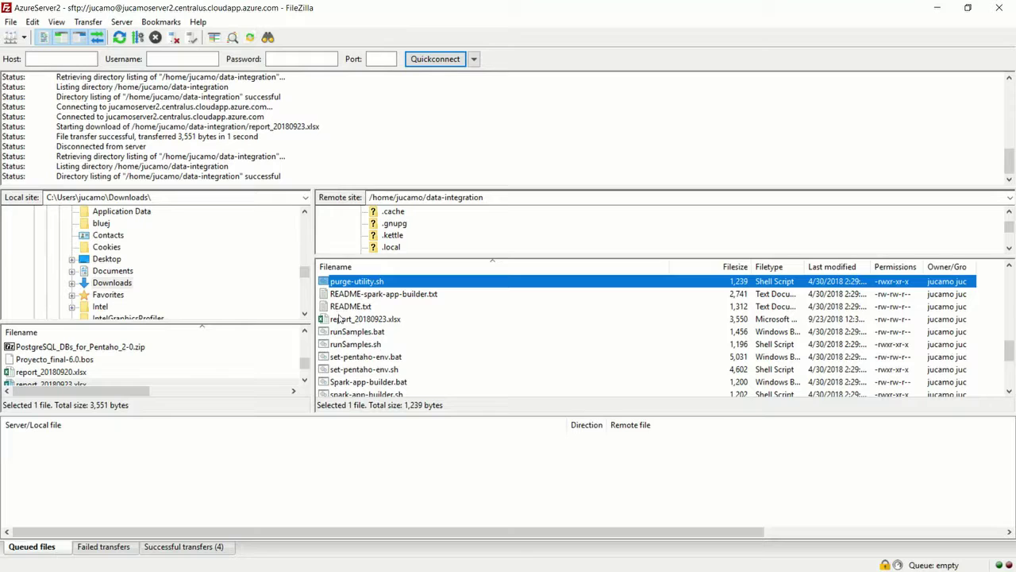
click(339, 319)
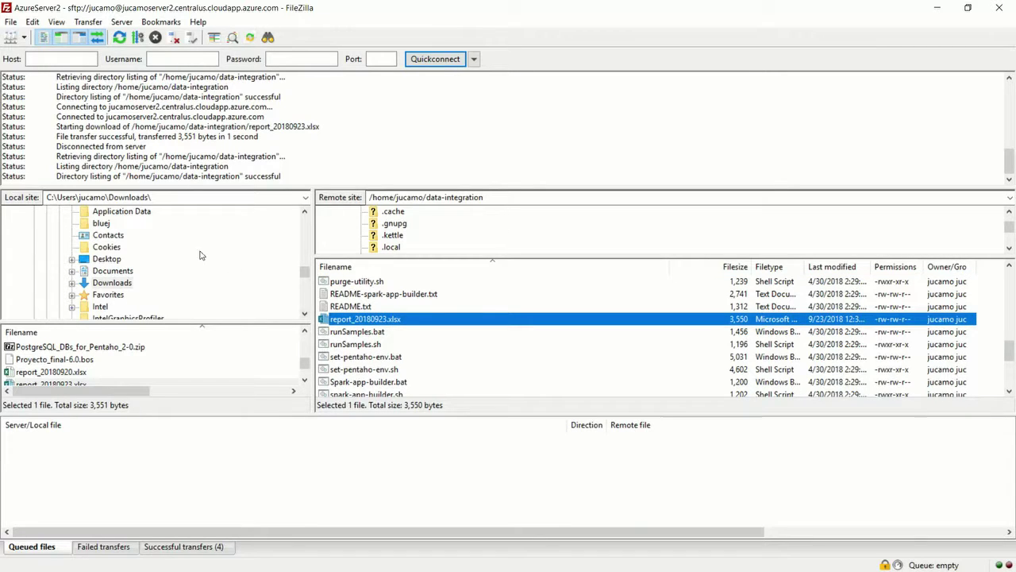
click(112, 259)
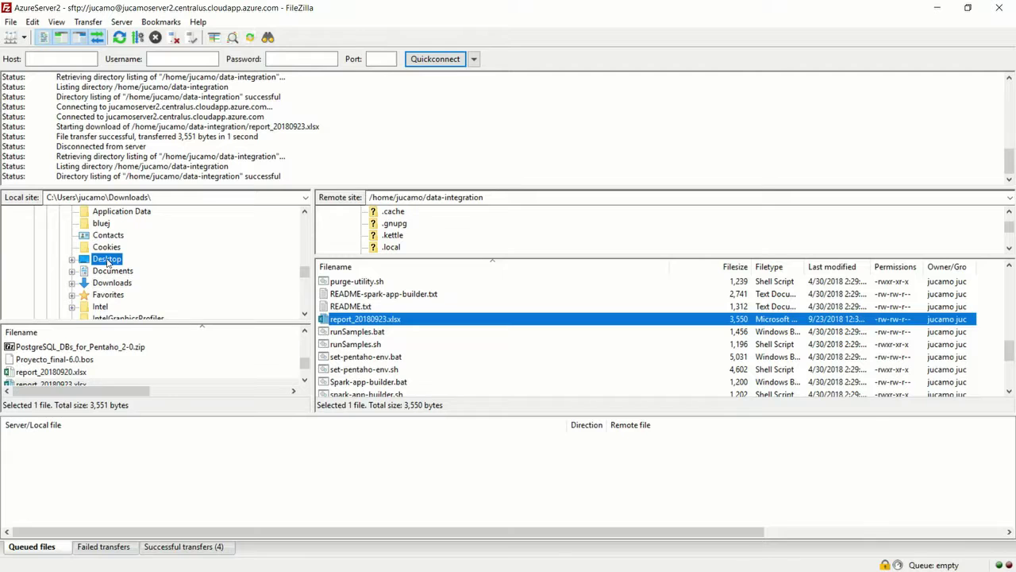
right_click(352, 318)
click(374, 326)
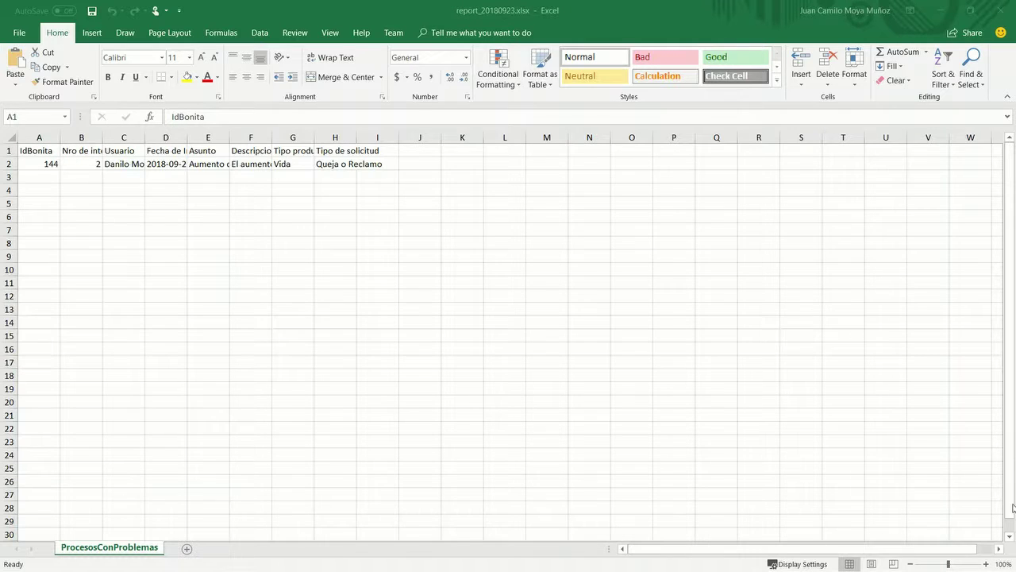
- In Excel, widen the Nro de intentos, Usuario and Fecha de Inicio columns of report_20180923.xlsx and examine the attempts value
click(309, 164)
click(284, 162)
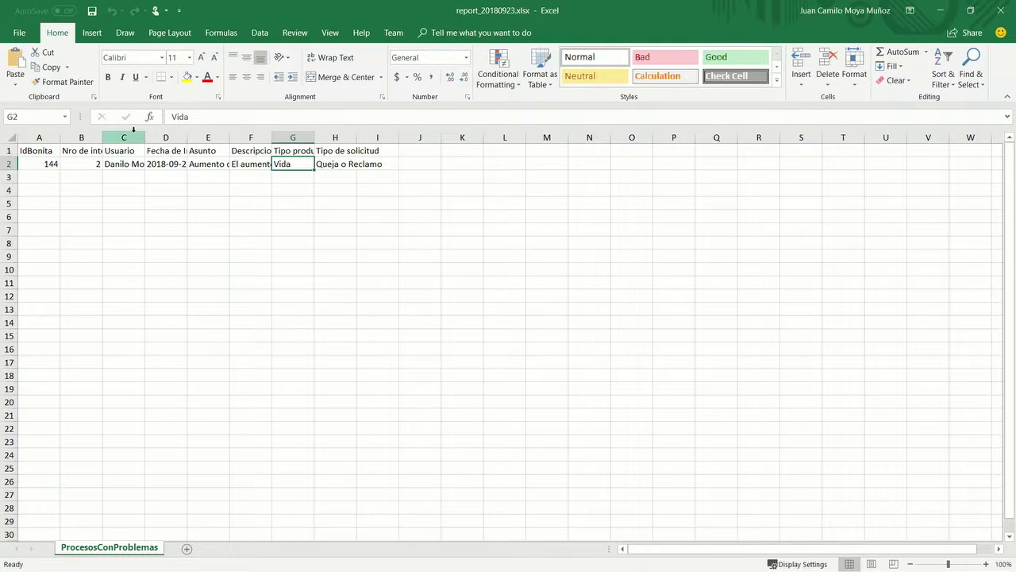
drag(103, 138, 320, 137)
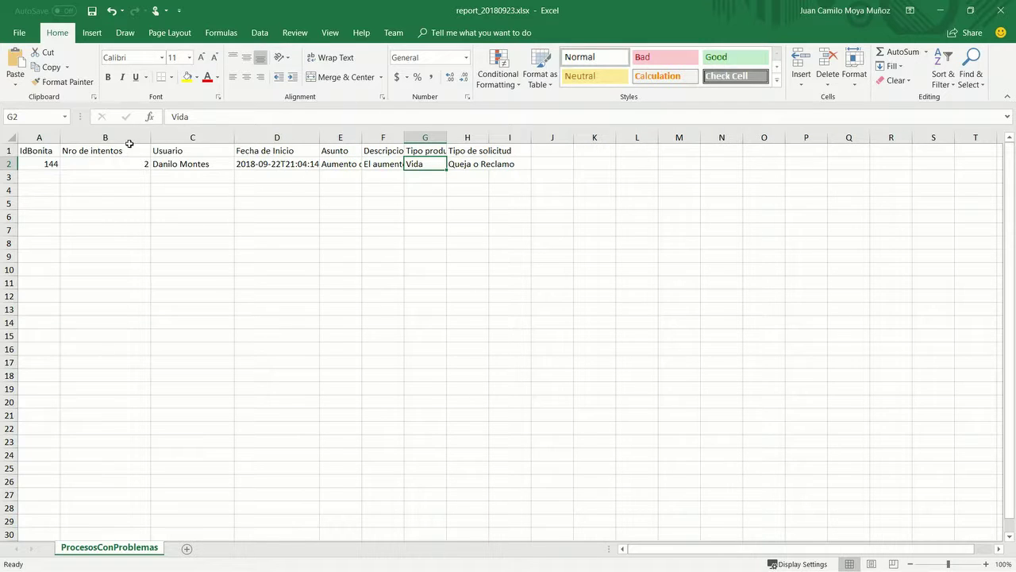
click(116, 165)
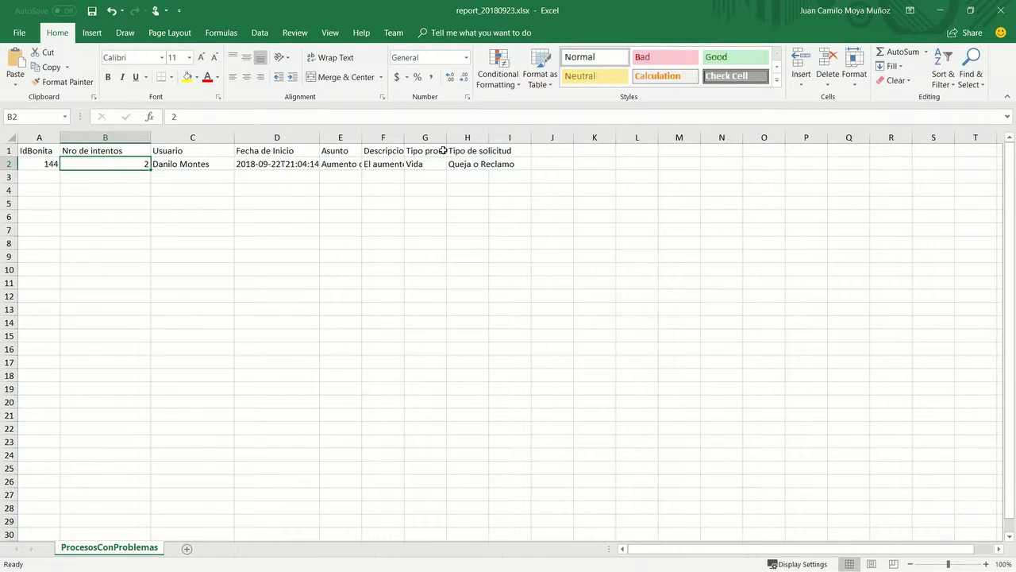
- Examine the Descripcion, Asunto and Tipo de solicitud values, widening the first and last of these columns, and close the workbook without saving
drag(405, 138, 460, 139)
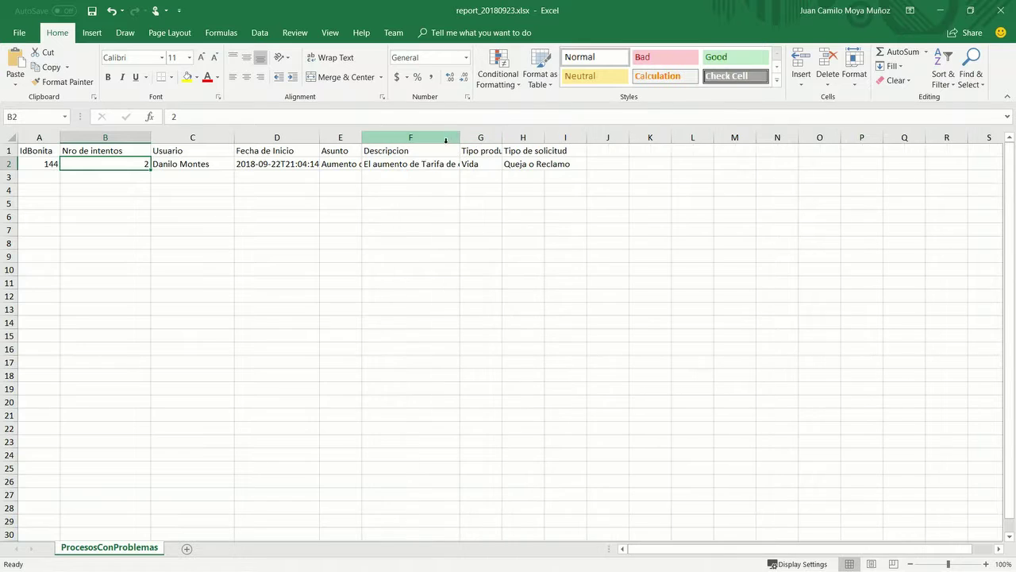
click(401, 166)
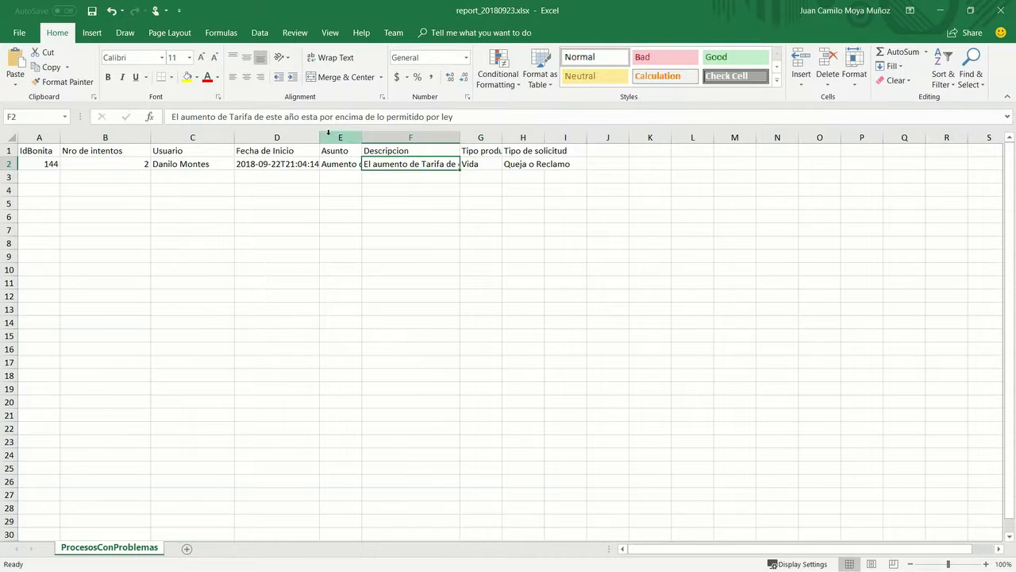
click(339, 164)
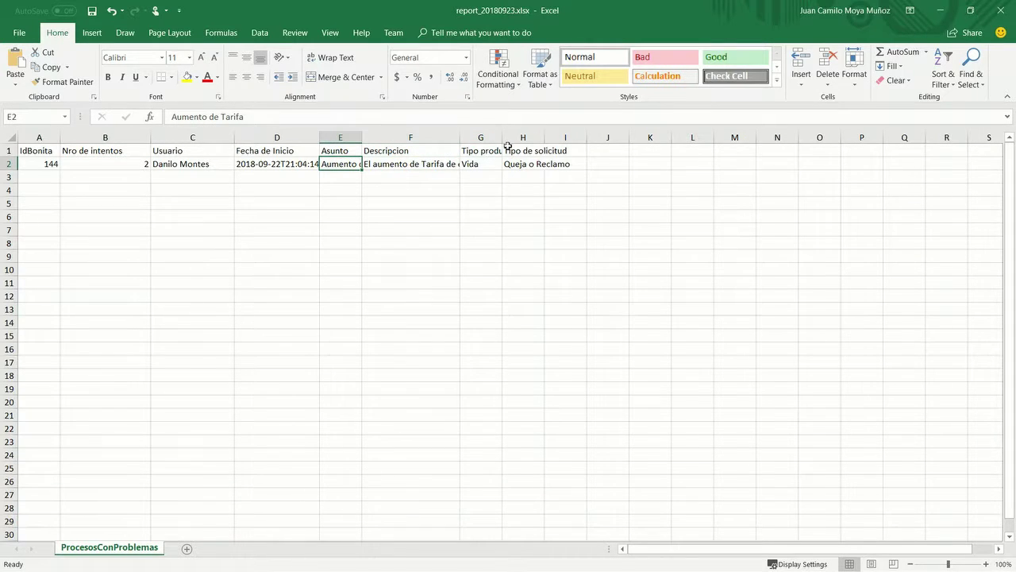
drag(544, 137, 602, 137)
click(533, 165)
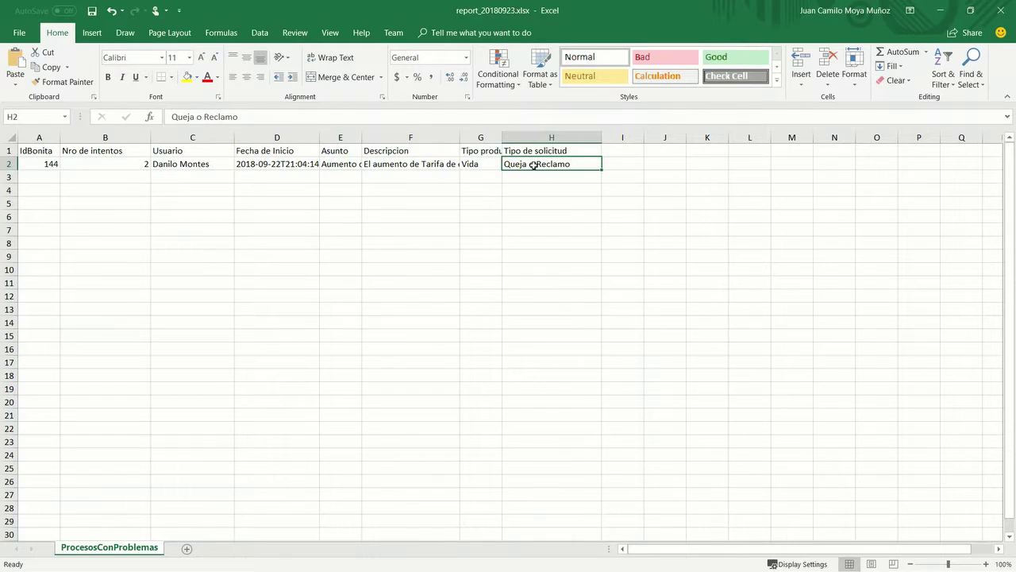
click(997, 7)
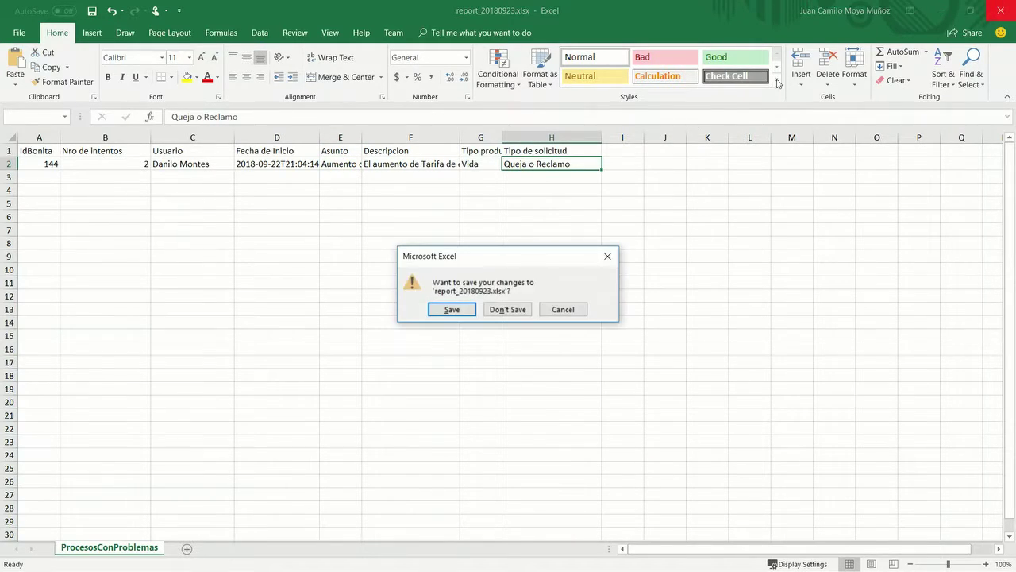
click(492, 310)
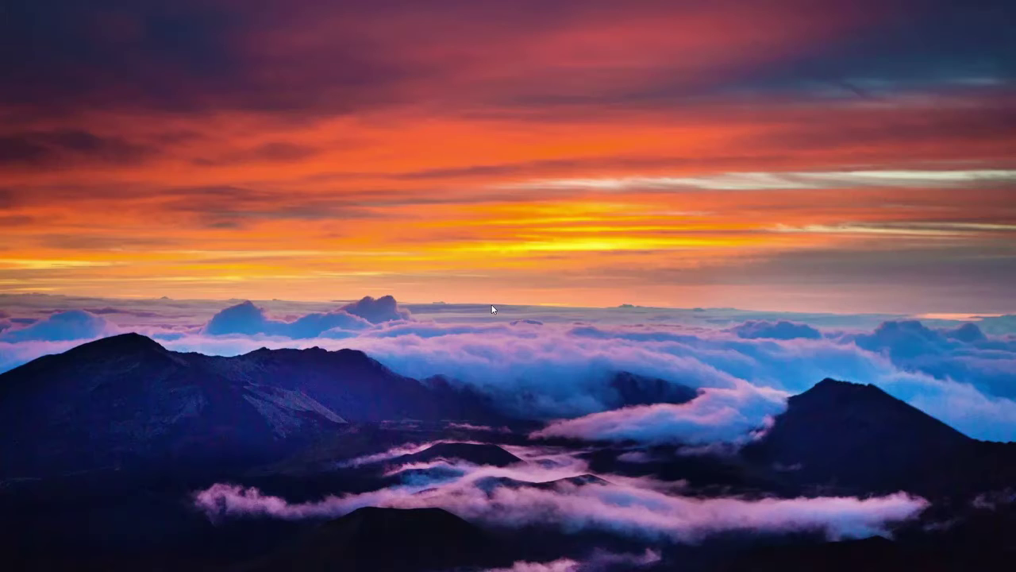